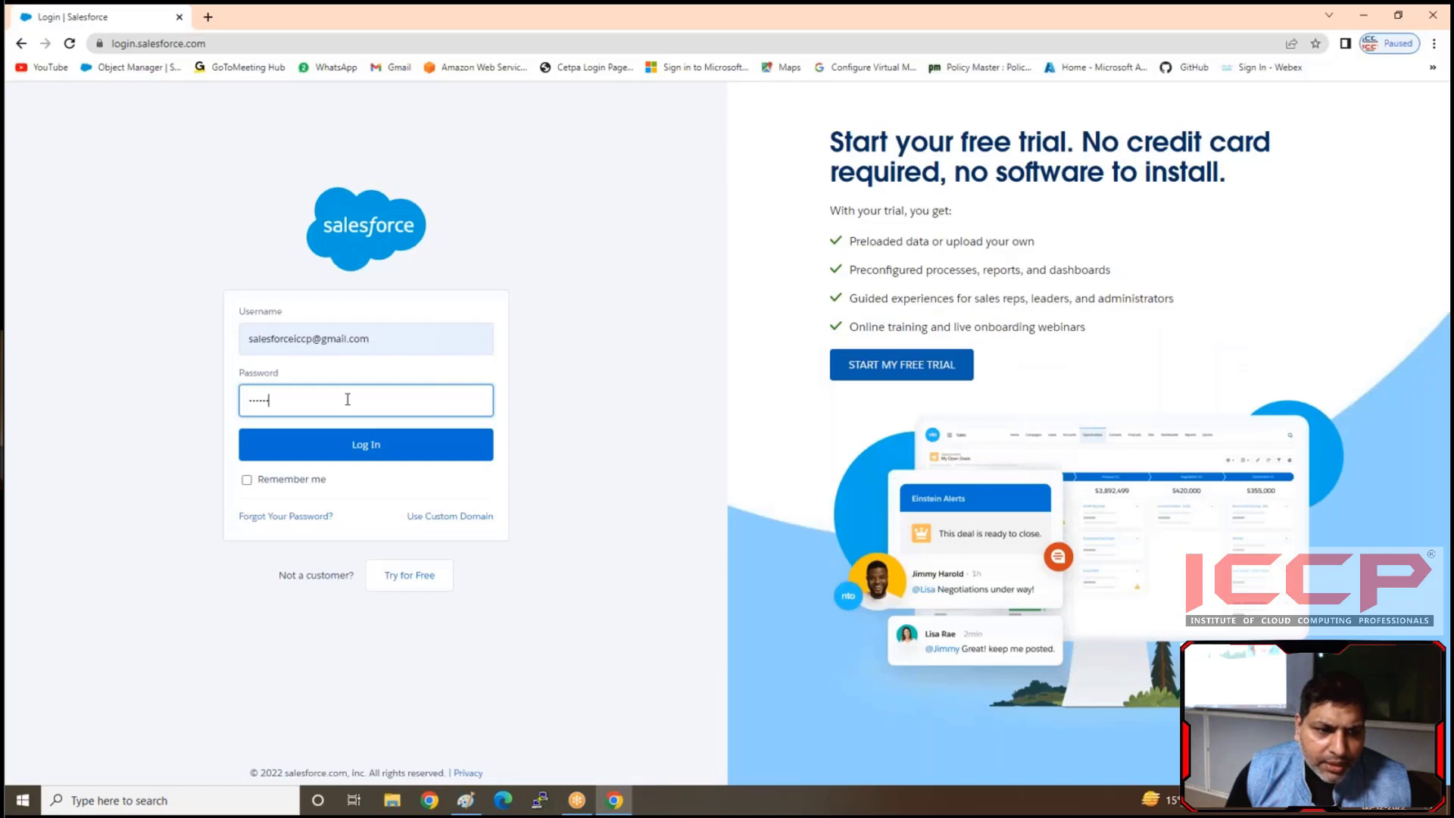
- Log in to Salesforce and open a new SBI-Profile record form in the SBI BANK APP
{"action": "key", "text": "Return"}
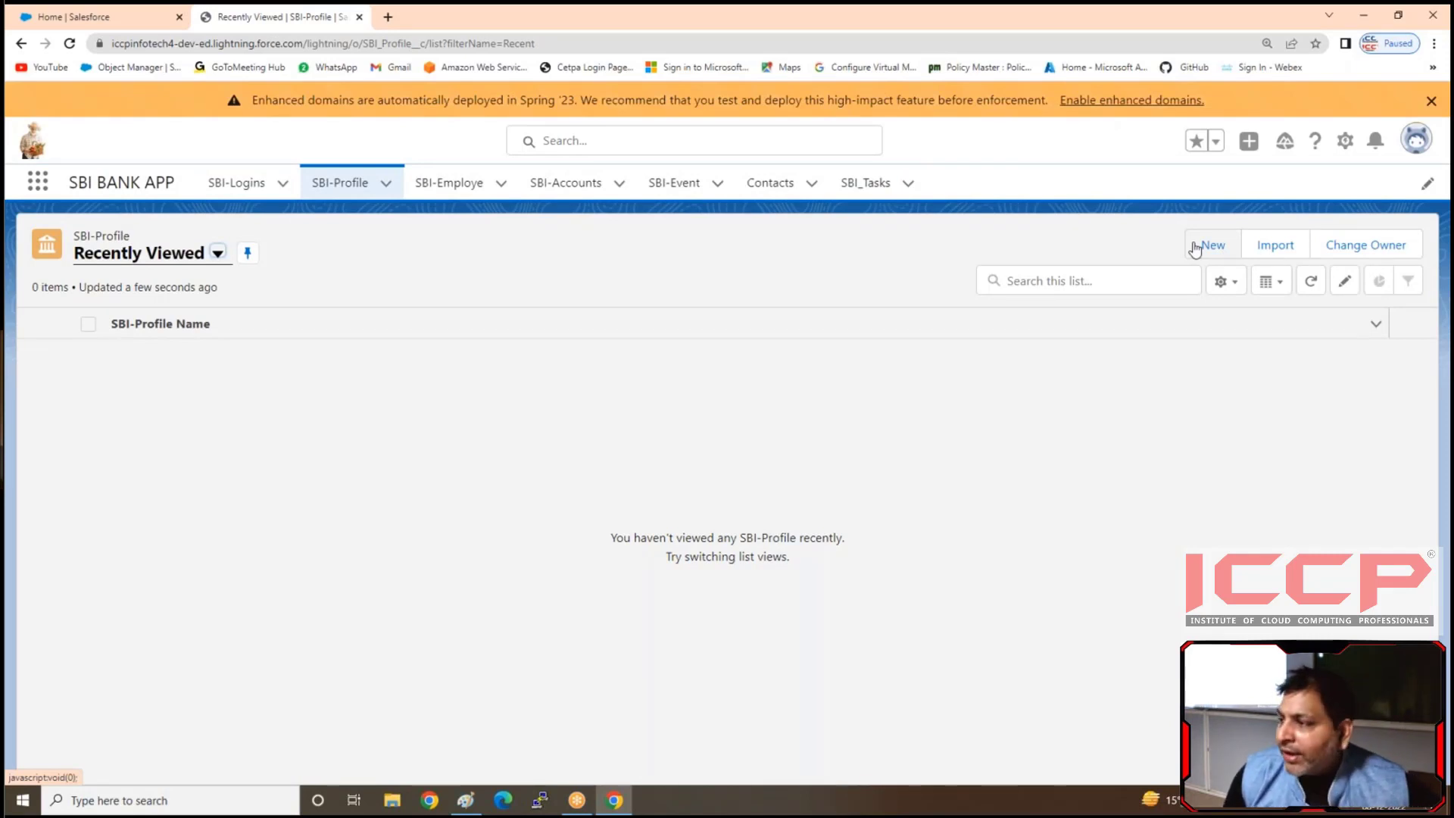
{"action": "left_click", "coordinate": [1195, 248]}
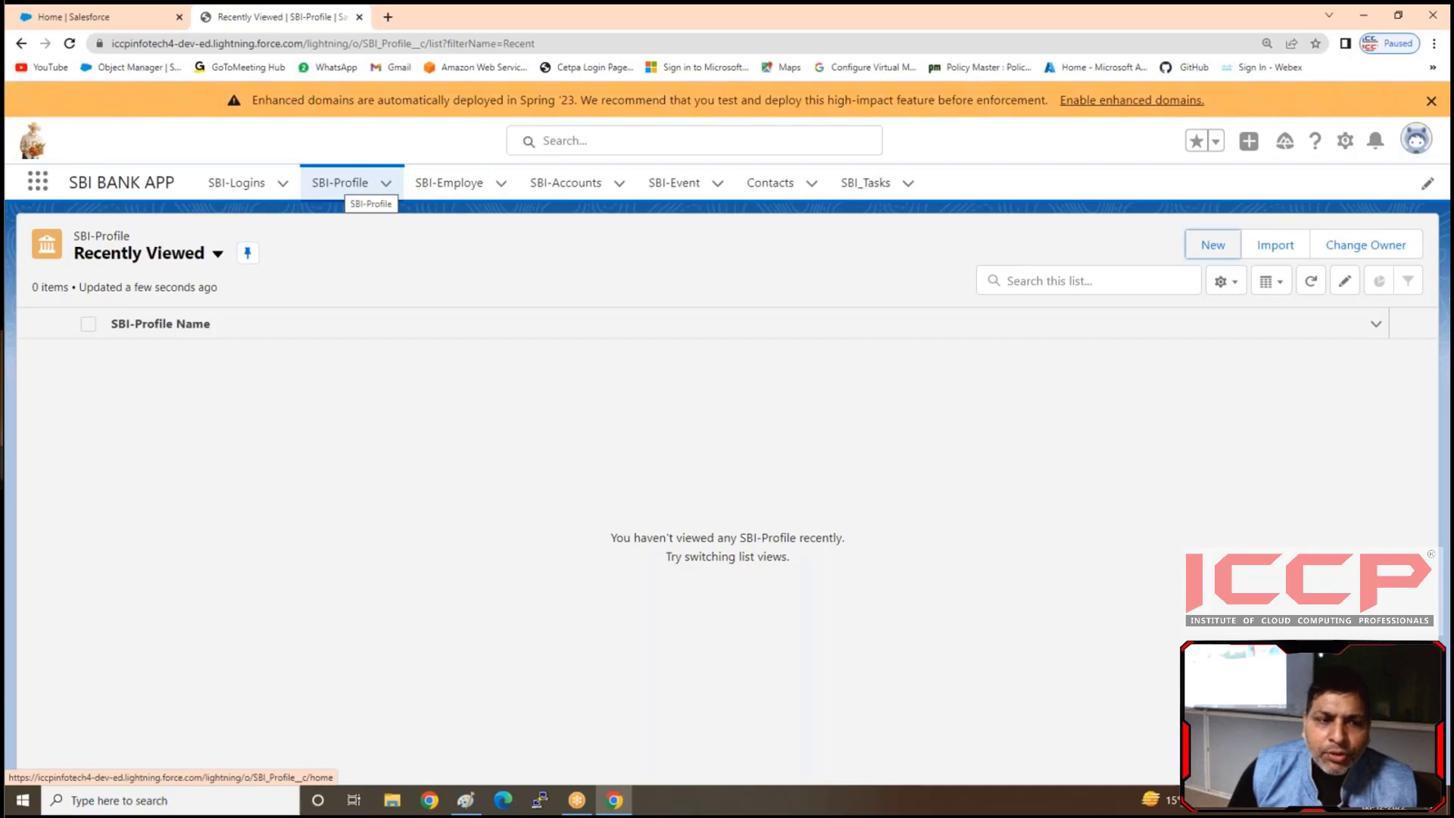
- Find the SBI-Profile object by searching for "sbi" in Object Manager, and open its Fields & Relationships
{"action": "left_click", "coordinate": [80, 19]}
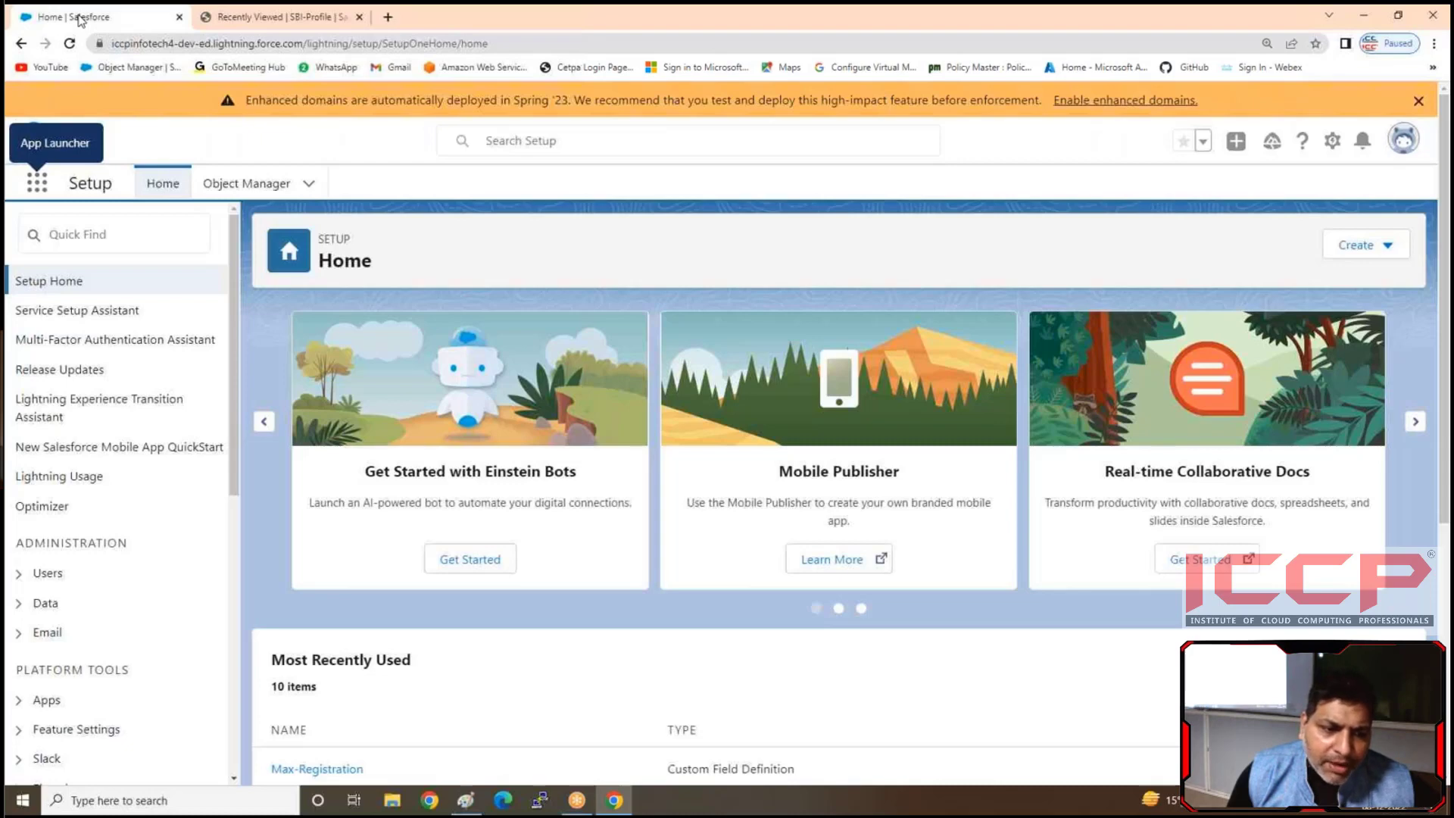
{"action": "left_click", "coordinate": [246, 183]}
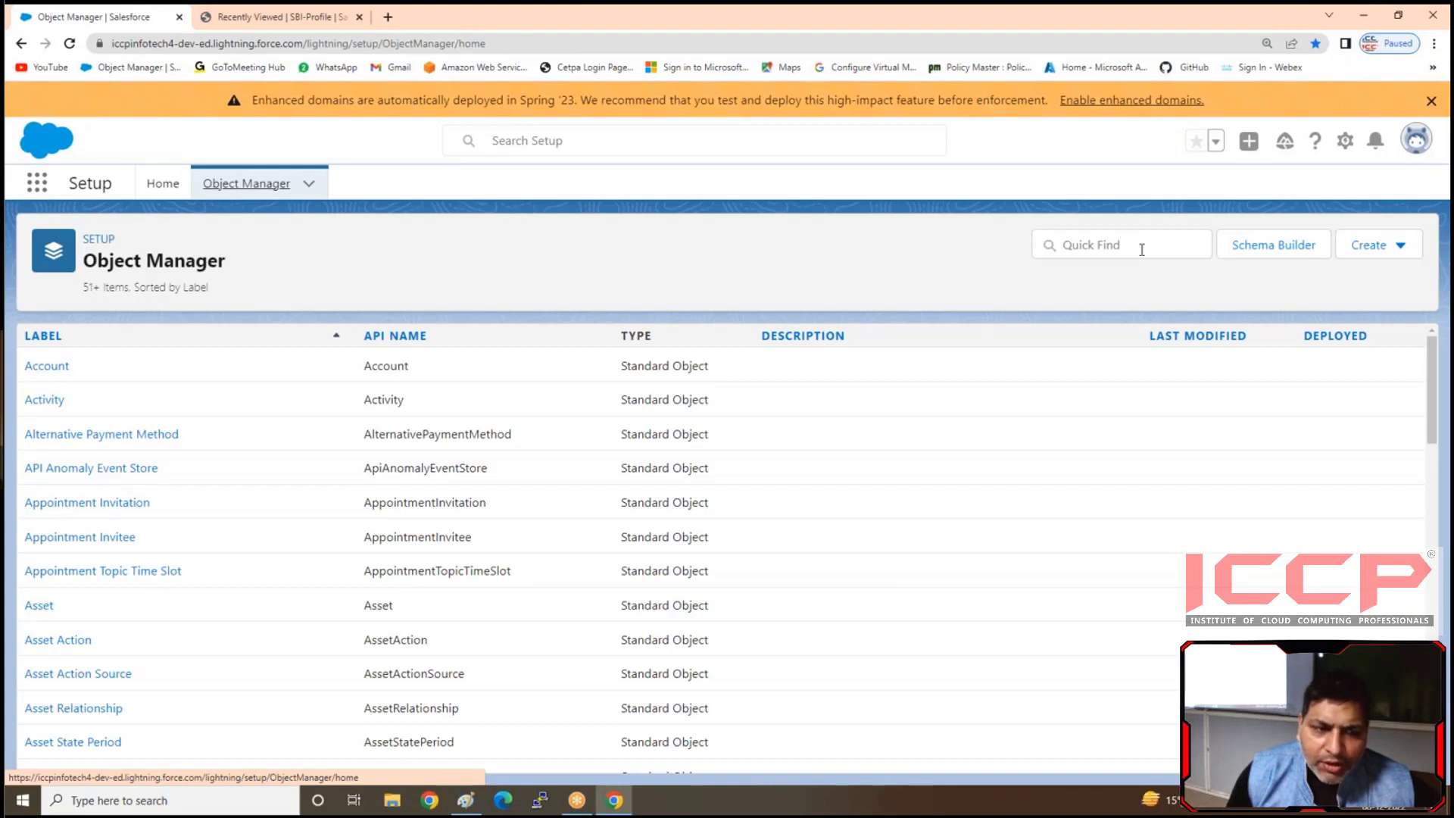
{"action": "left_click", "coordinate": [1141, 249]}
{"action": "type", "text": "sbi"}
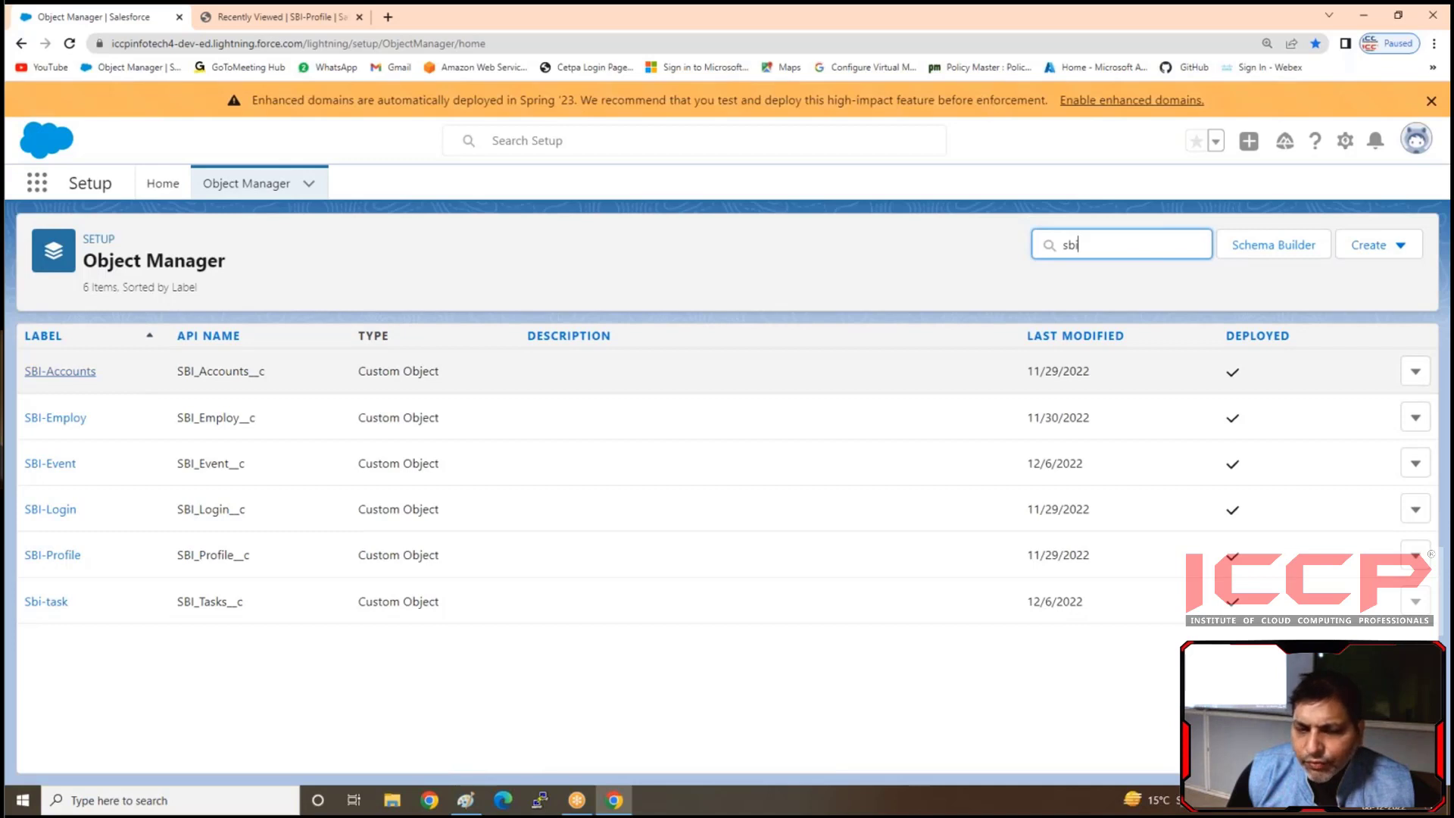
{"action": "left_click", "coordinate": [51, 557]}
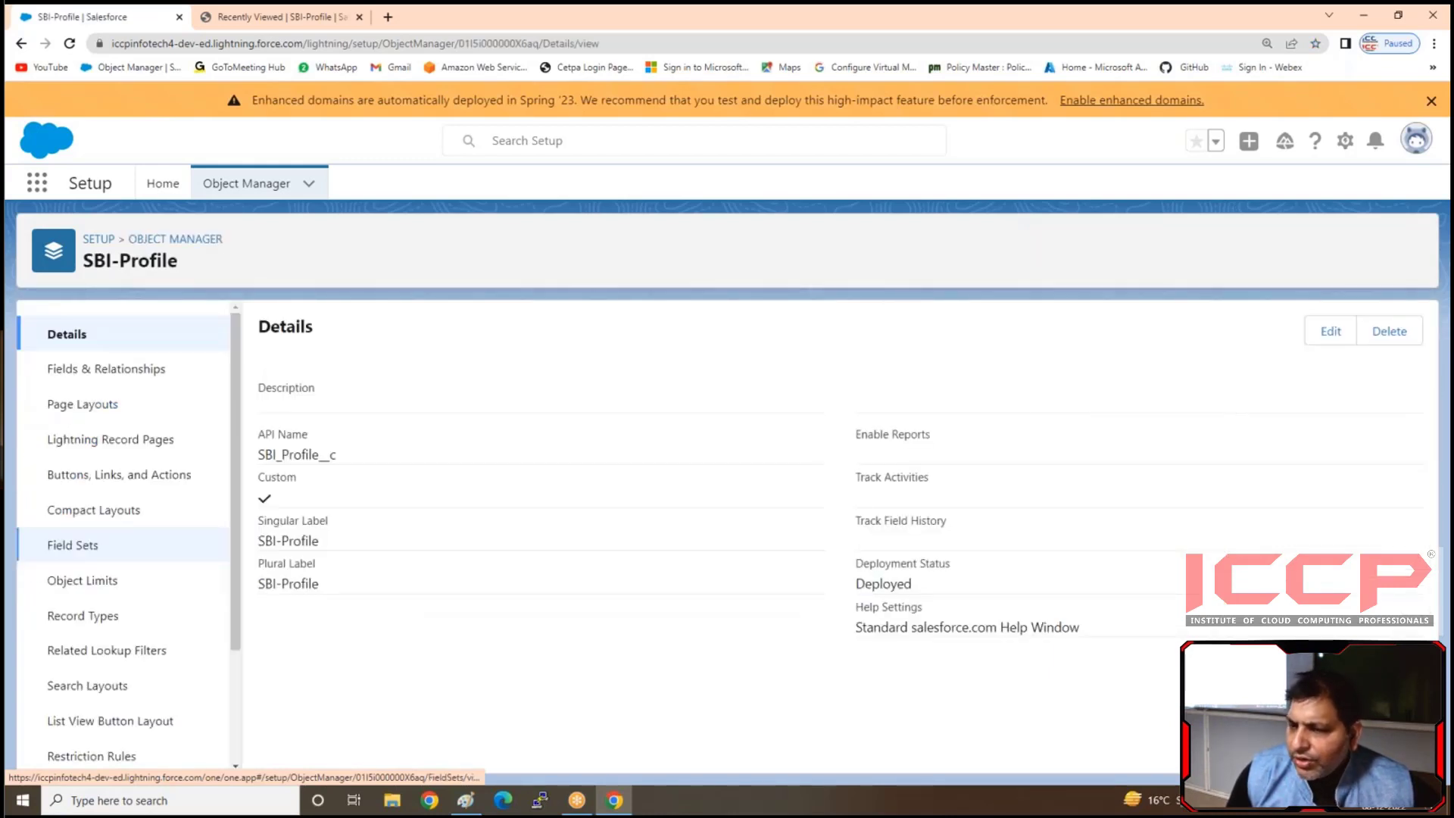
{"action": "left_click", "coordinate": [106, 369]}
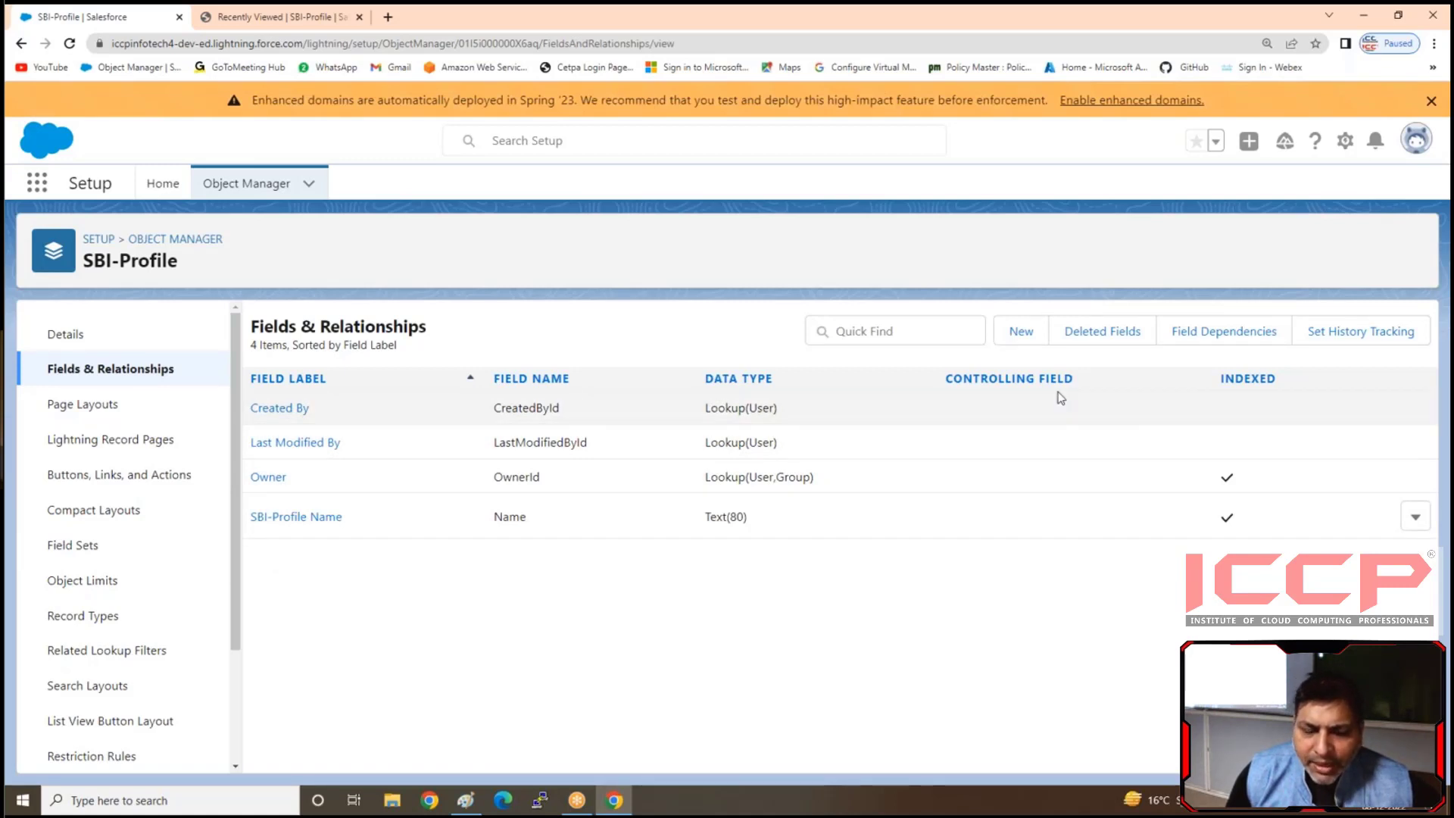
- Start a new custom field on SBI-Profile and choose Text as its data type
{"action": "left_click", "coordinate": [1029, 341]}
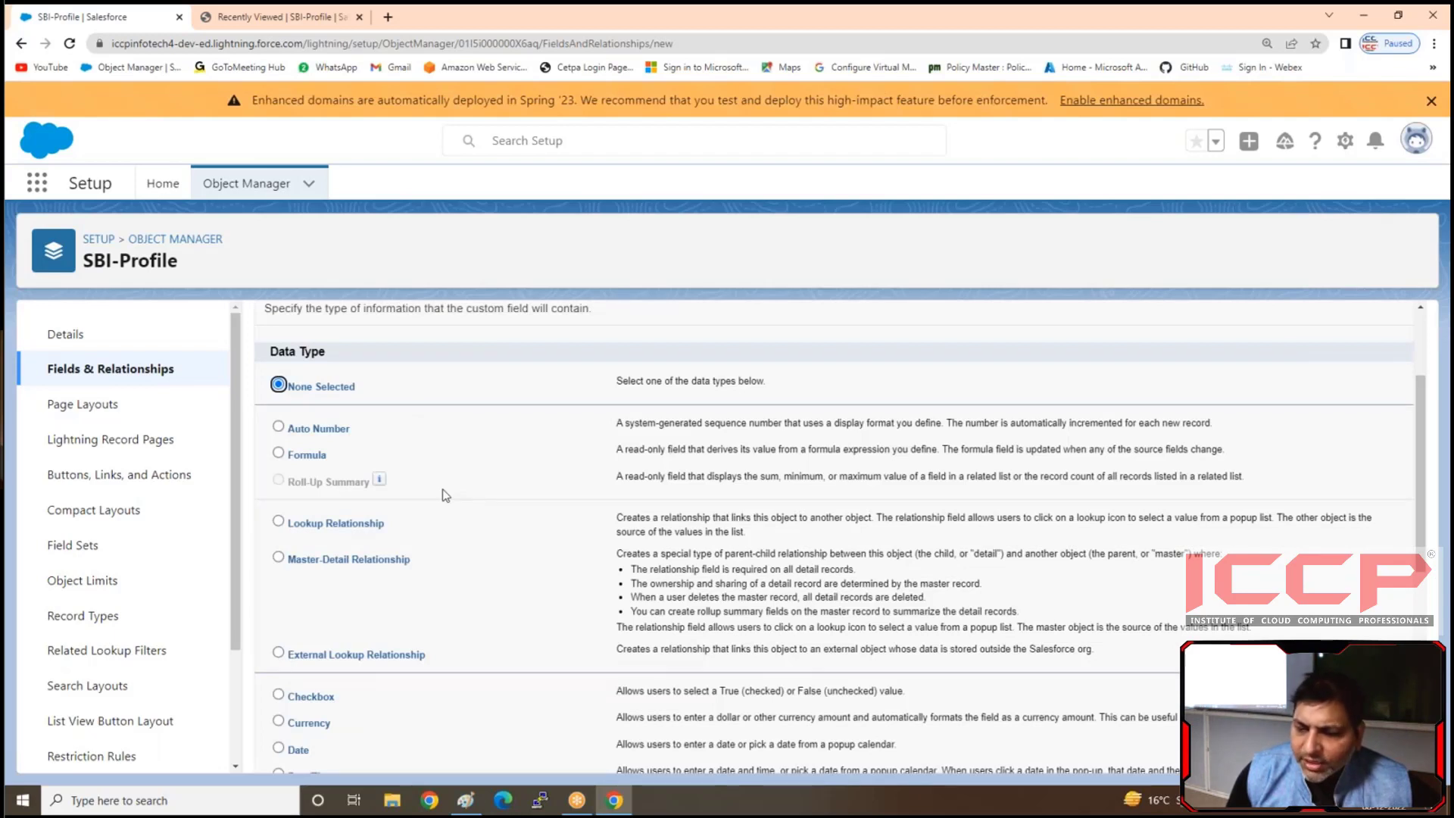
{"action": "scroll", "coordinate": [445, 495], "scroll_direction": "down", "scroll_amount": 1}
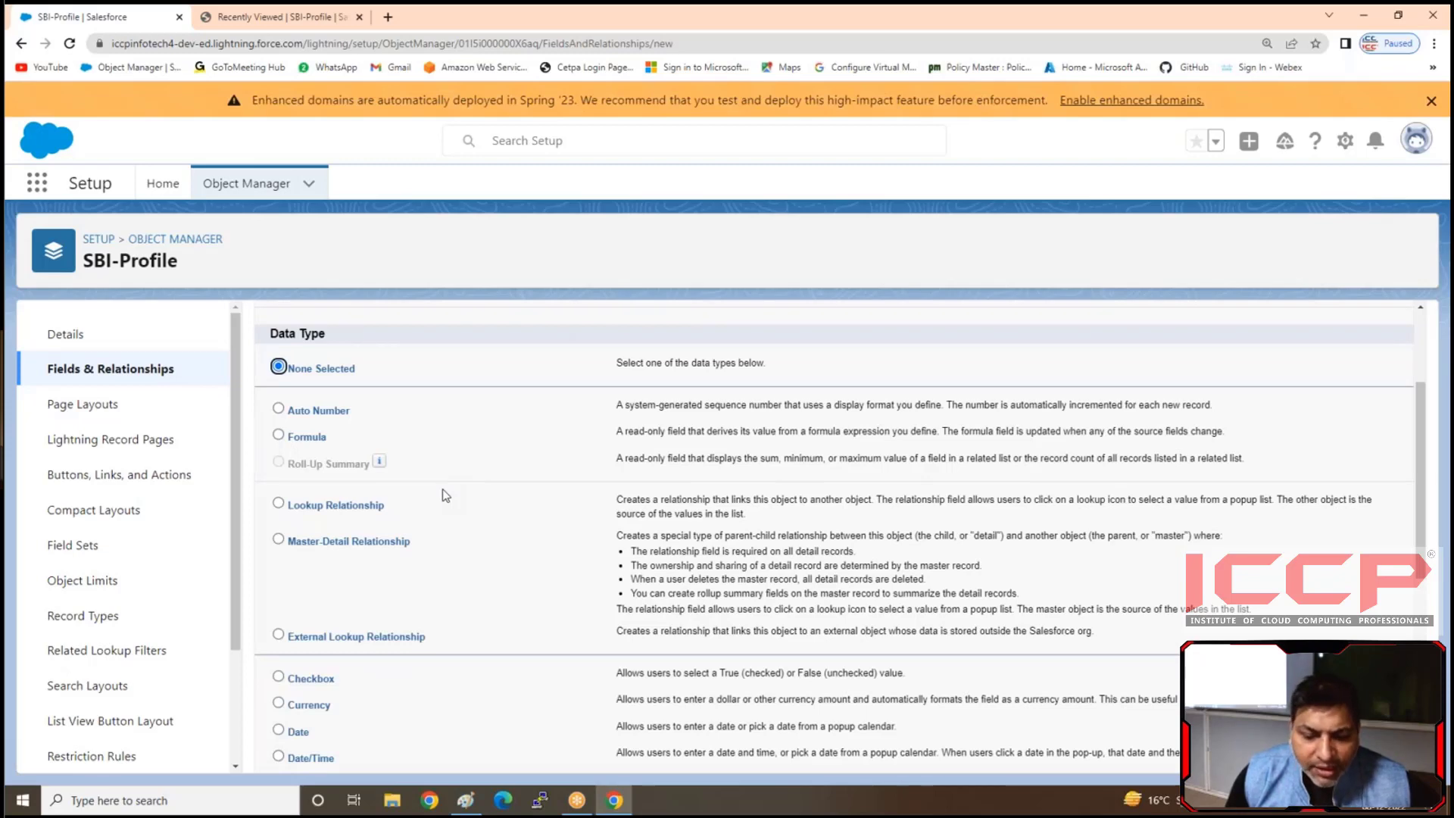
{"action": "scroll", "coordinate": [446, 496], "scroll_direction": "down", "scroll_amount": 3}
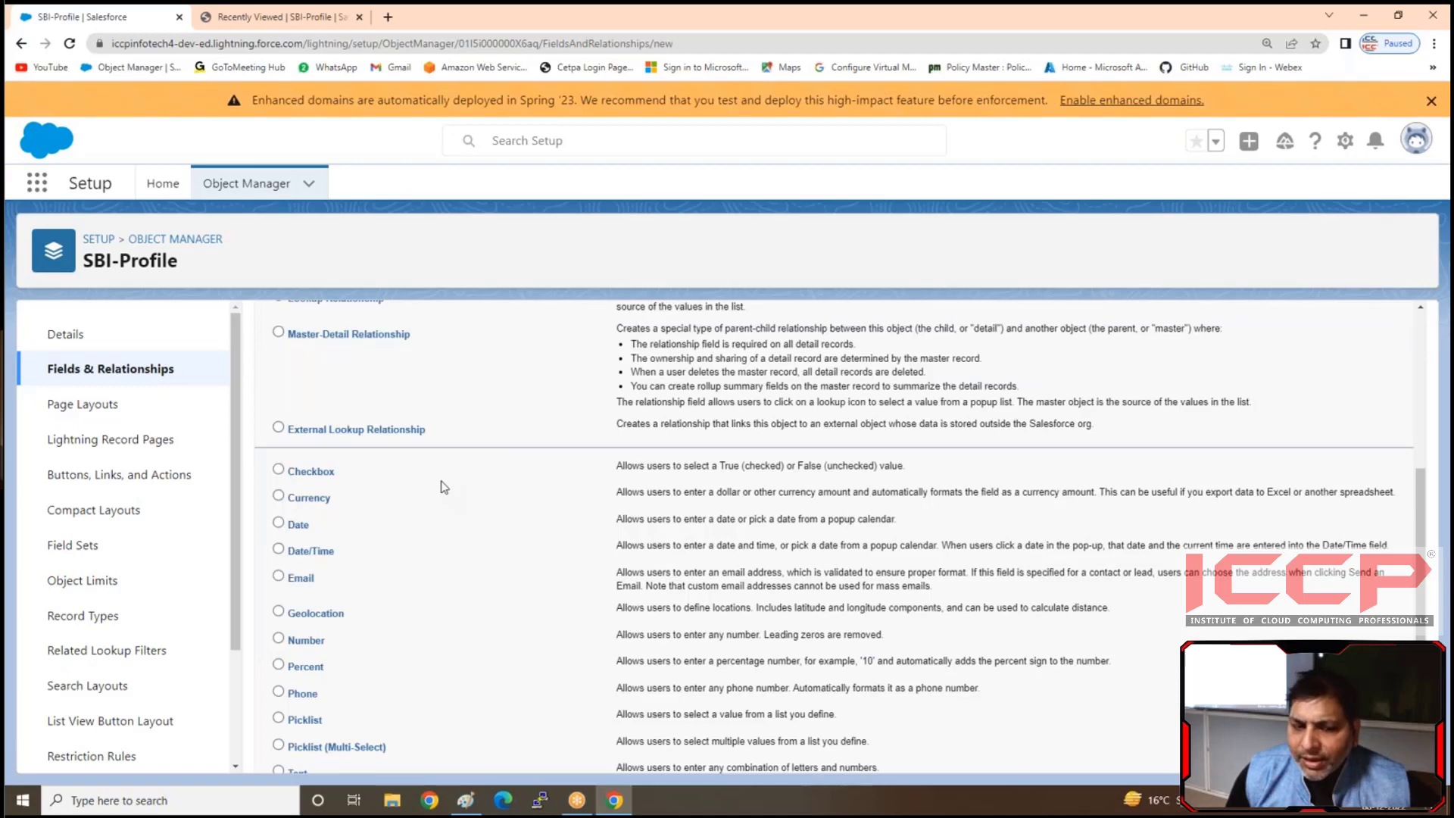
{"action": "scroll", "coordinate": [444, 487], "scroll_direction": "down", "scroll_amount": 2}
{"action": "left_click", "coordinate": [278, 620]}
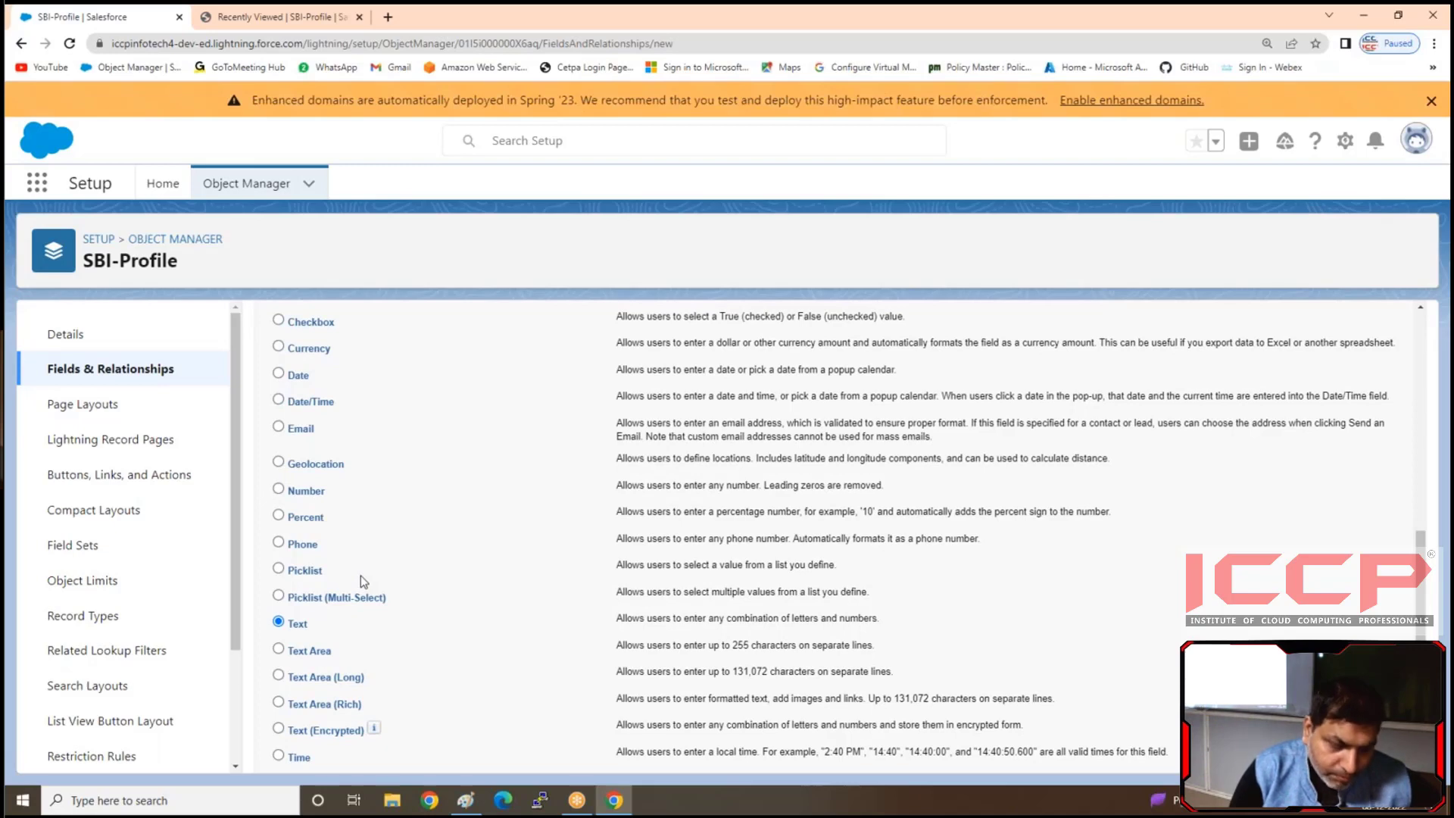
{"action": "scroll", "coordinate": [360, 576], "scroll_direction": "up", "scroll_amount": 3}
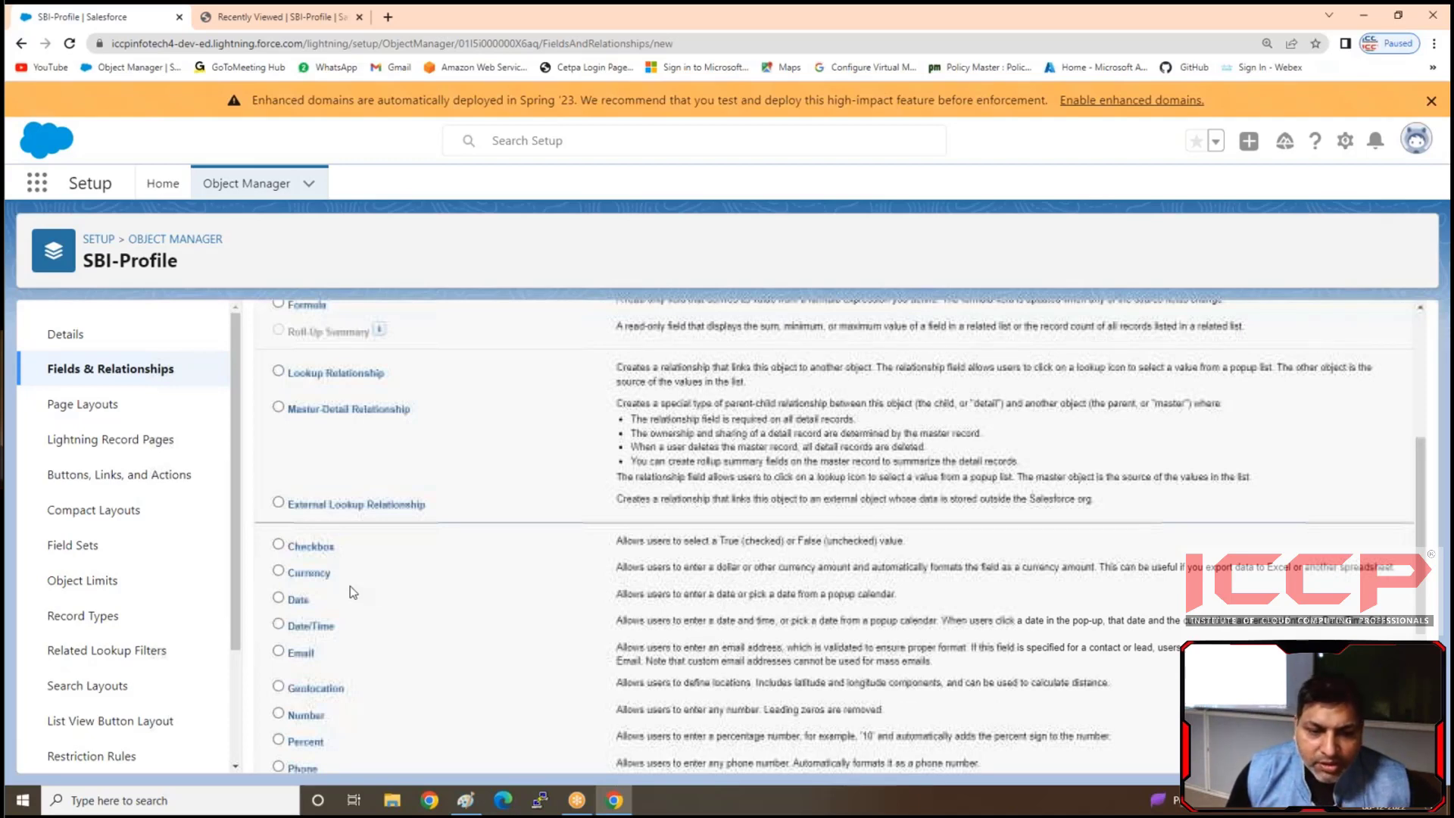
{"action": "scroll", "coordinate": [353, 592], "scroll_direction": "down", "scroll_amount": 4}
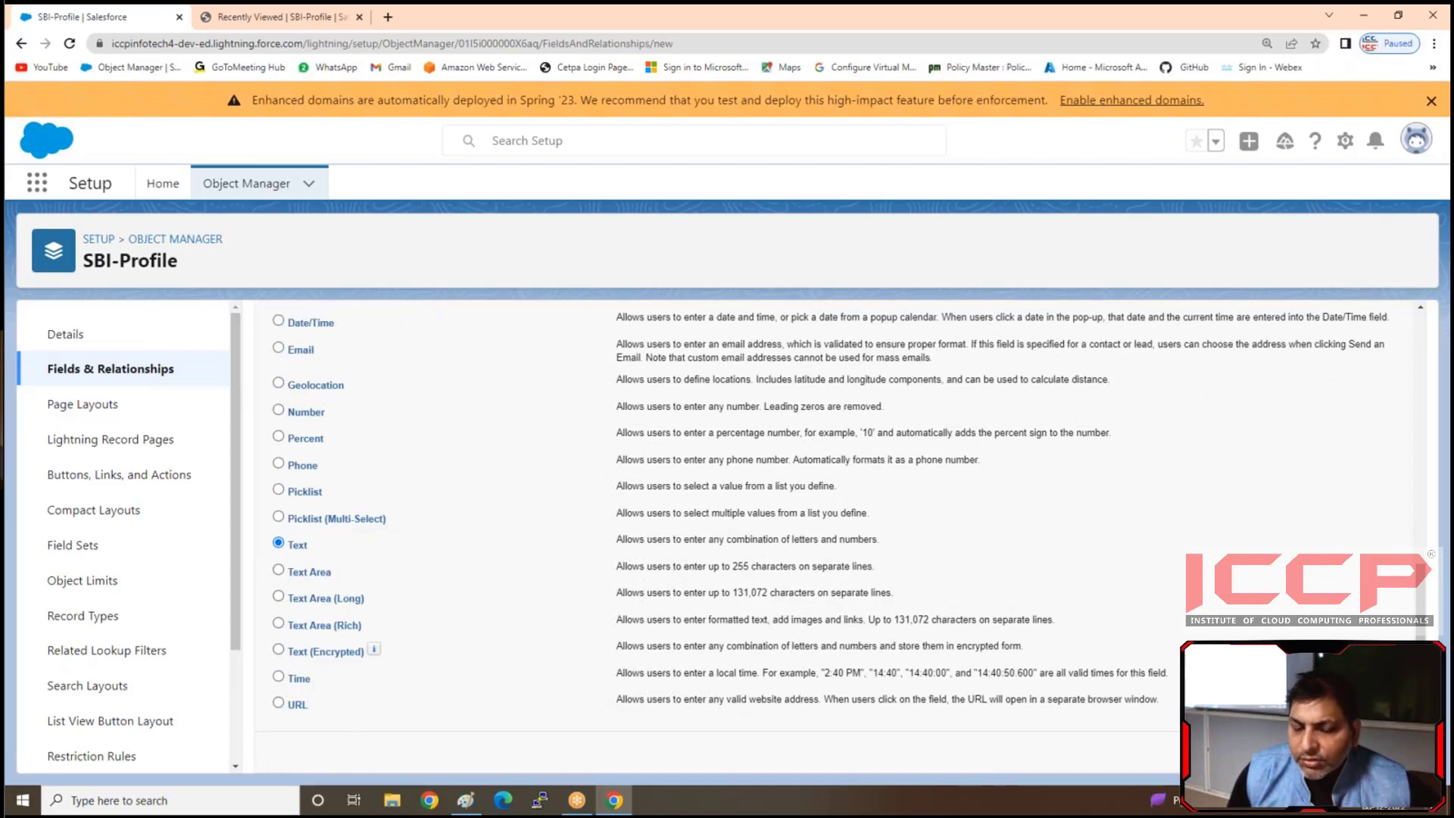
- Label the new text field Bank Address and set its maximum length to 255
{"action": "type", "text": "Ba"}
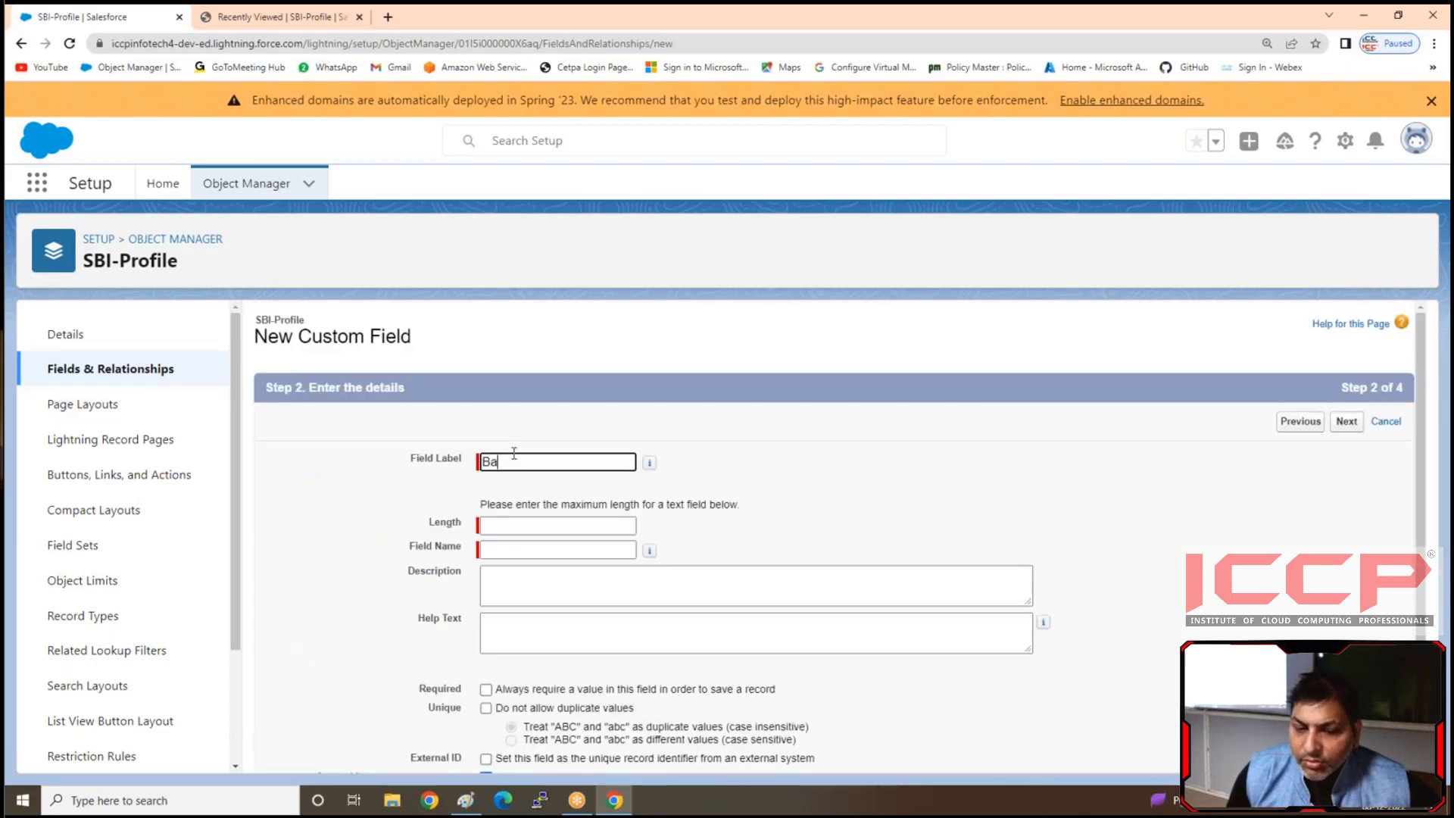
{"action": "type", "text": "nk Address"}
{"action": "left_click", "coordinate": [521, 525]}
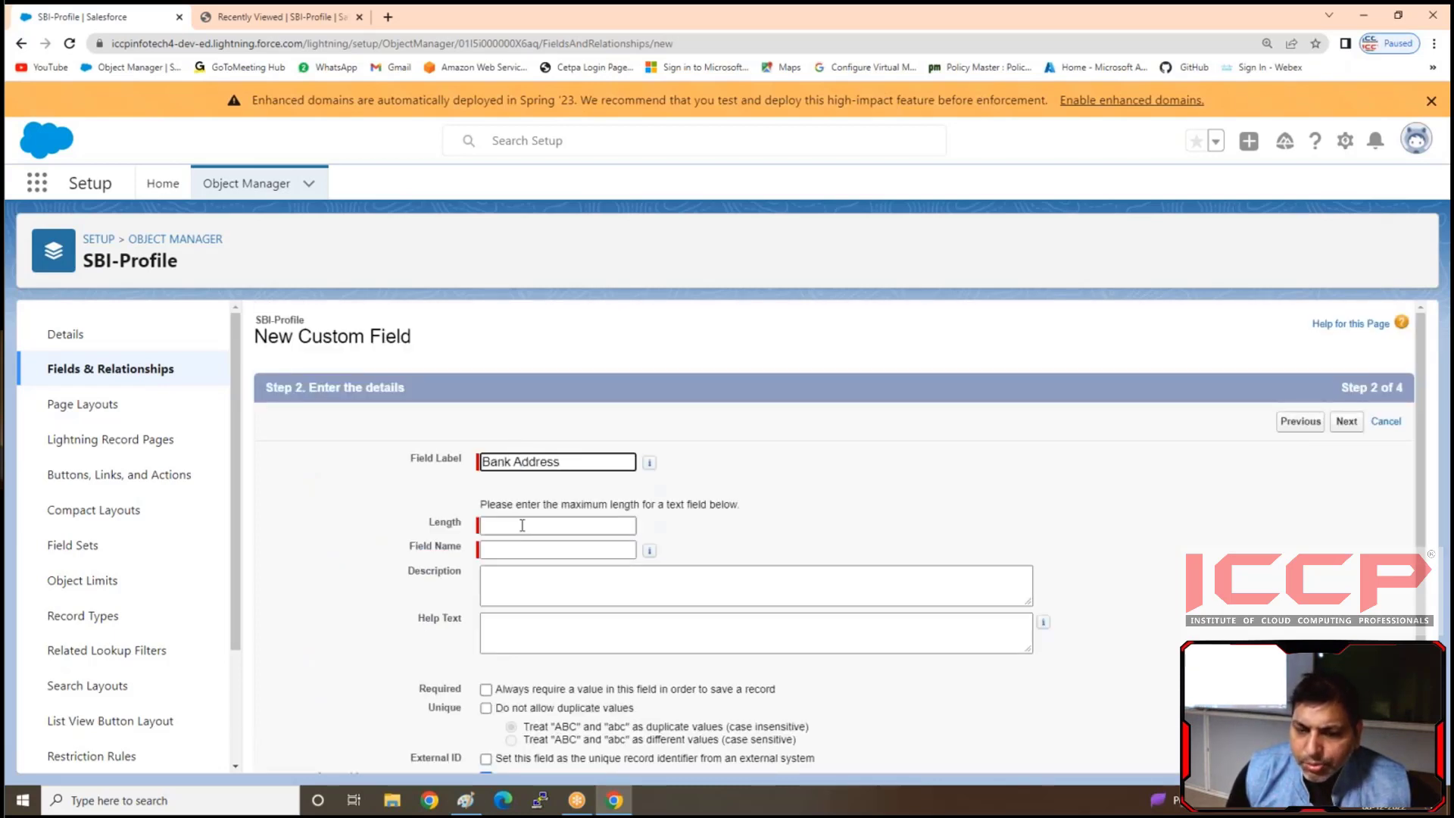
{"action": "type", "text": "255"}
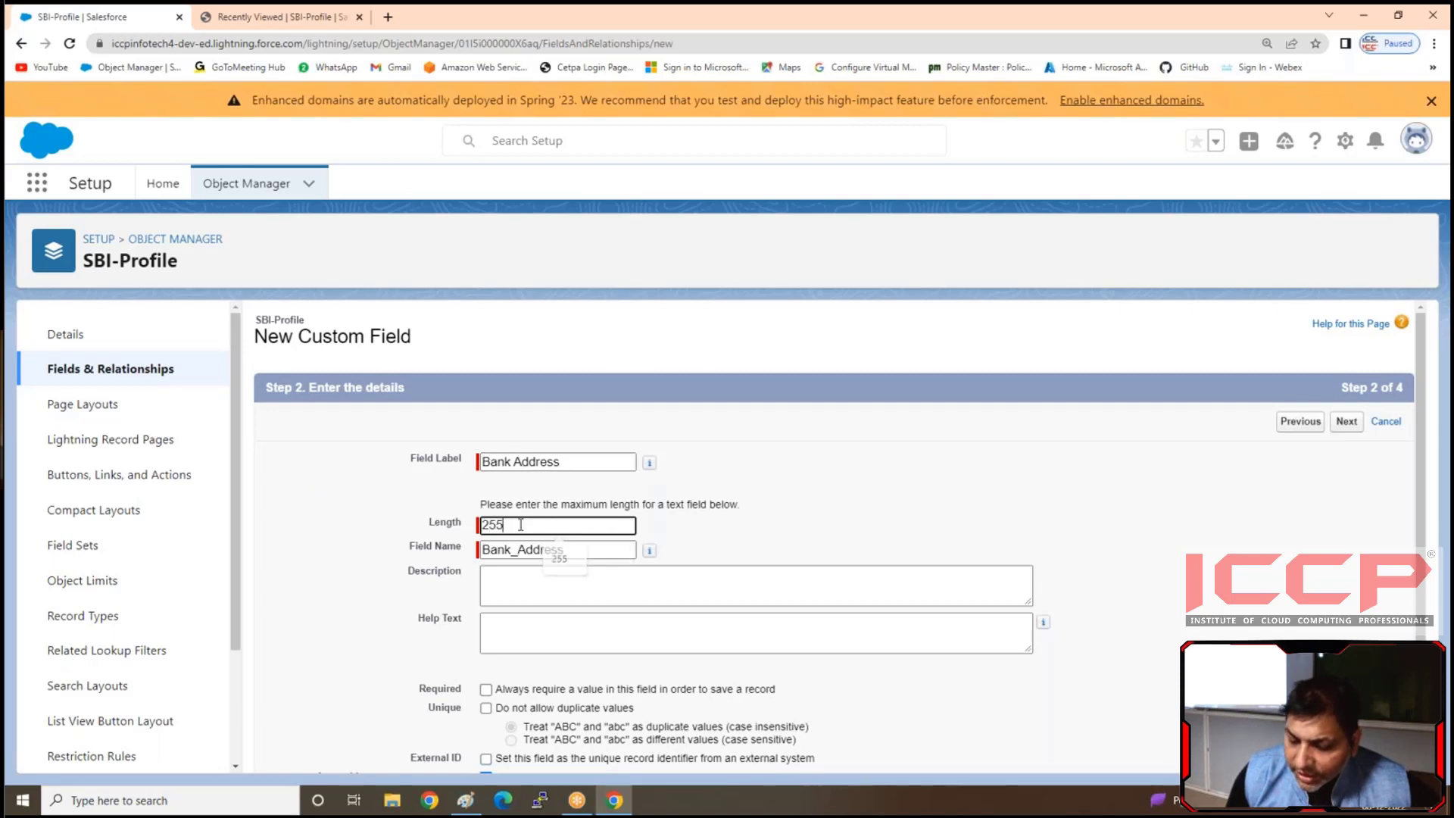
{"action": "left_click", "coordinate": [408, 522]}
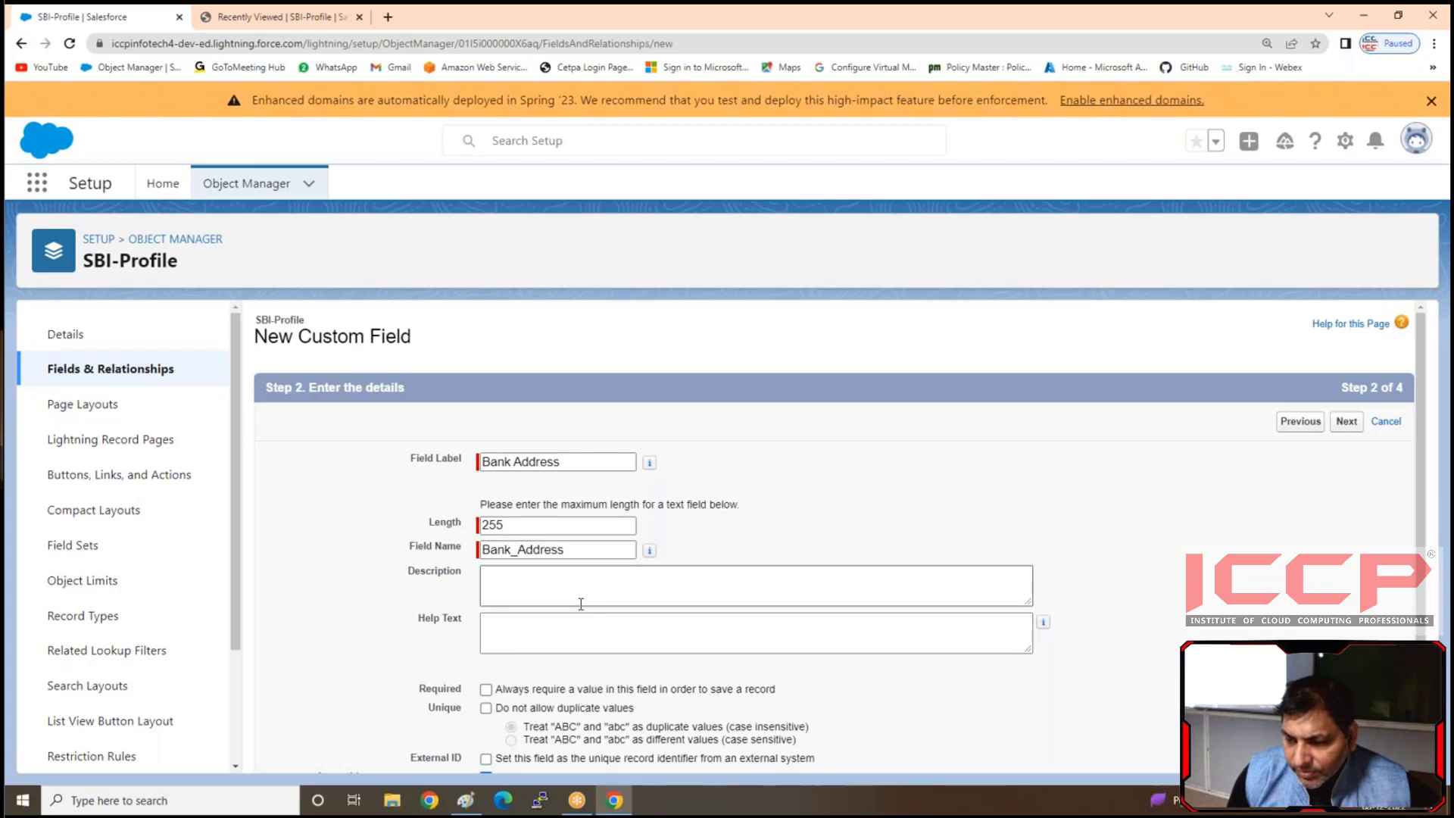
- Make the Bank Address field always required and save it with default security and page layout, starting another new field
{"action": "scroll", "coordinate": [580, 604], "scroll_direction": "down", "scroll_amount": 1}
{"action": "left_click", "coordinate": [486, 615]}
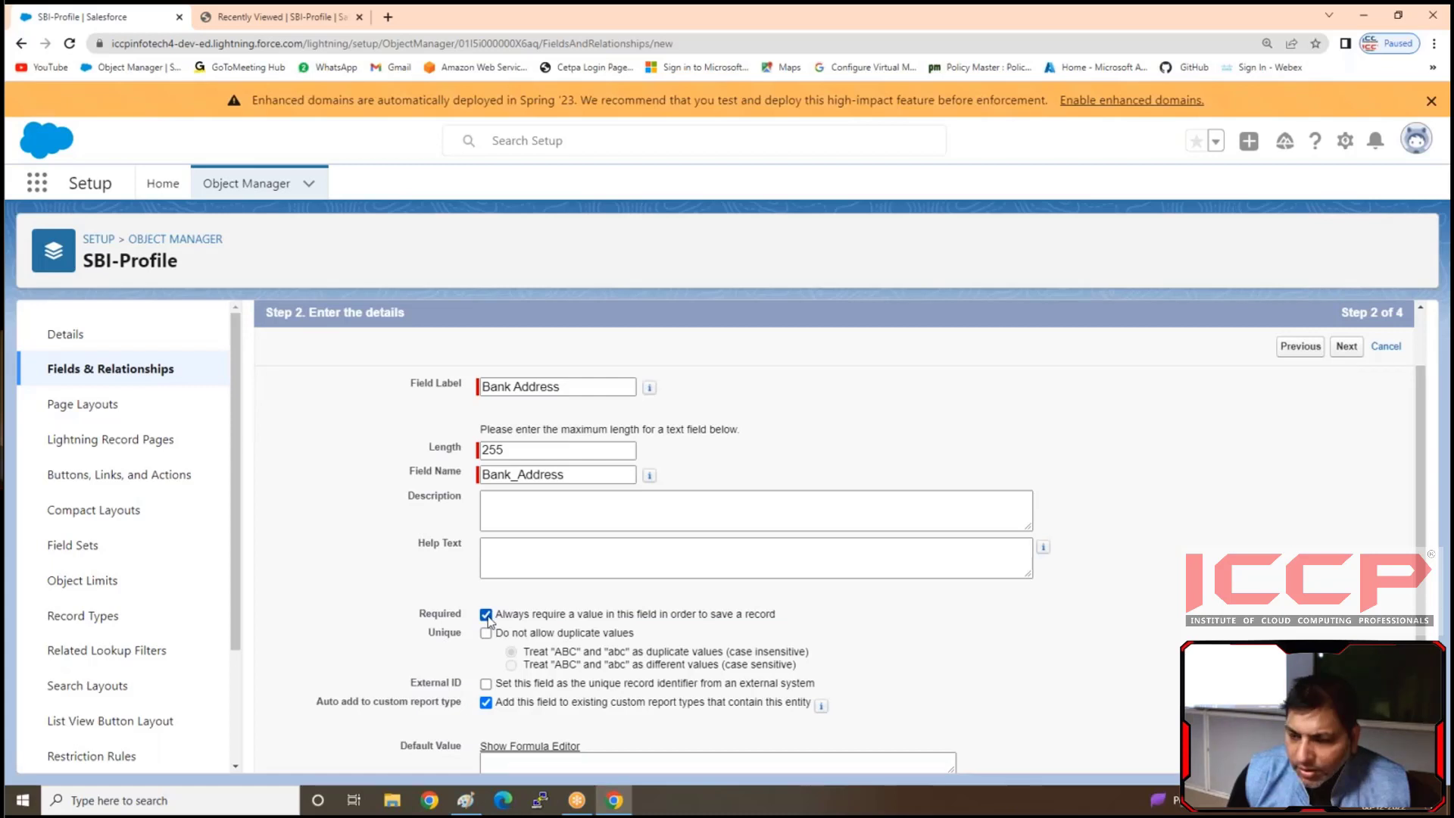
{"action": "scroll", "coordinate": [488, 620], "scroll_direction": "down", "scroll_amount": 1}
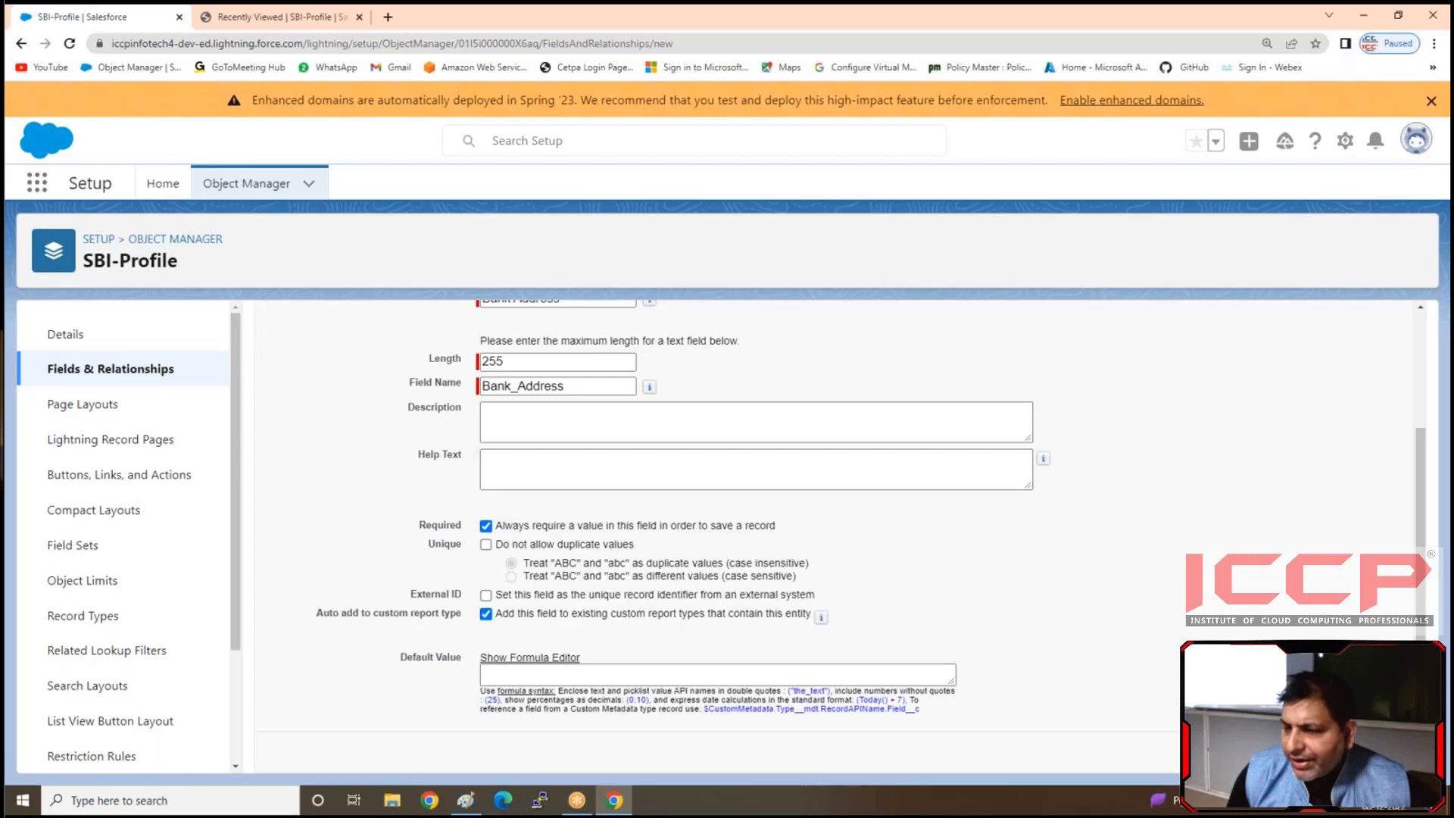
{"action": "key", "text": "Return"}
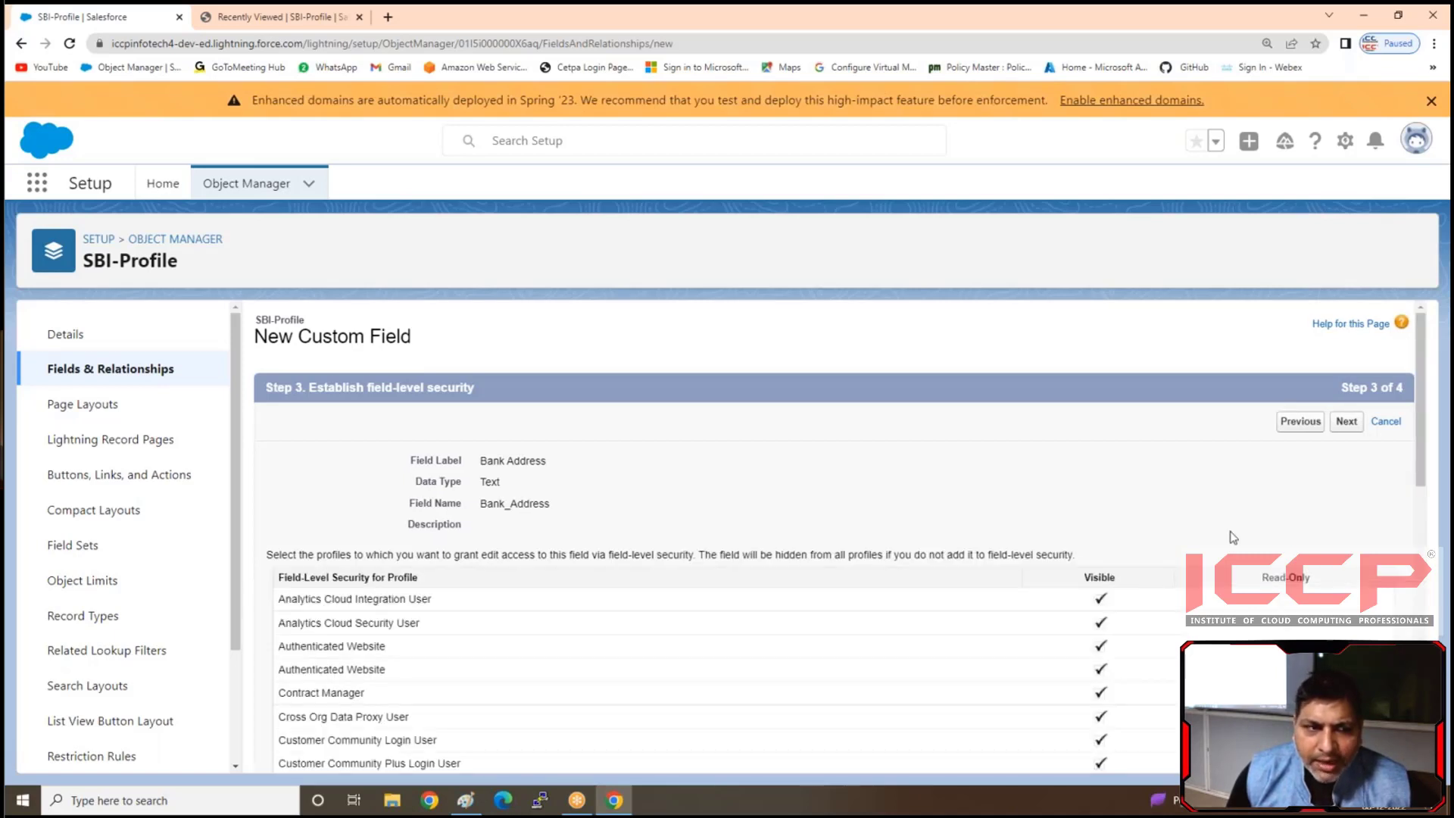
{"action": "scroll", "coordinate": [701, 558], "scroll_direction": "down", "scroll_amount": 6}
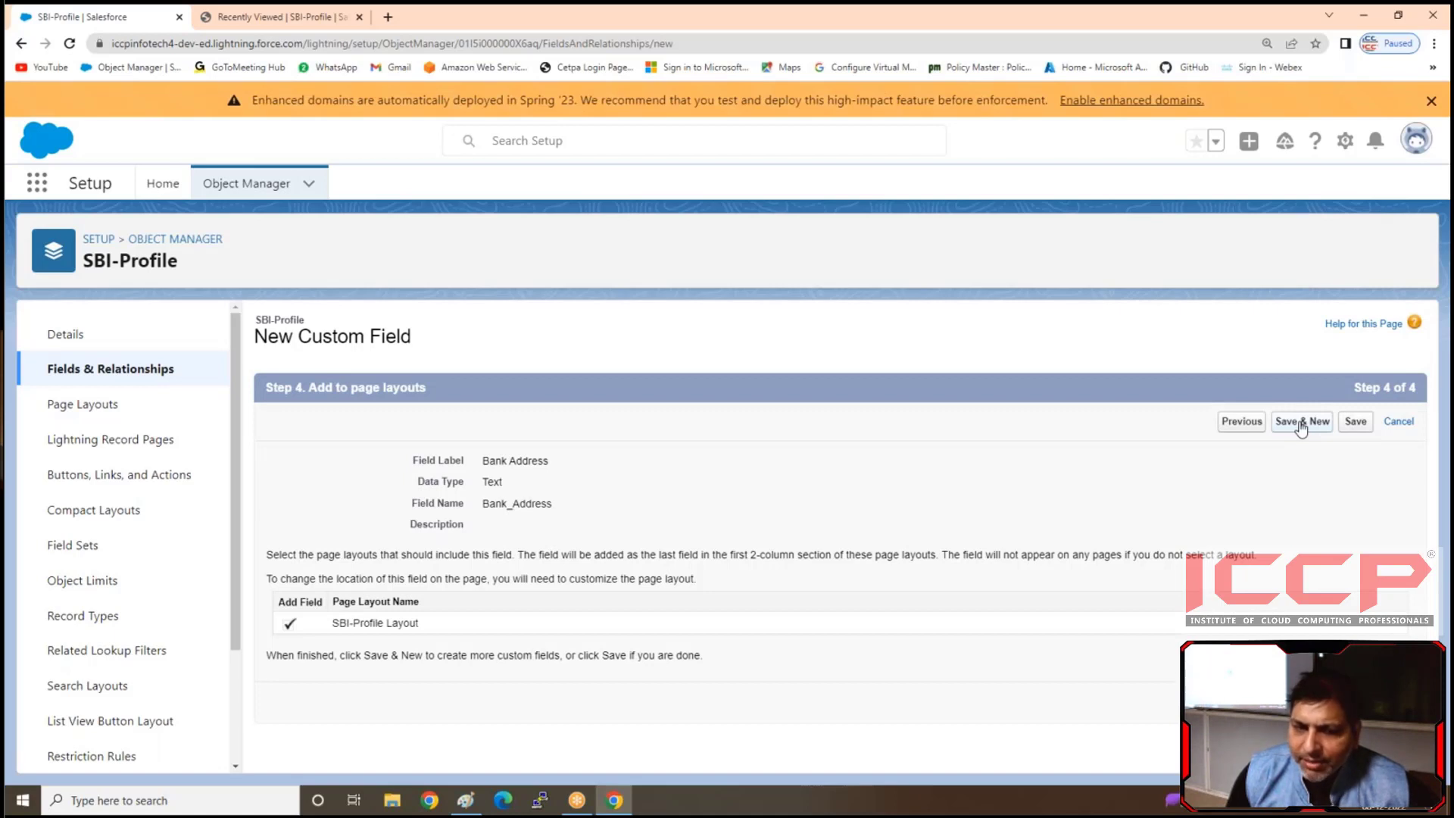
{"action": "left_click", "coordinate": [1301, 424]}
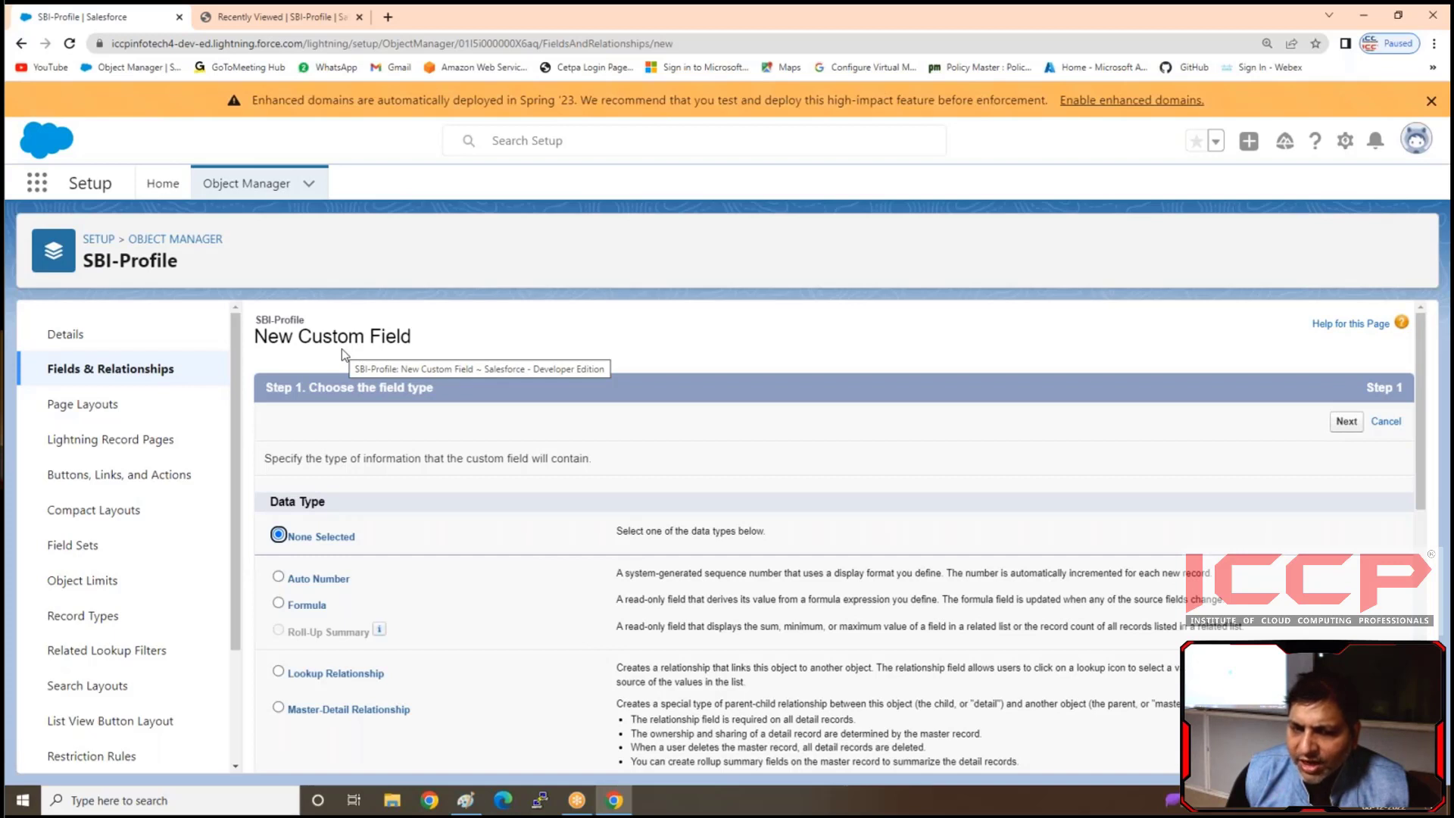
- Reload the SBI-Profile list and open a new record form to check for the Bank Address field
{"action": "left_click", "coordinate": [273, 17]}
{"action": "left_click", "coordinate": [70, 43]}
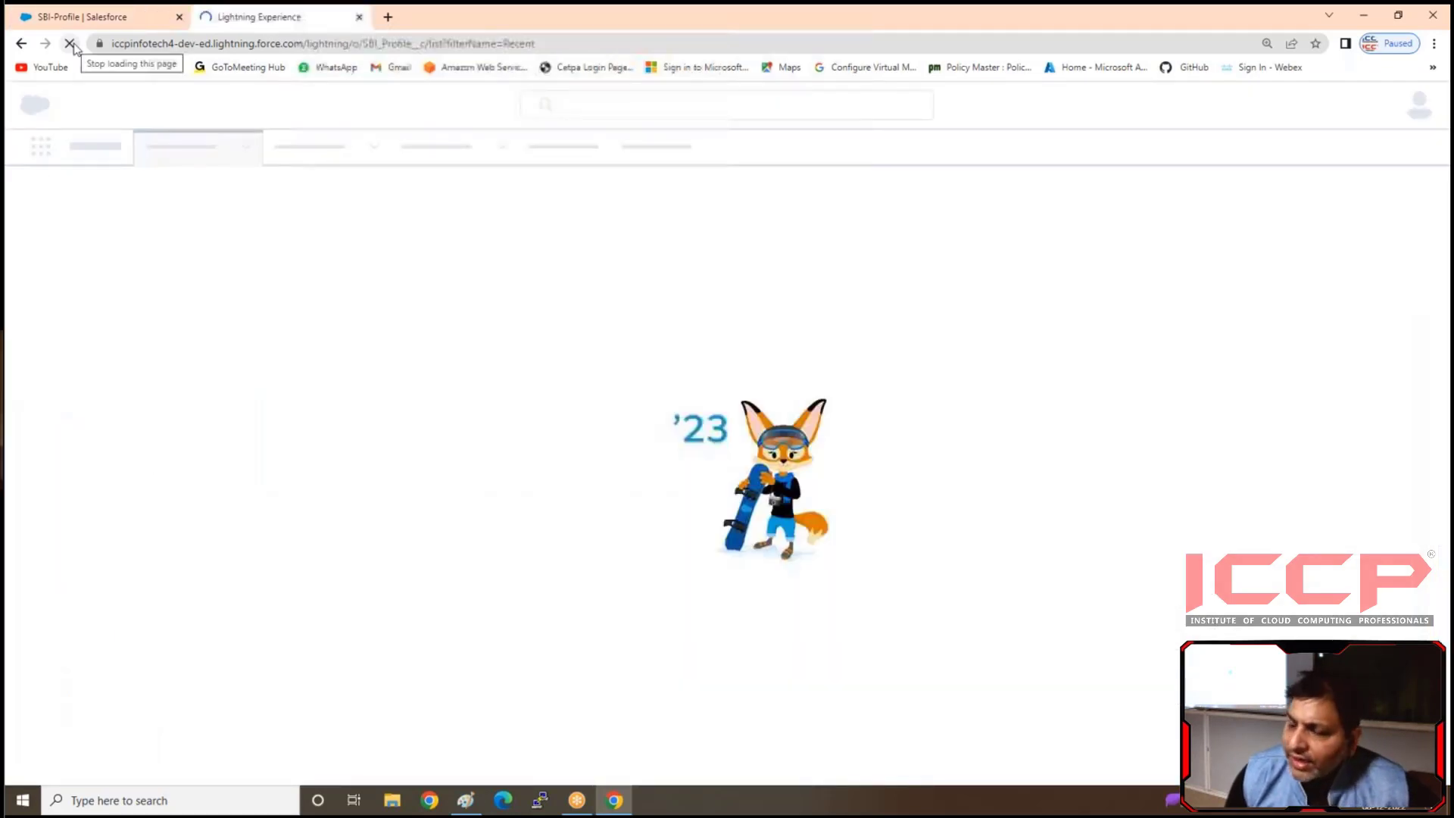
{"action": "left_click", "coordinate": [1213, 246]}
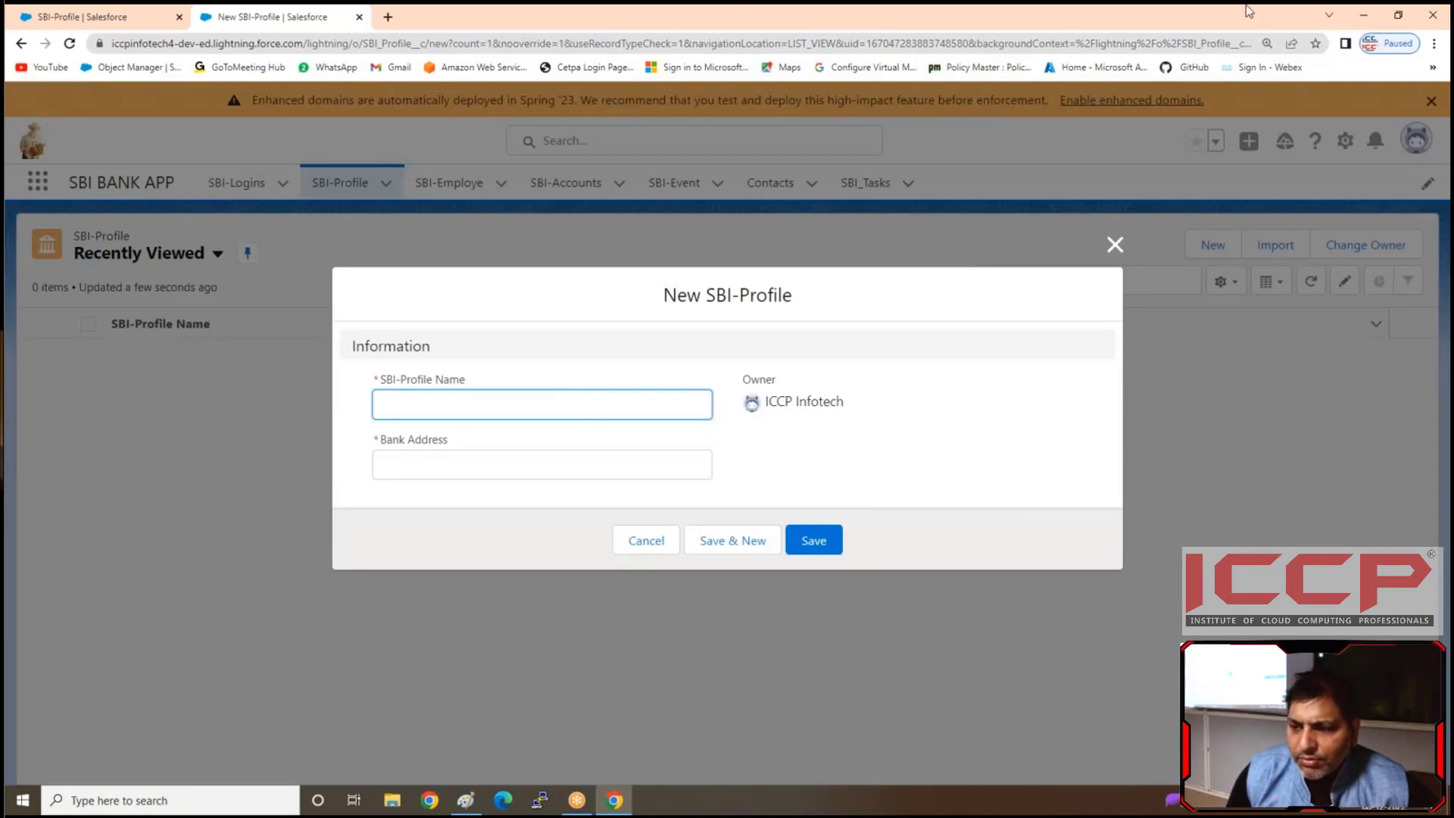
- Switch to Paint and review the fields planned inside the SBi-Bank object of the diagram
{"action": "left_click", "coordinate": [1155, 31]}
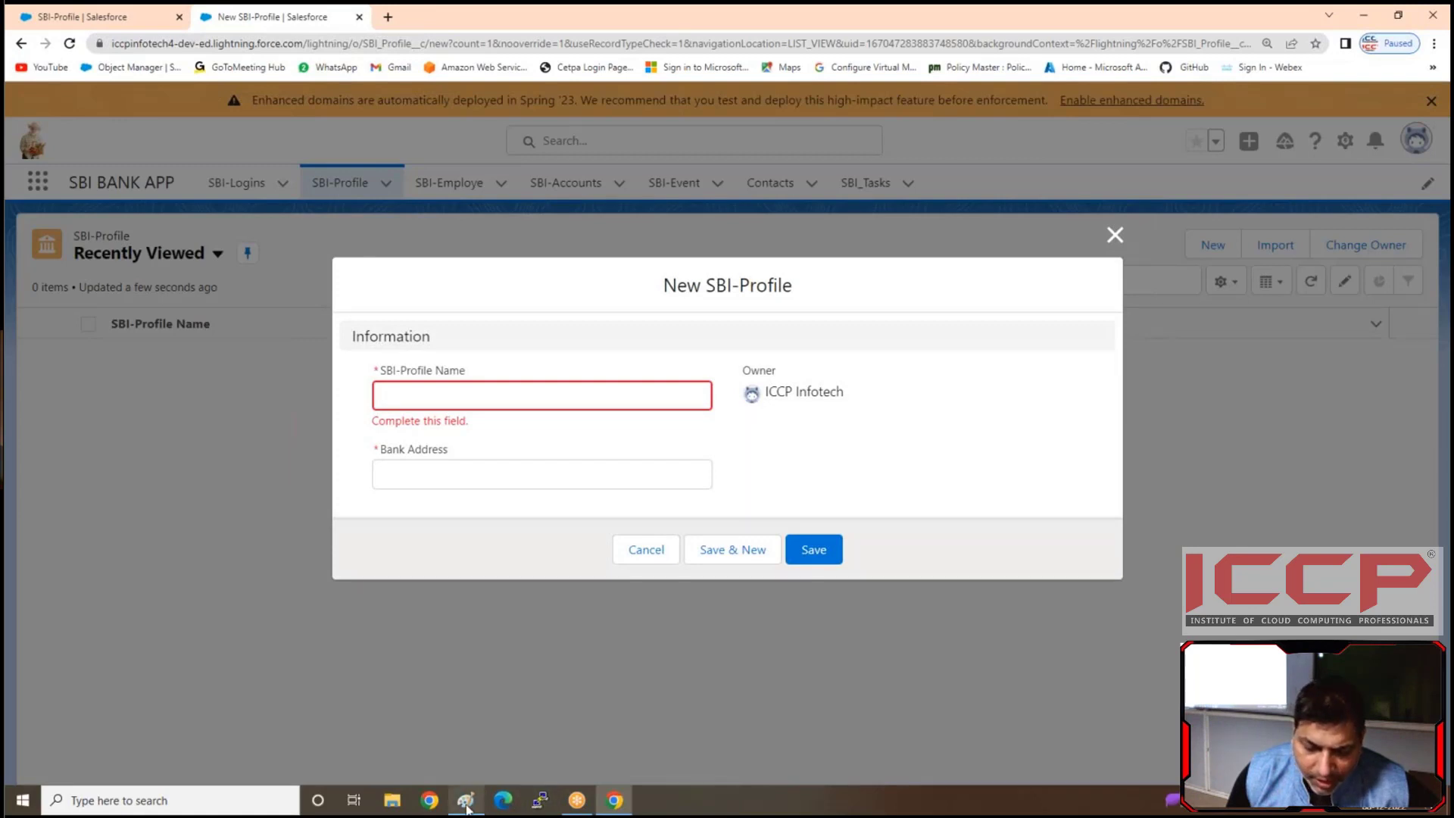
{"action": "mouse_move", "coordinate": [608, 810]}
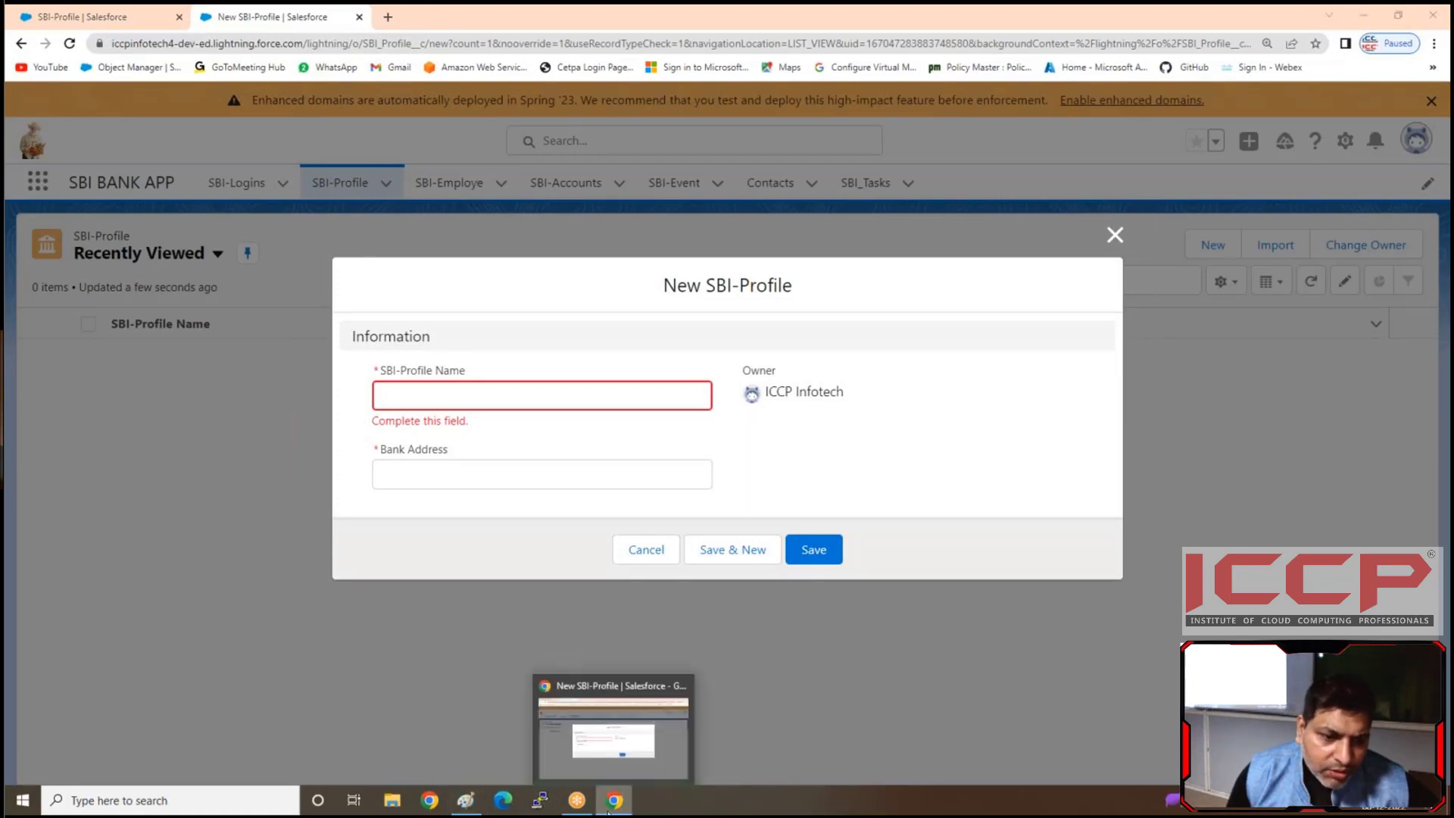
{"action": "left_click", "coordinate": [465, 799]}
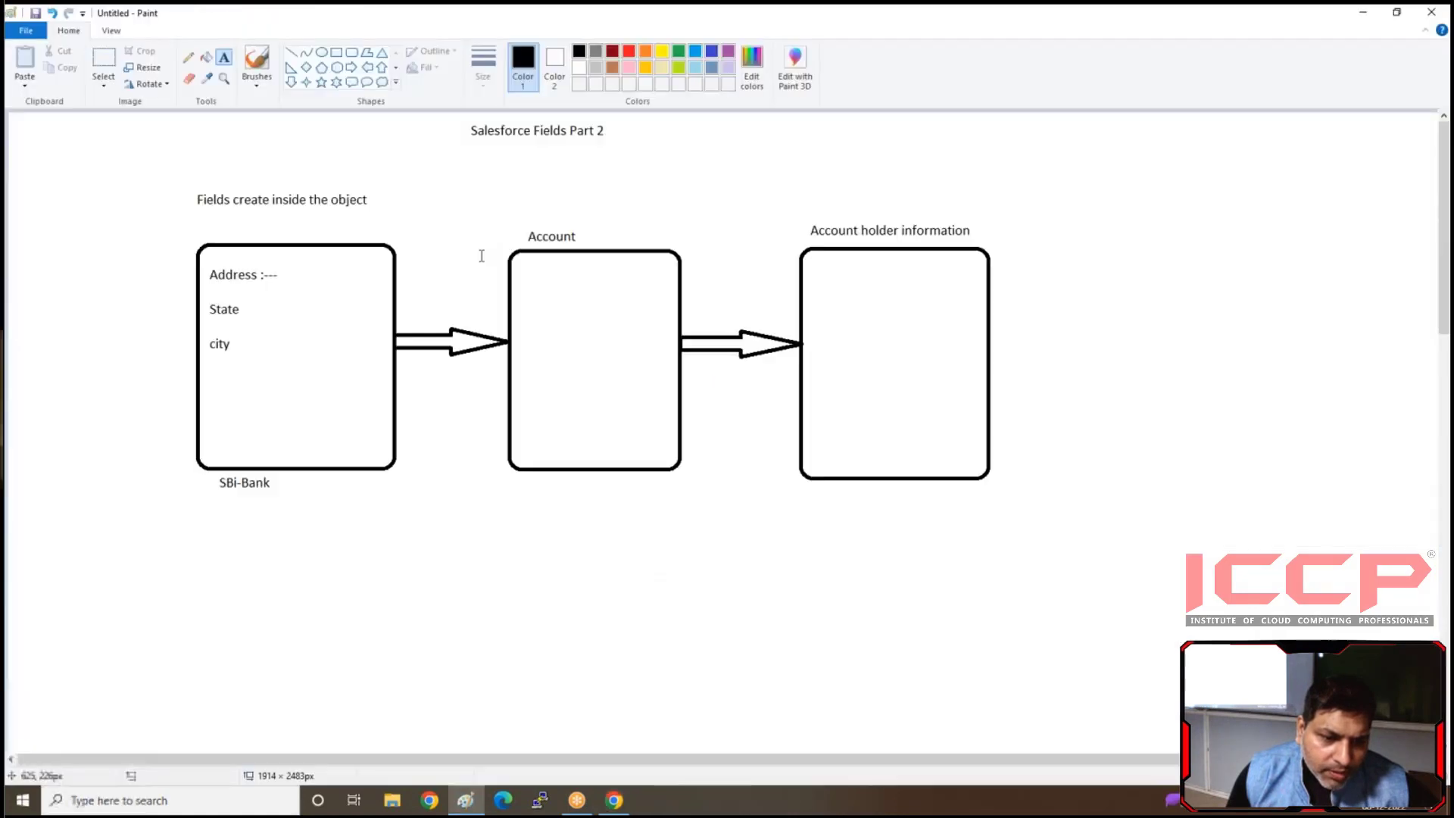
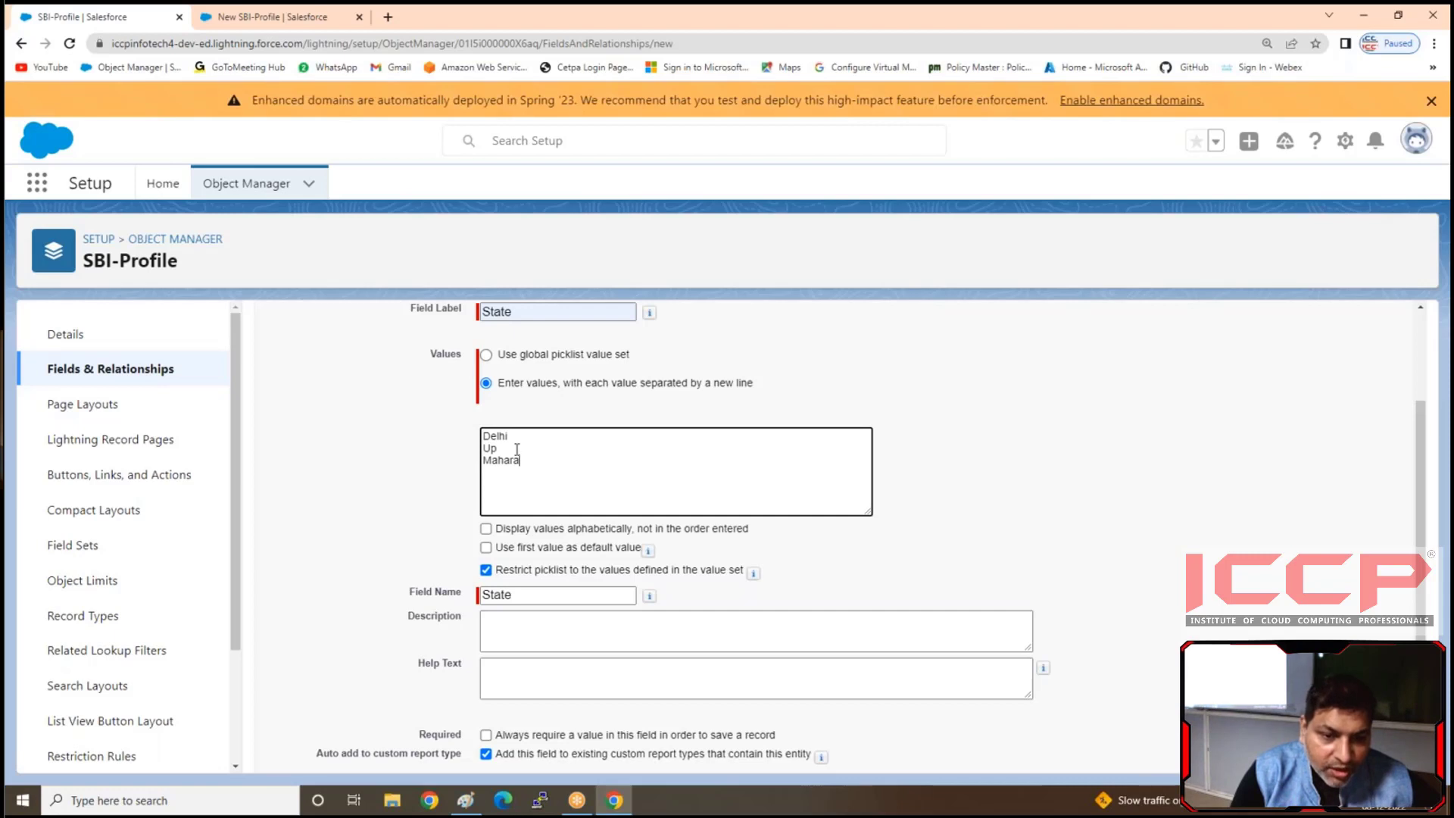
- Complete the third State picklist value as Maharashtra and add Rajisthan as the fourth value
{"action": "type", "text": "s"}
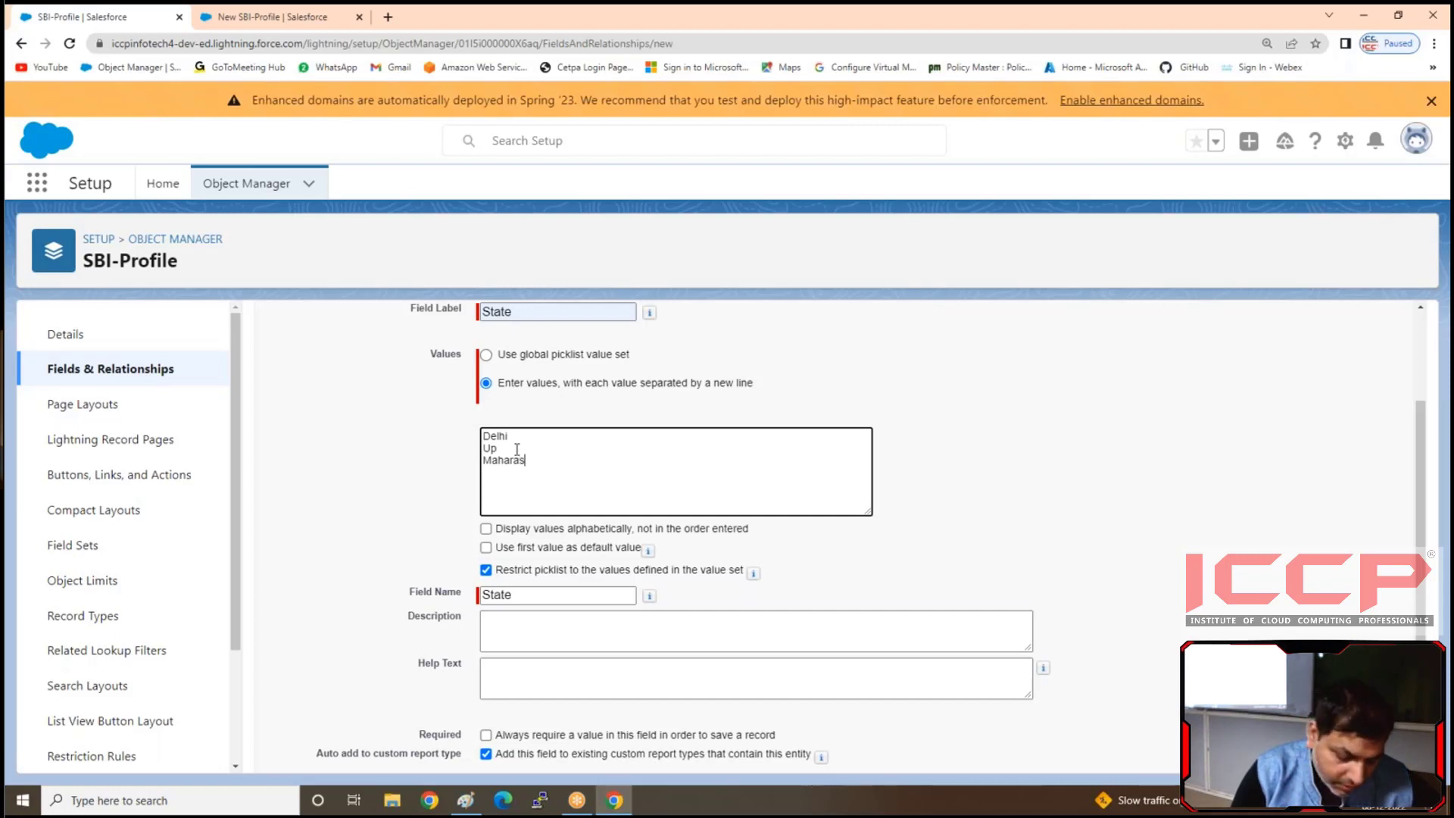
{"action": "type", "text": "htra"}
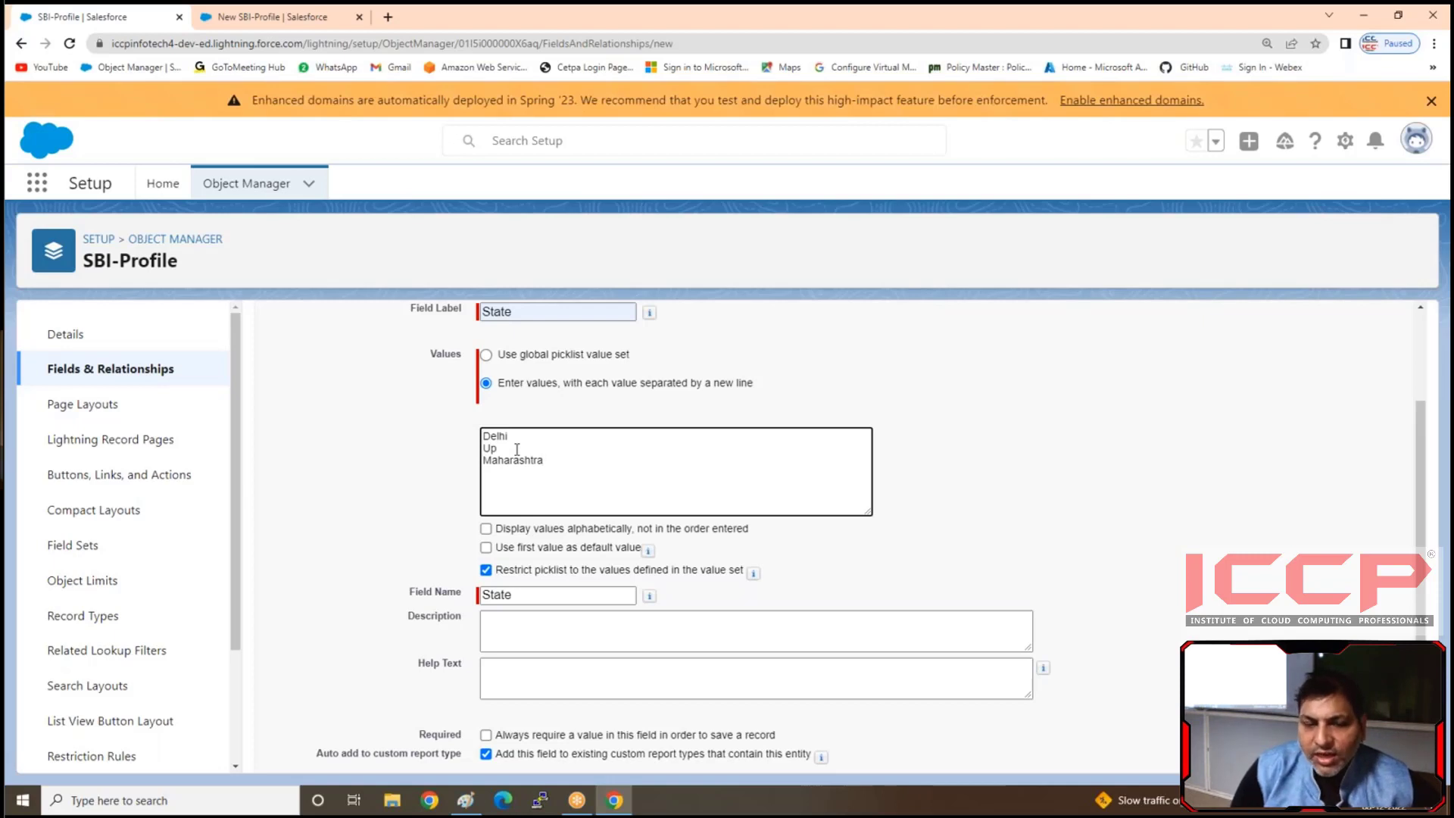
{"action": "key", "text": "Return"}
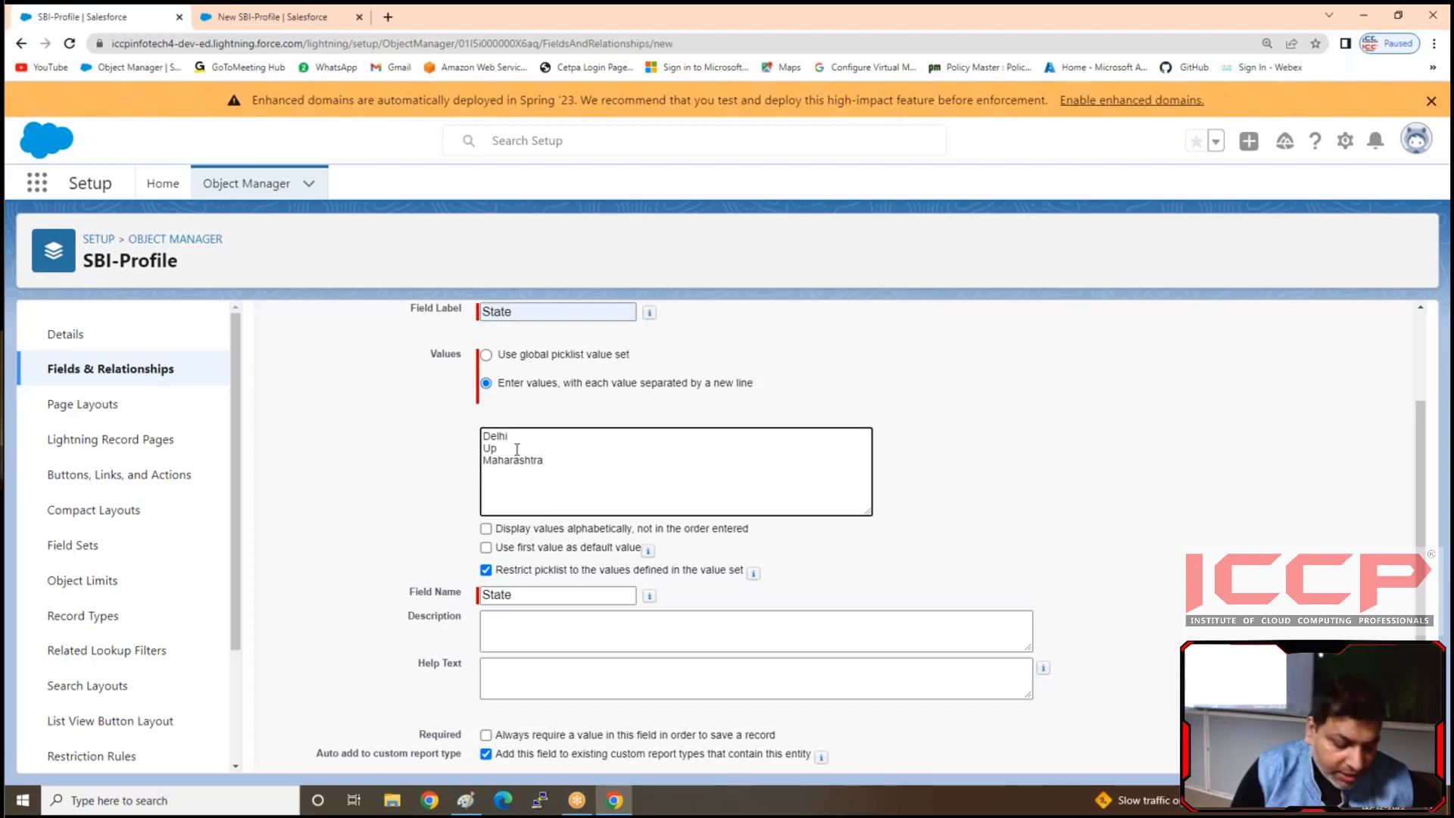
{"action": "type", "text": "Raj"}
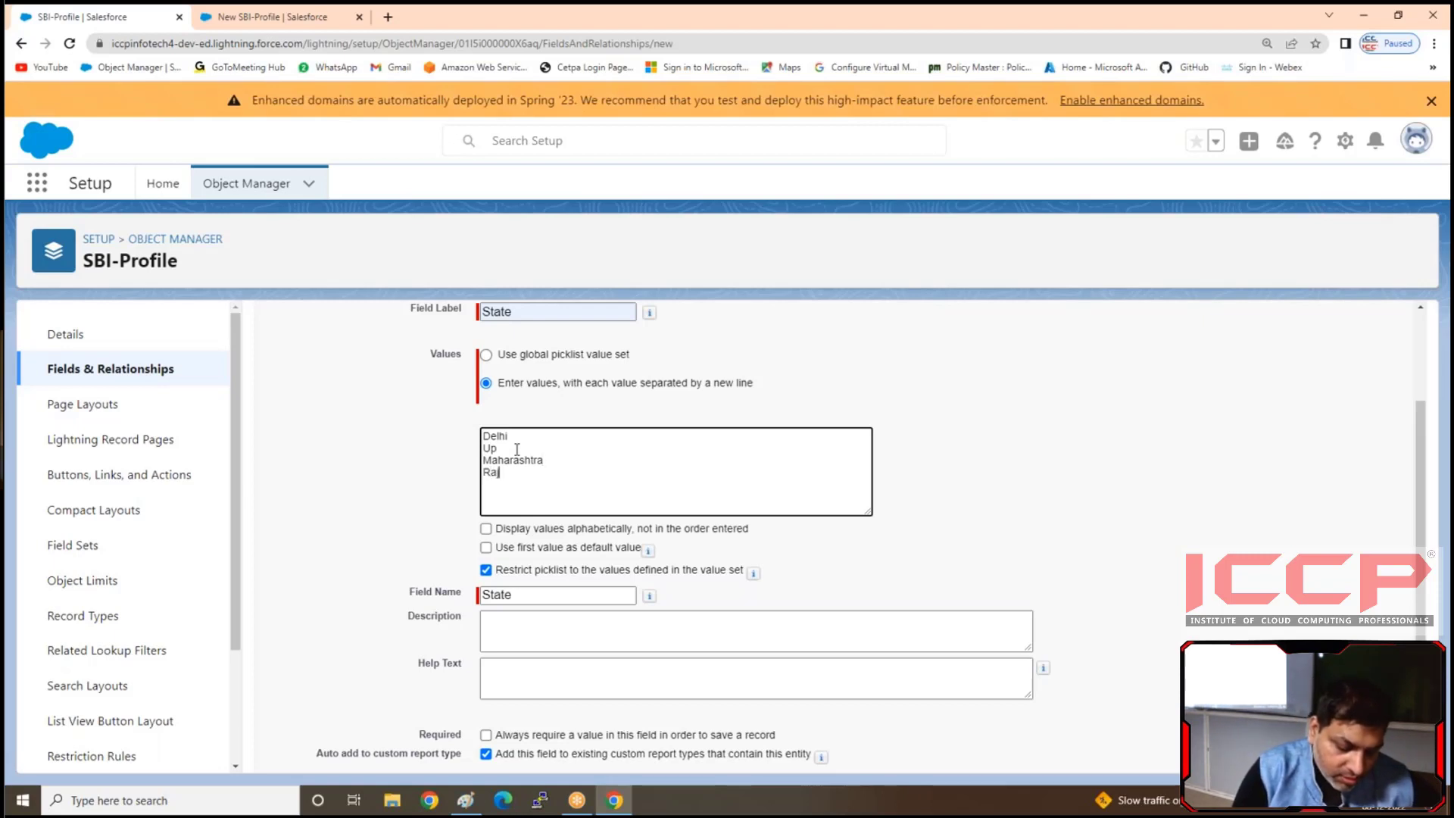
{"action": "type", "text": "isthan"}
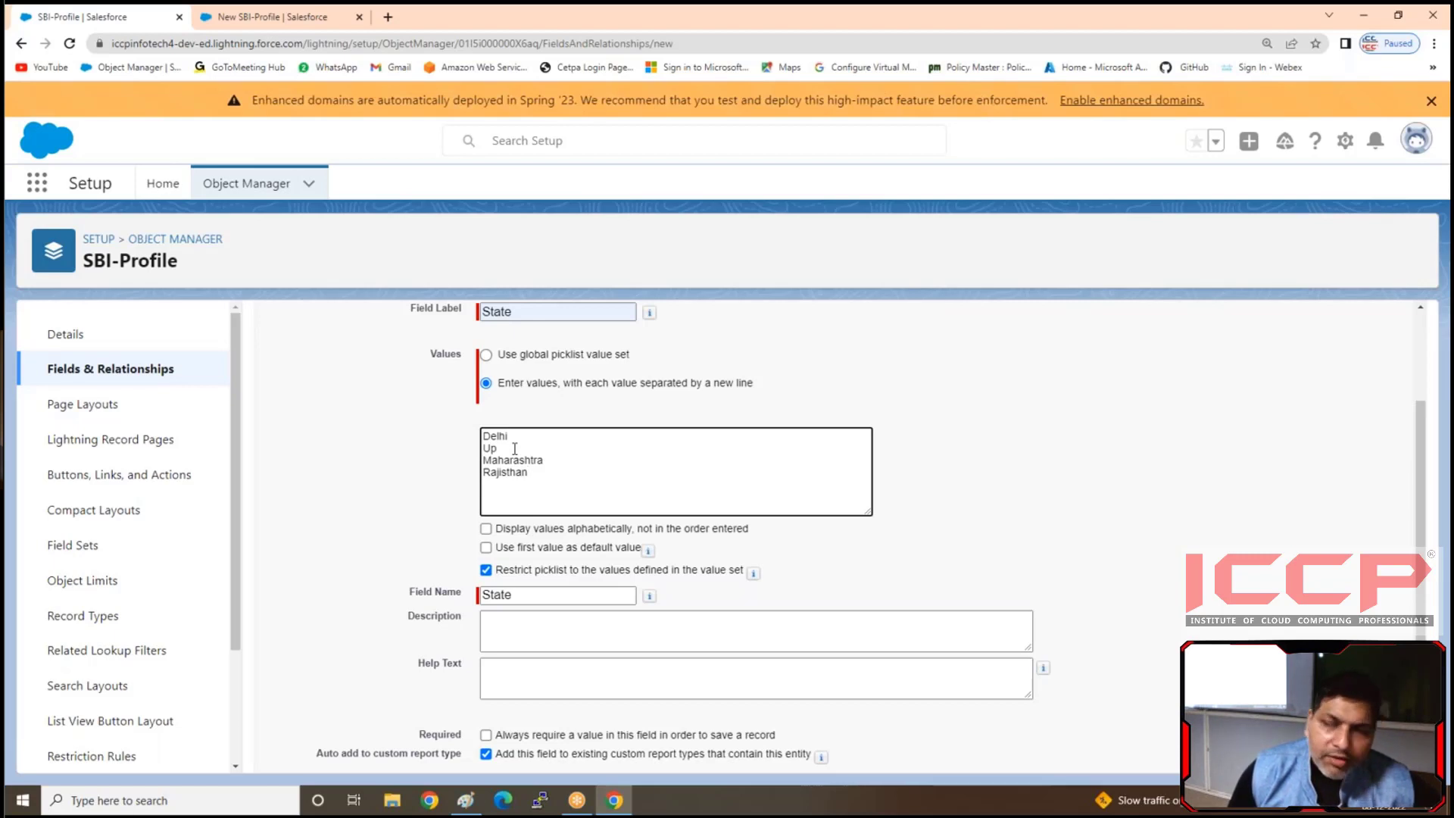
{"action": "scroll", "coordinate": [514, 449], "scroll_direction": "up", "scroll_amount": 1}
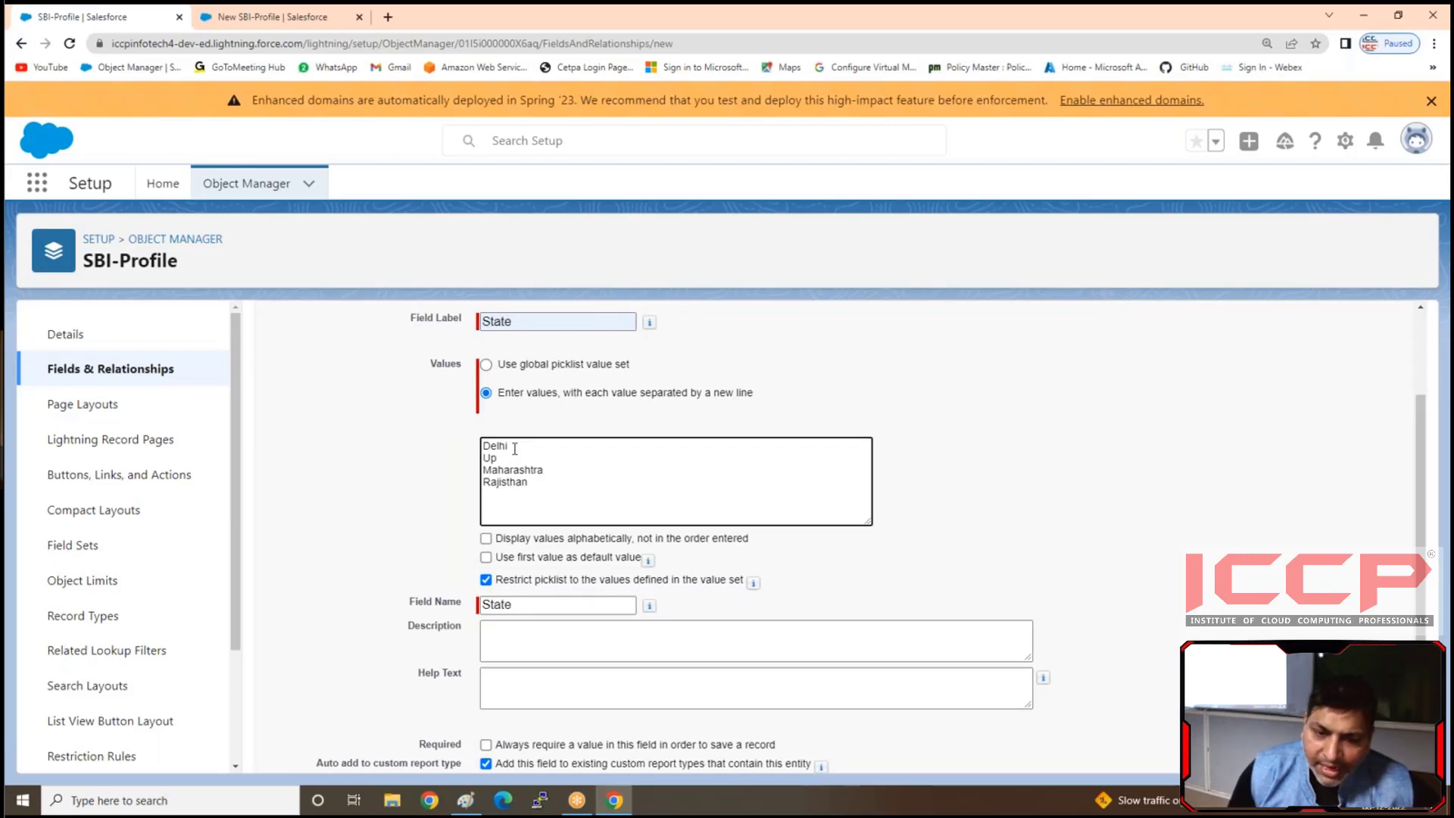
{"action": "scroll", "coordinate": [515, 449], "scroll_direction": "up", "scroll_amount": 1}
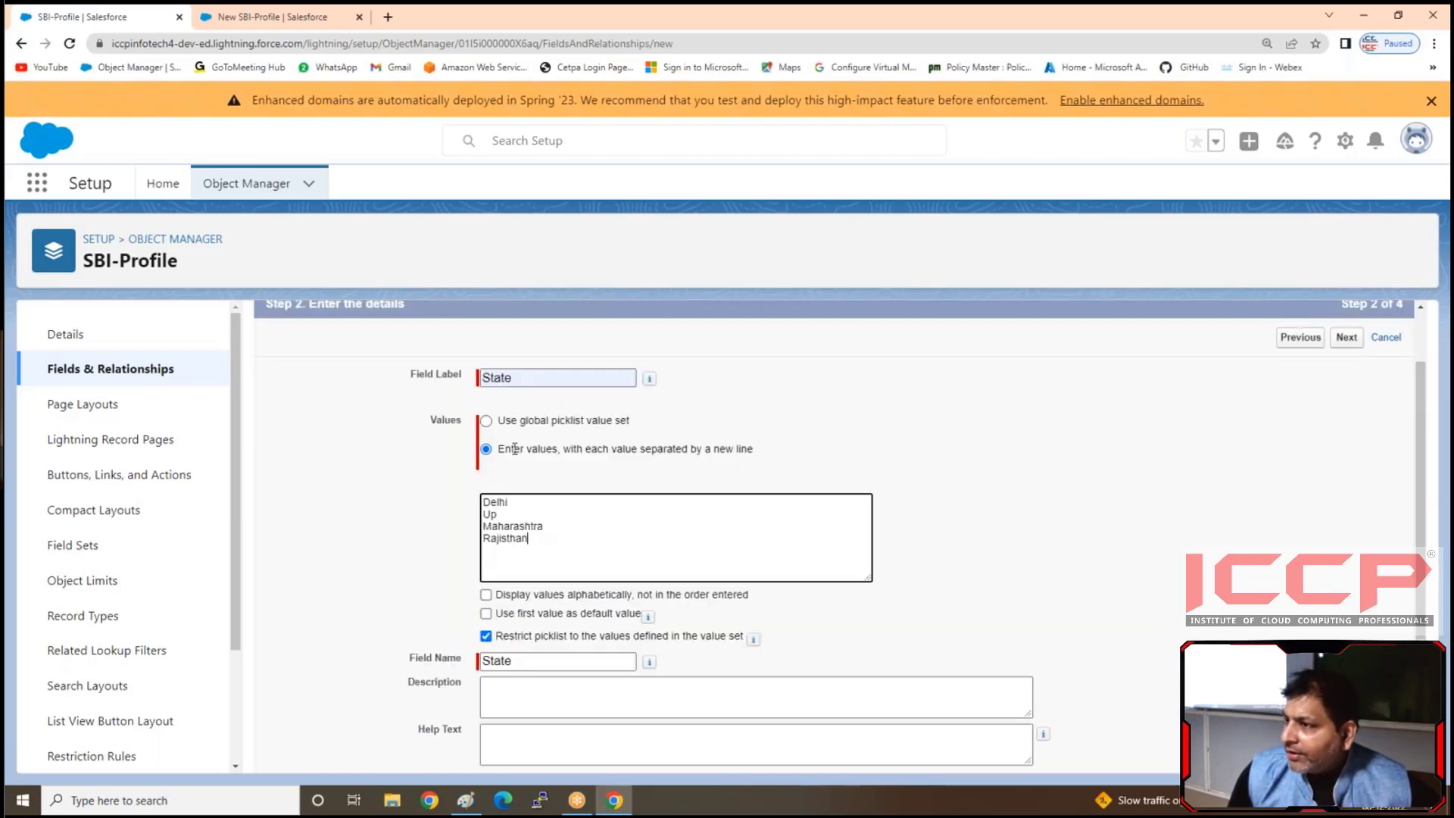
- Set the State picklist to use its first value as the default value
{"action": "scroll", "coordinate": [514, 448], "scroll_direction": "up", "scroll_amount": 1}
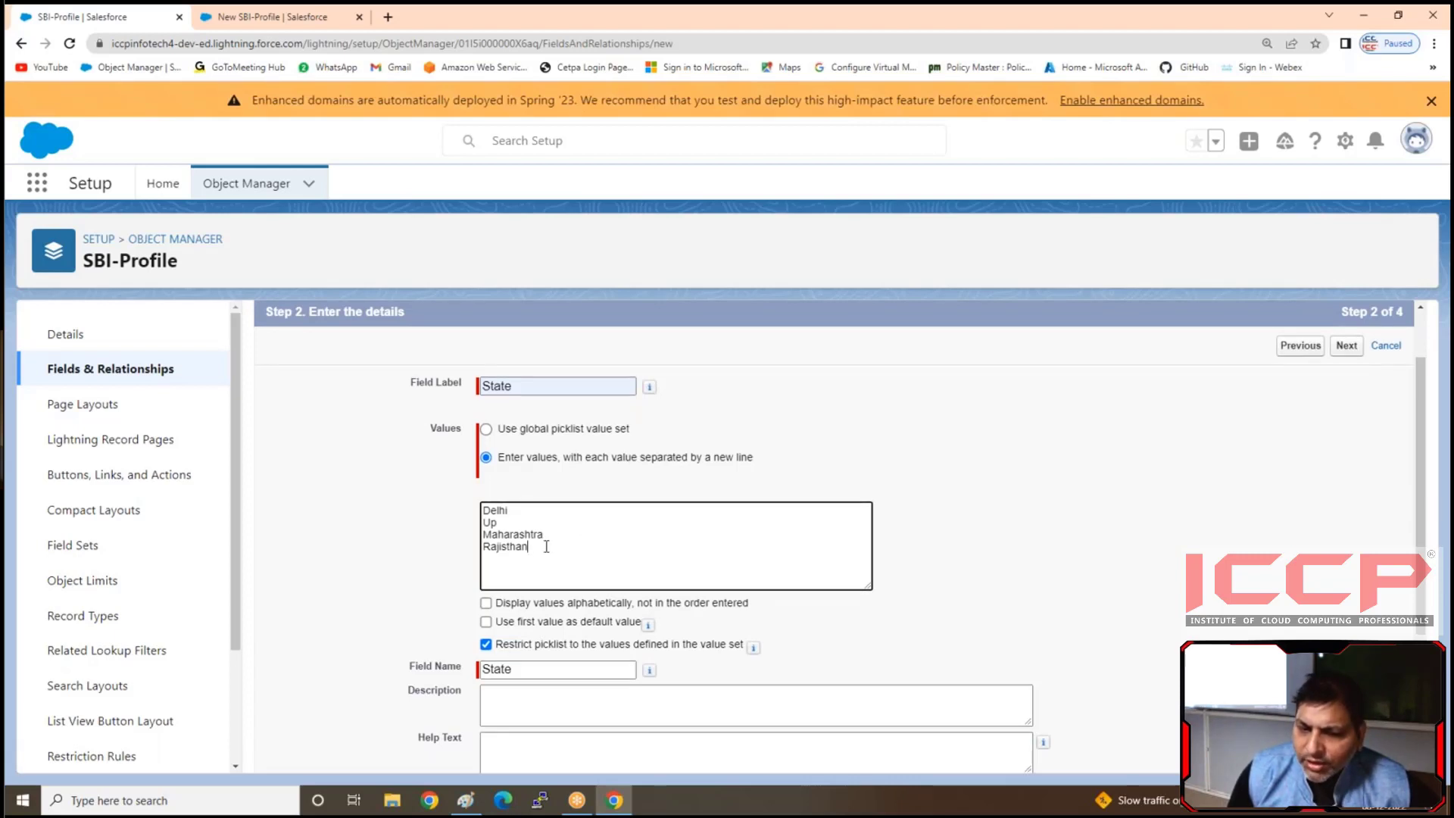
{"action": "scroll", "coordinate": [546, 546], "scroll_direction": "down", "scroll_amount": 1}
{"action": "scroll", "coordinate": [546, 546], "scroll_direction": "down", "scroll_amount": 2}
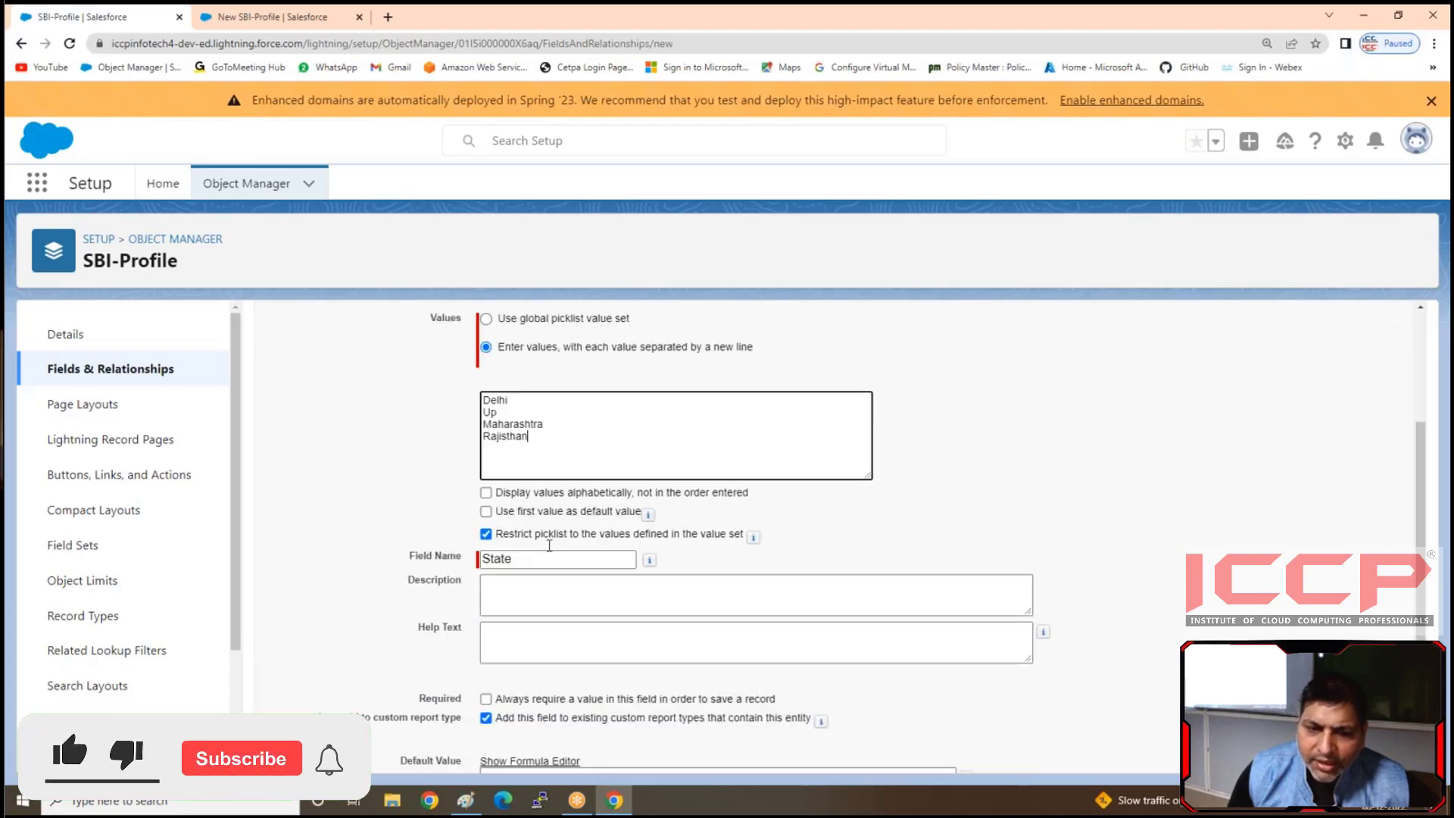
{"action": "scroll", "coordinate": [552, 541], "scroll_direction": "down", "scroll_amount": 1}
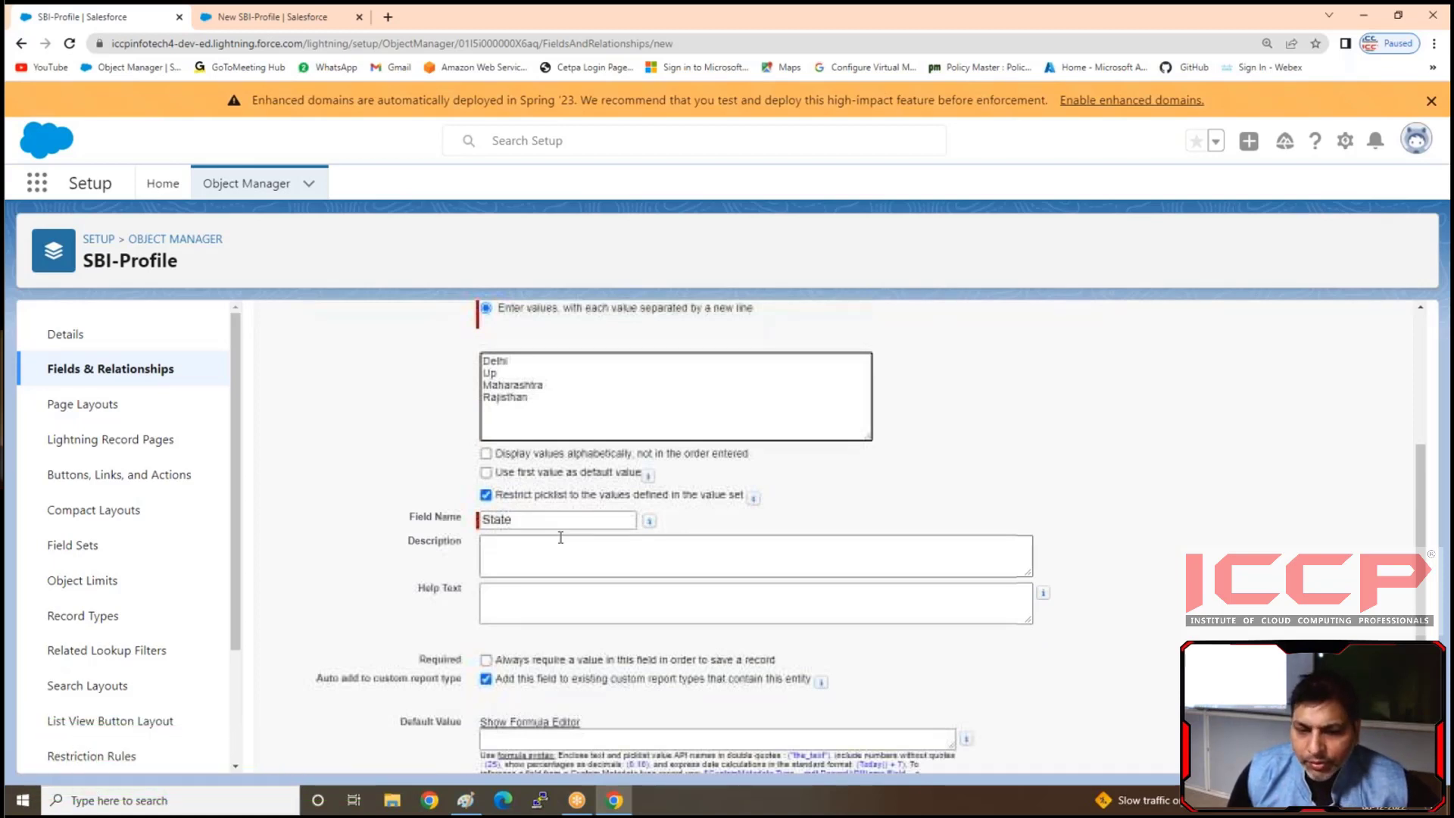
{"action": "left_click", "coordinate": [616, 479]}
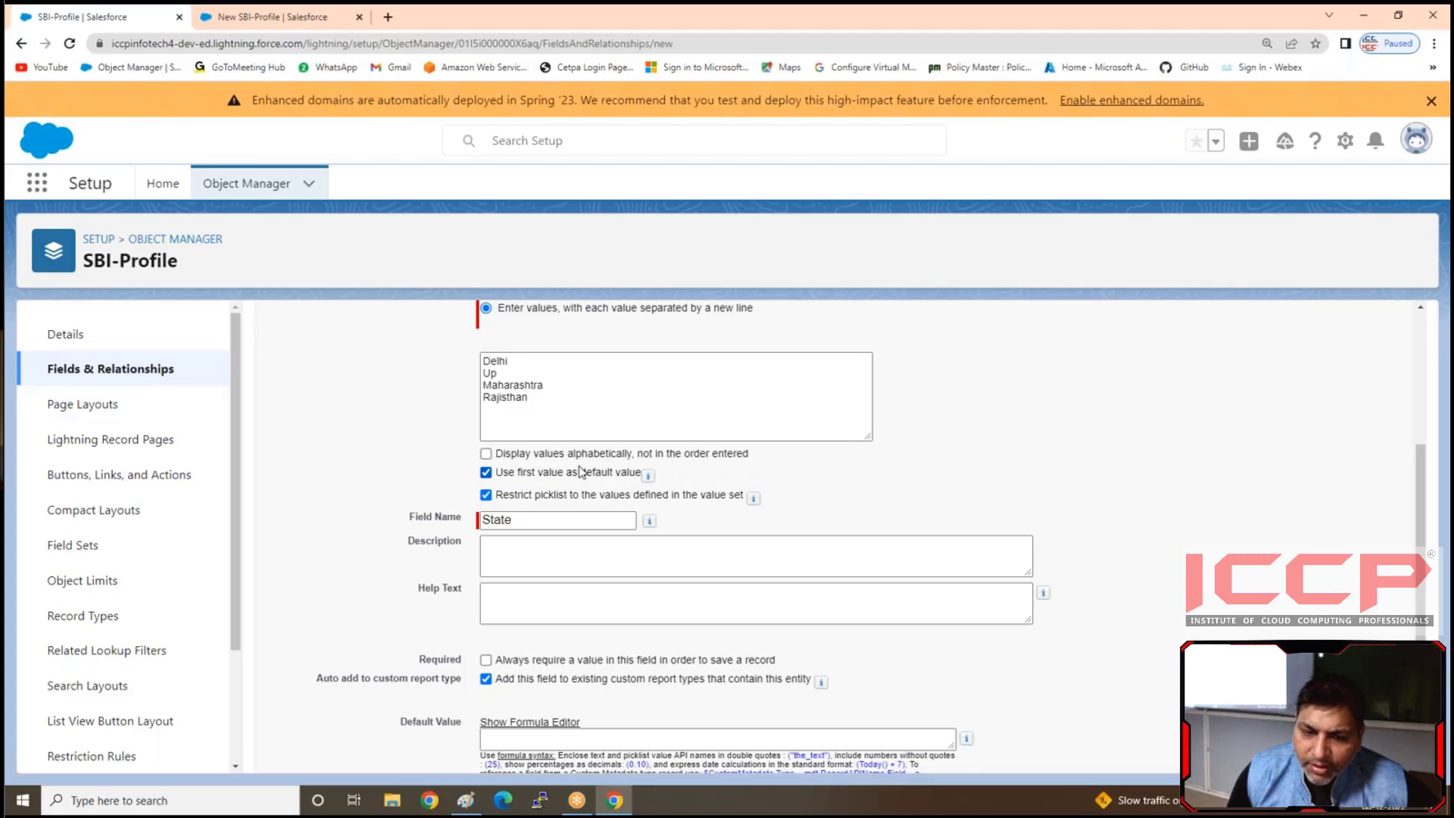
{"action": "left_click", "coordinate": [553, 553]}
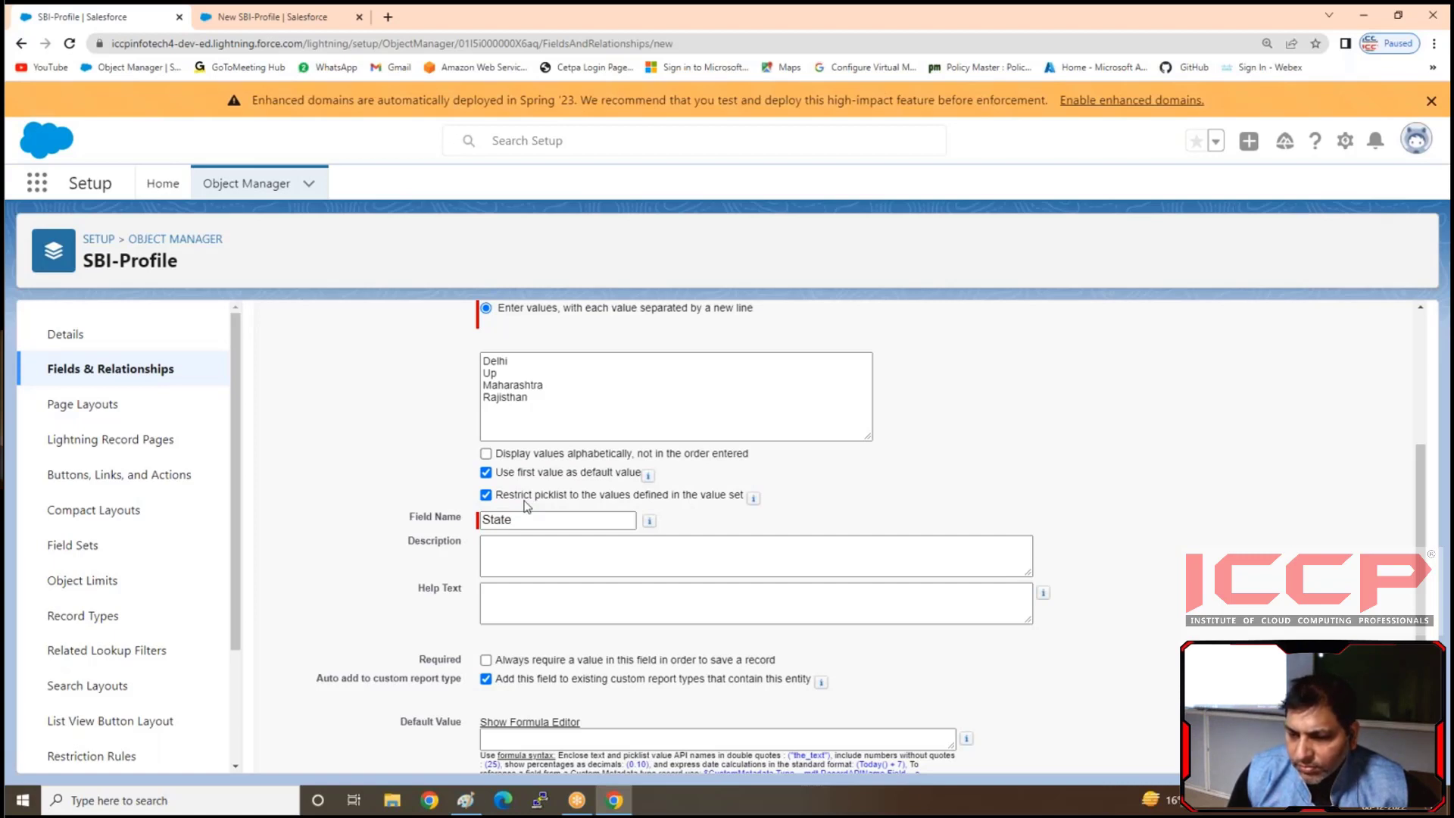
{"action": "scroll", "coordinate": [526, 505], "scroll_direction": "down", "scroll_amount": 1}
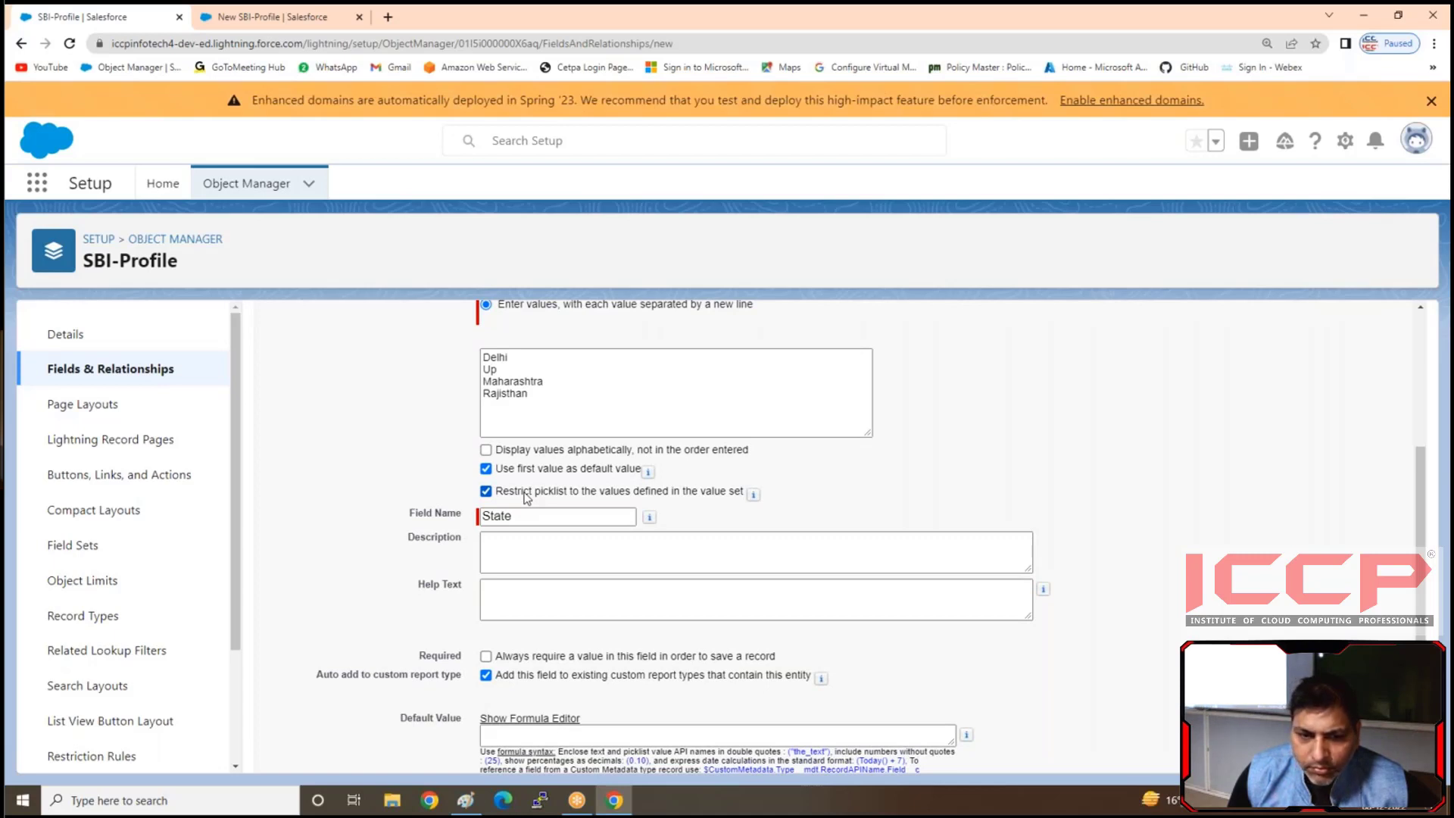
{"action": "scroll", "coordinate": [526, 498], "scroll_direction": "down", "scroll_amount": 1}
{"action": "left_click", "coordinate": [485, 595]}
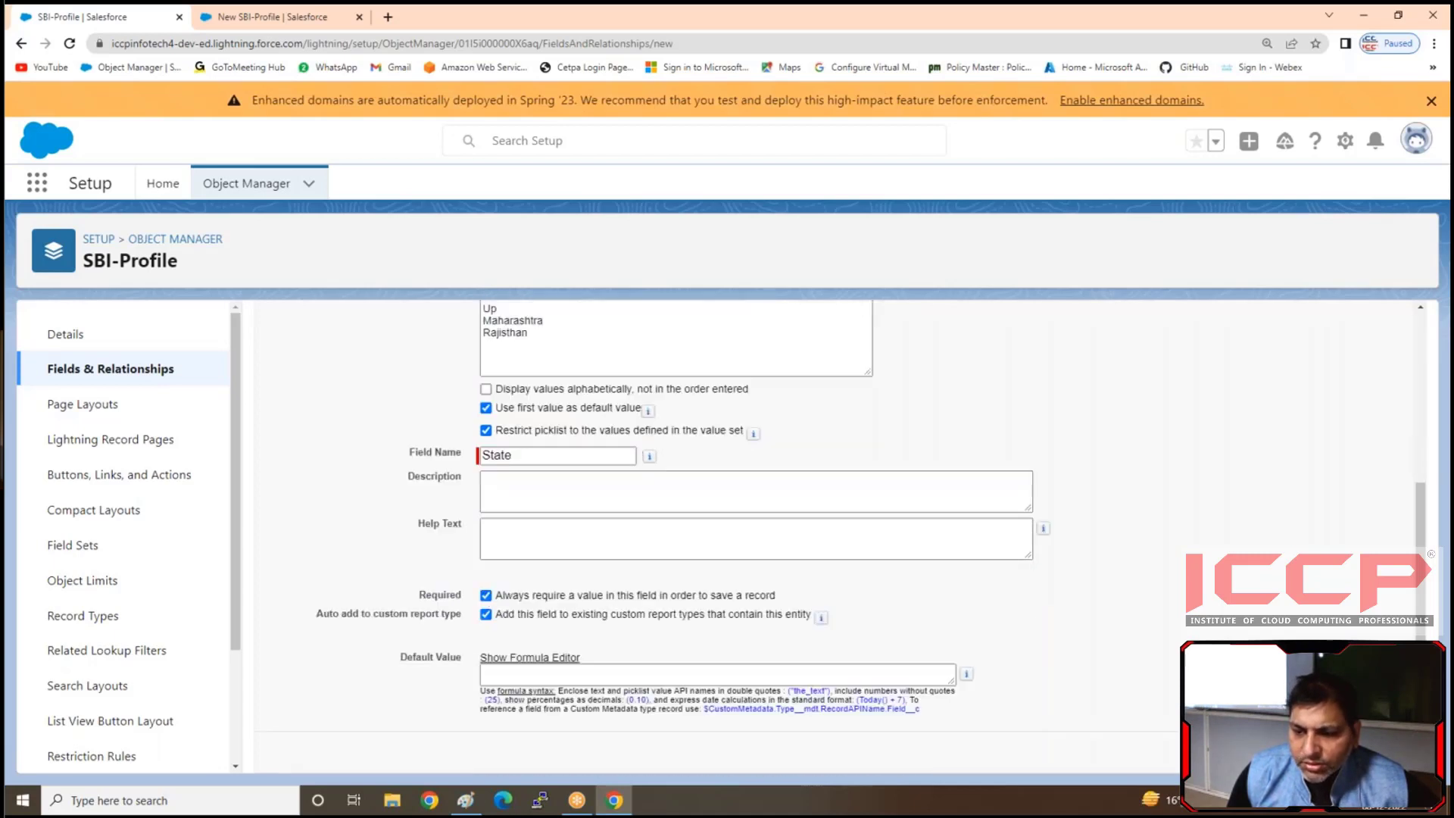
{"action": "left_click", "coordinate": [486, 595]}
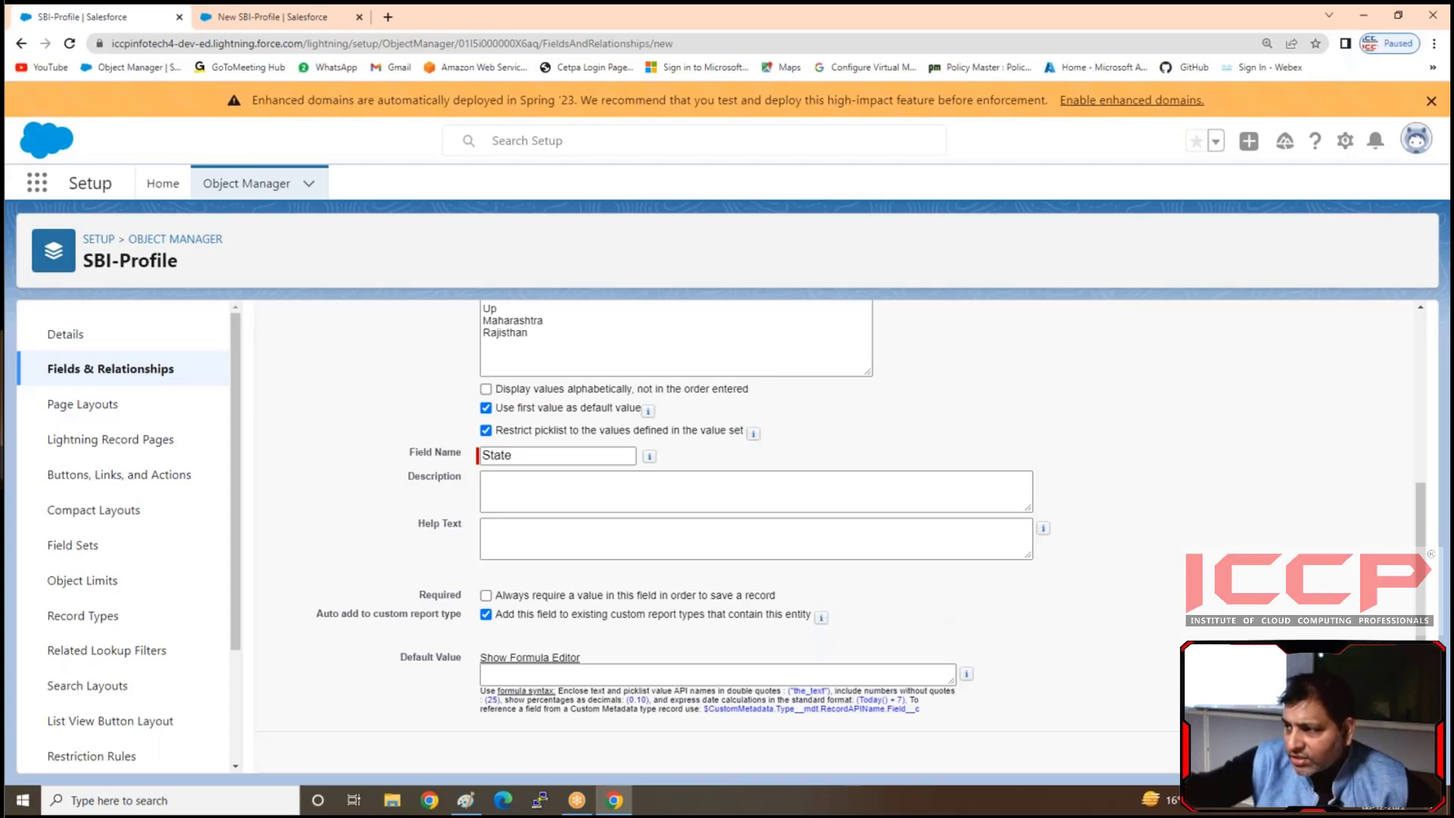
- Save the State picklist with default field-level security and the SBI-Profile Layout, starting another new field
{"action": "scroll", "coordinate": [870, 513], "scroll_direction": "up", "scroll_amount": 1}
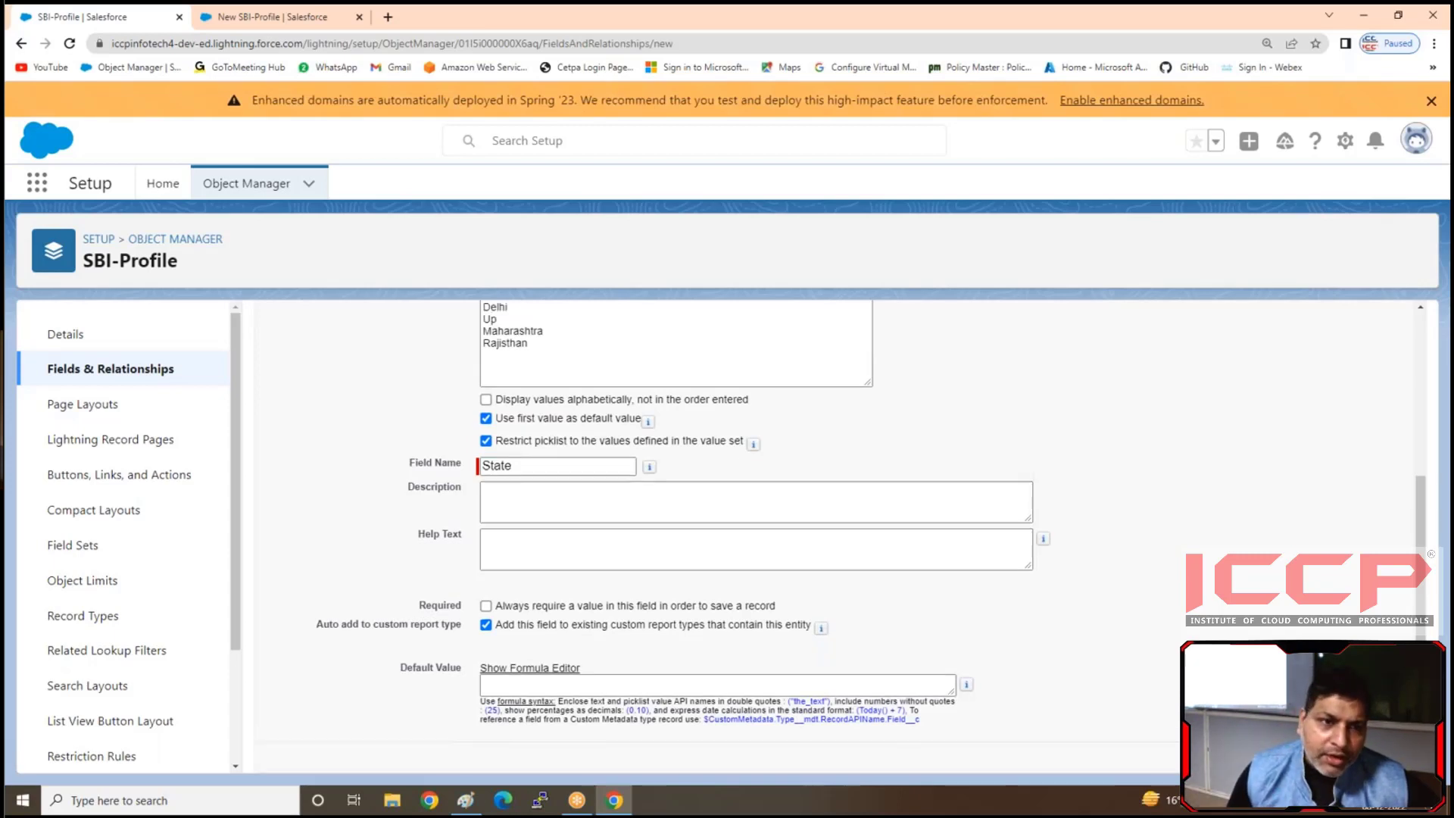
{"action": "key", "text": "Return"}
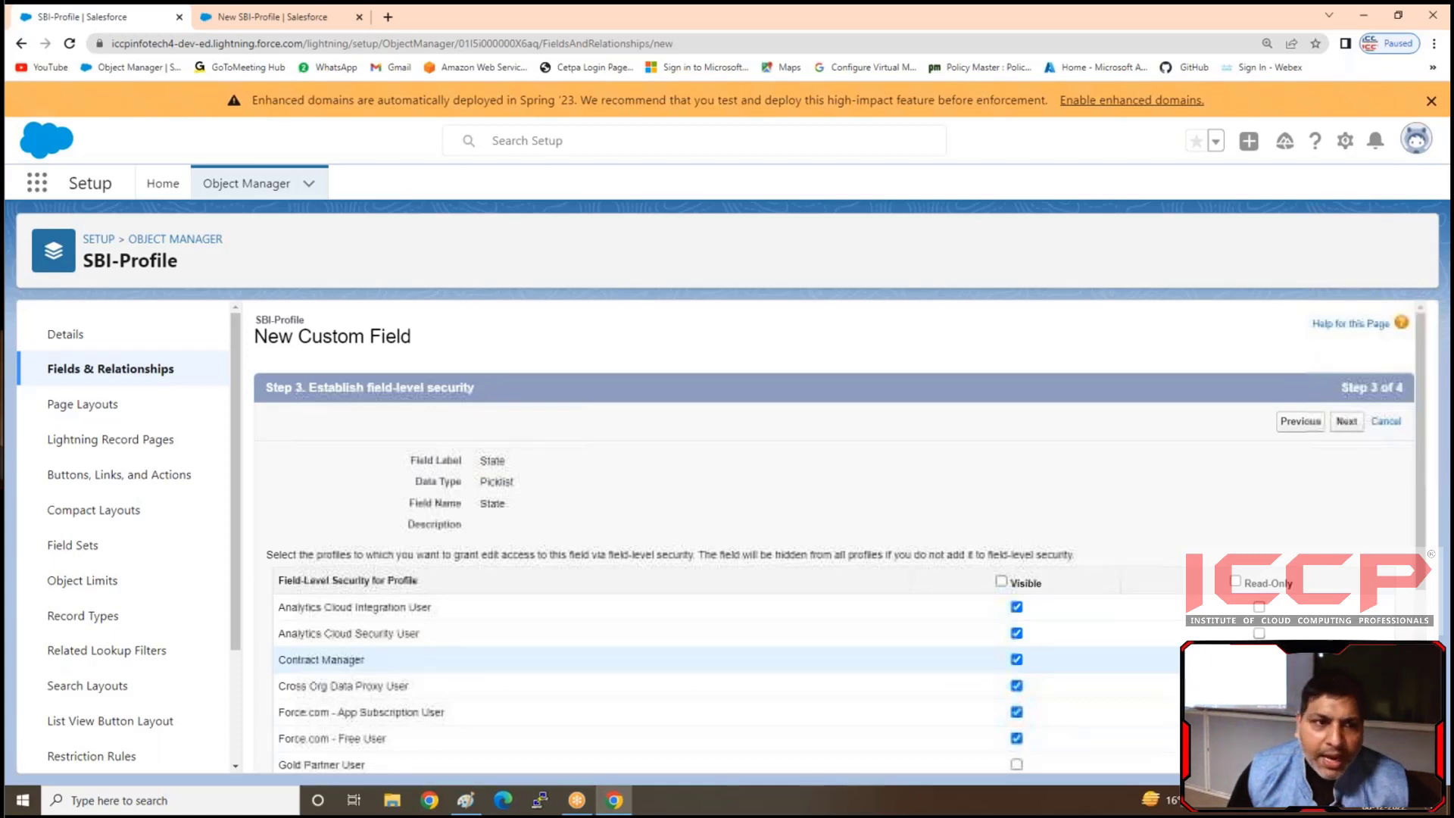
{"action": "key", "text": "Return"}
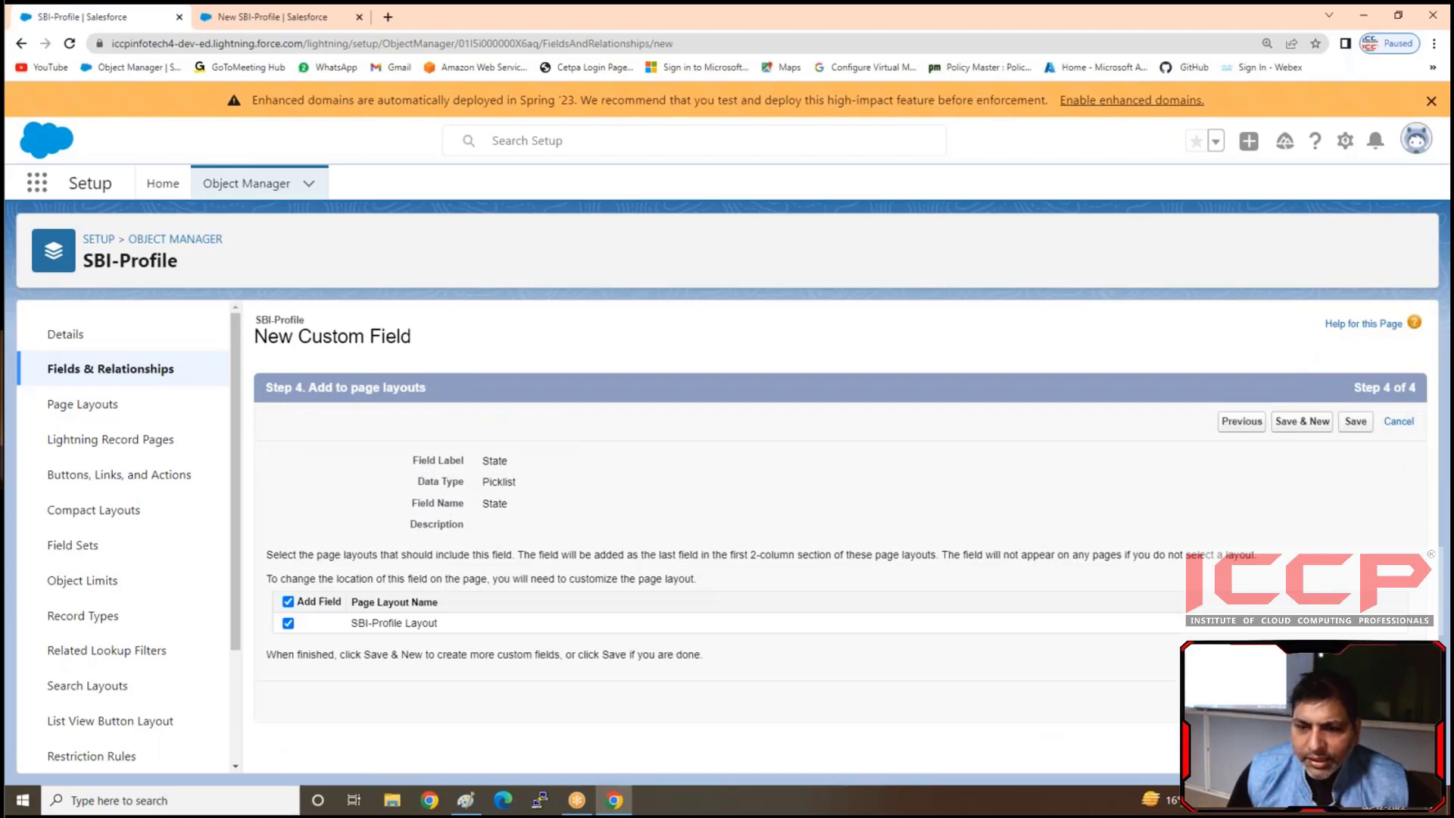
{"action": "left_click", "coordinate": [1302, 421]}
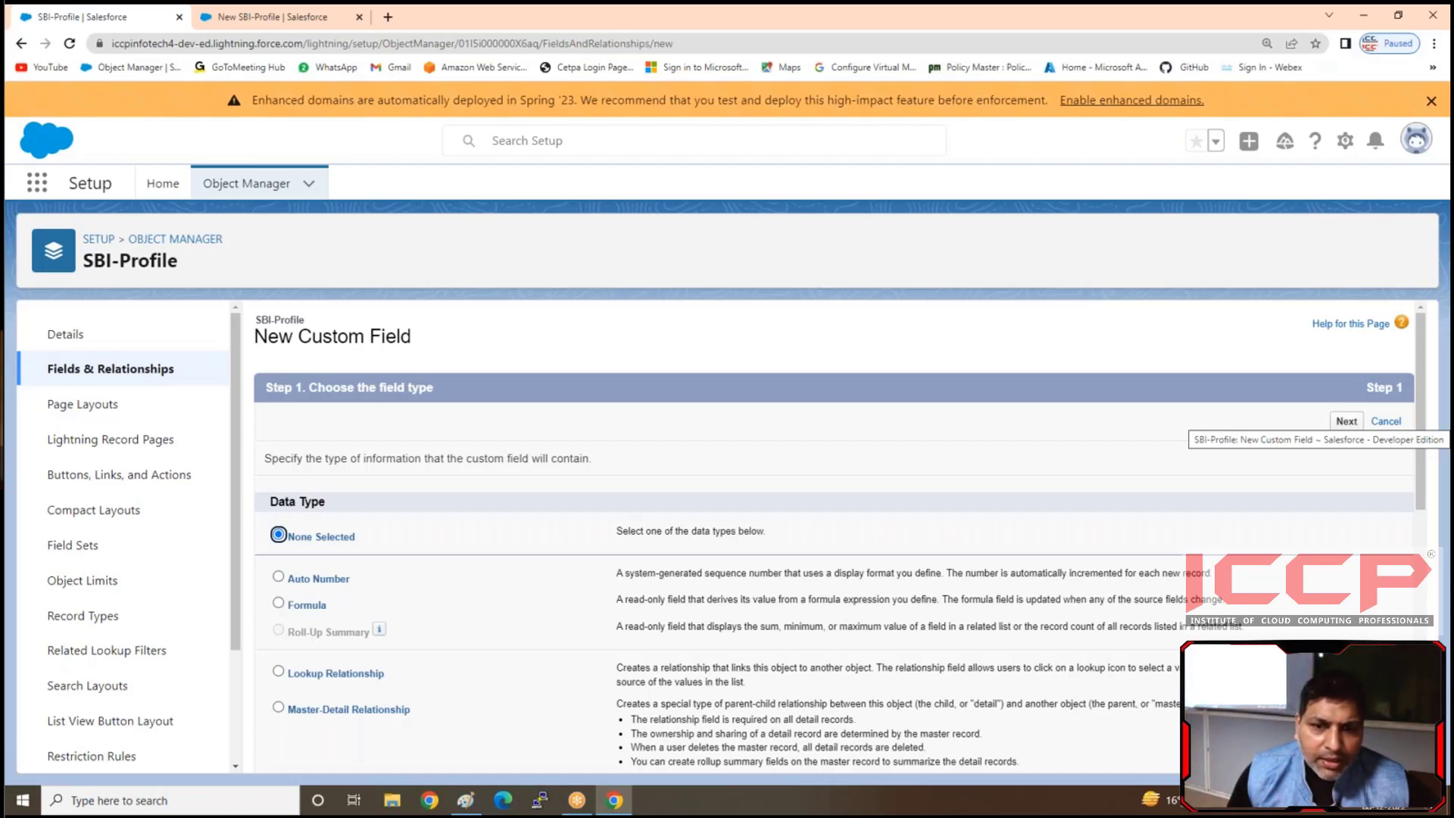
- Reload the SBI-Profile records page and reopen the new record form to check for the State field
{"action": "left_click", "coordinate": [69, 44]}
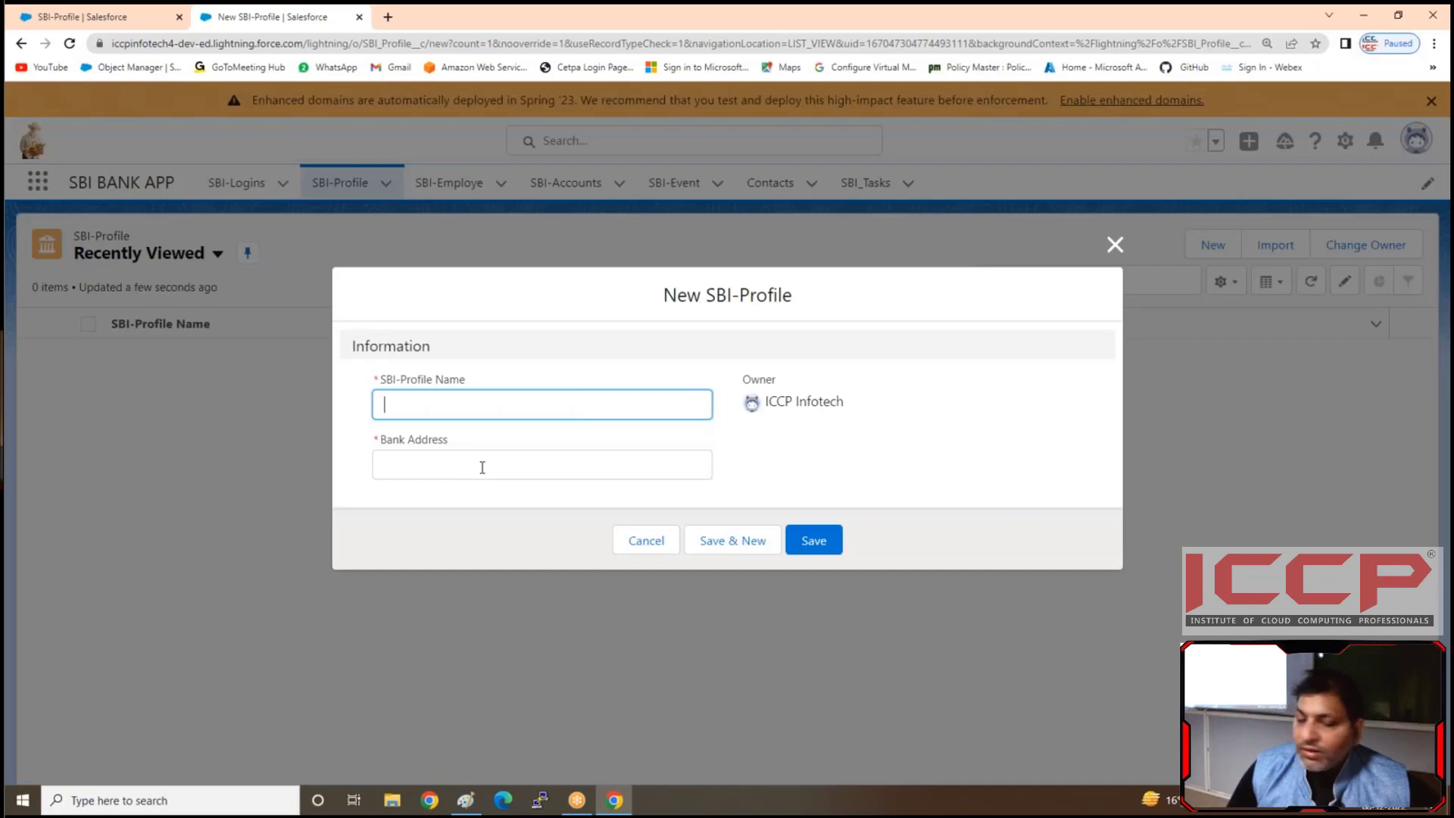
{"action": "left_click", "coordinate": [646, 540]}
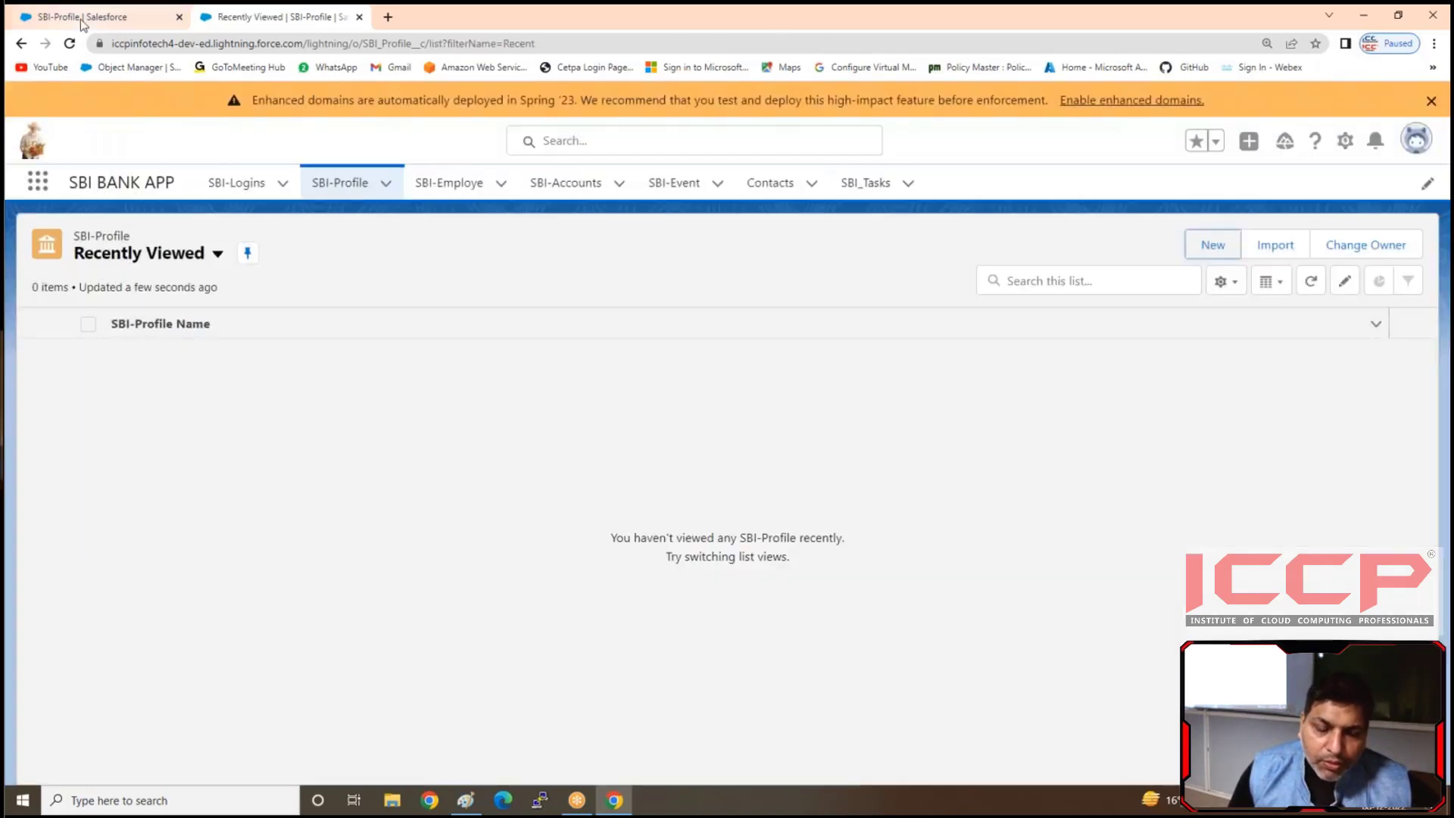
{"action": "left_click", "coordinate": [1208, 247]}
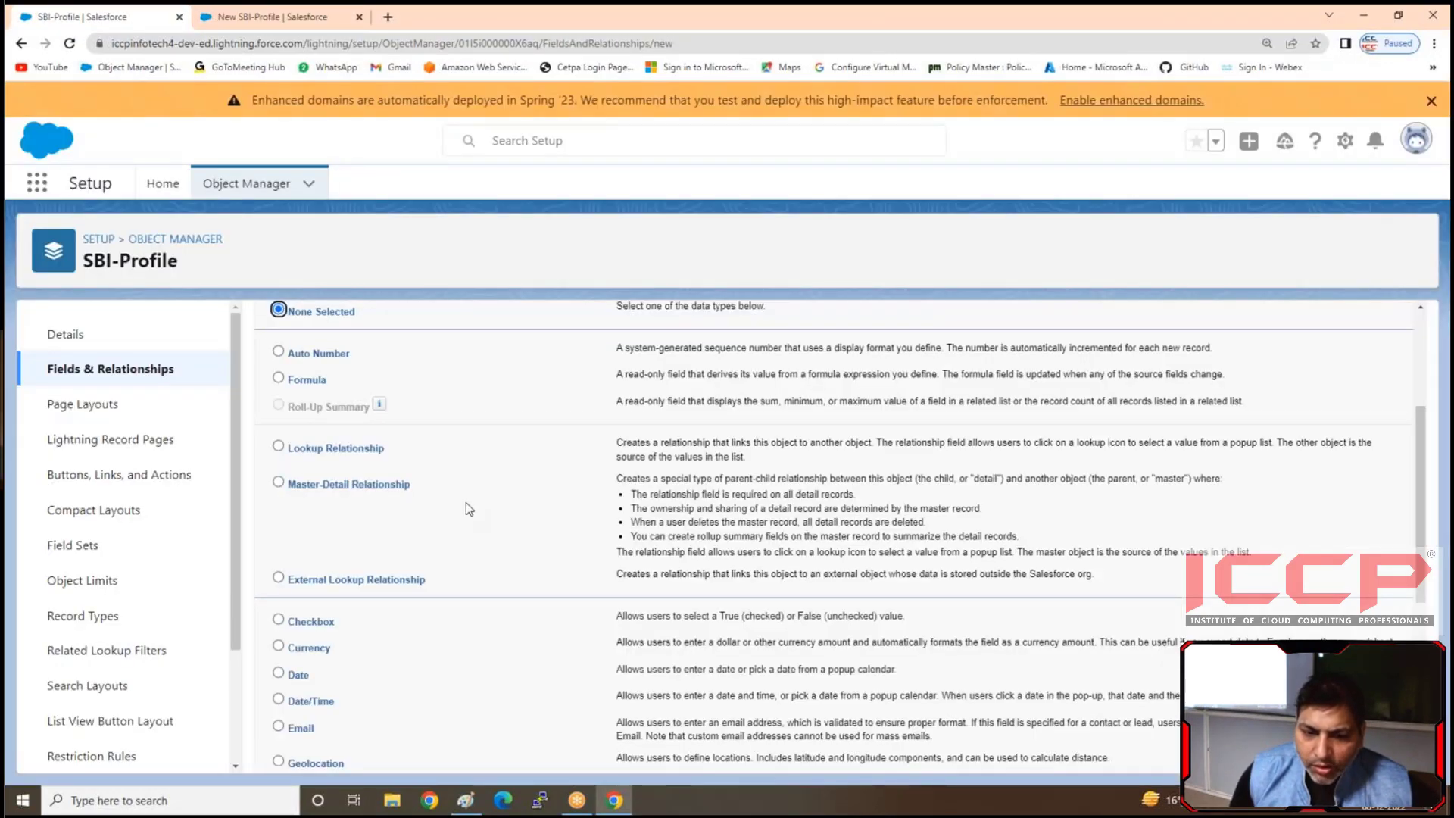
- Choose the multi-select picklist data type, label the field City and choose to enter its values manually
{"action": "scroll", "coordinate": [466, 502], "scroll_direction": "down", "scroll_amount": 5}
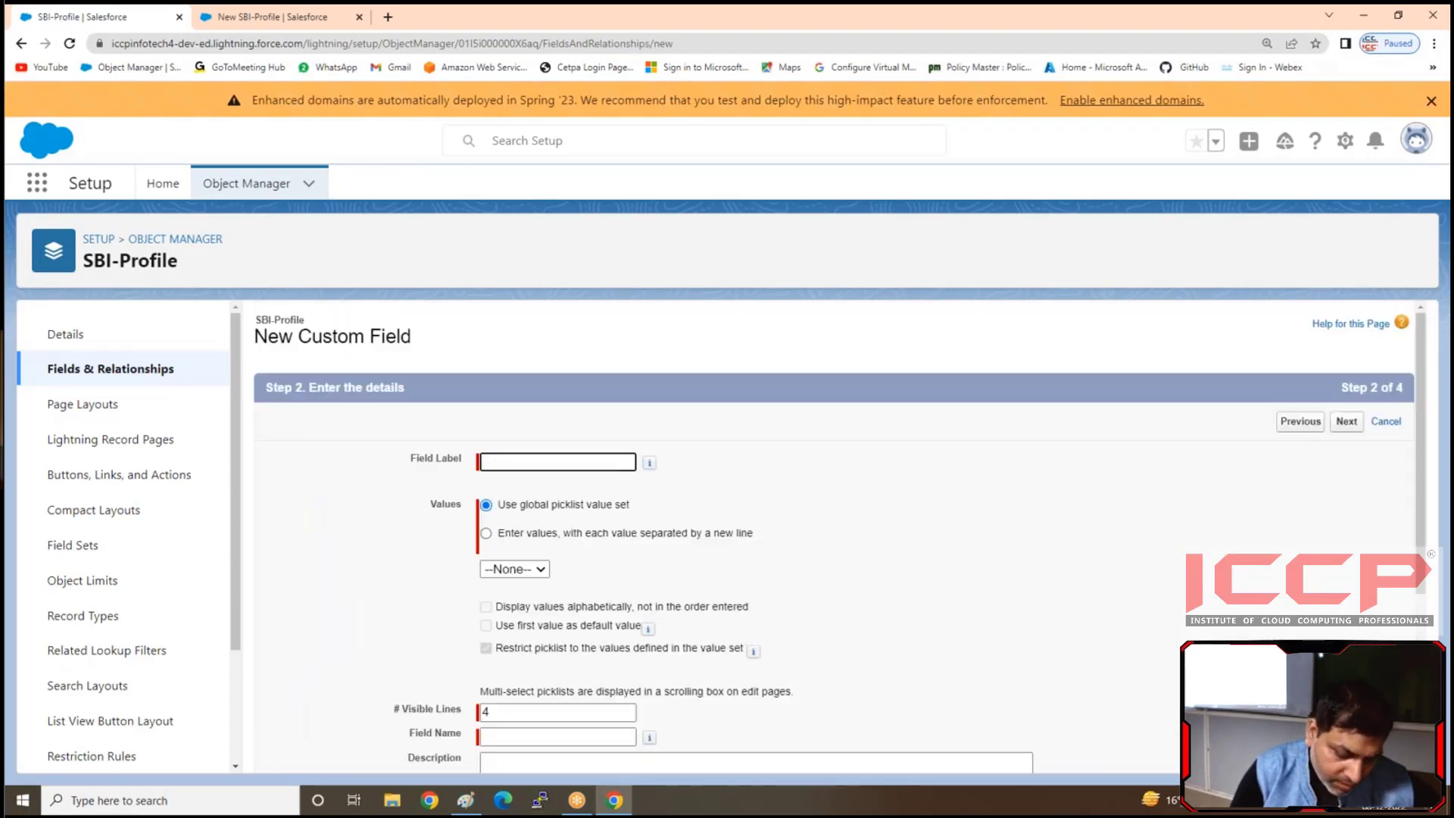
{"action": "type", "text": "City"}
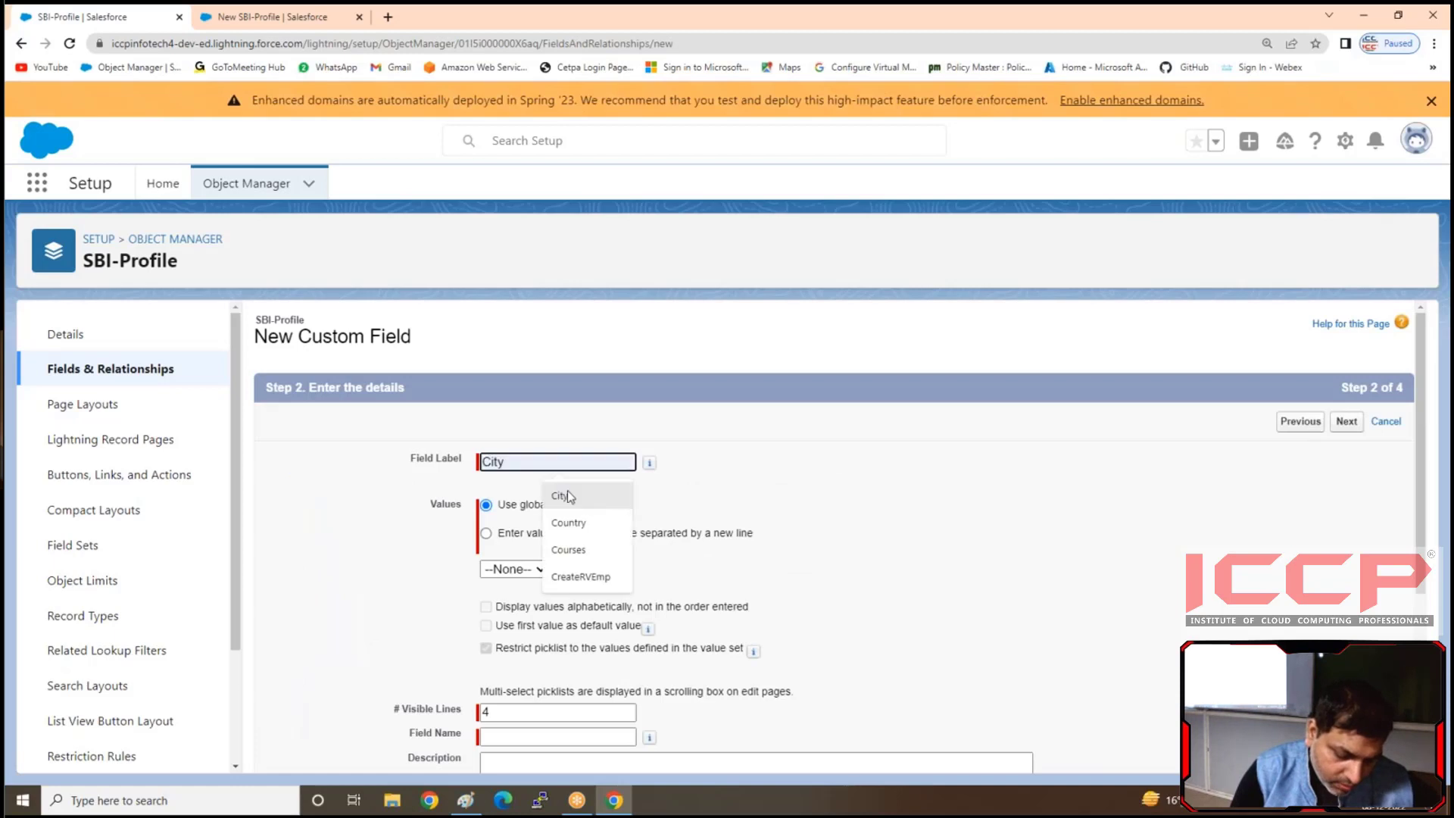
{"action": "left_click", "coordinate": [515, 536]}
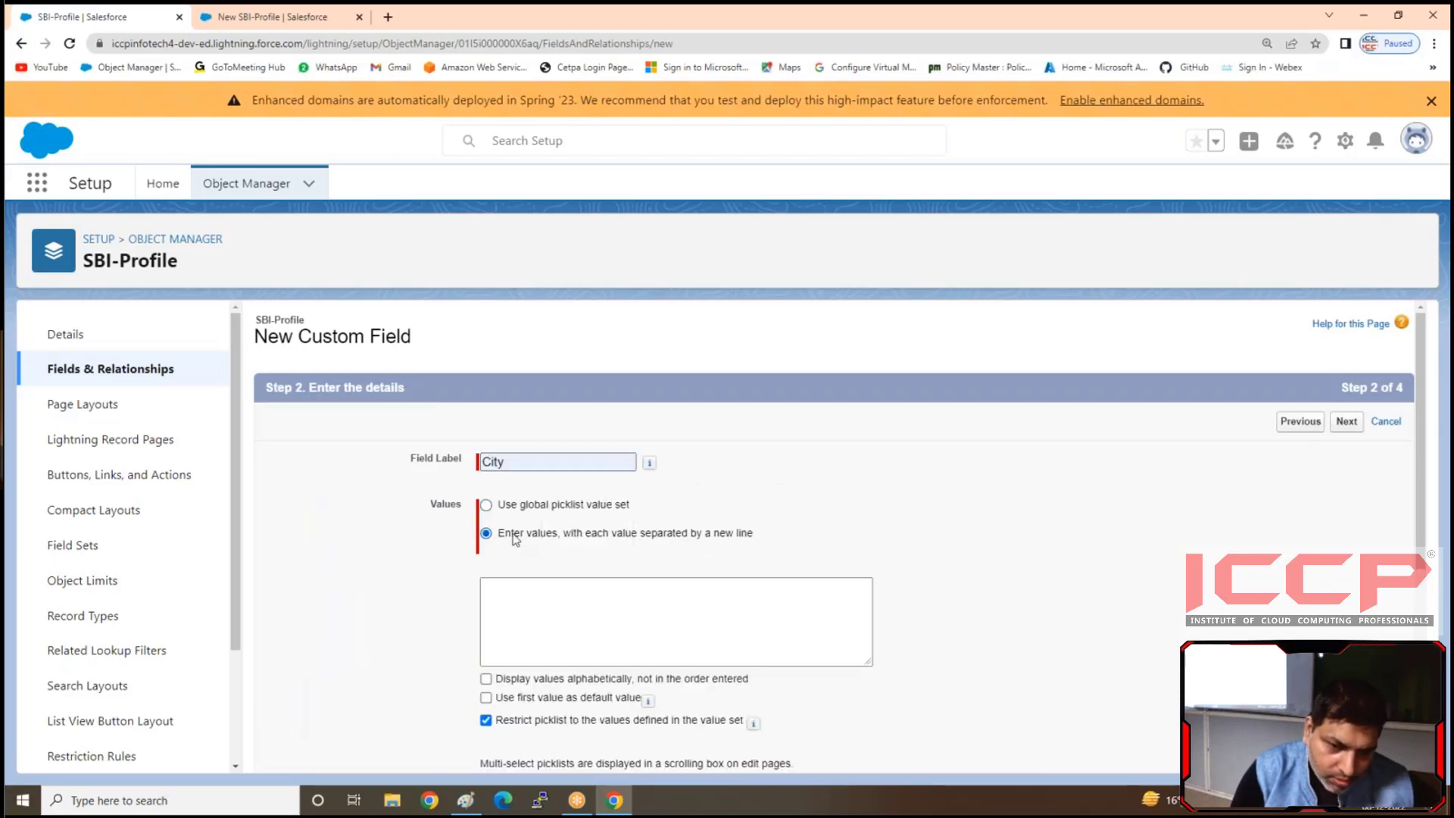
- Enter Saket, Malviya Nagar, Southex and Northdelhi as the first City picklist values, one per line
{"action": "left_click", "coordinate": [525, 601]}
{"action": "type", "text": "Saket"}
{"action": "key", "text": "Return"}
{"action": "type", "text": "Malviya Nagar"}
{"action": "key", "text": "Return"}
{"action": "type", "text": "Southex "}
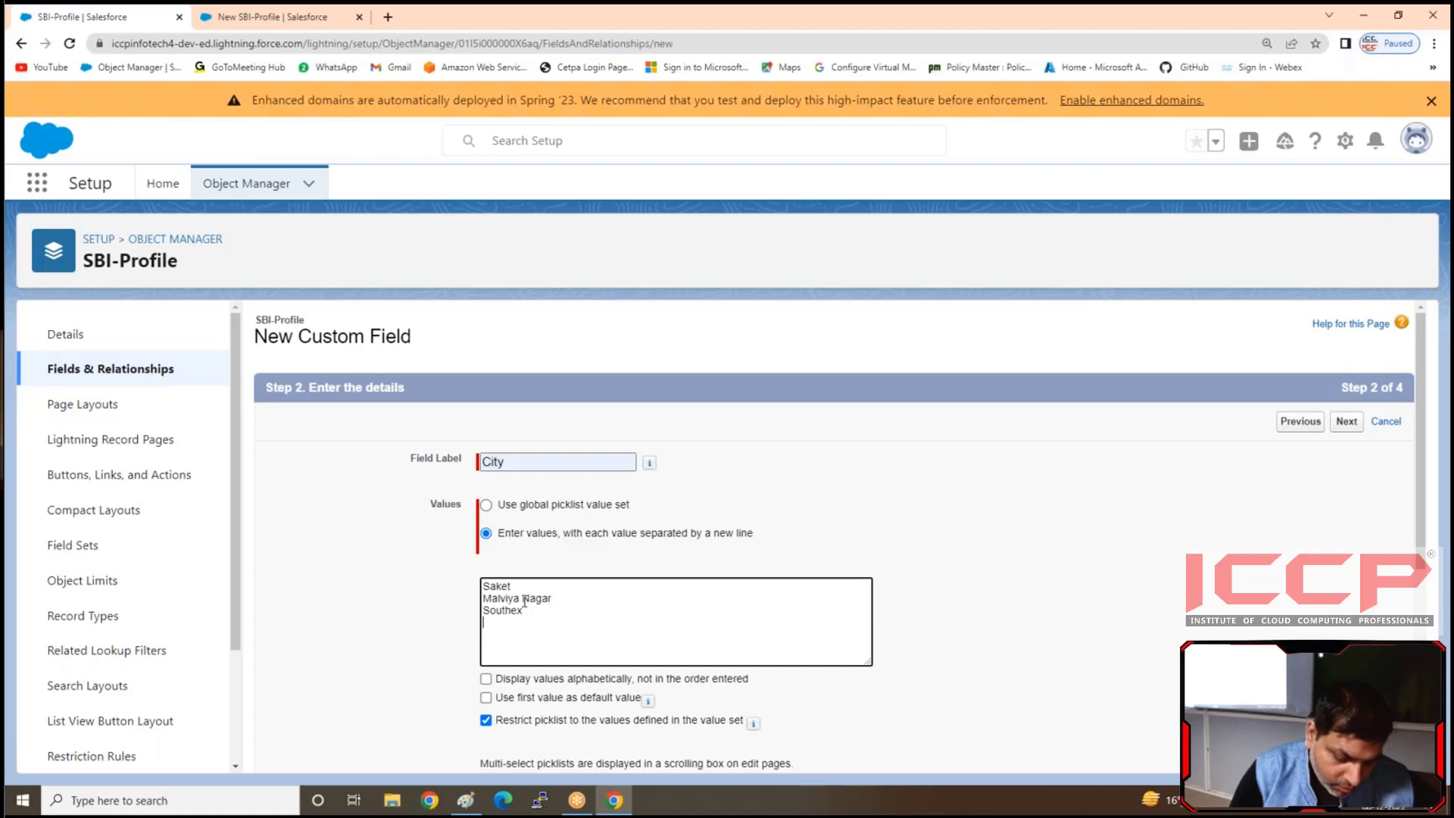
{"action": "type", "text": "North"}
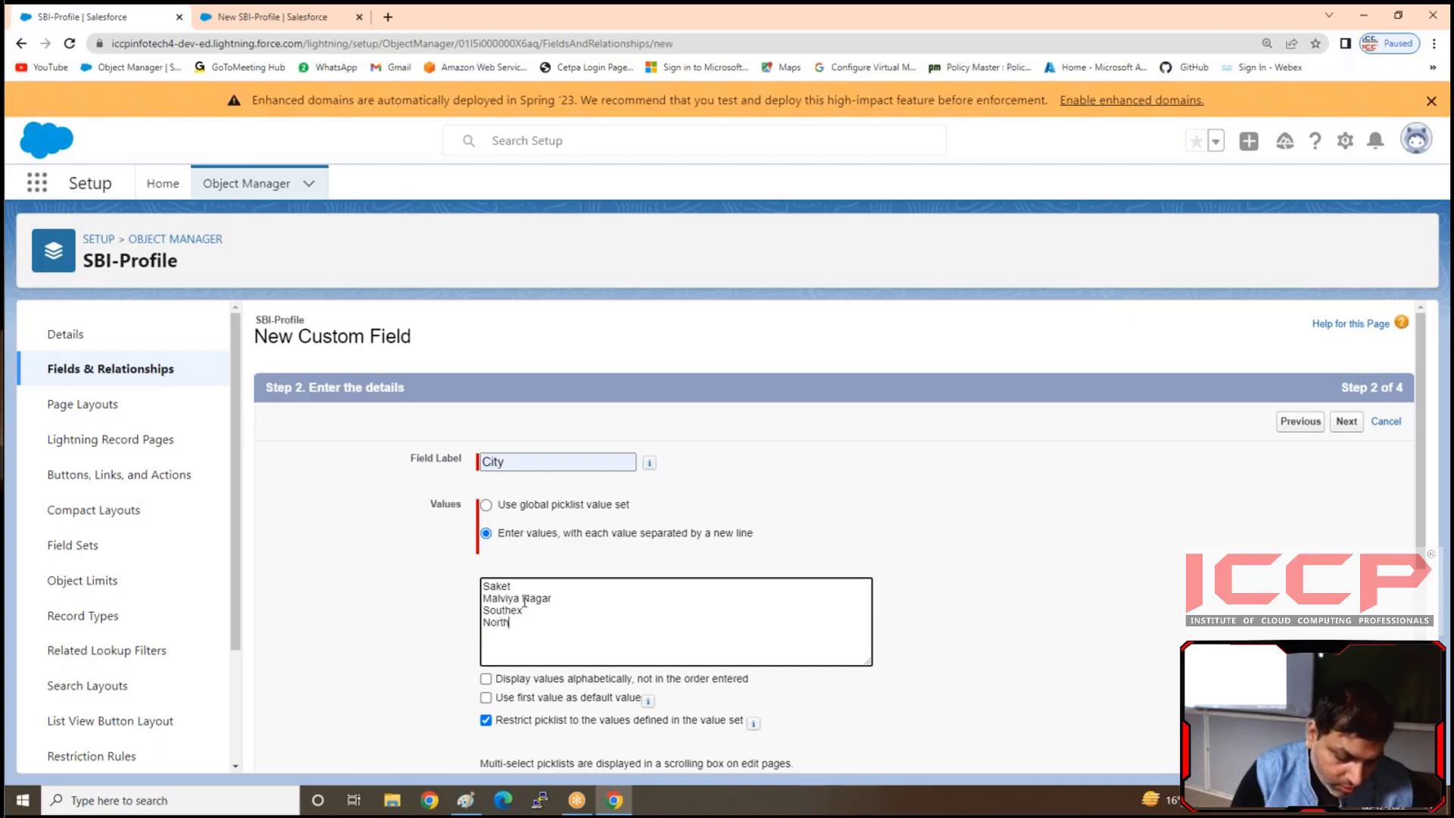
{"action": "type", "text": "delhi"}
{"action": "key", "text": "Return"}
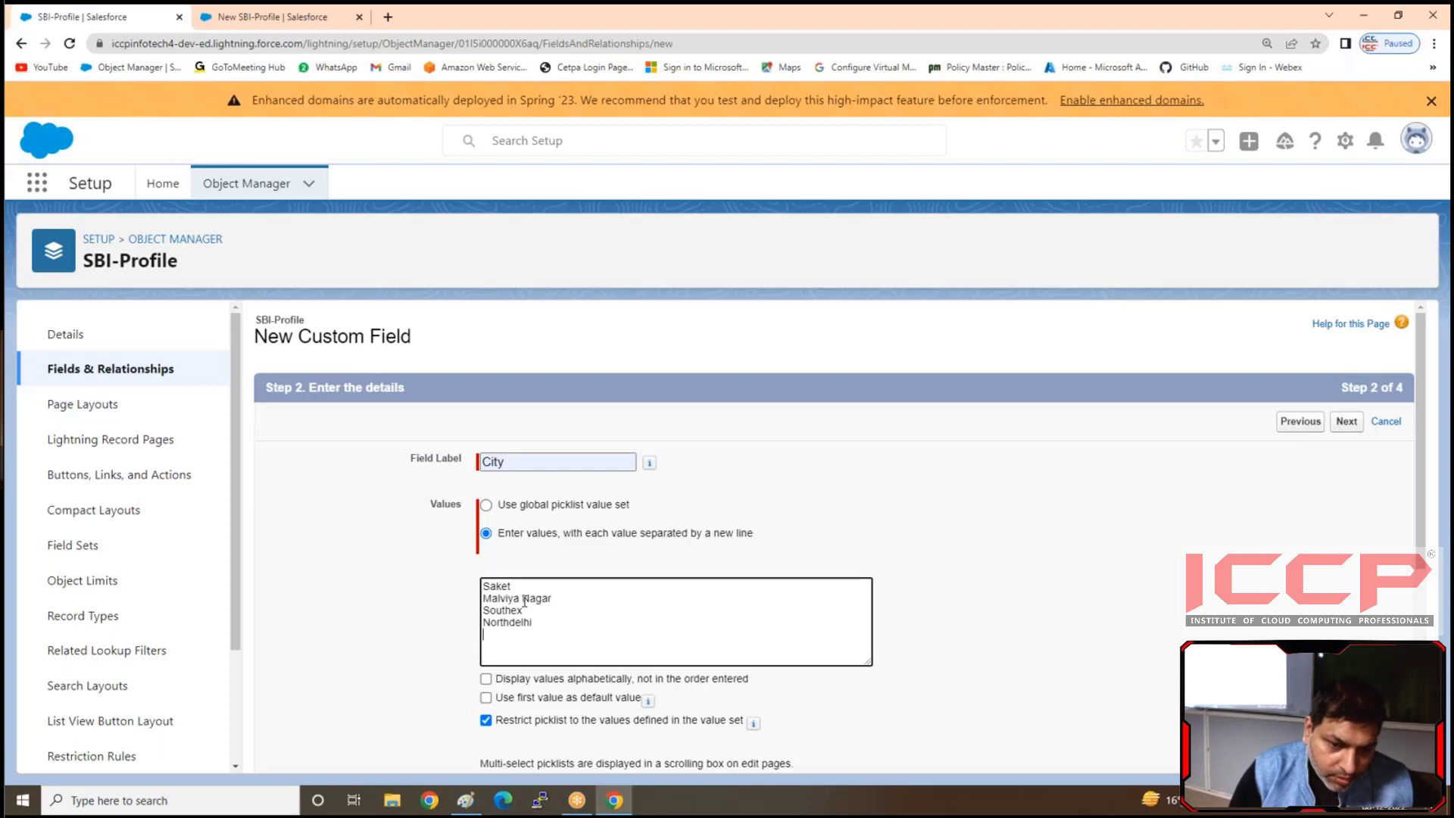
- Add East Delhi, Noida, Grater Noida, Agara and Mathura to the City picklist values
{"action": "type", "text": "East Delhi"}
{"action": "key", "text": "Return"}
{"action": "type", "text": "Noida"}
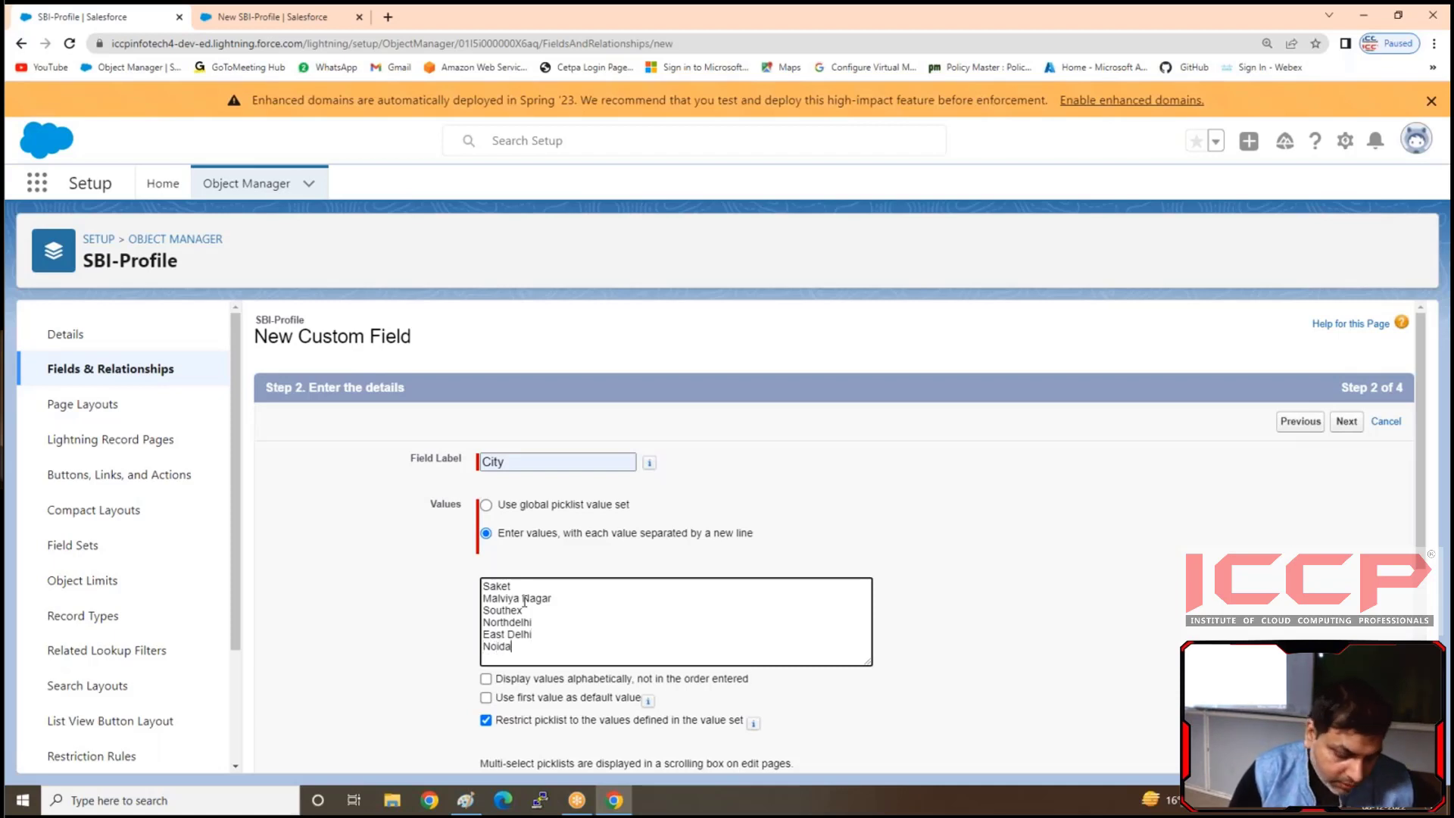
{"action": "type", "text": "Grater Noida"}
{"action": "key", "text": "Return"}
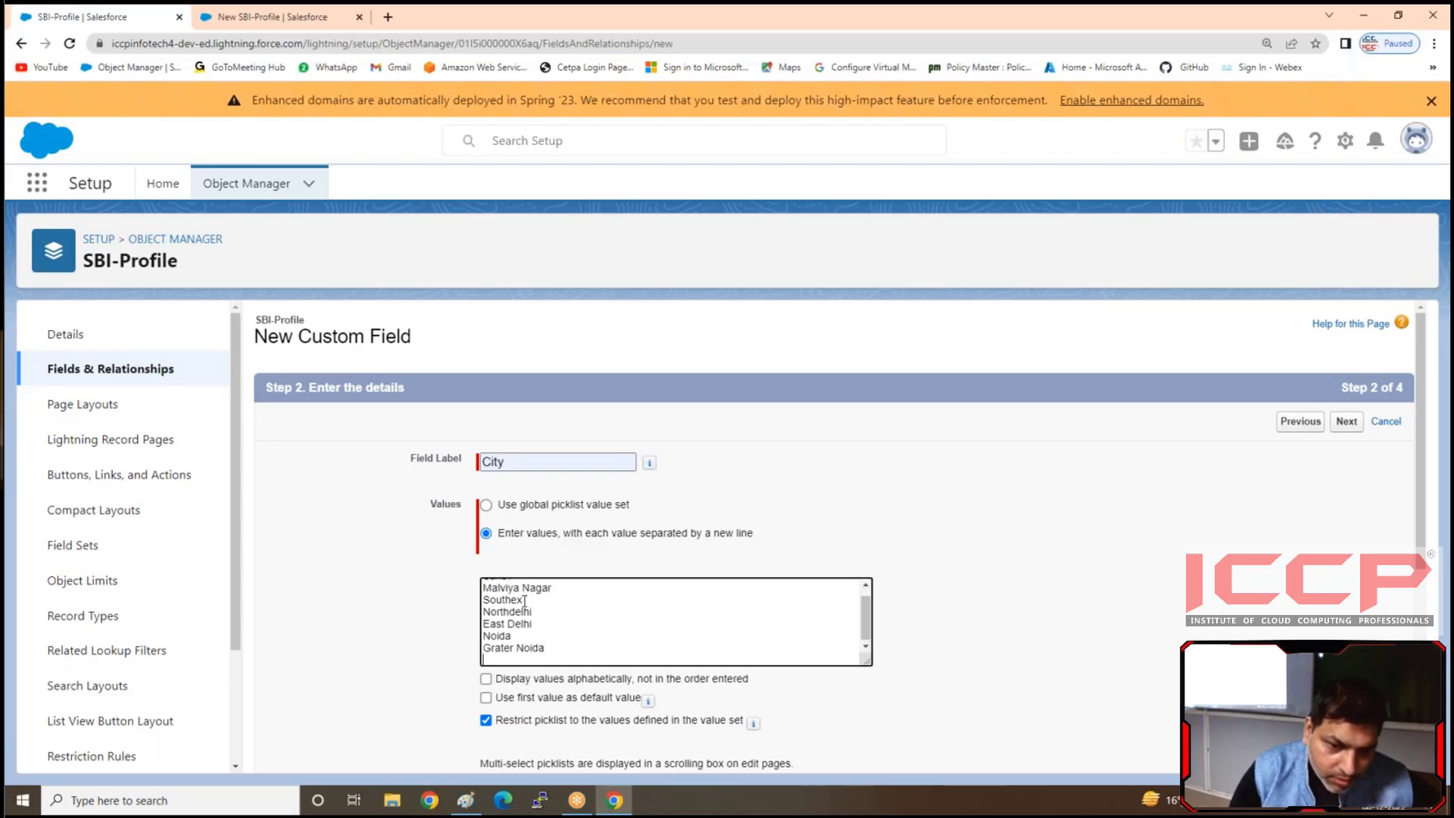
{"action": "type", "text": "Agara"}
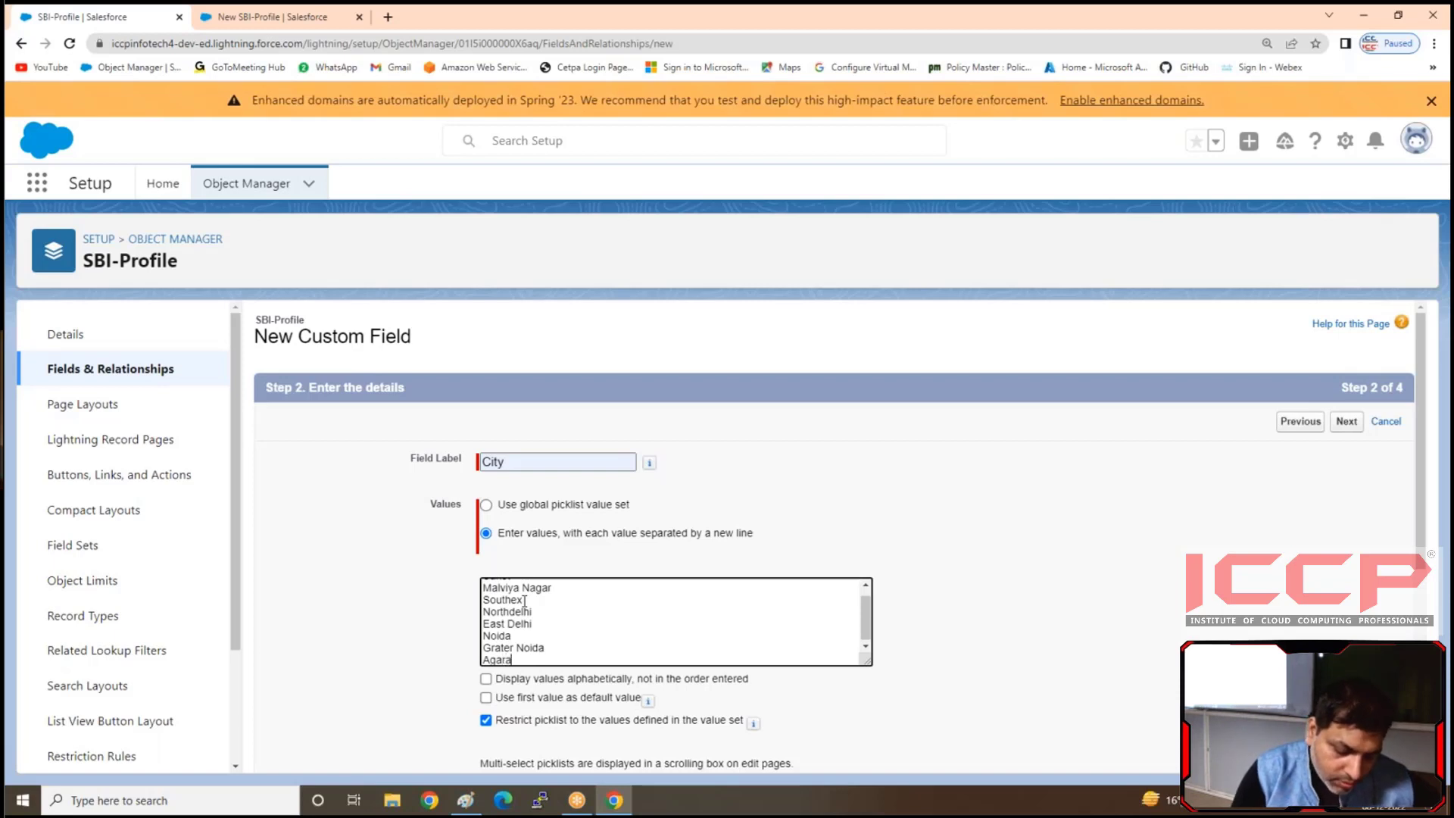
{"action": "key", "text": "Return"}
{"action": "type", "text": "Mat"}
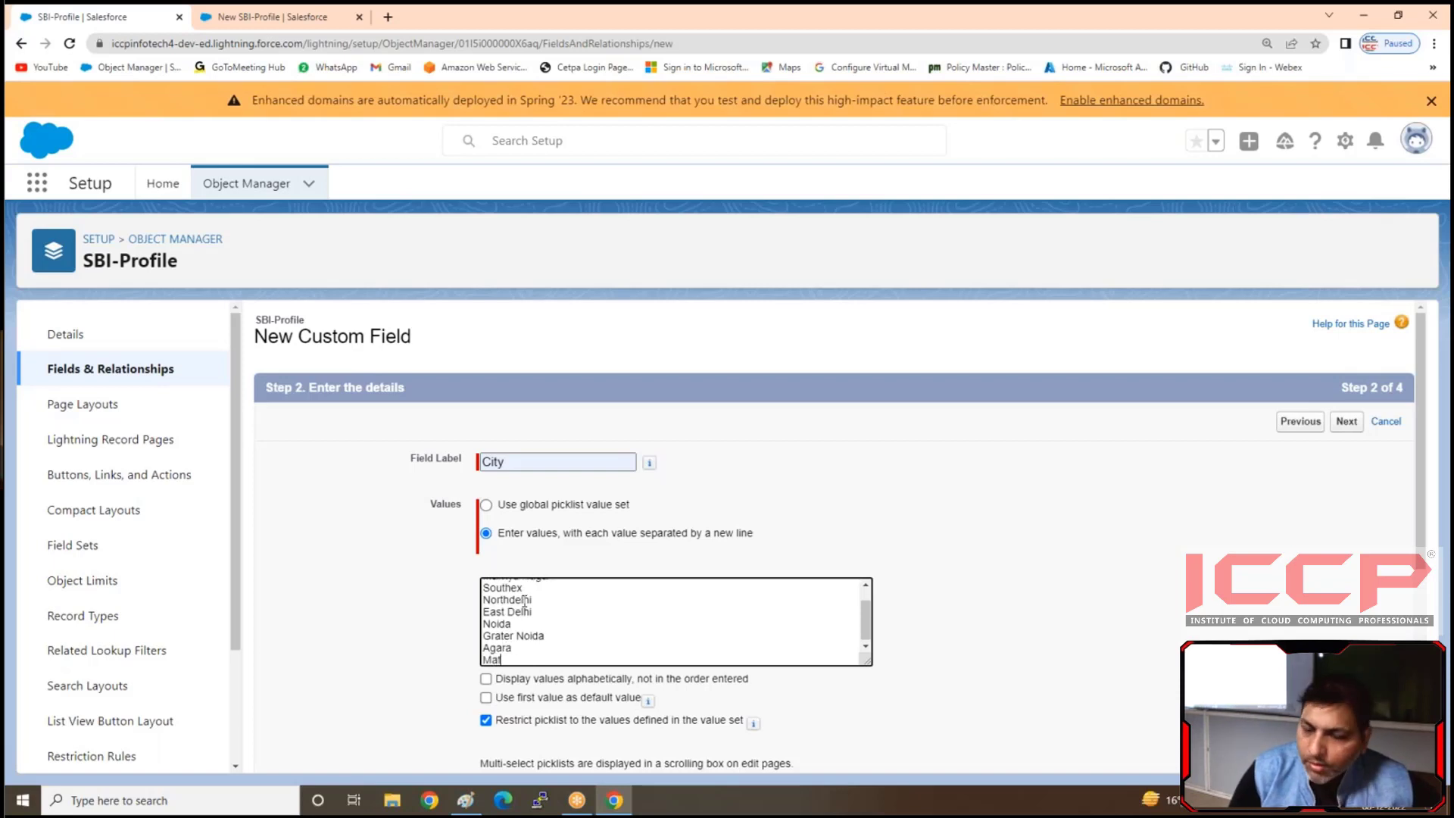
{"action": "type", "text": "hura"}
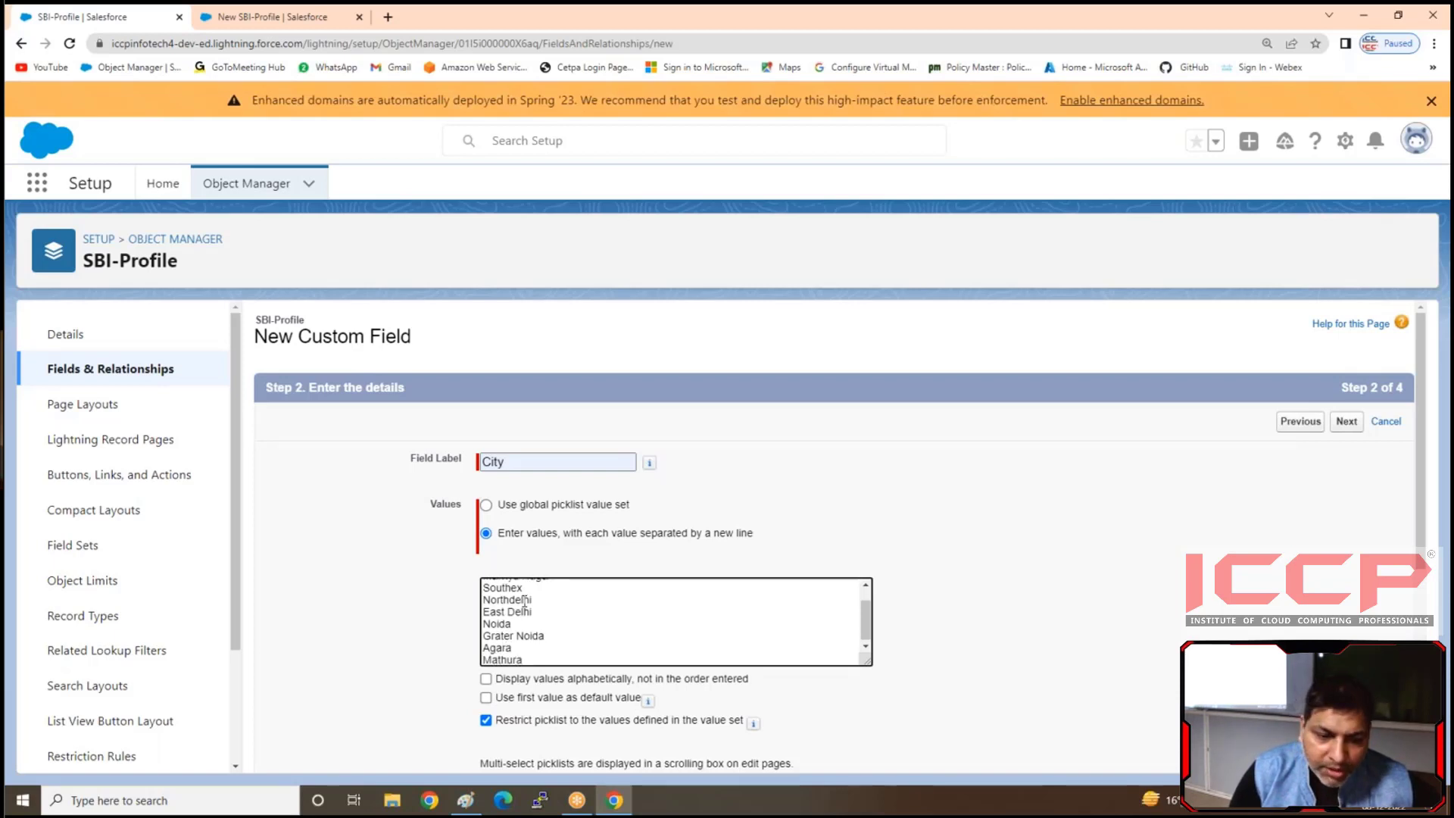
- Add Mumbai, Pune, Jaipur and Udaipur as the last City picklist values
{"action": "key", "text": "Return"}
{"action": "type", "text": "M"}
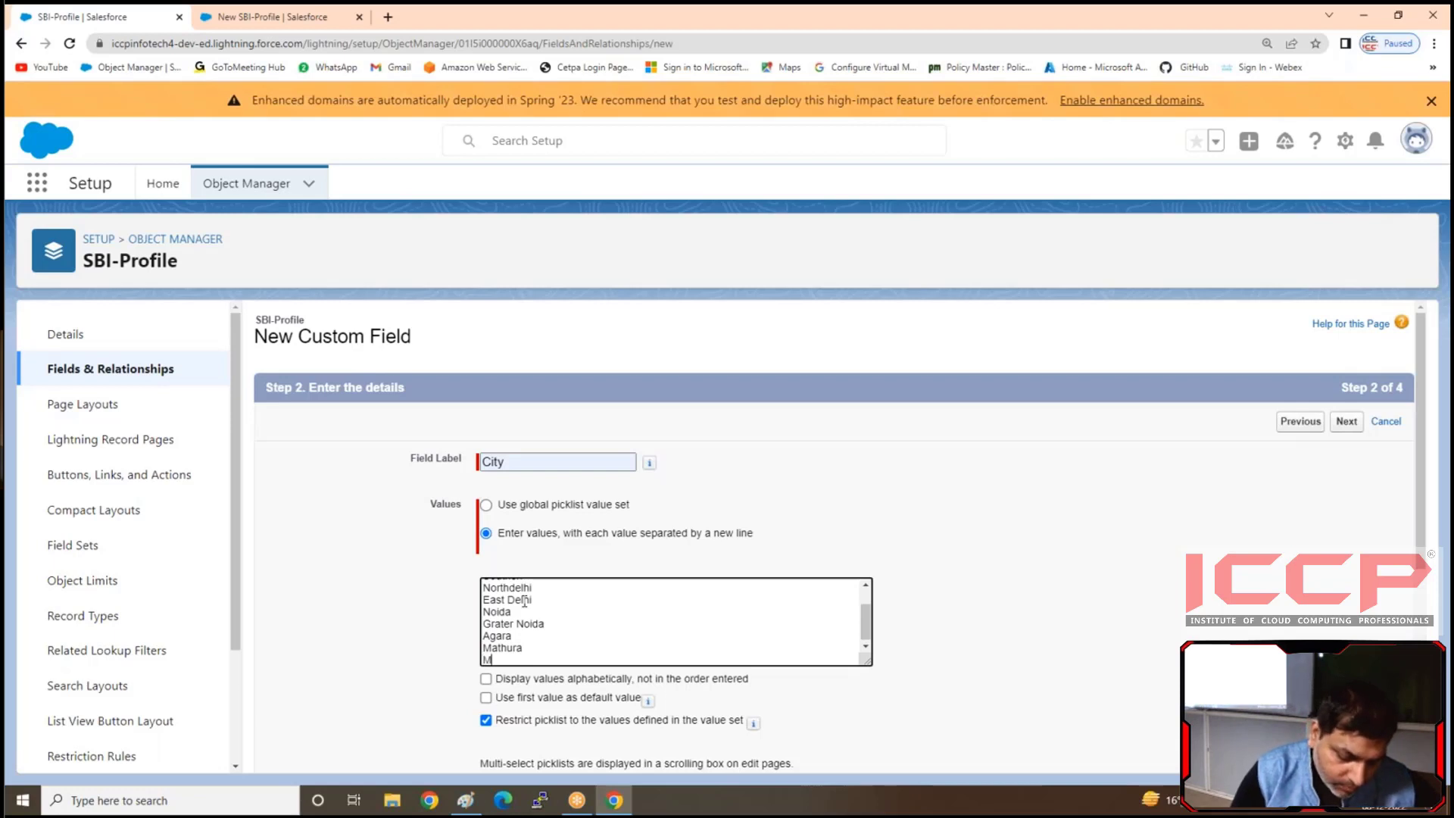
{"action": "type", "text": "umbai"}
{"action": "key", "text": "Return"}
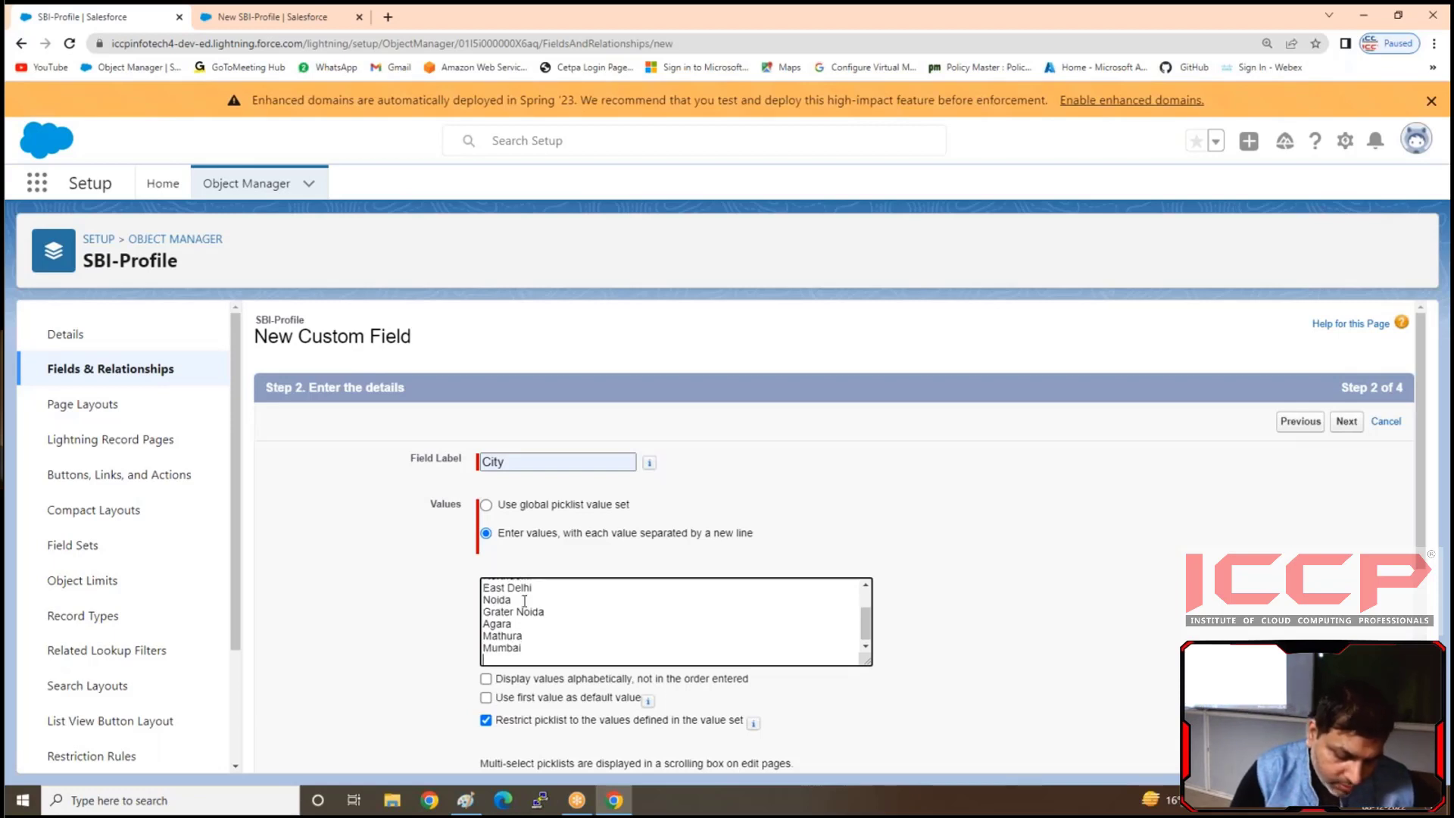
{"action": "type", "text": "Pune"}
{"action": "key", "text": "Return"}
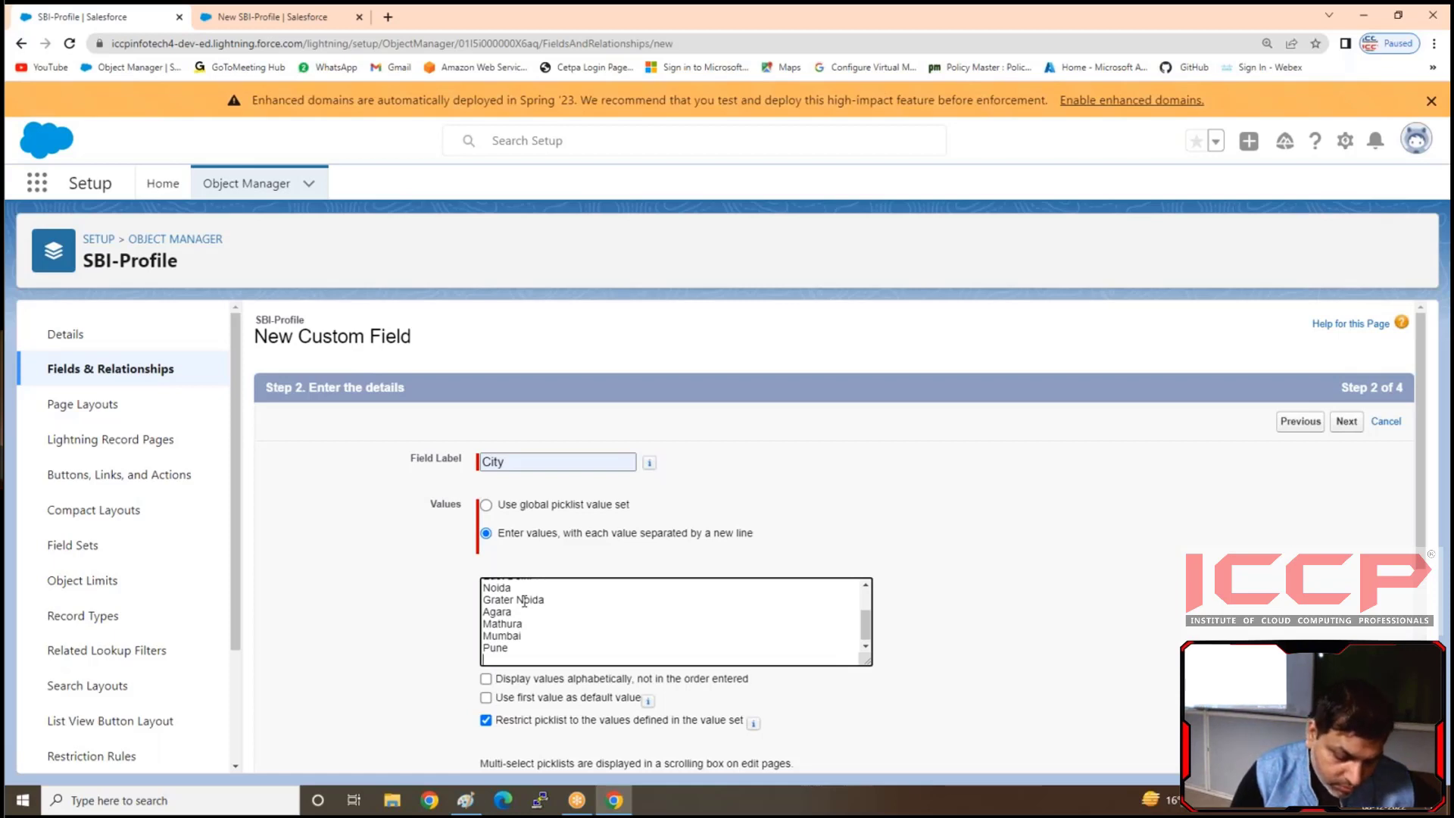
{"action": "type", "text": "Jaipur"}
{"action": "key", "text": "Return"}
{"action": "type", "text": "U"}
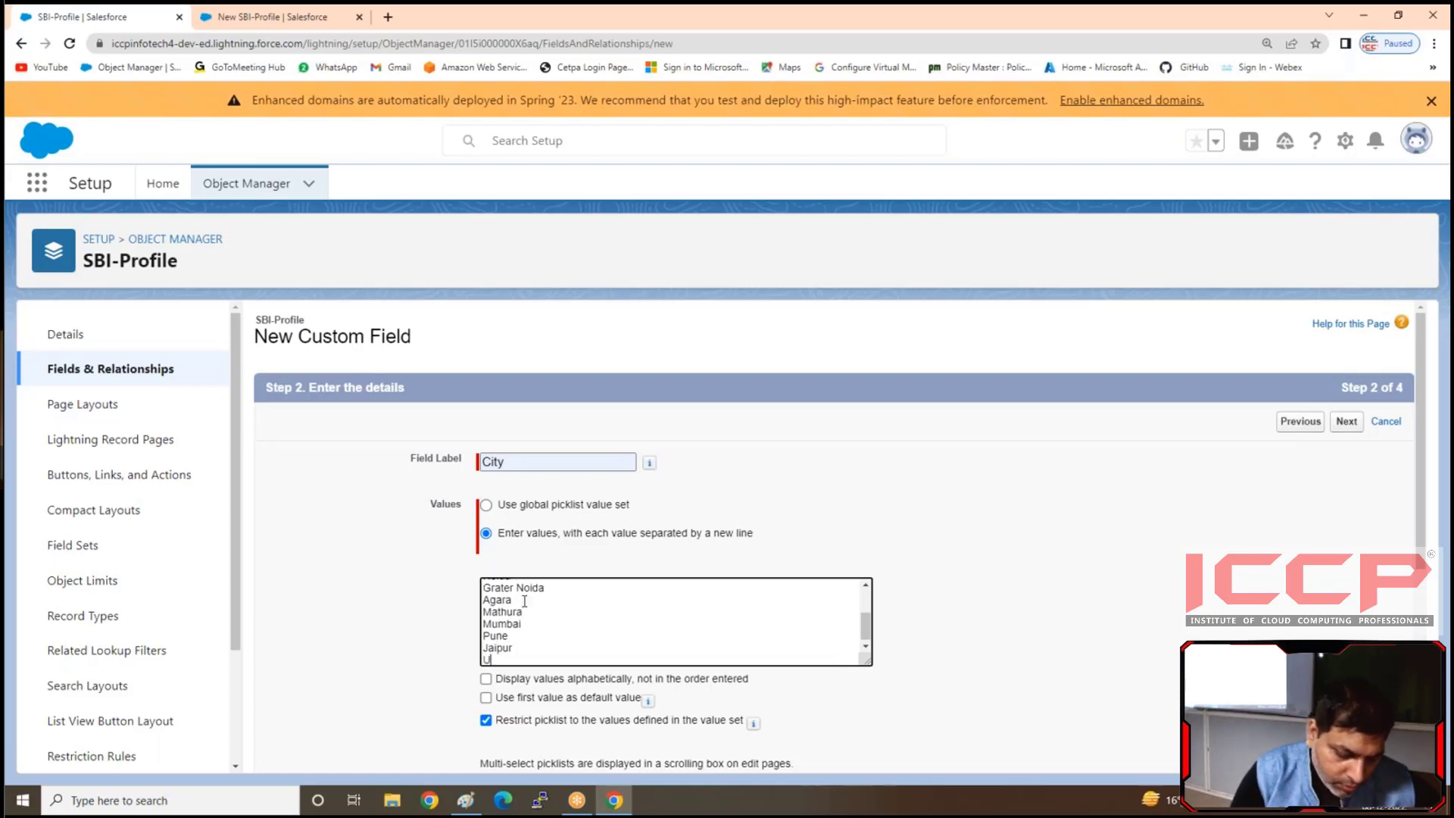
{"action": "type", "text": "daipur"}
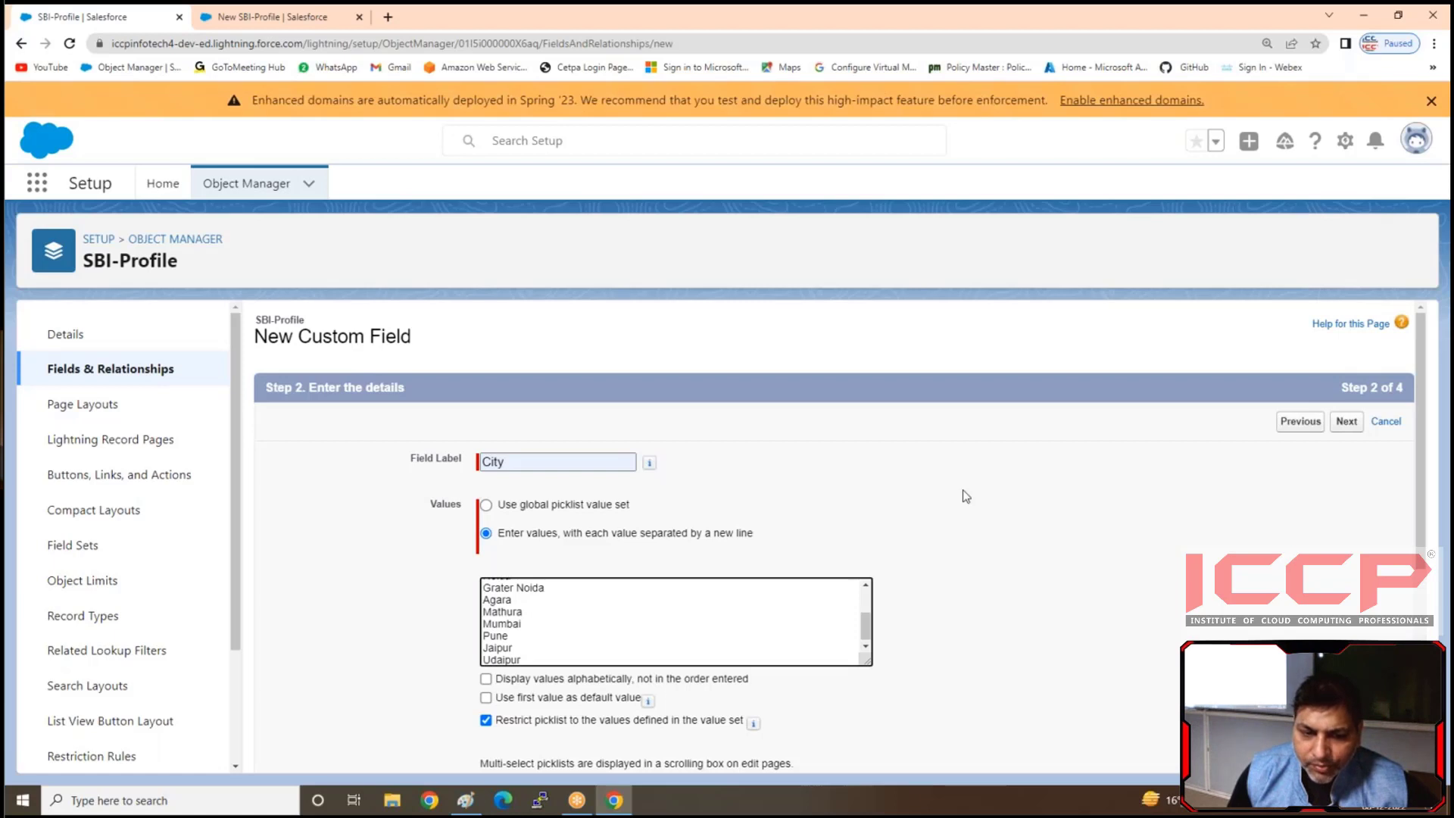
- Use the first value as the City picklist's default and finish creating the field
{"action": "scroll", "coordinate": [965, 496], "scroll_direction": "down", "scroll_amount": 1}
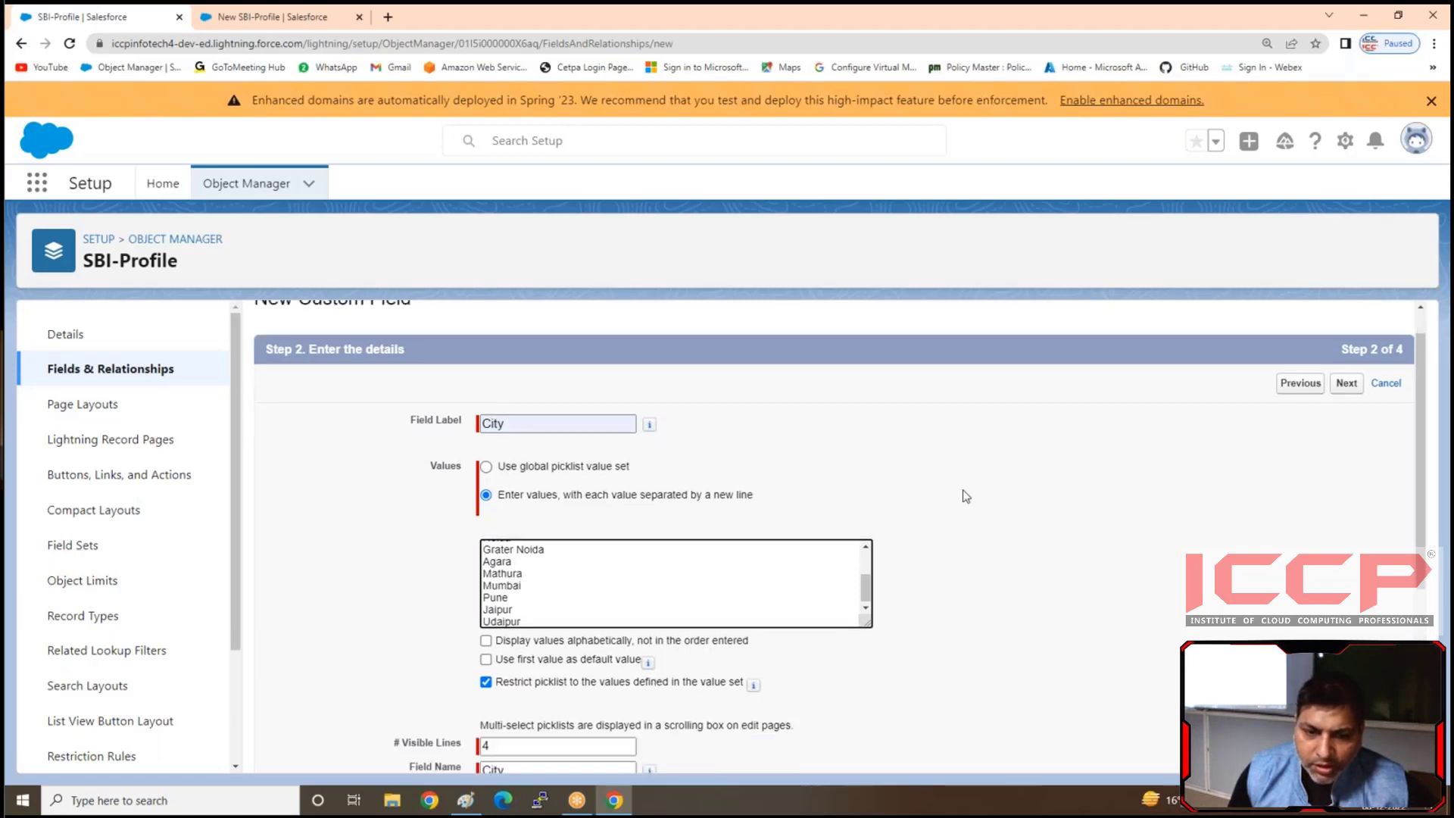
{"action": "scroll", "coordinate": [965, 496], "scroll_direction": "down", "scroll_amount": 2}
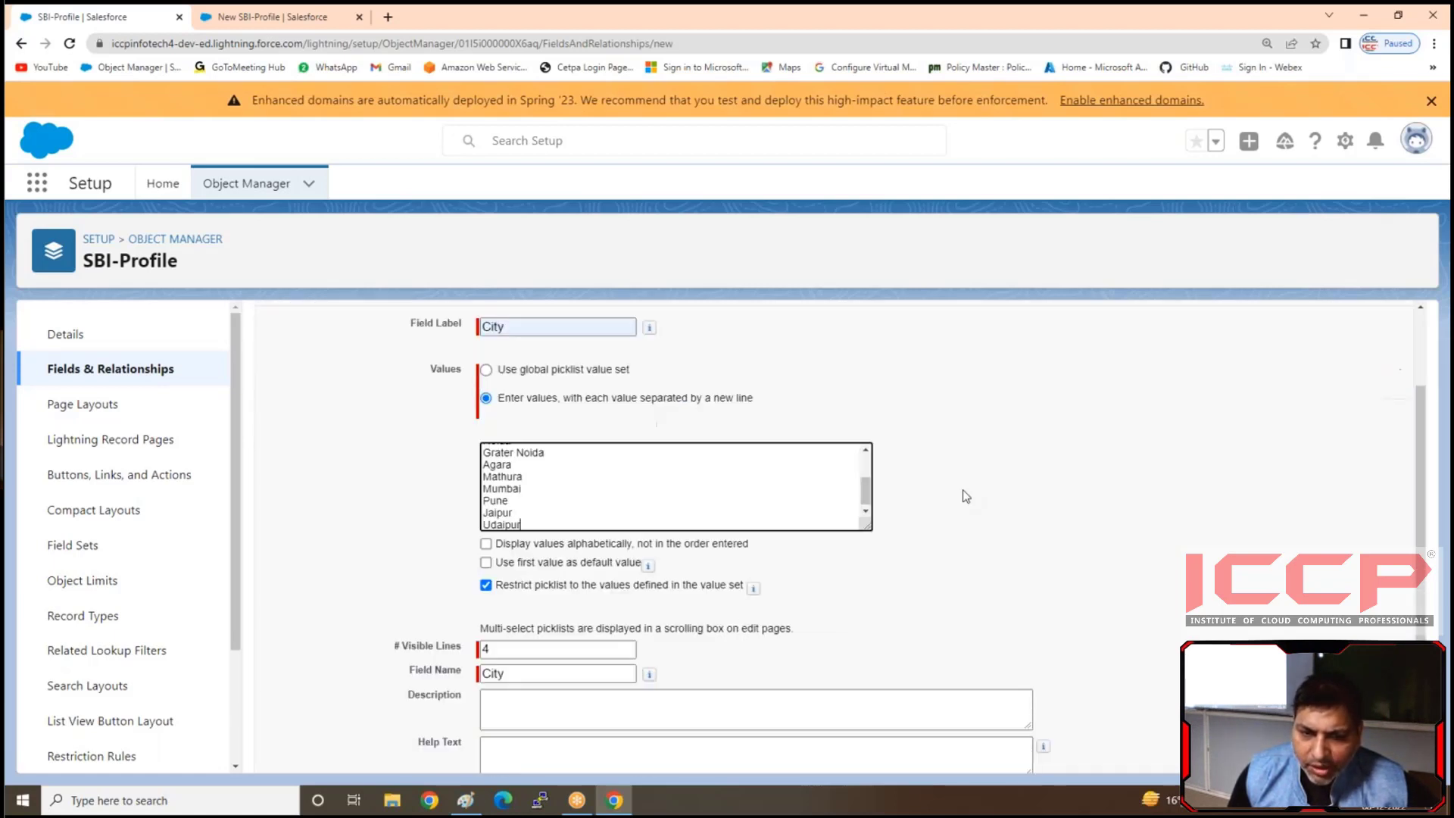
{"action": "scroll", "coordinate": [966, 495], "scroll_direction": "down", "scroll_amount": 1}
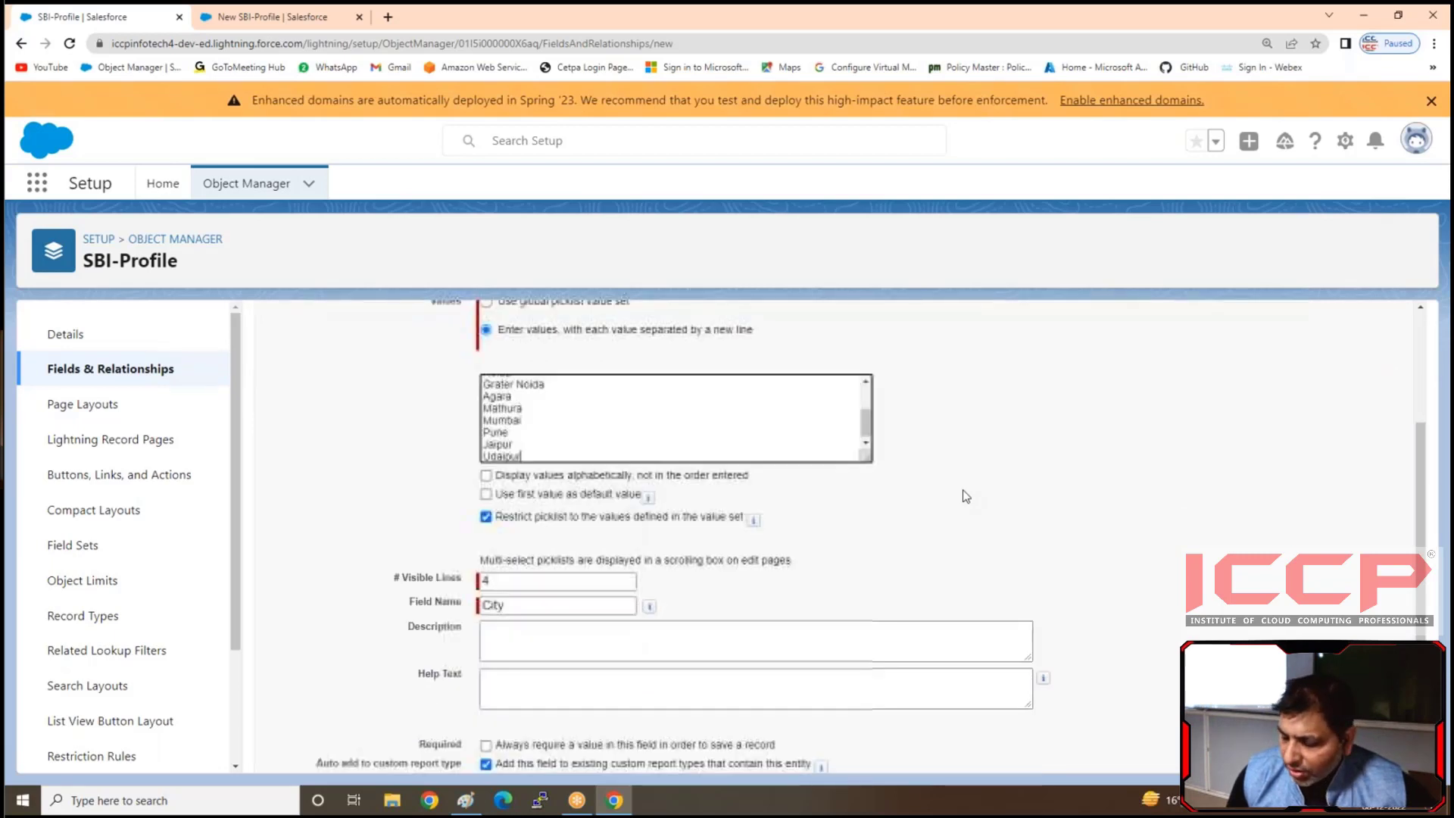
{"action": "scroll", "coordinate": [965, 496], "scroll_direction": "down", "scroll_amount": 2}
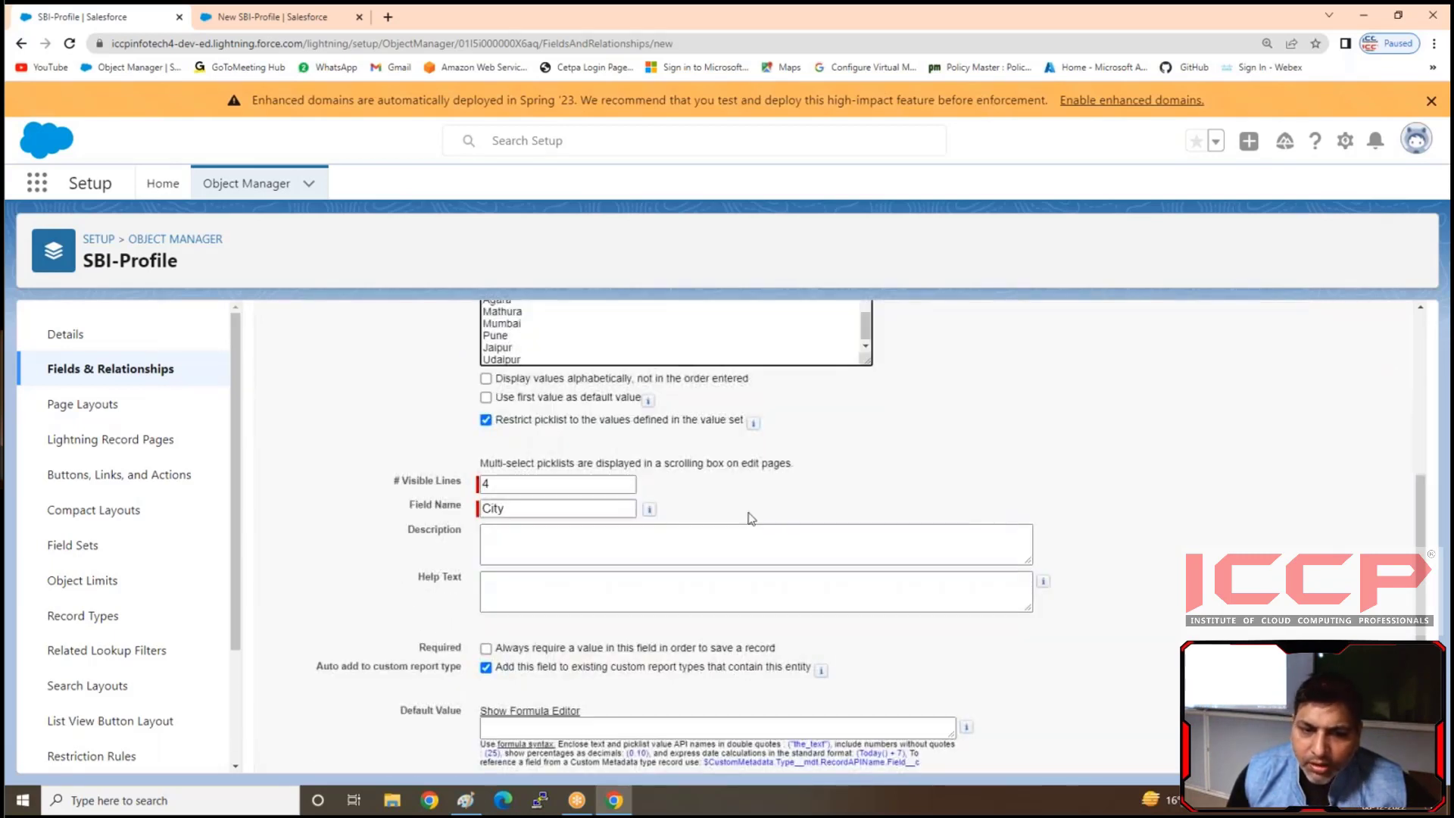
{"action": "left_click", "coordinate": [486, 398]}
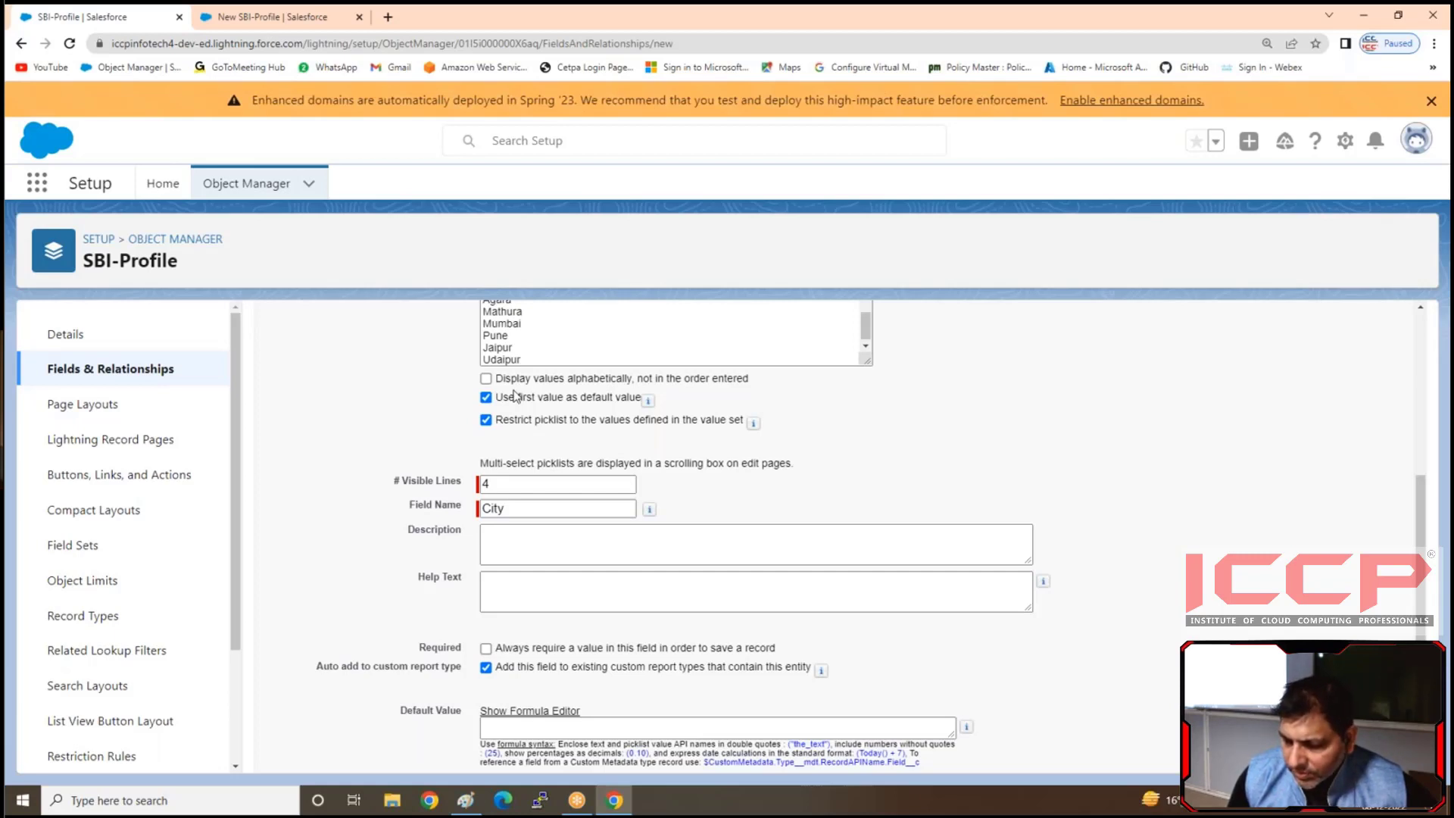
{"action": "scroll", "coordinate": [514, 394], "scroll_direction": "up", "scroll_amount": 1}
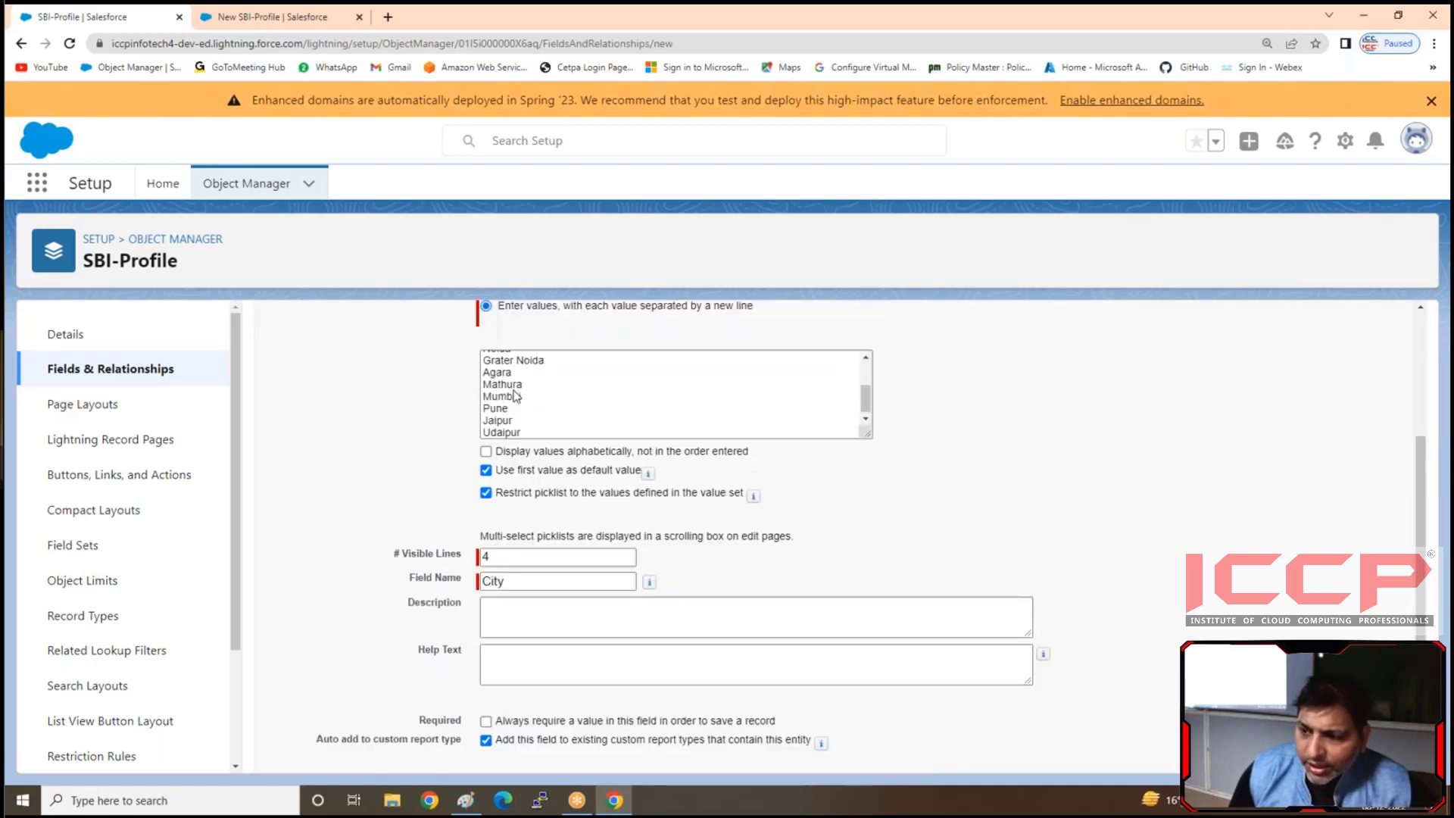
{"action": "scroll", "coordinate": [514, 395], "scroll_direction": "up", "scroll_amount": 2}
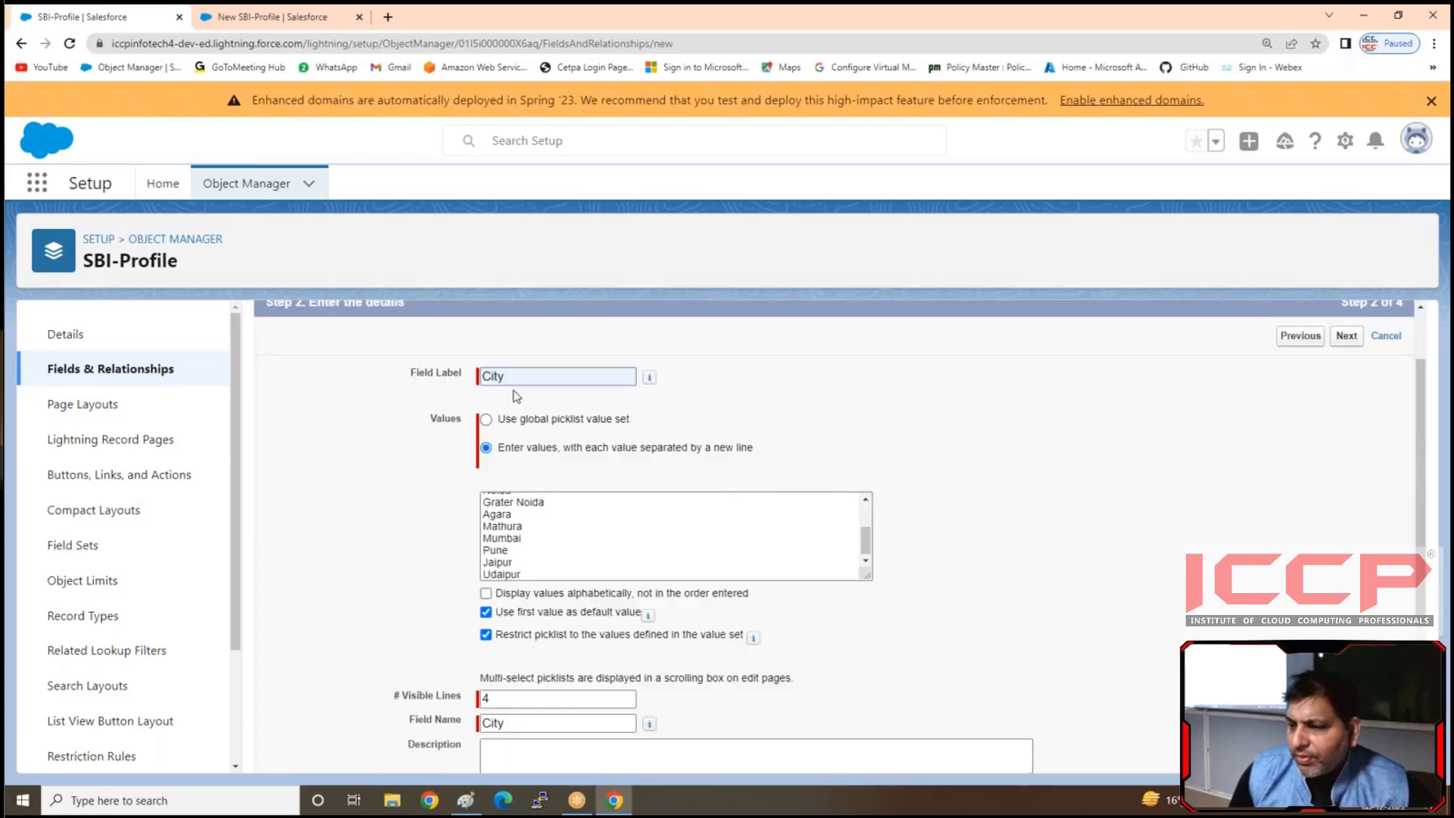
{"action": "scroll", "coordinate": [997, 575], "scroll_direction": "up", "scroll_amount": 1}
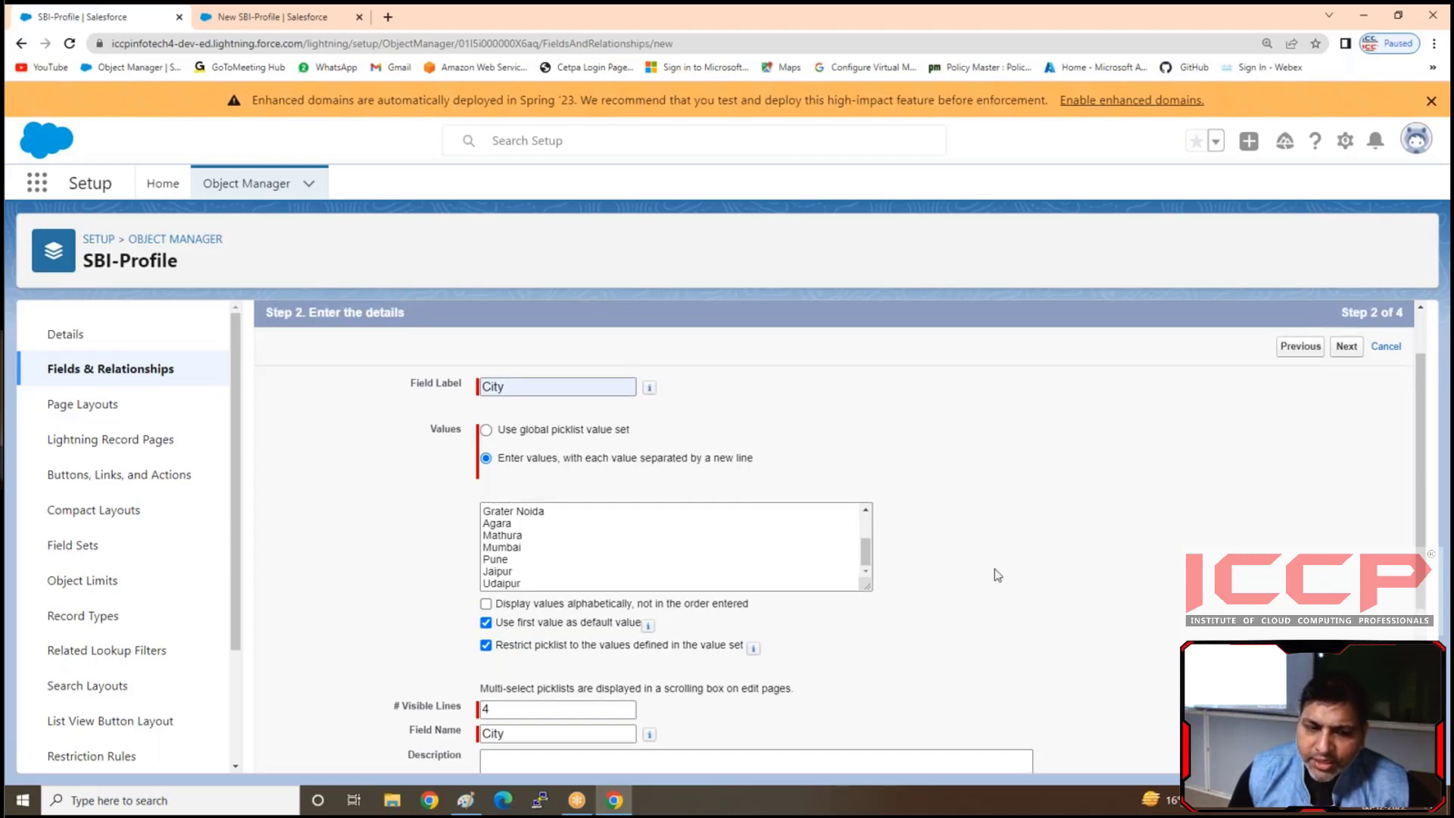
{"action": "scroll", "coordinate": [997, 575], "scroll_direction": "down", "scroll_amount": 4}
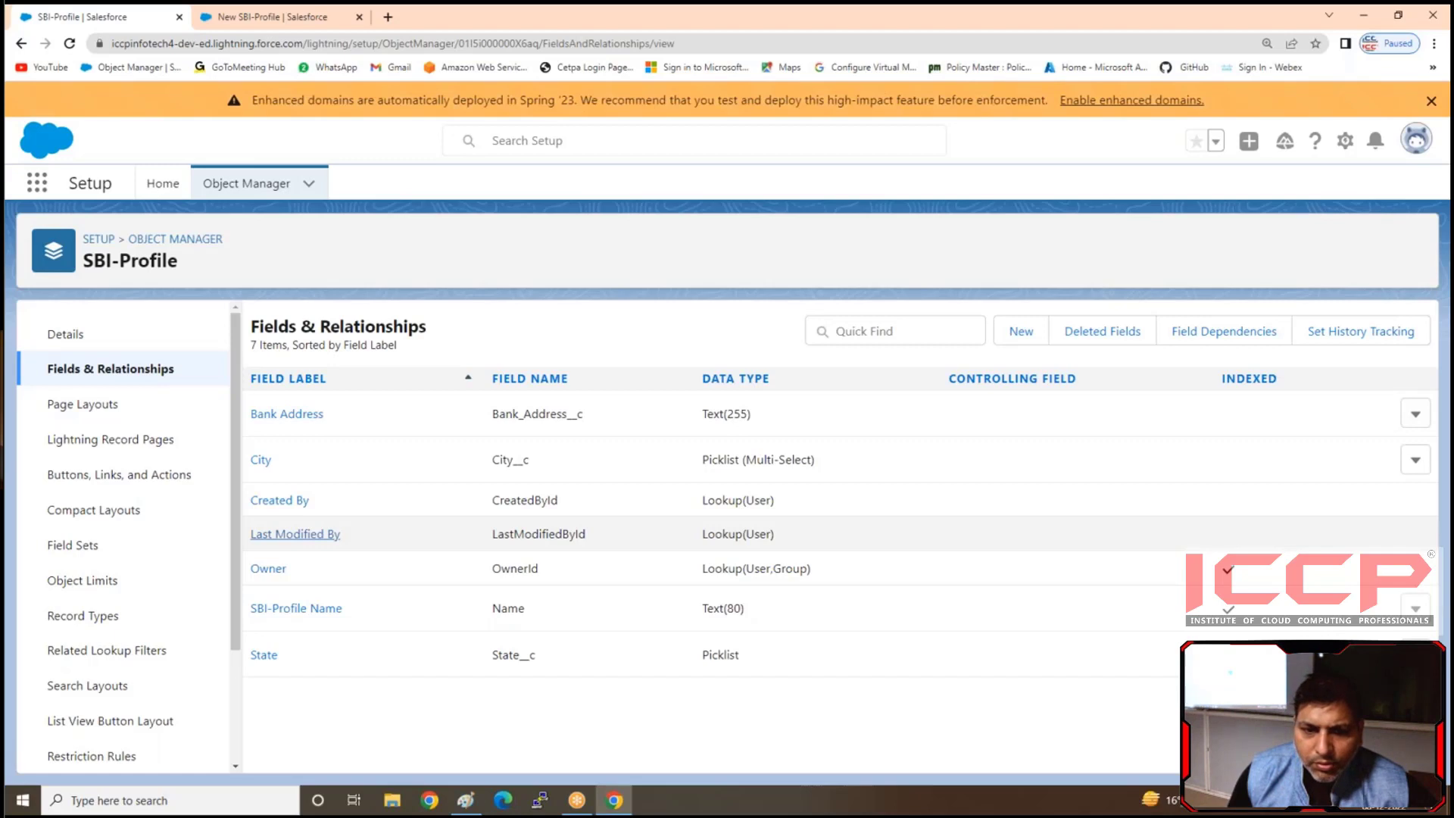
- Switch to the SBI BANK APP and reload the new SBI-Profile record form
{"action": "left_click", "coordinate": [299, 17]}
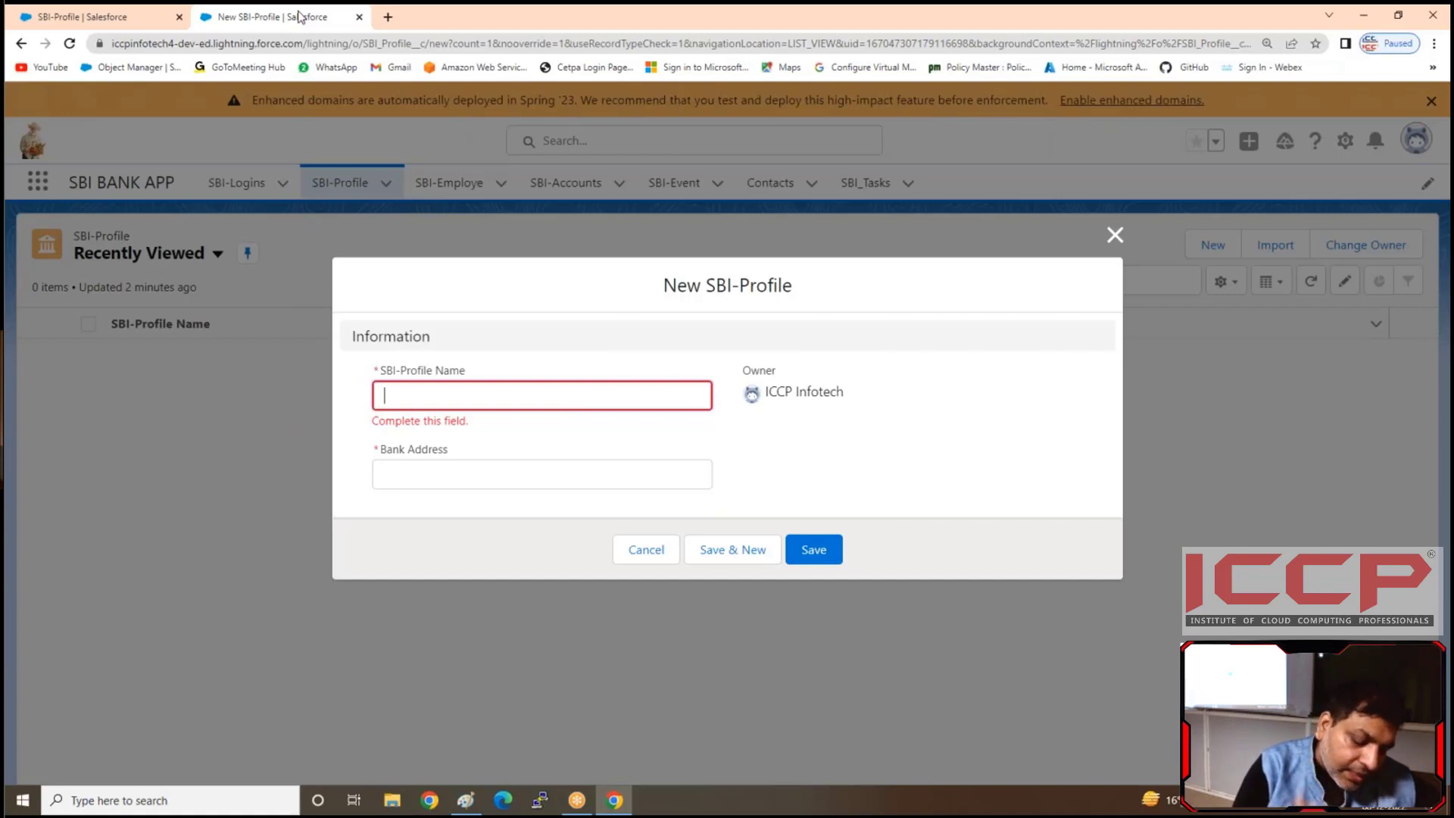
{"action": "left_click", "coordinate": [69, 43]}
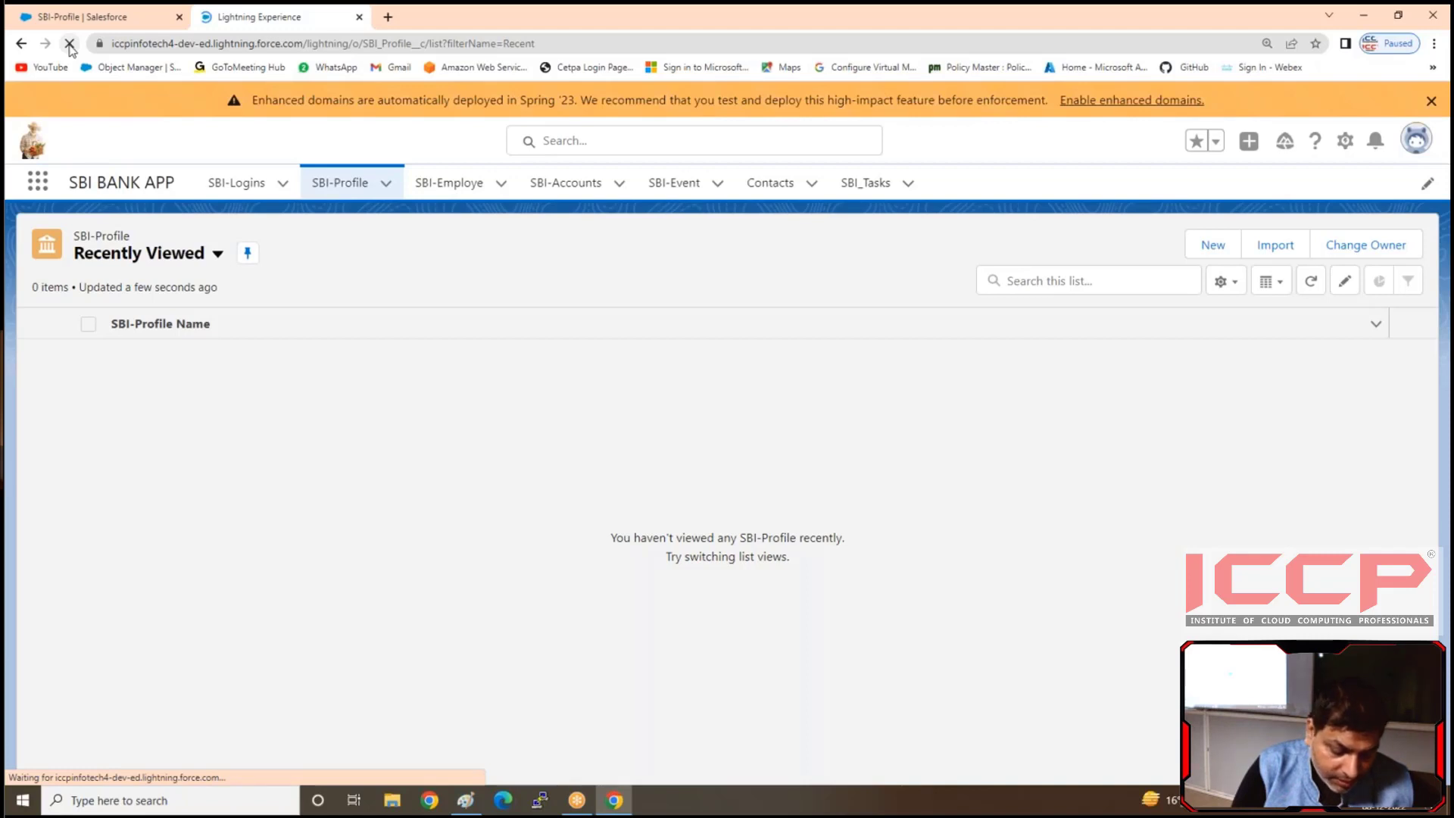
- Enter "Sbi Bank in New delhi Saket" as the Bank Address, correcting the spelling of delhi
{"action": "left_click", "coordinate": [562, 463]}
{"action": "type", "text": "Sbi"}
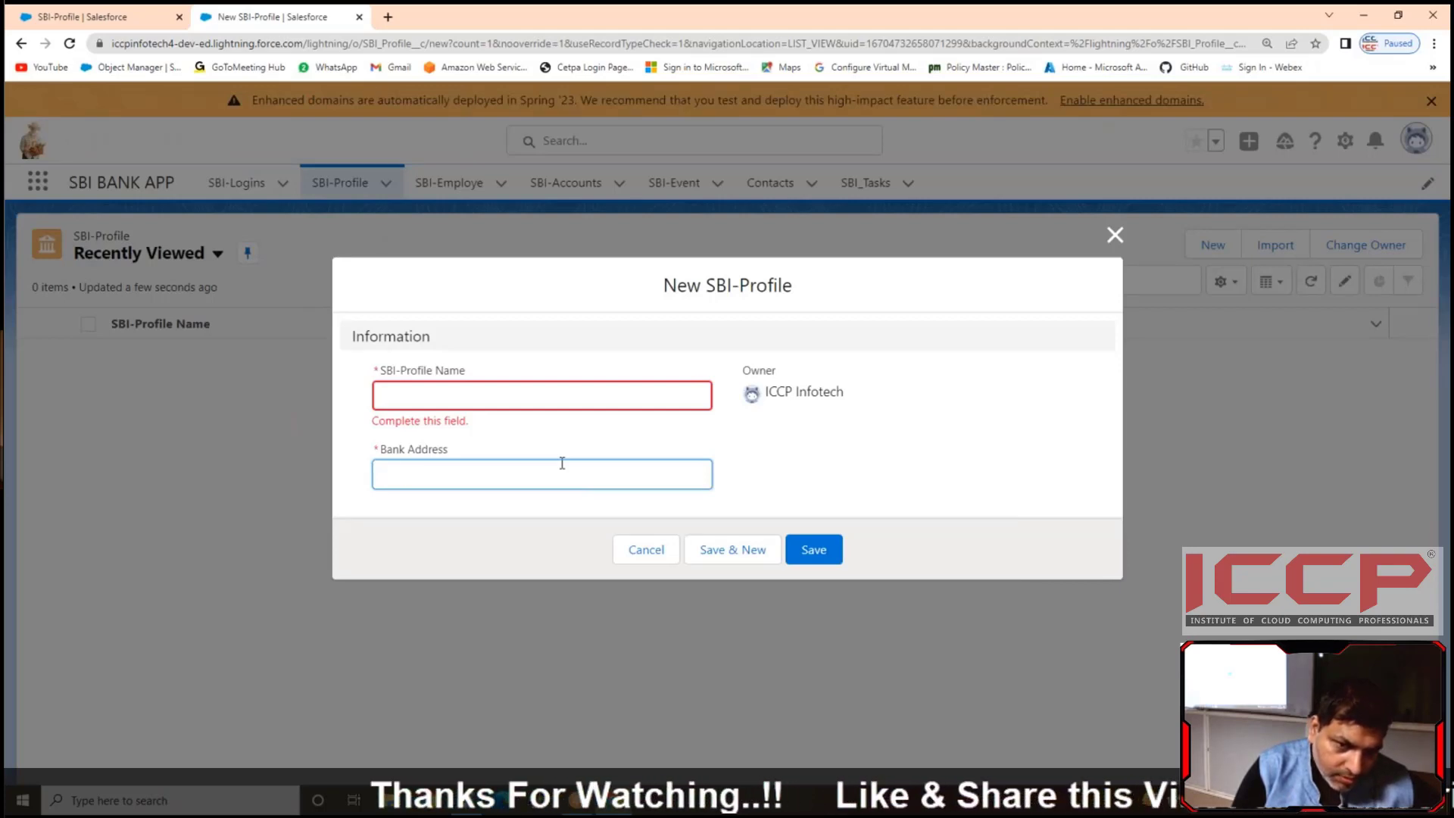
{"action": "type", "text": "B"}
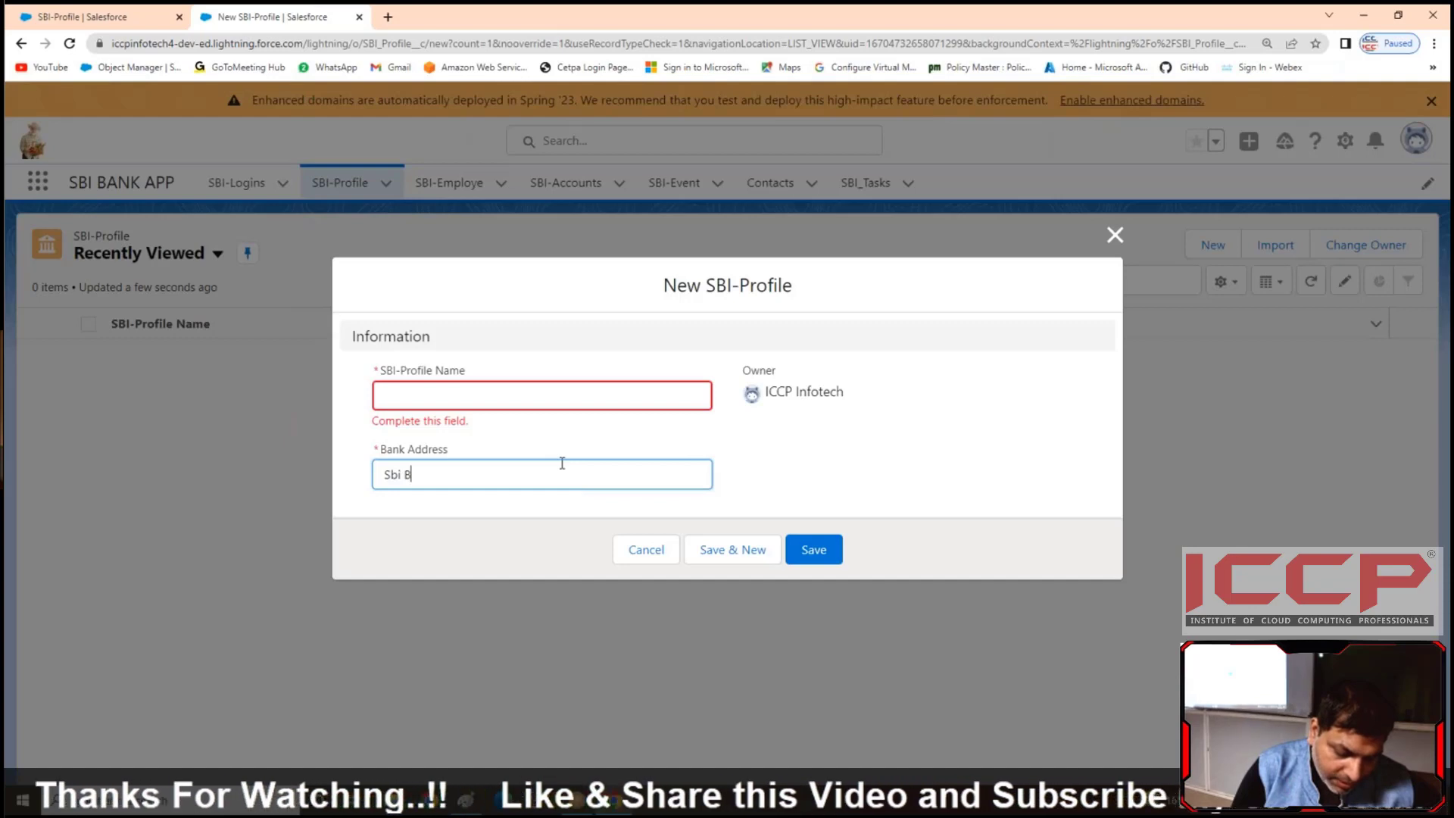
{"action": "type", "text": "ank in N"}
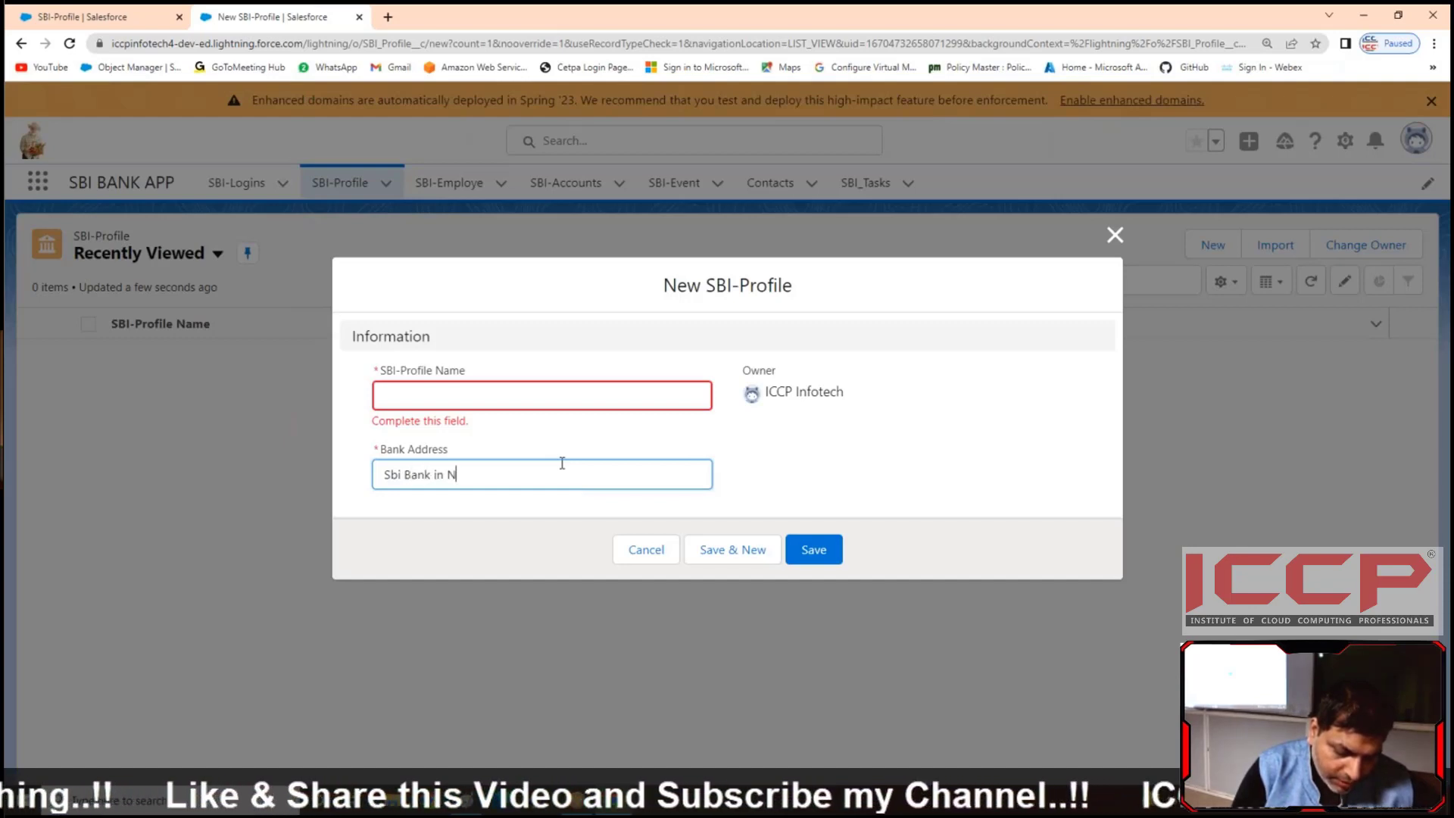
{"action": "type", "text": "ew dekhi "}
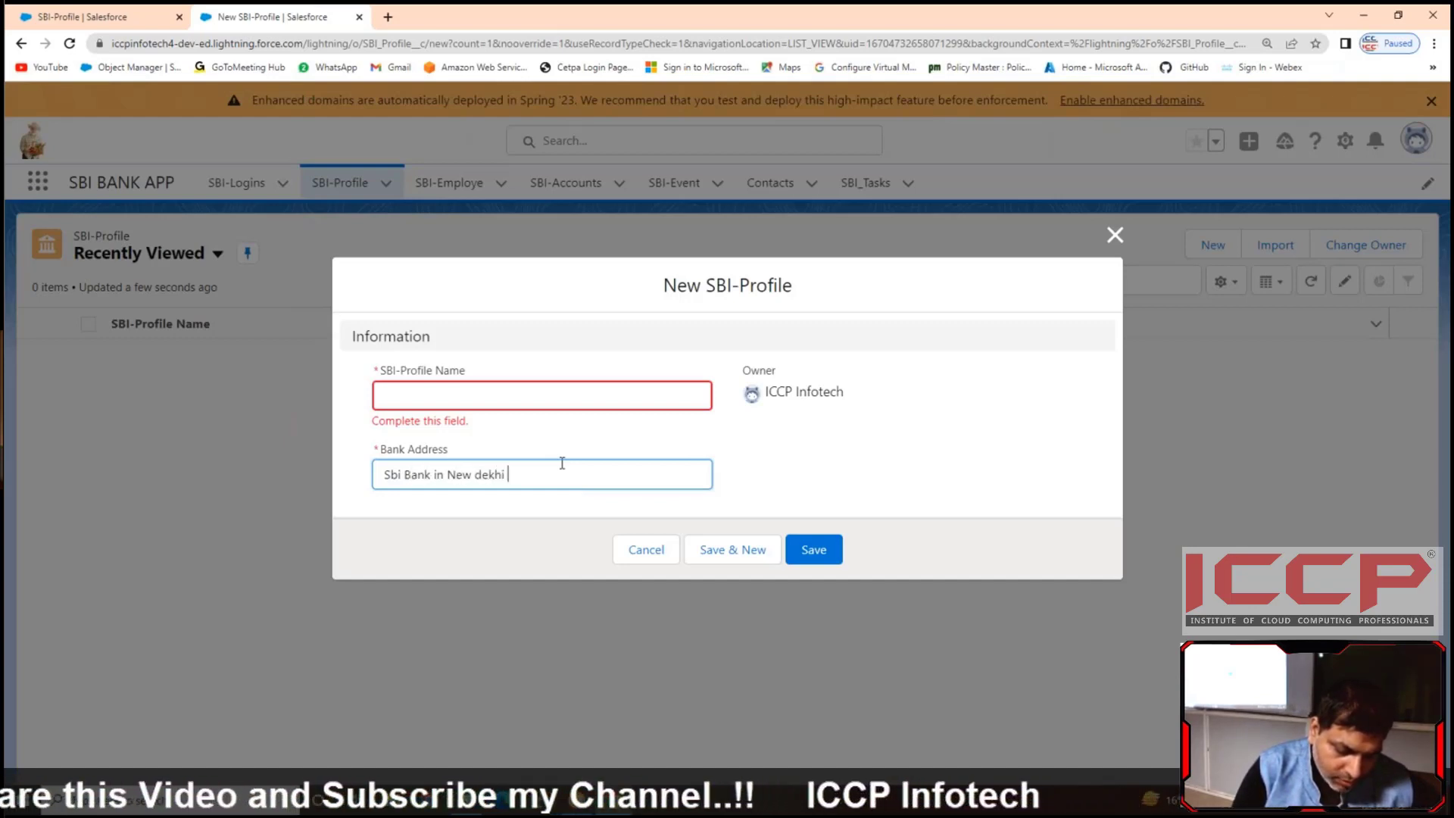
{"action": "type", "text": "Saket"}
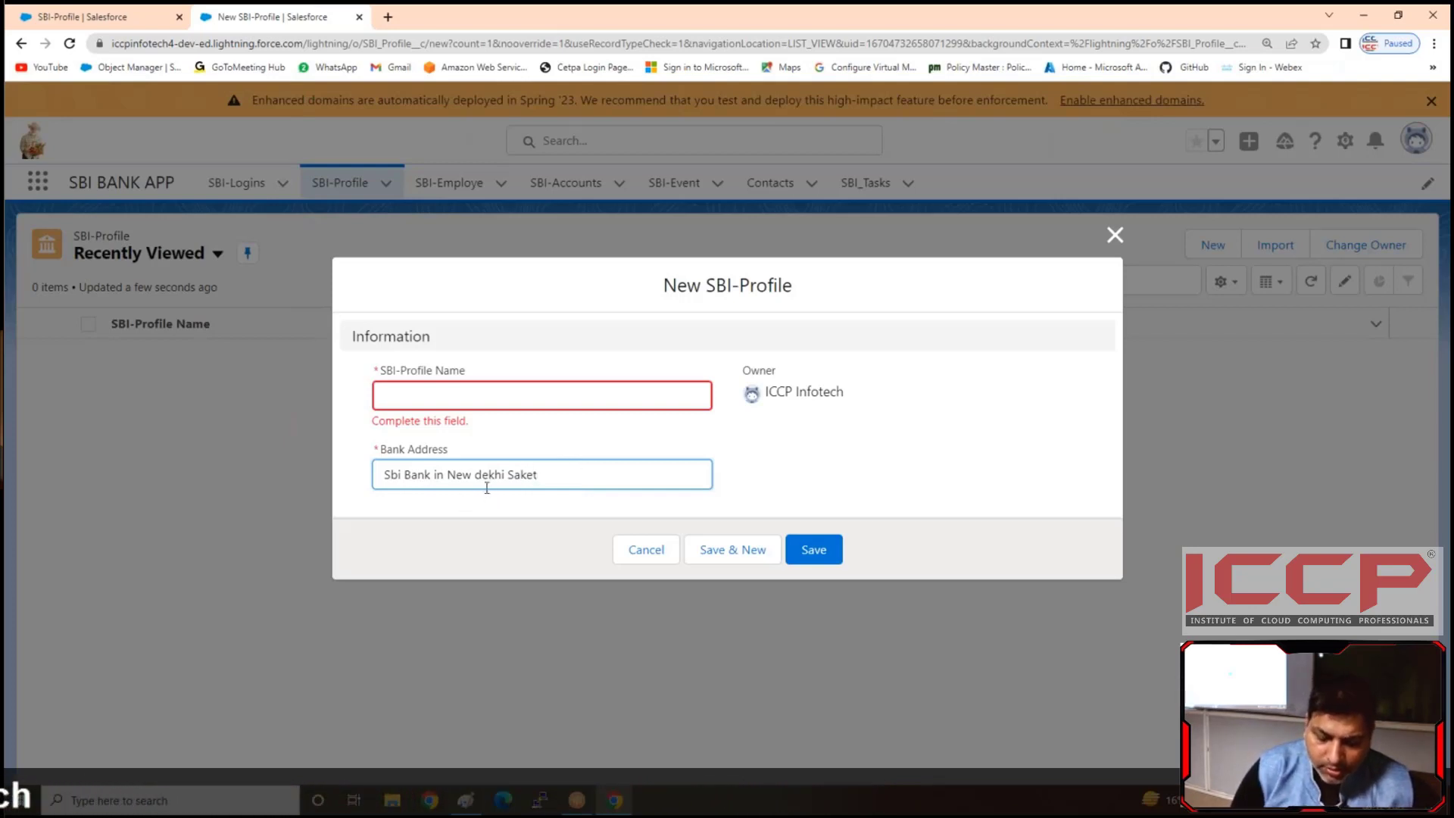
{"action": "key", "text": "Left"}
{"action": "key", "text": "Left"}
{"action": "key", "text": "Left"}
{"action": "key", "text": "Left"}
{"action": "key", "text": "Left"}
{"action": "key", "text": "Left"}
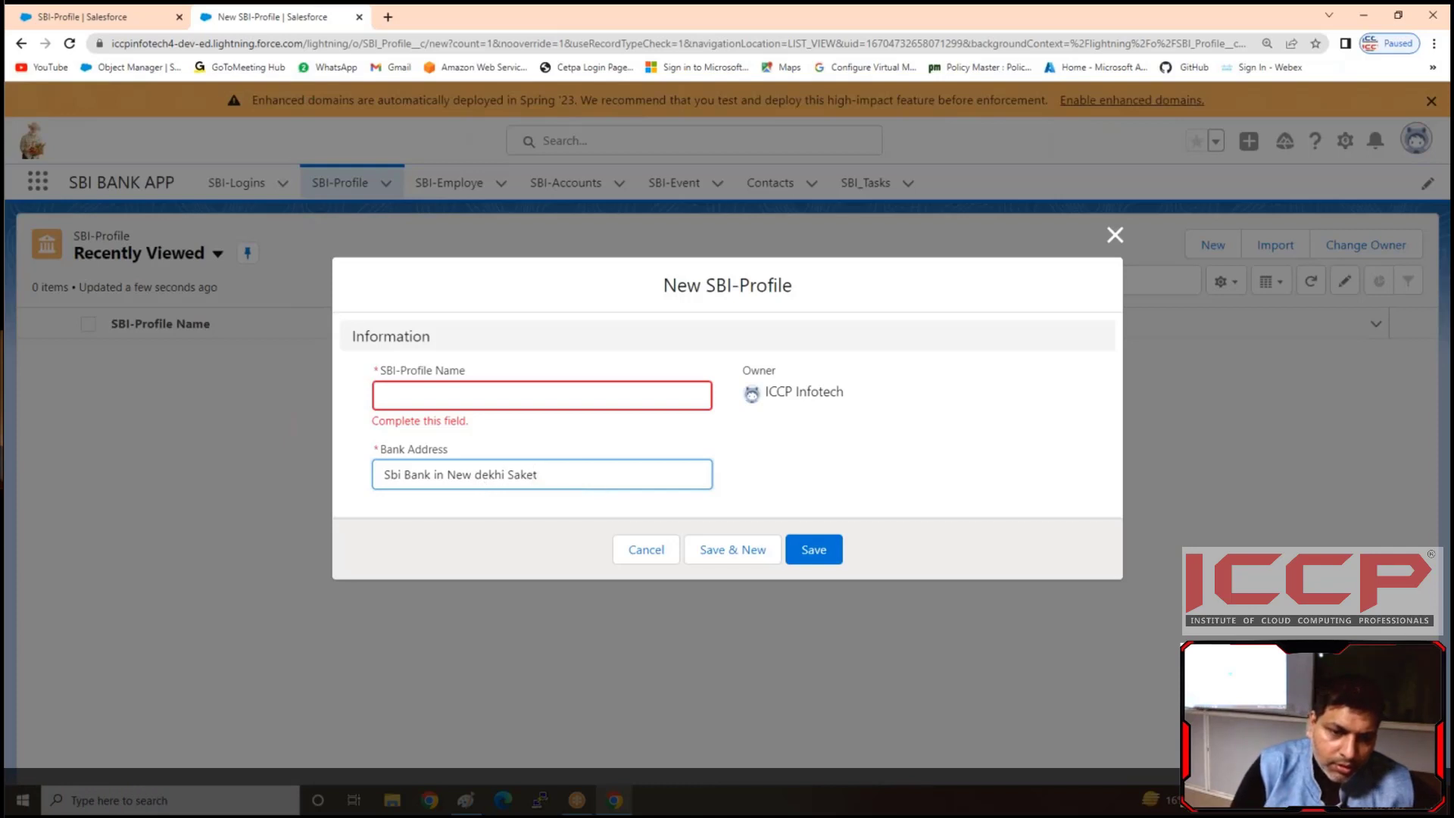
{"action": "key", "text": "BackSpace"}
{"action": "type", "text": "l"}
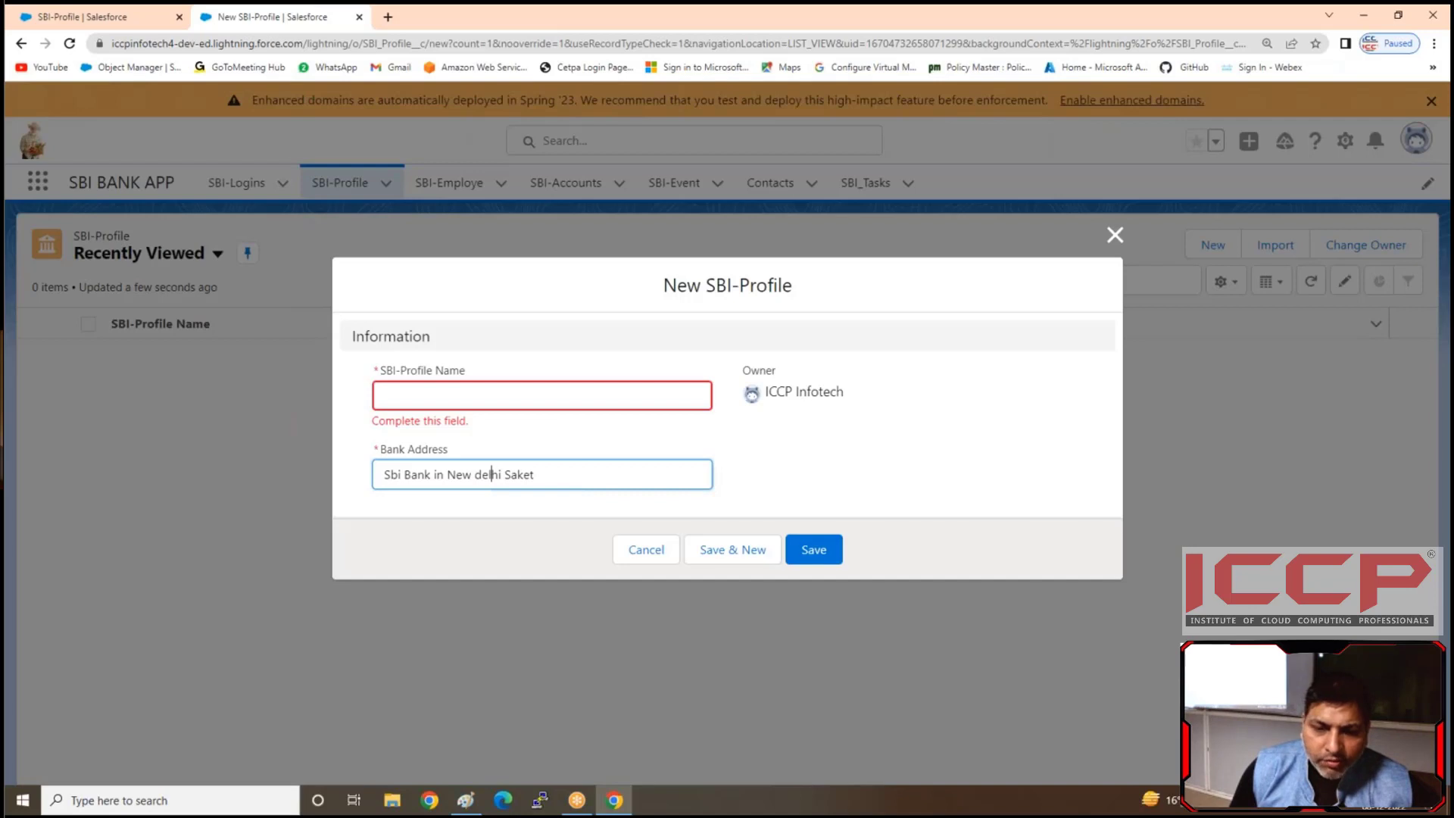
- Try to save the record without a profile name and enter Sbi Bank as the SBI-Profile Name
{"action": "left_click", "coordinate": [809, 551]}
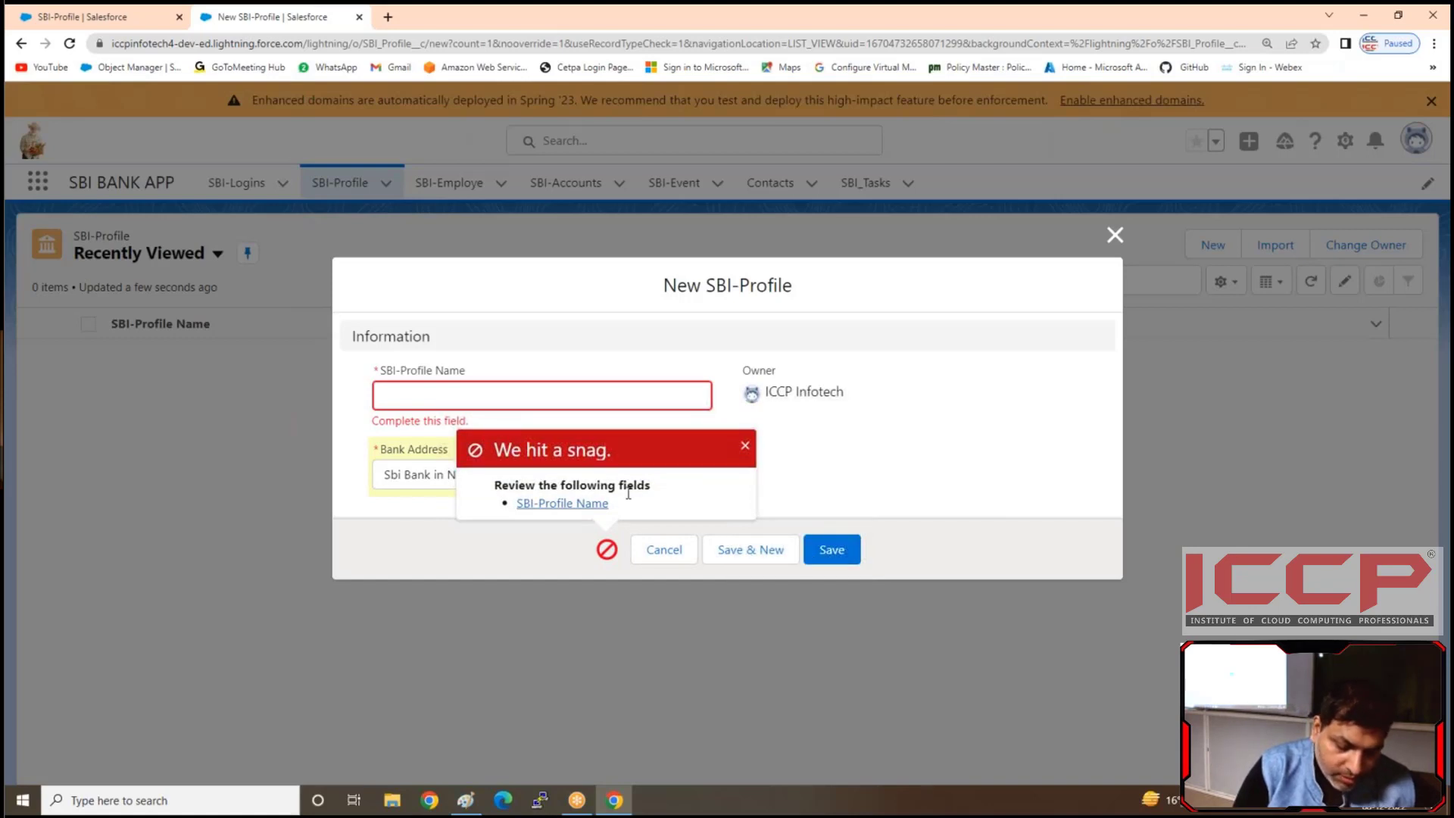
{"action": "left_click", "coordinate": [745, 447]}
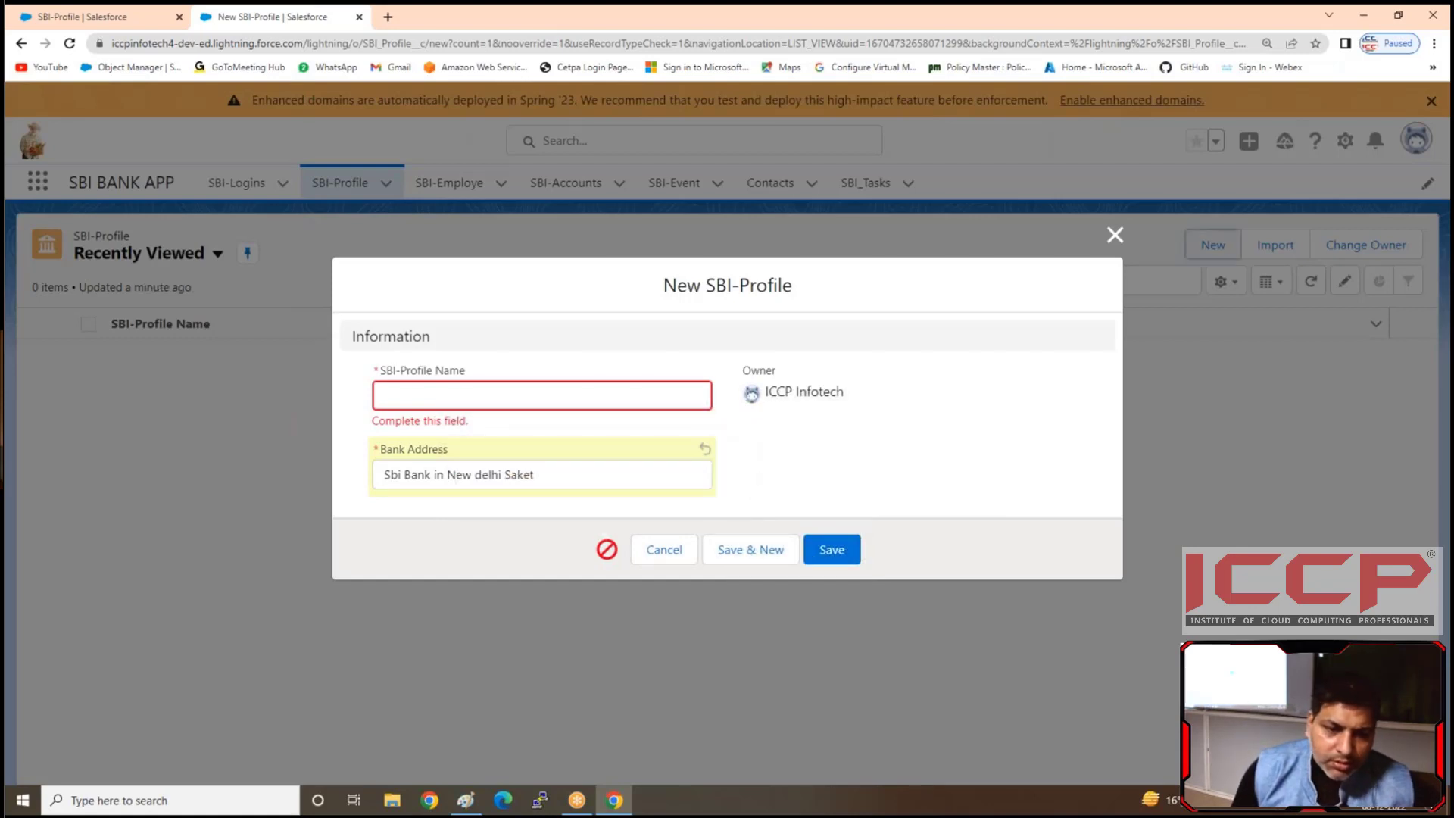
{"action": "left_click", "coordinate": [473, 390]}
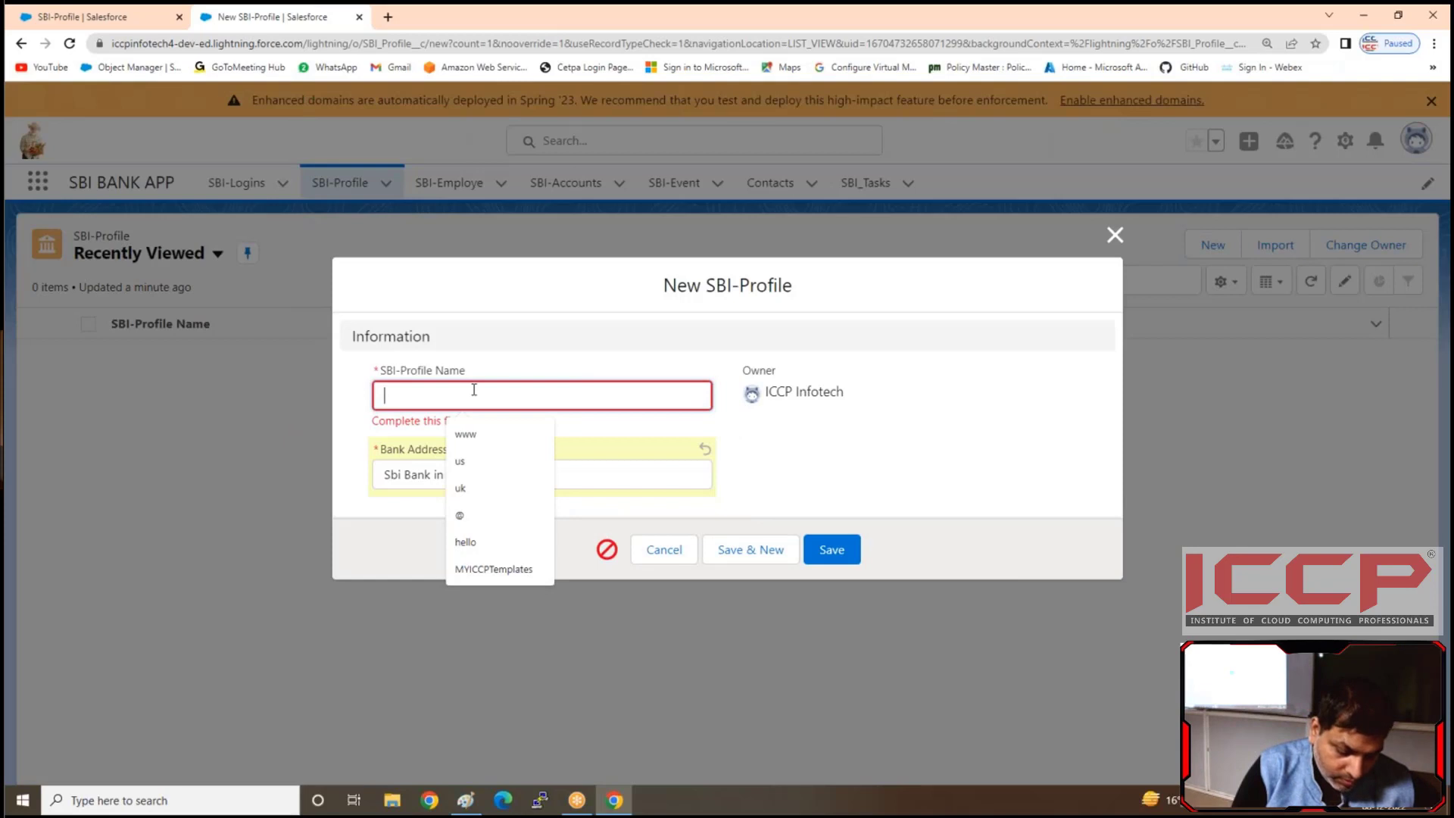
{"action": "type", "text": "S"}
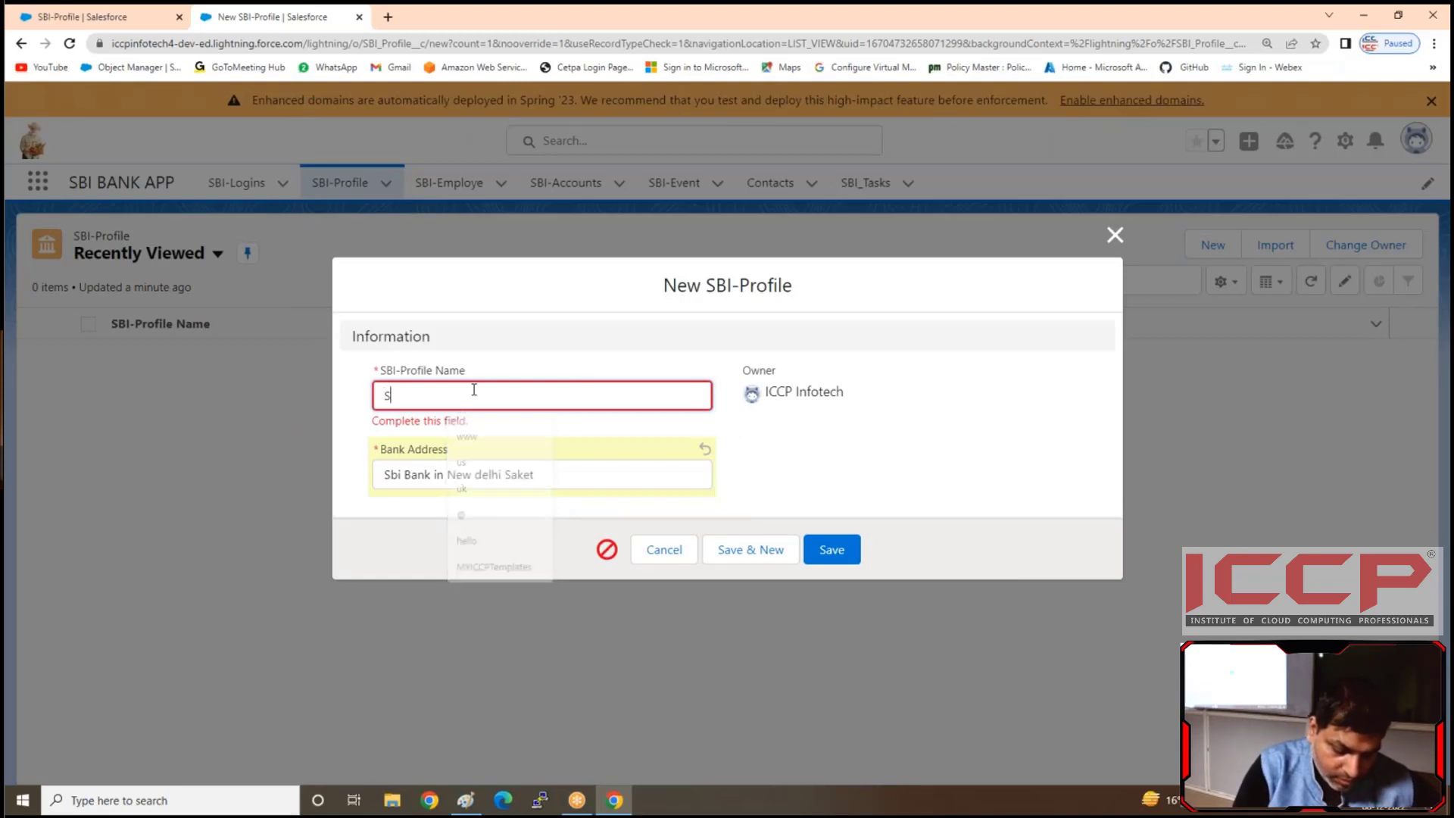
{"action": "type", "text": "bi "}
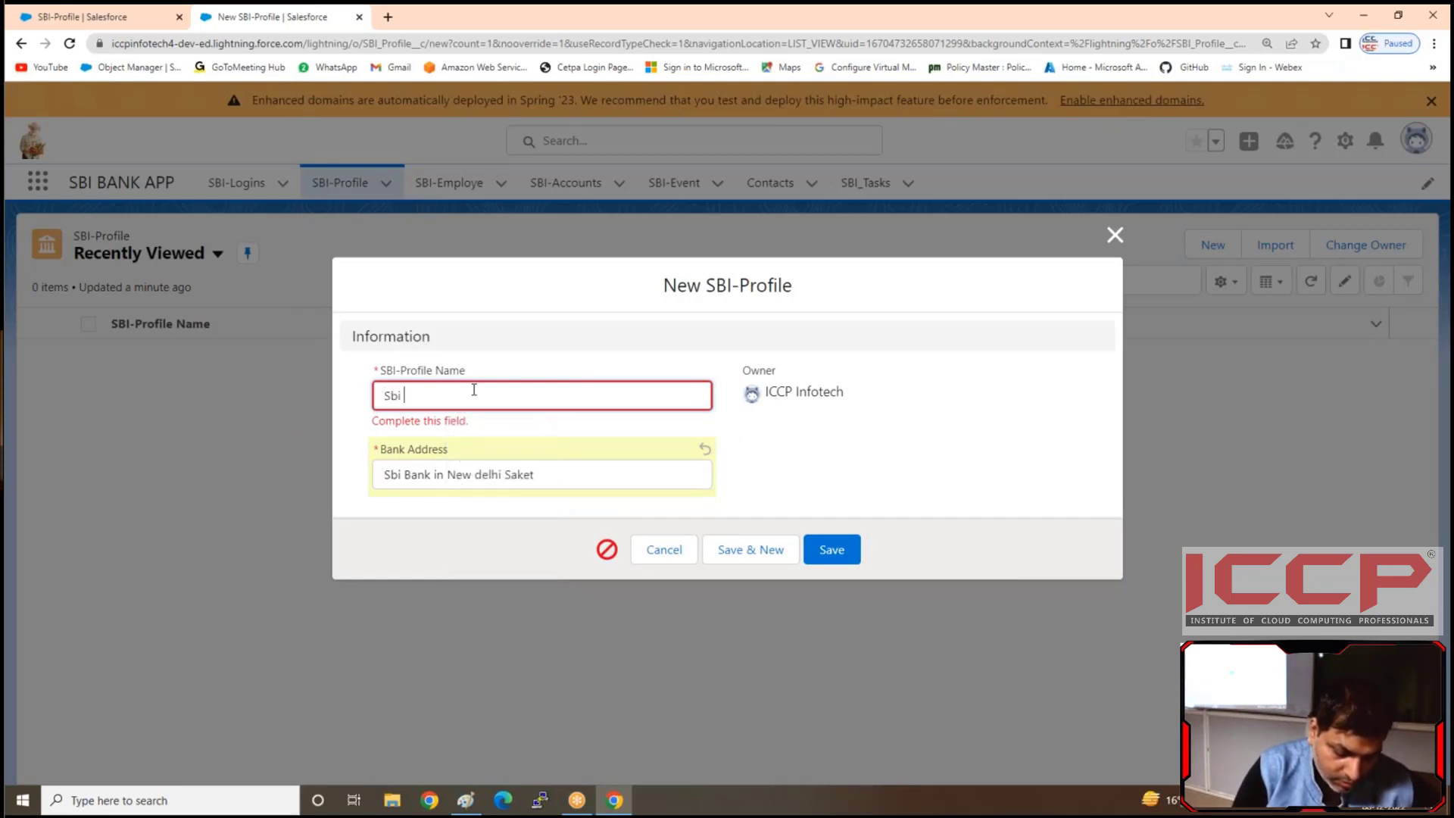
{"action": "type", "text": "Bank"}
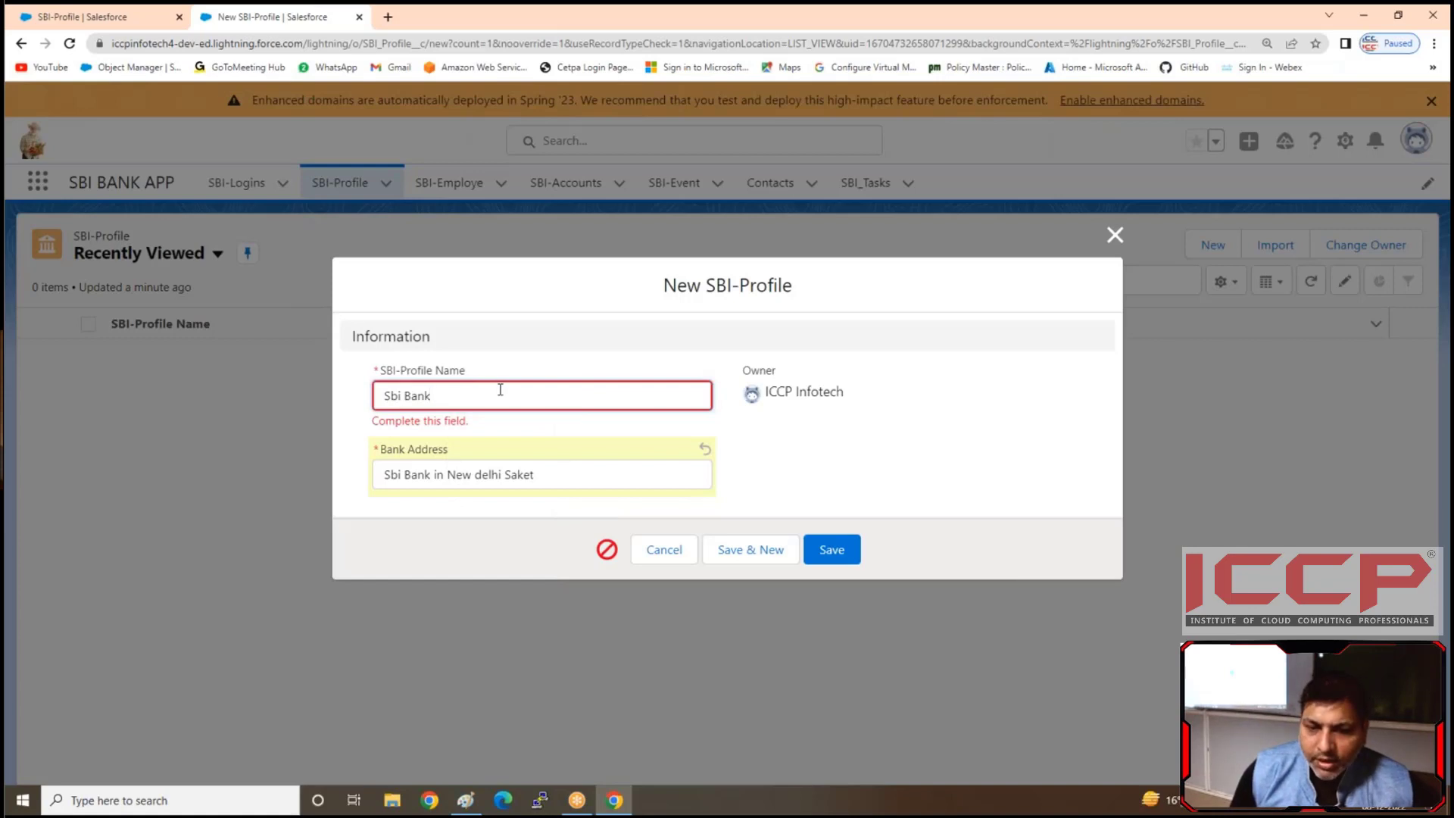
- Replace the Bank Address with Saket Branch Delhi and save the record
{"action": "left_click", "coordinate": [545, 480]}
{"action": "key", "text": "ctrl+a"}
{"action": "type", "text": "Saket Branch Delhi"}
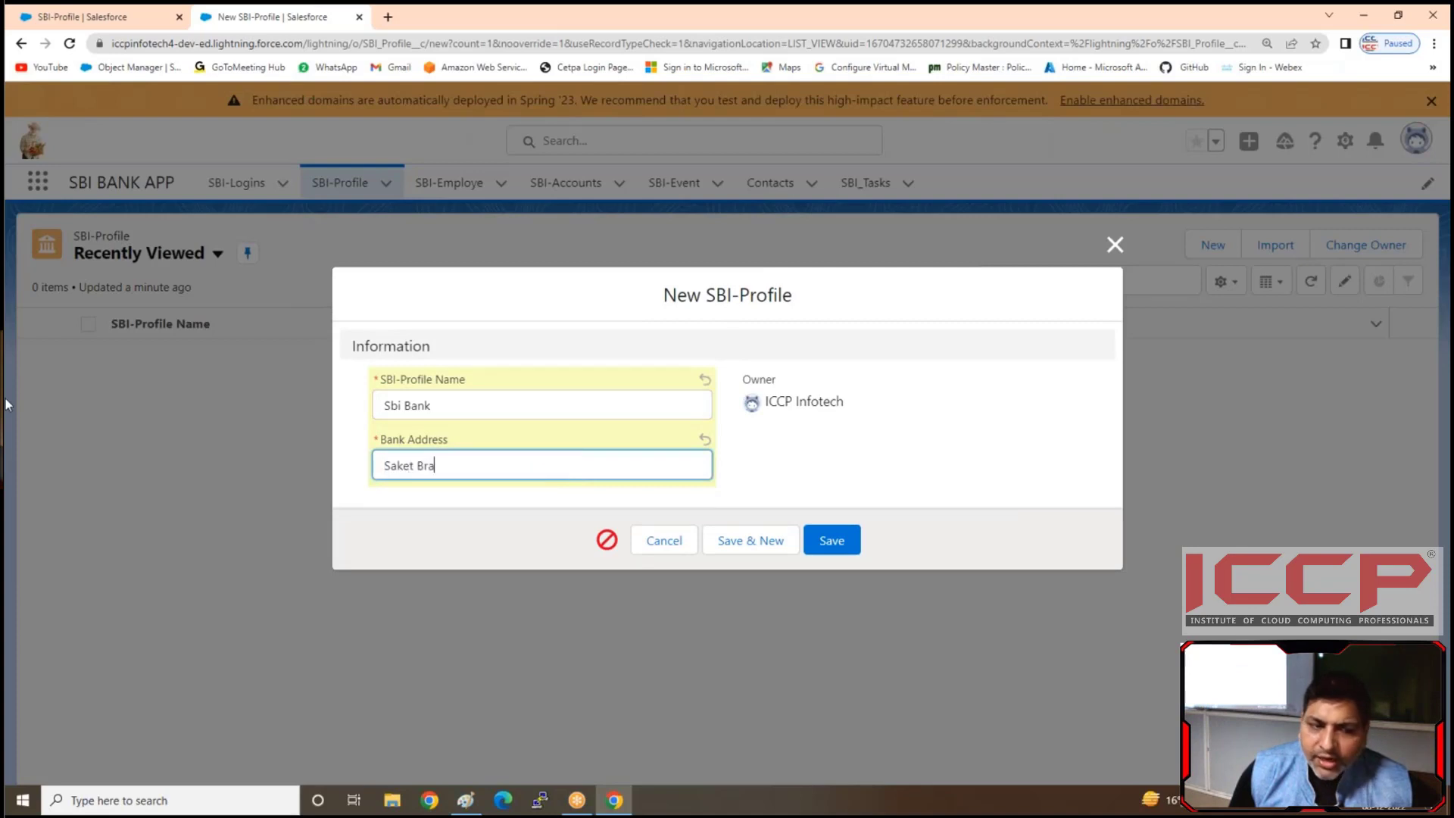
{"action": "left_click", "coordinate": [818, 546]}
{"action": "left_click", "coordinate": [818, 543]}
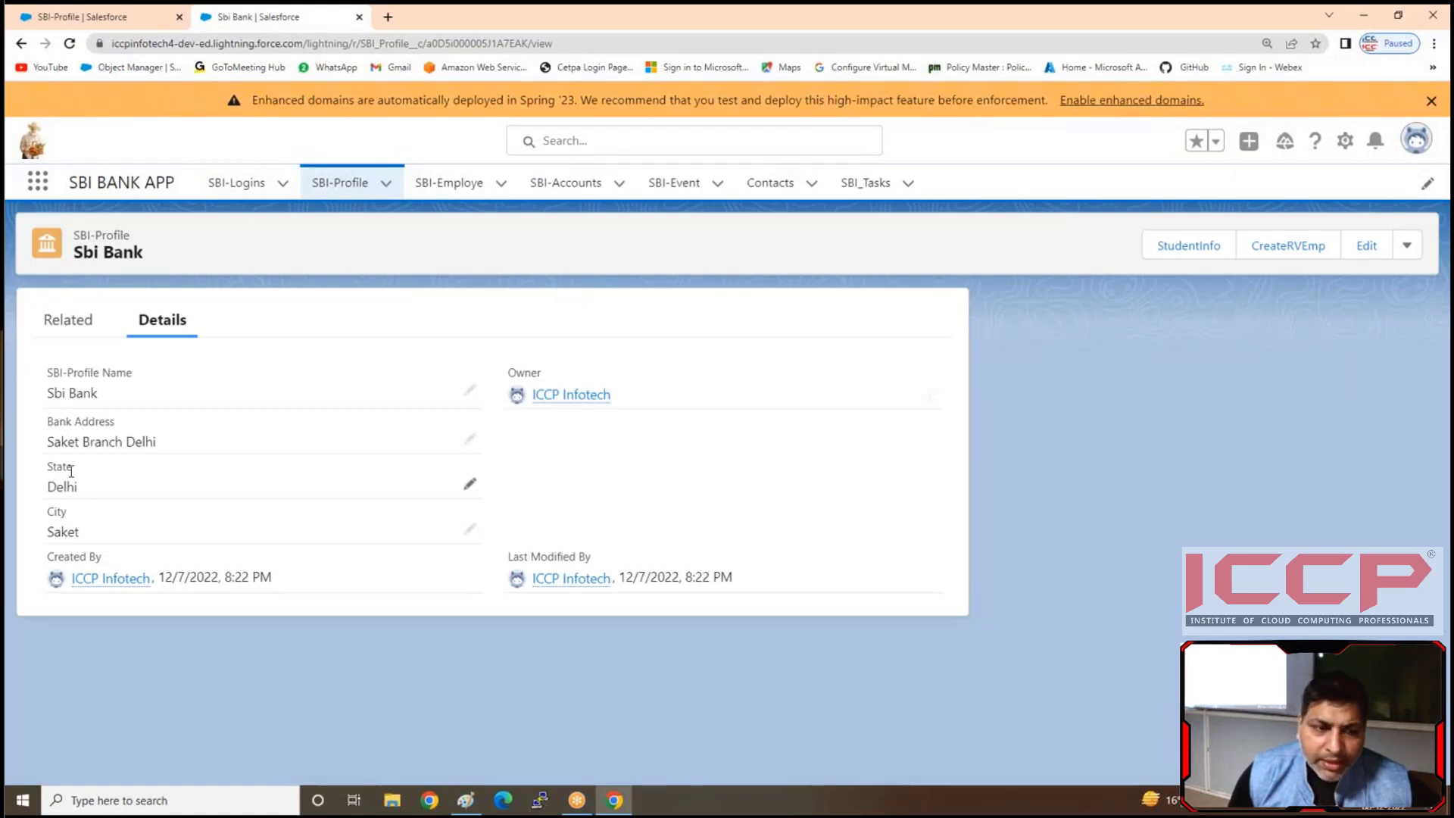
- Reopen the Sbi Bank record for editing from the SBI-Profile list, set its State to Up and look through the available City values
{"action": "left_click", "coordinate": [22, 44]}
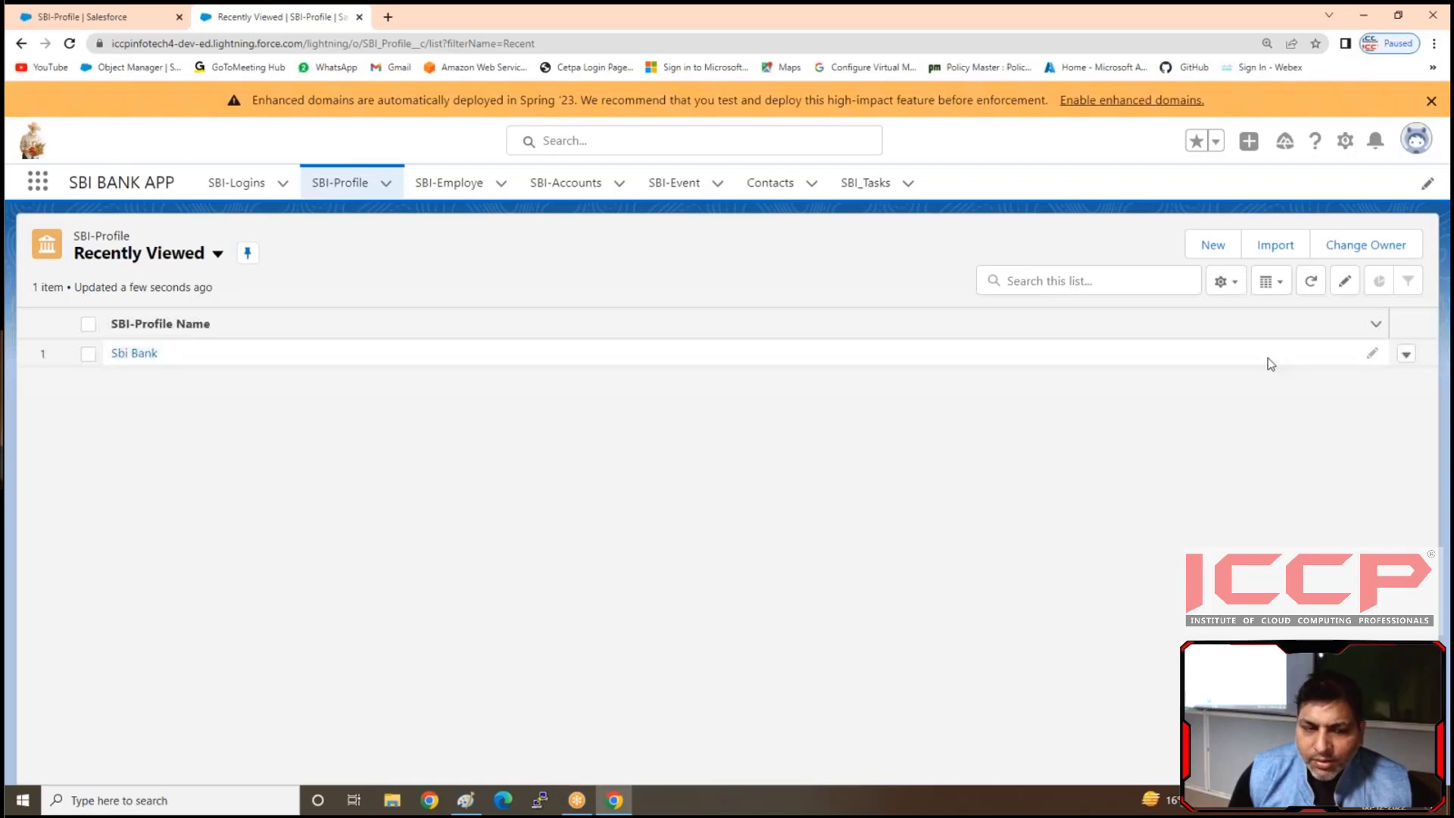
{"action": "left_click", "coordinate": [134, 353]}
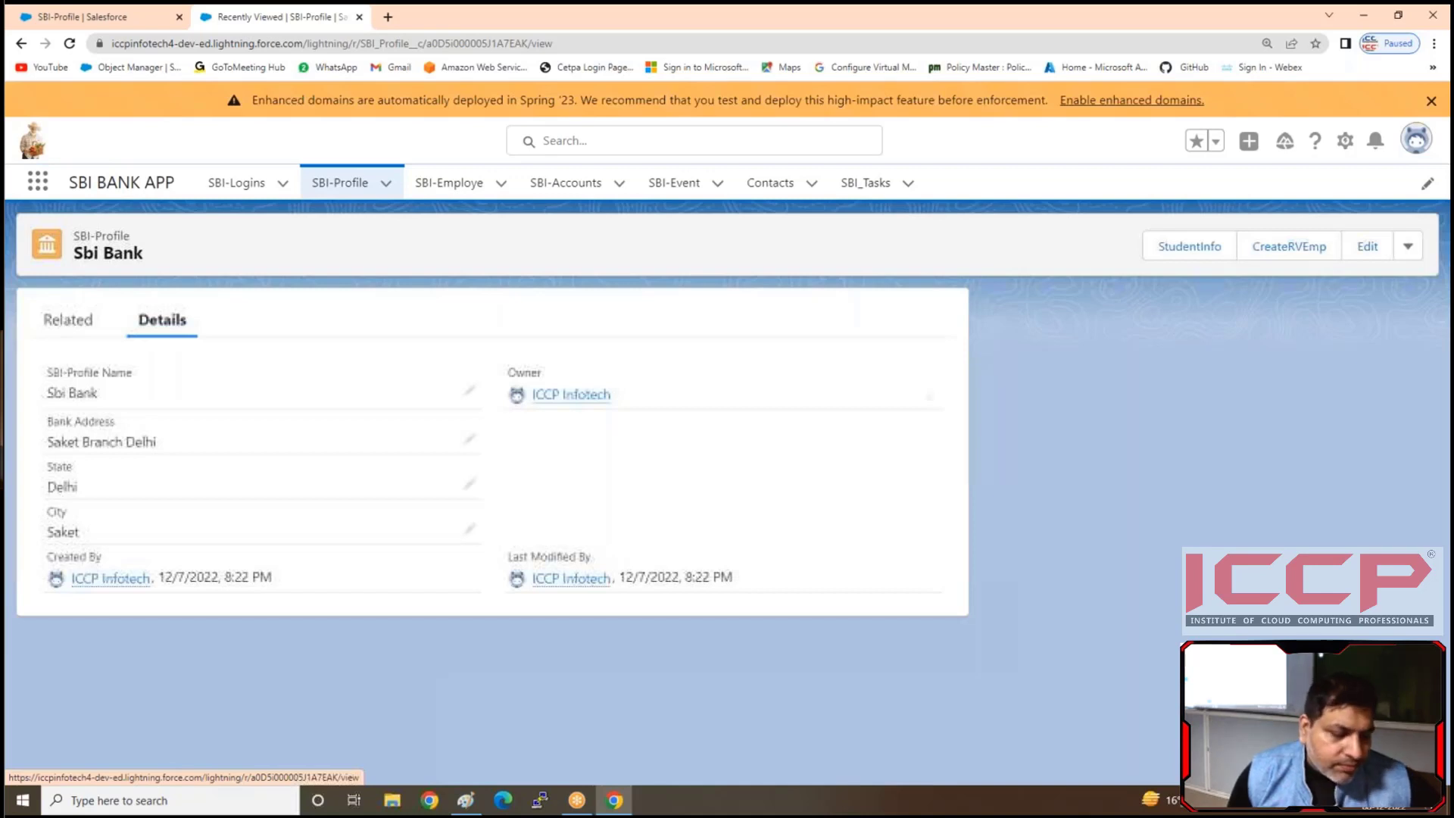
{"action": "left_click", "coordinate": [470, 528]}
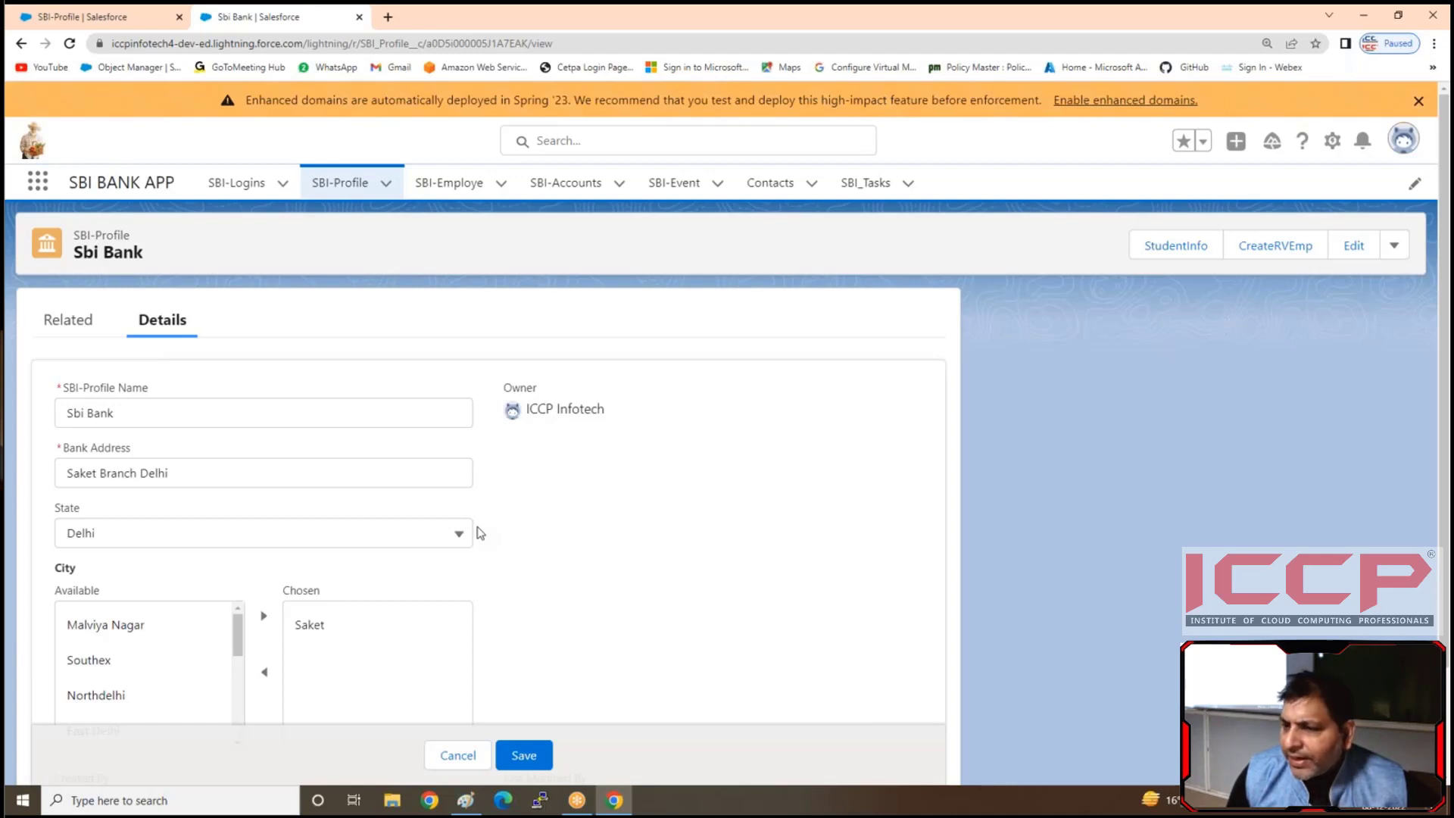
{"action": "scroll", "coordinate": [479, 532], "scroll_direction": "down", "scroll_amount": 1}
{"action": "left_click", "coordinate": [140, 487]}
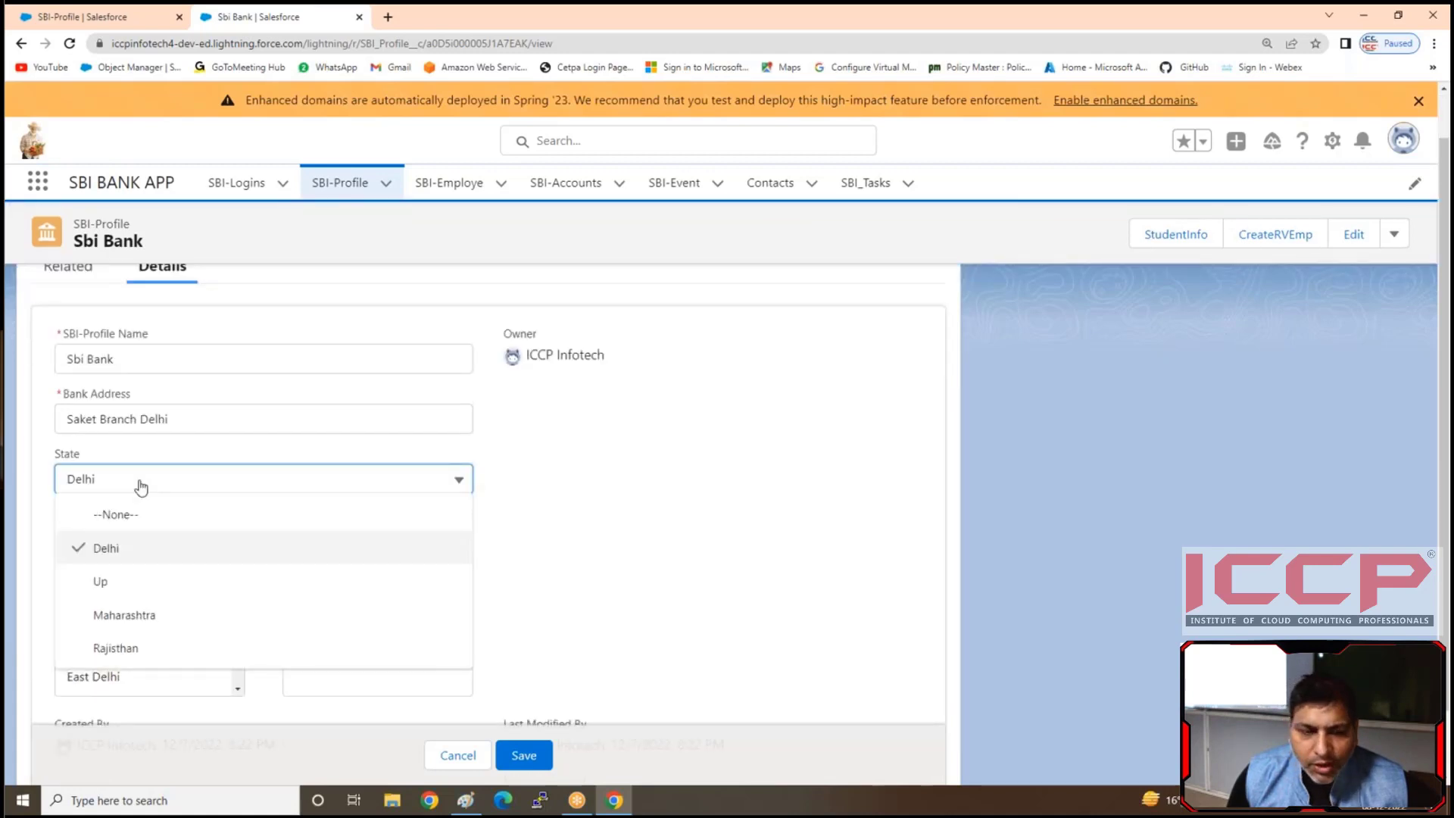
{"action": "left_click", "coordinate": [122, 581]}
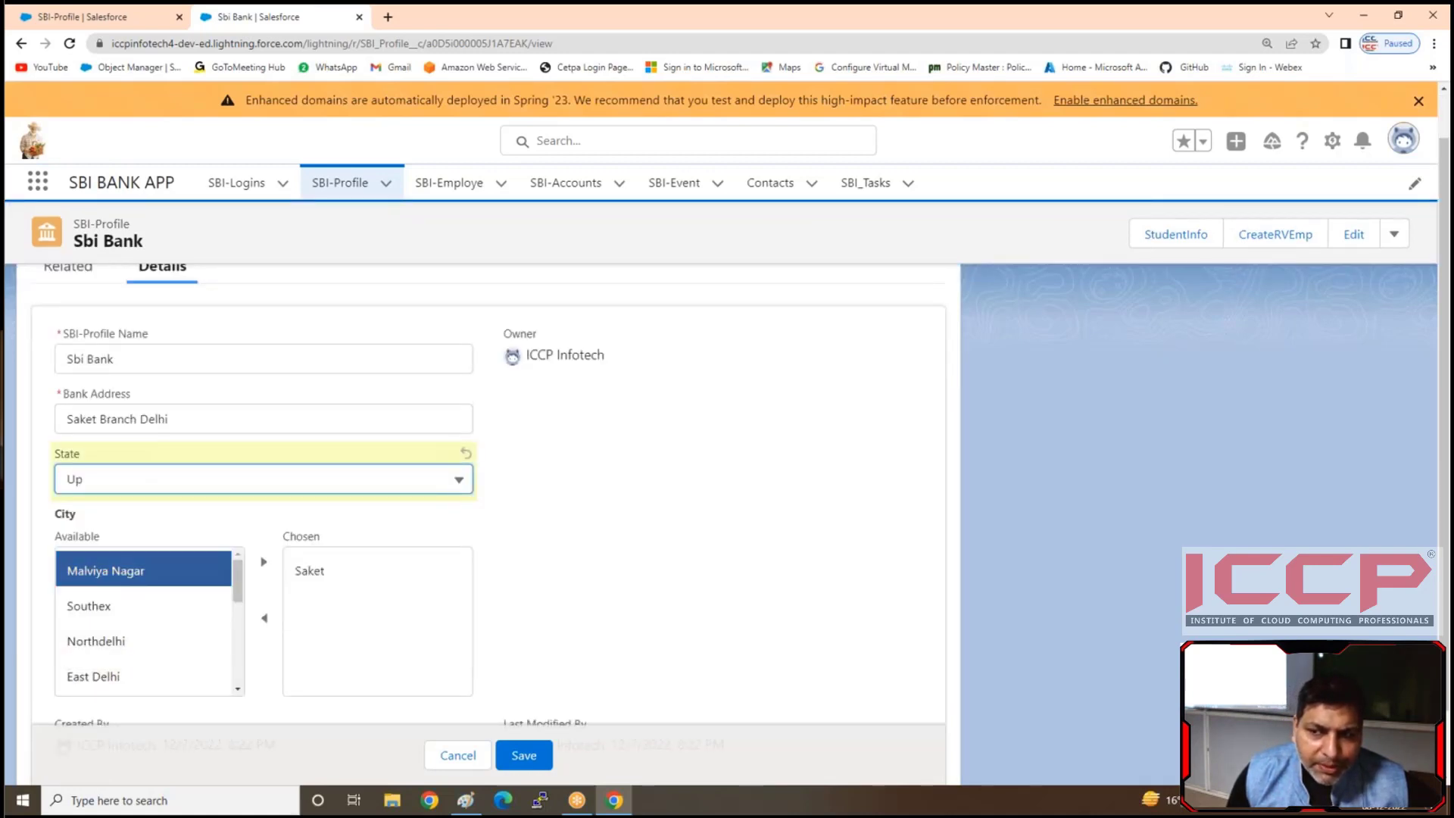
{"action": "scroll", "coordinate": [124, 650], "scroll_direction": "down", "scroll_amount": 1}
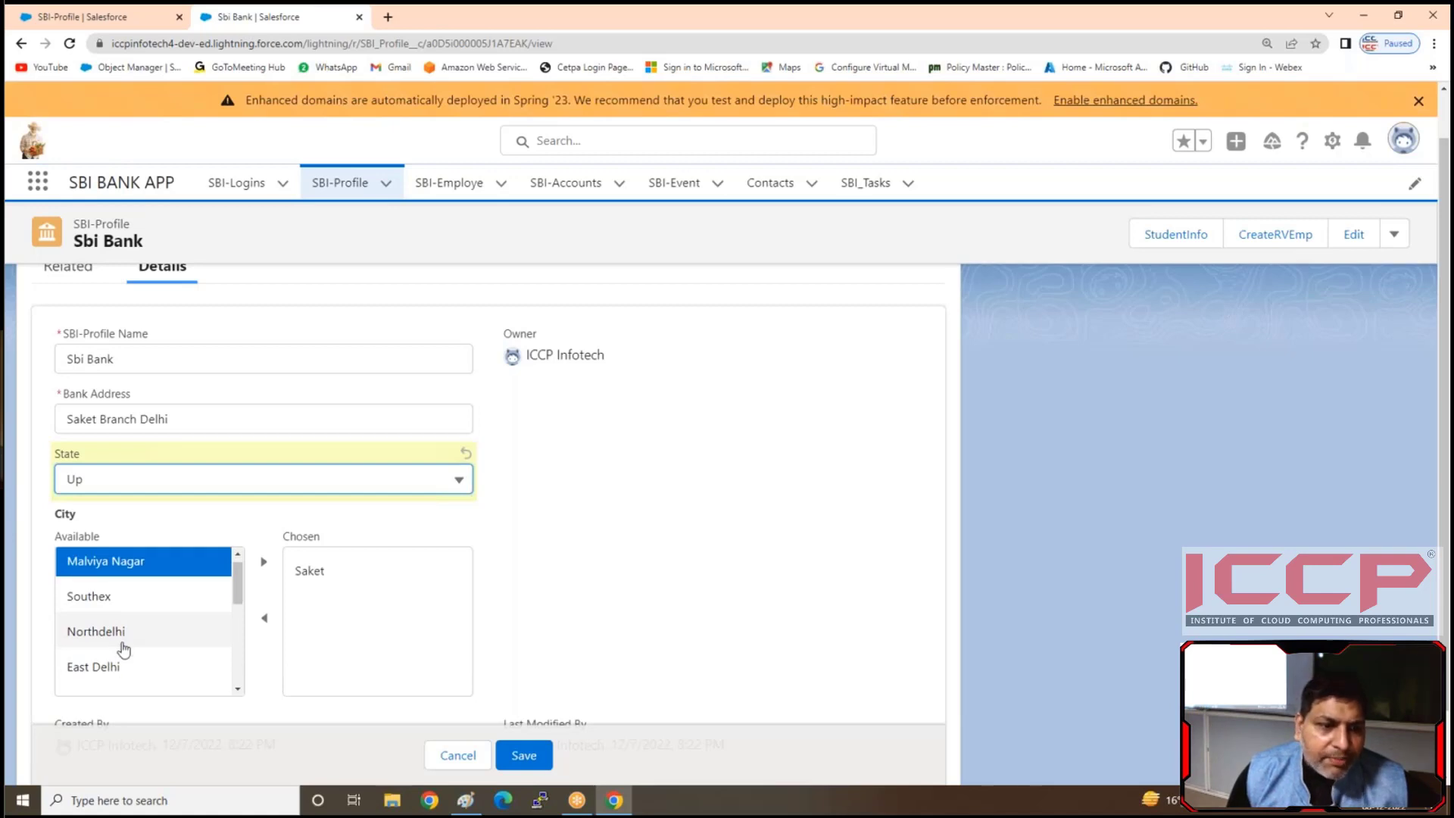
{"action": "scroll", "coordinate": [123, 649], "scroll_direction": "down", "scroll_amount": 2}
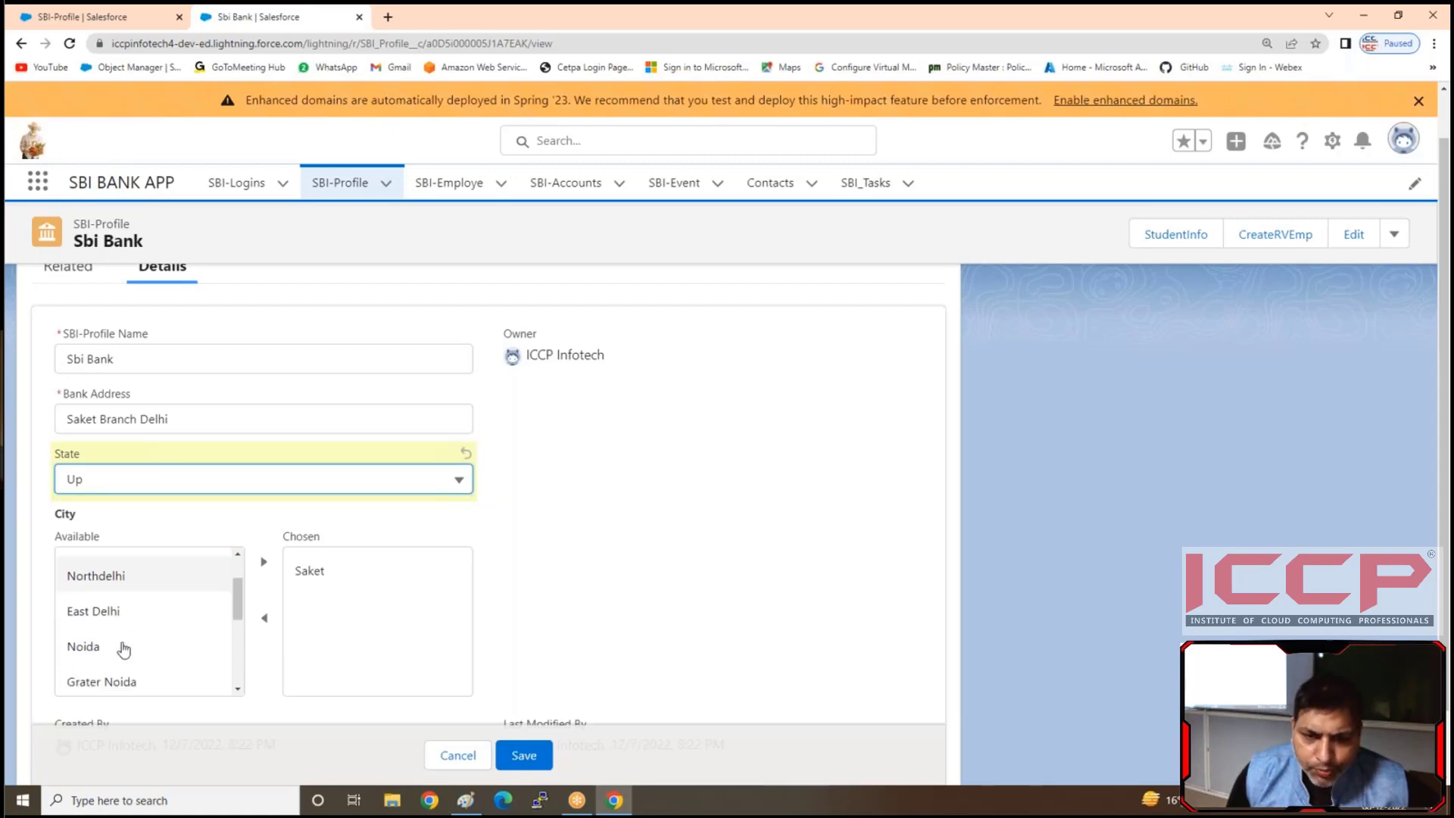
{"action": "scroll", "coordinate": [124, 649], "scroll_direction": "down", "scroll_amount": 2}
{"action": "scroll", "coordinate": [126, 642], "scroll_direction": "down", "scroll_amount": 3}
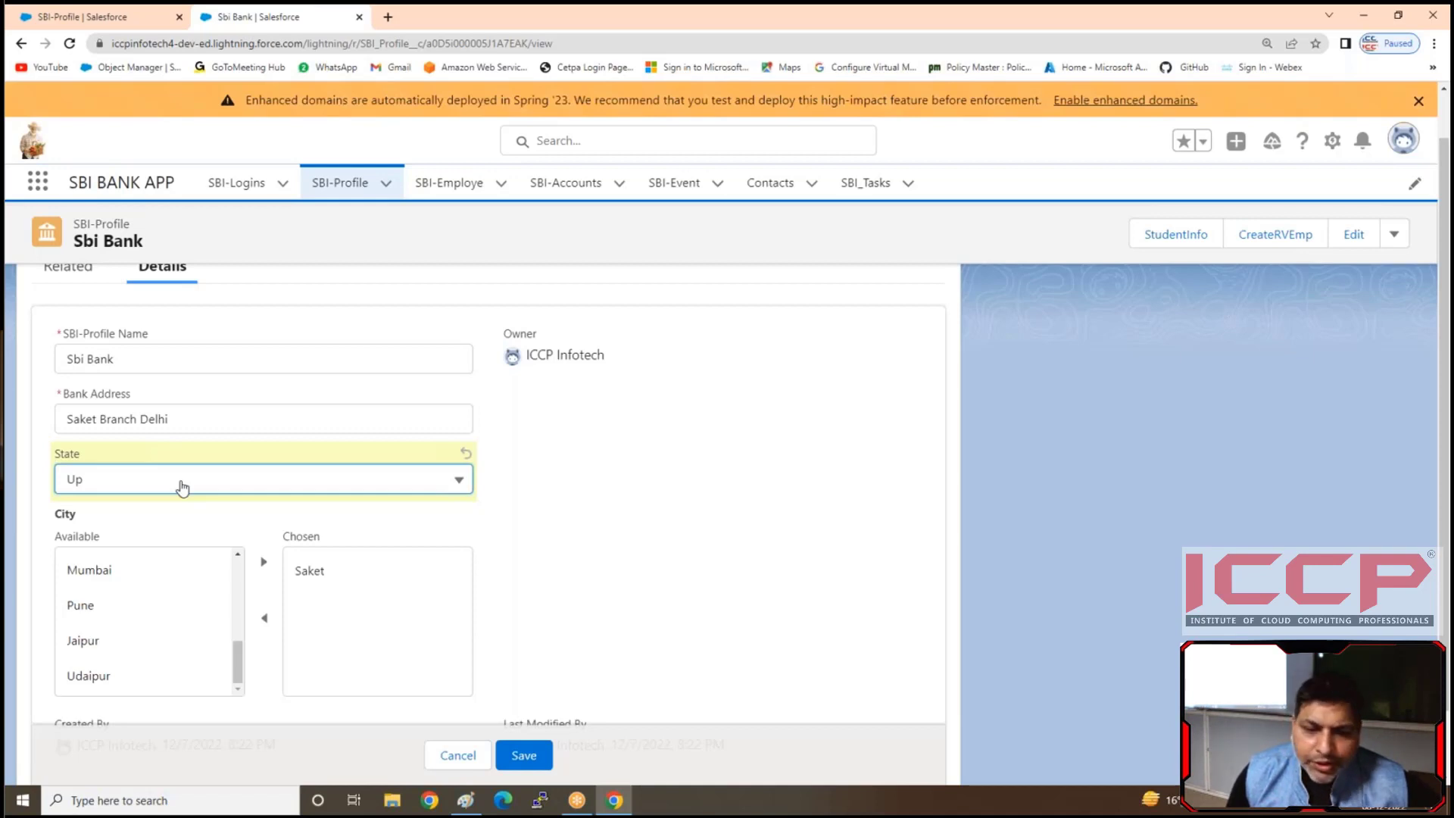
- Return to the new field dependency in Setup, make City the dependent field of State and continue to the filter rules
{"action": "key", "text": "ctrl+Page_Up"}
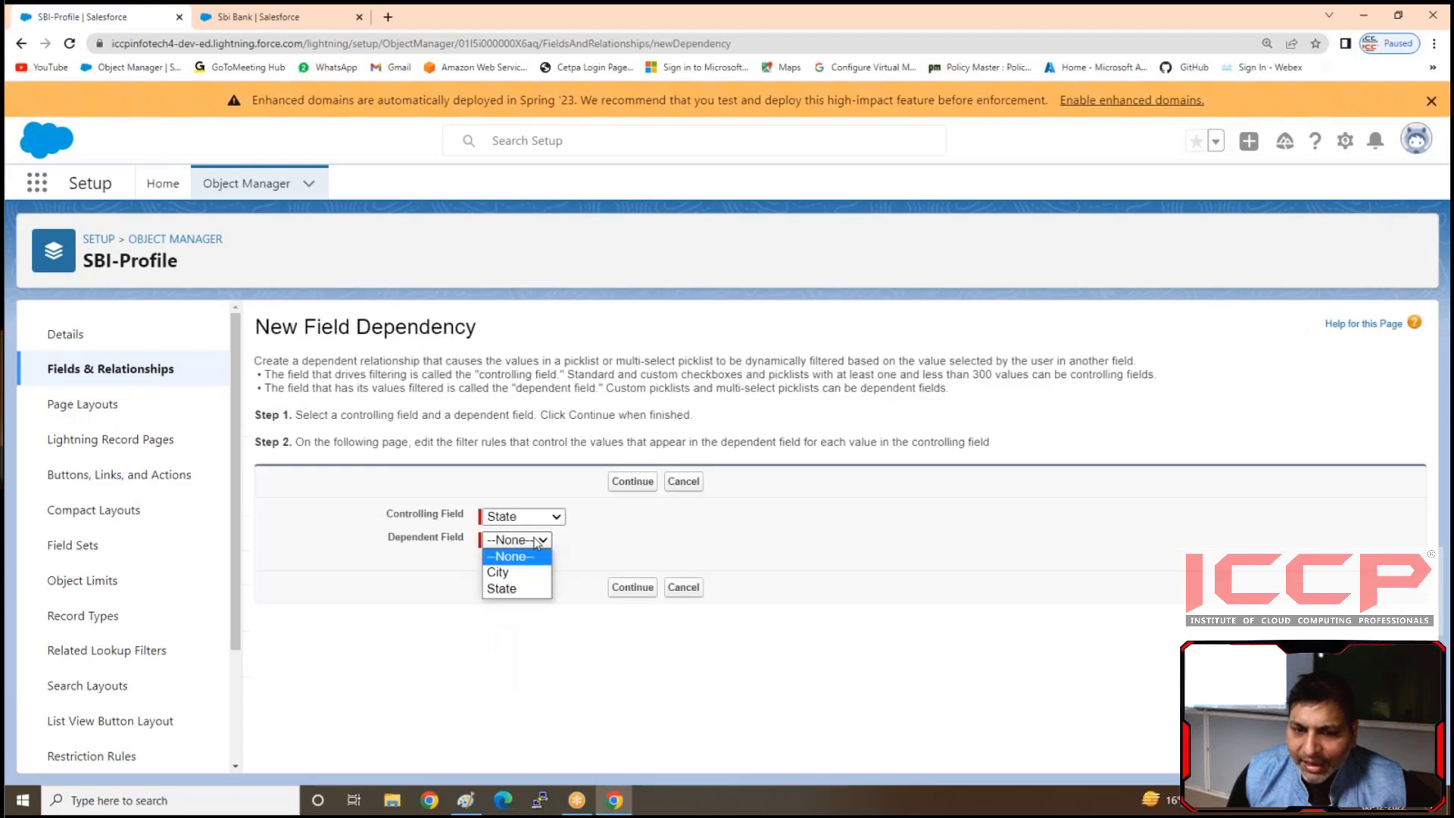
{"action": "left_click", "coordinate": [499, 561]}
{"action": "left_click", "coordinate": [633, 591]}
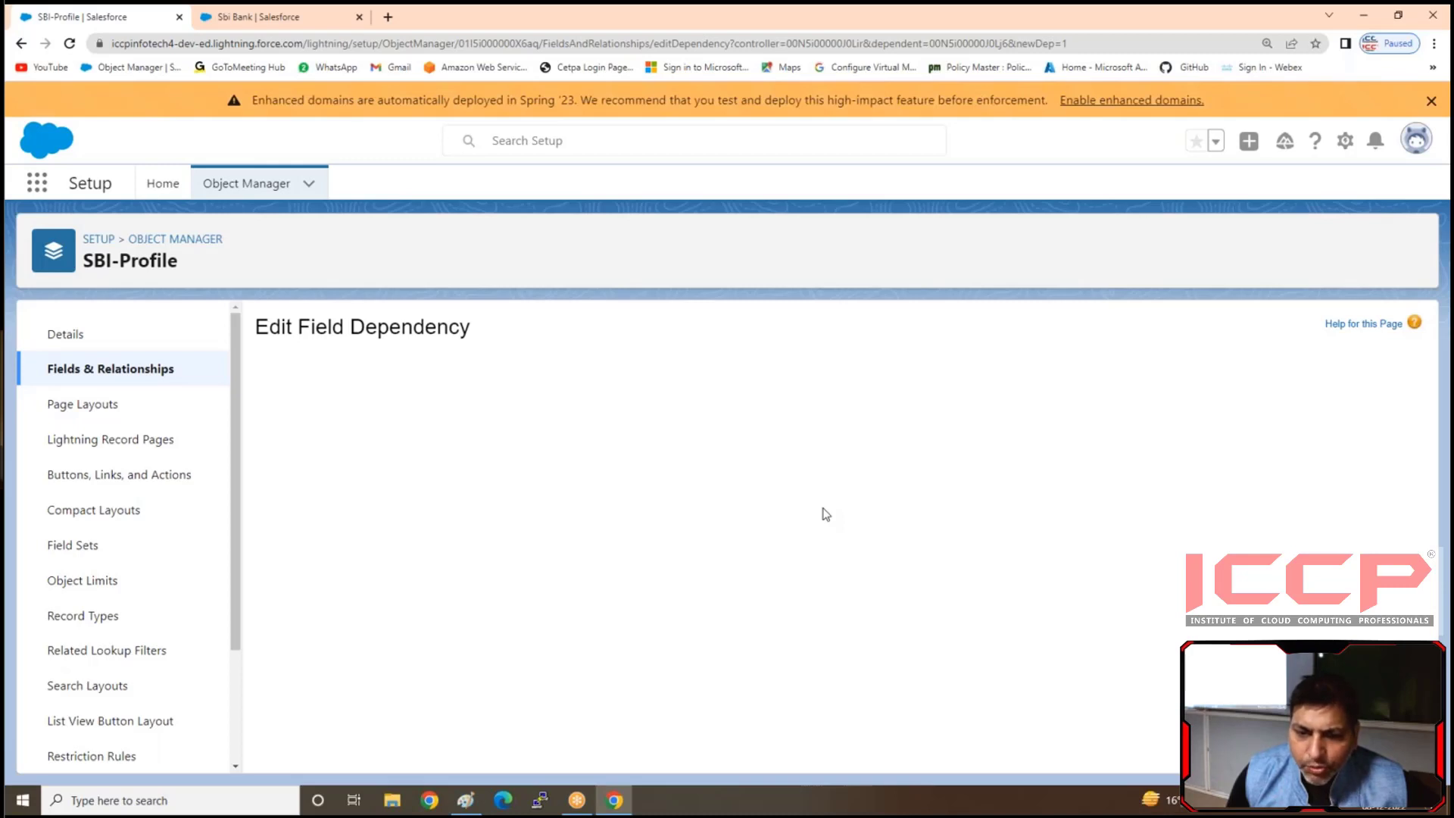
- Include Malviya Nagar, Southex, Northdelhi and East Delhi under Delhi, and Noida, Grater Noida, Agara and Mathura under Up
{"action": "scroll", "coordinate": [821, 493], "scroll_direction": "down", "scroll_amount": 5}
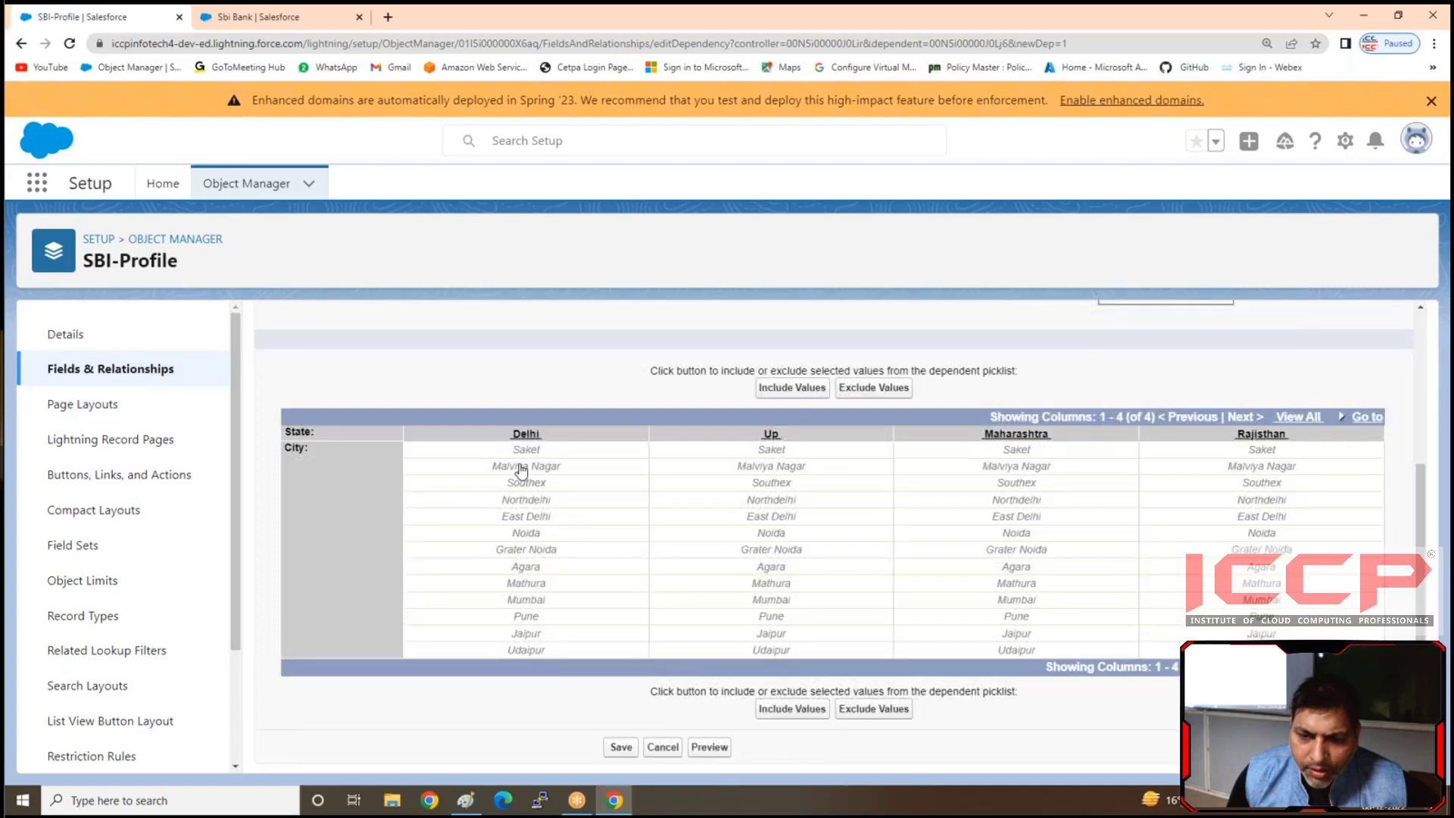
{"action": "left_click_drag", "start_coordinate": [521, 470], "coordinate": [525, 515]}
{"action": "left_click", "coordinate": [770, 532]}
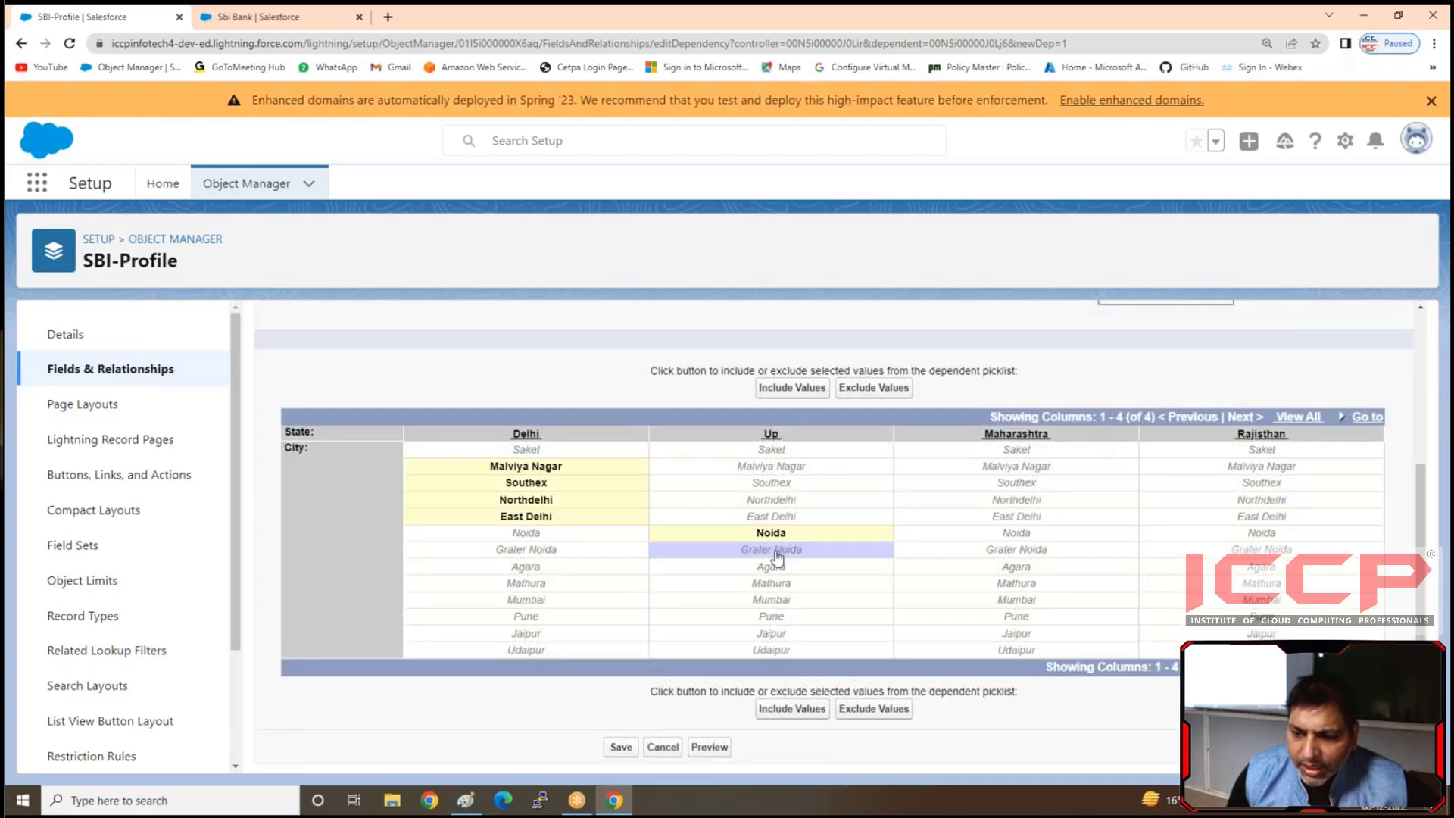
{"action": "left_click", "coordinate": [776, 556]}
{"action": "left_click", "coordinate": [771, 569]}
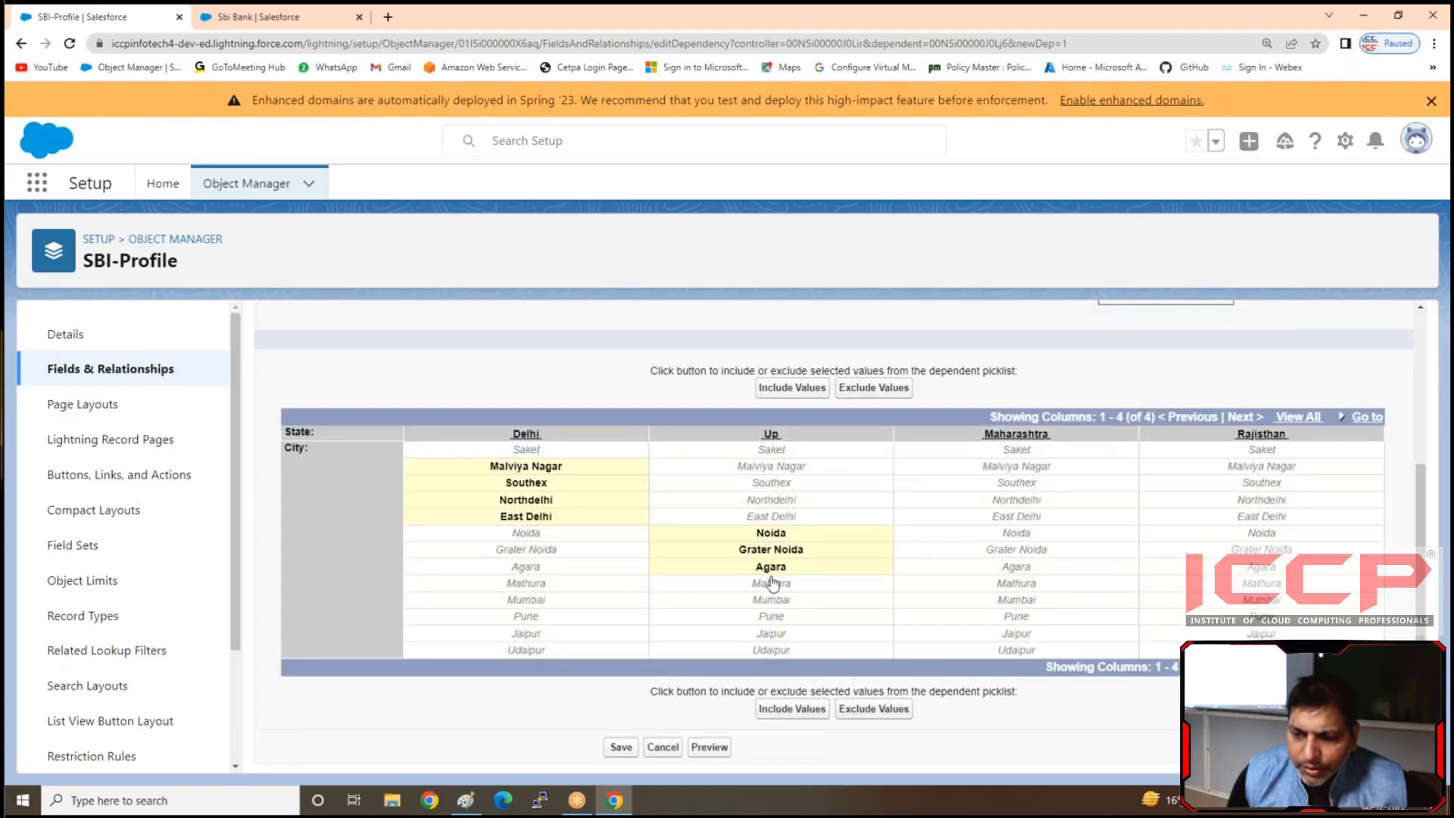
{"action": "left_click", "coordinate": [772, 582]}
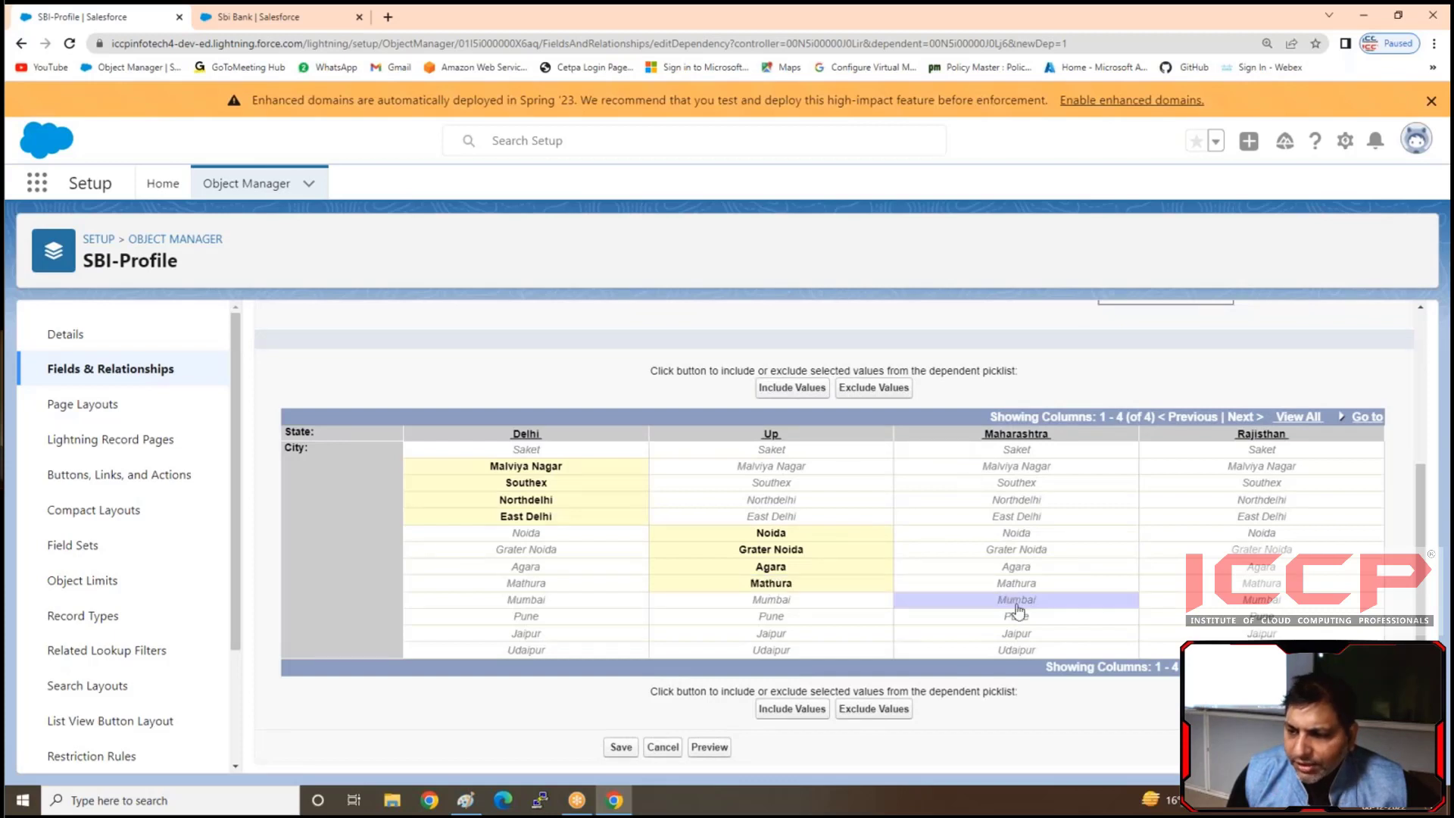
- Include Mumbai and Pune under Maharashtra, and Jaipur under Rajisthan in the dependency matrix
{"action": "left_click", "coordinate": [1016, 601]}
{"action": "double_click", "coordinate": [1015, 617]}
{"action": "left_click", "coordinate": [1262, 634]}
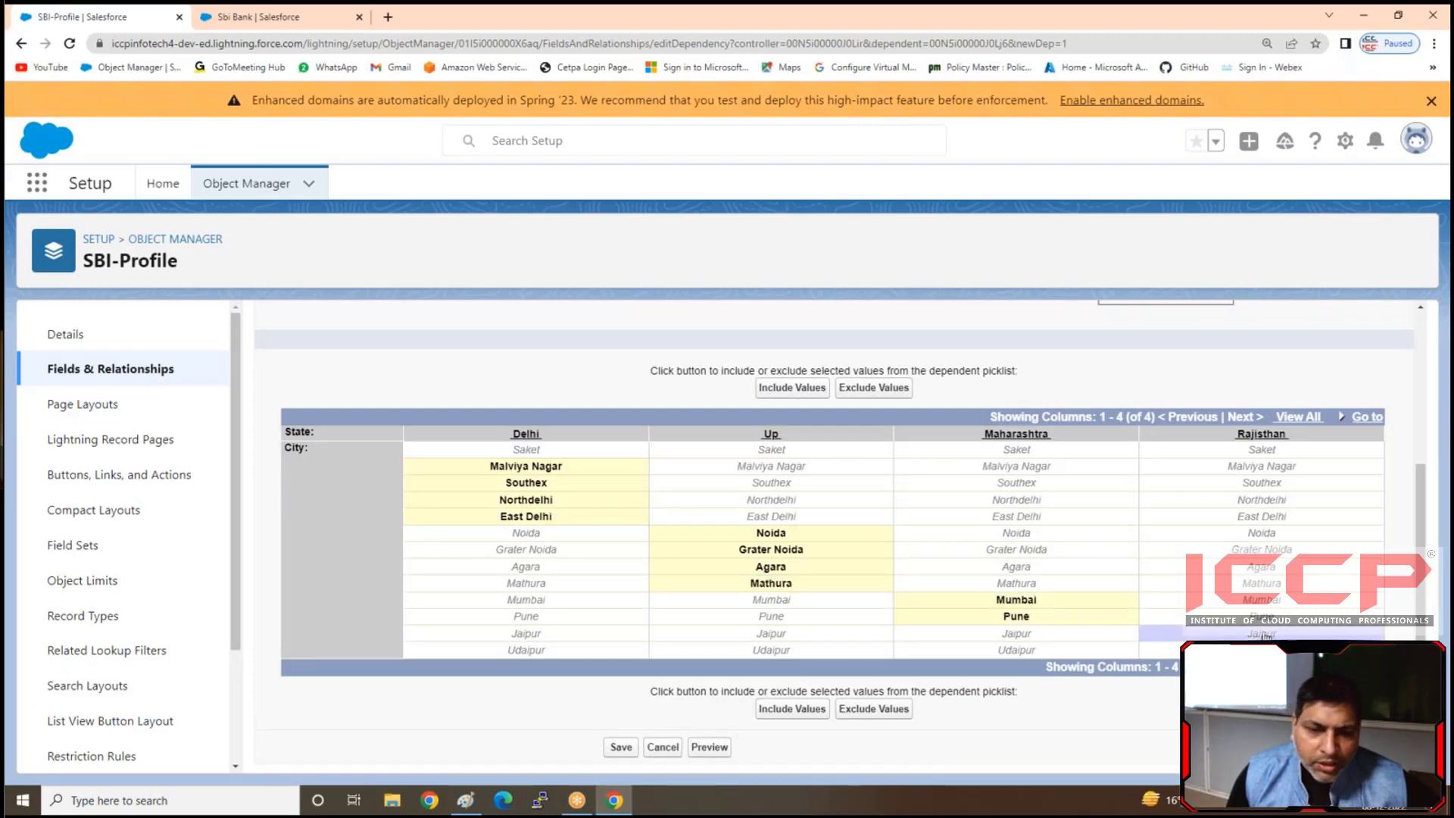
{"action": "double_click", "coordinate": [1263, 635]}
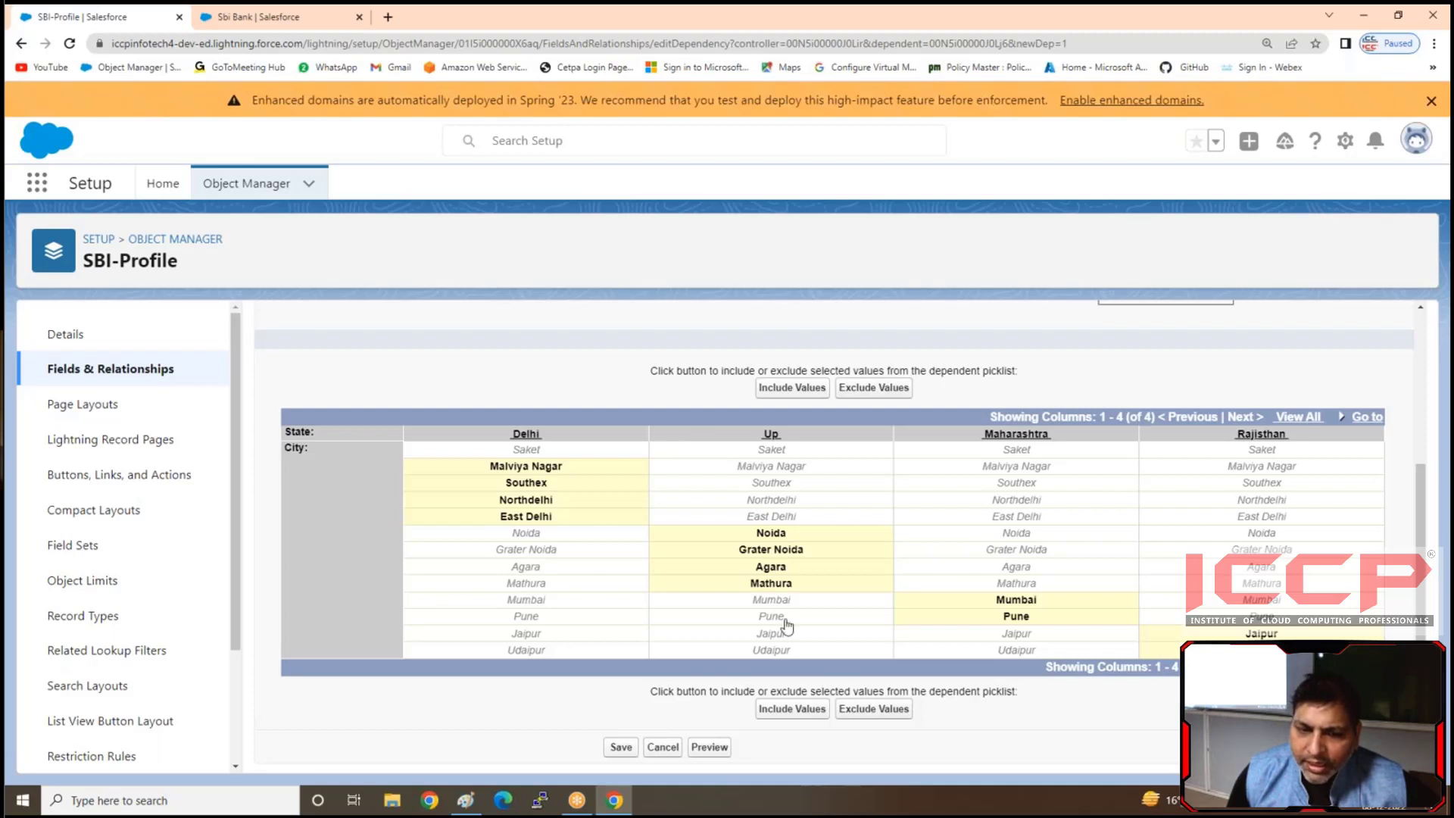
- Preview the dependent City values for the states Up and Maharashtra, and close the preview
{"action": "left_click", "coordinate": [708, 748]}
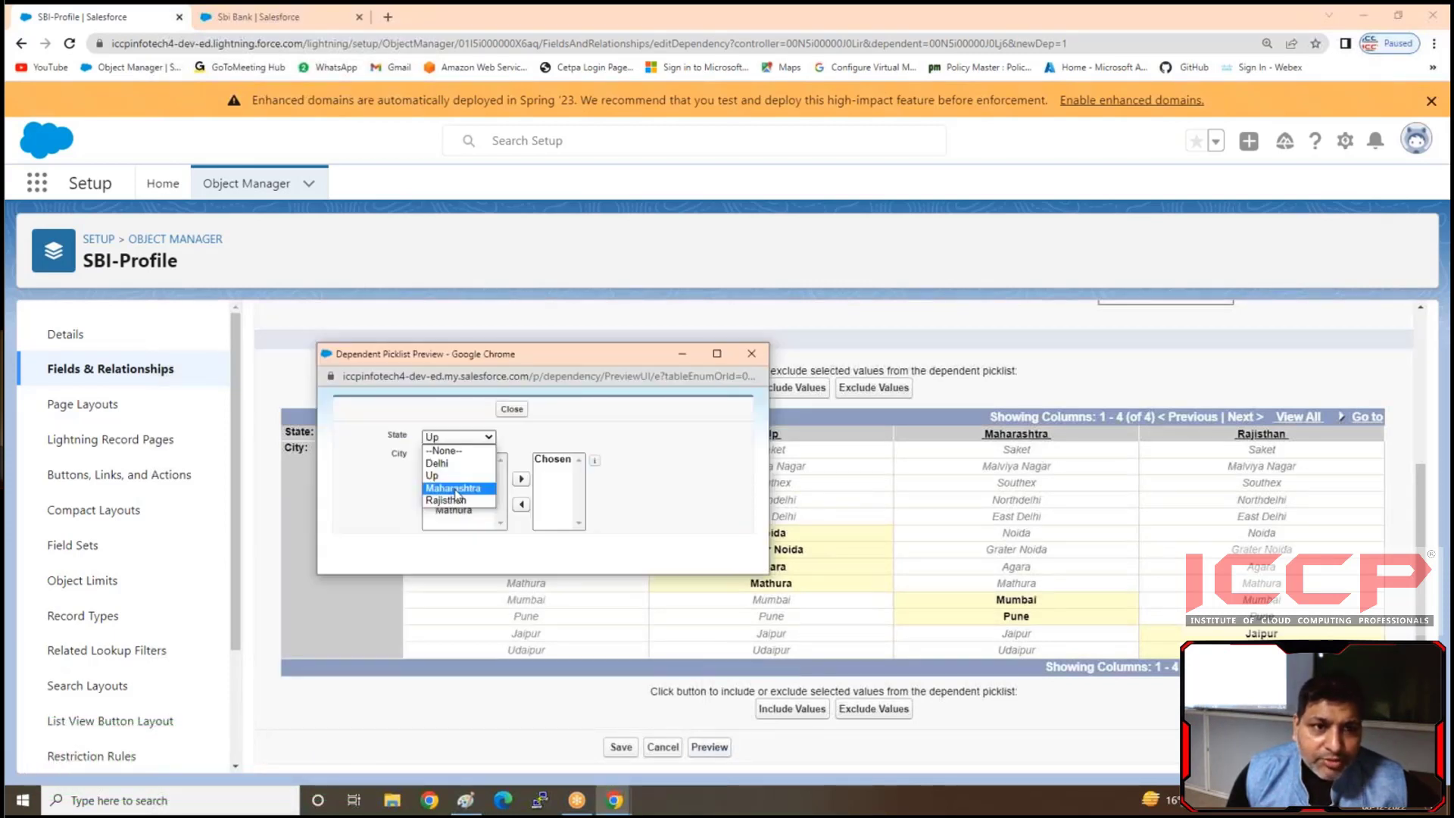
{"action": "left_click", "coordinate": [455, 489]}
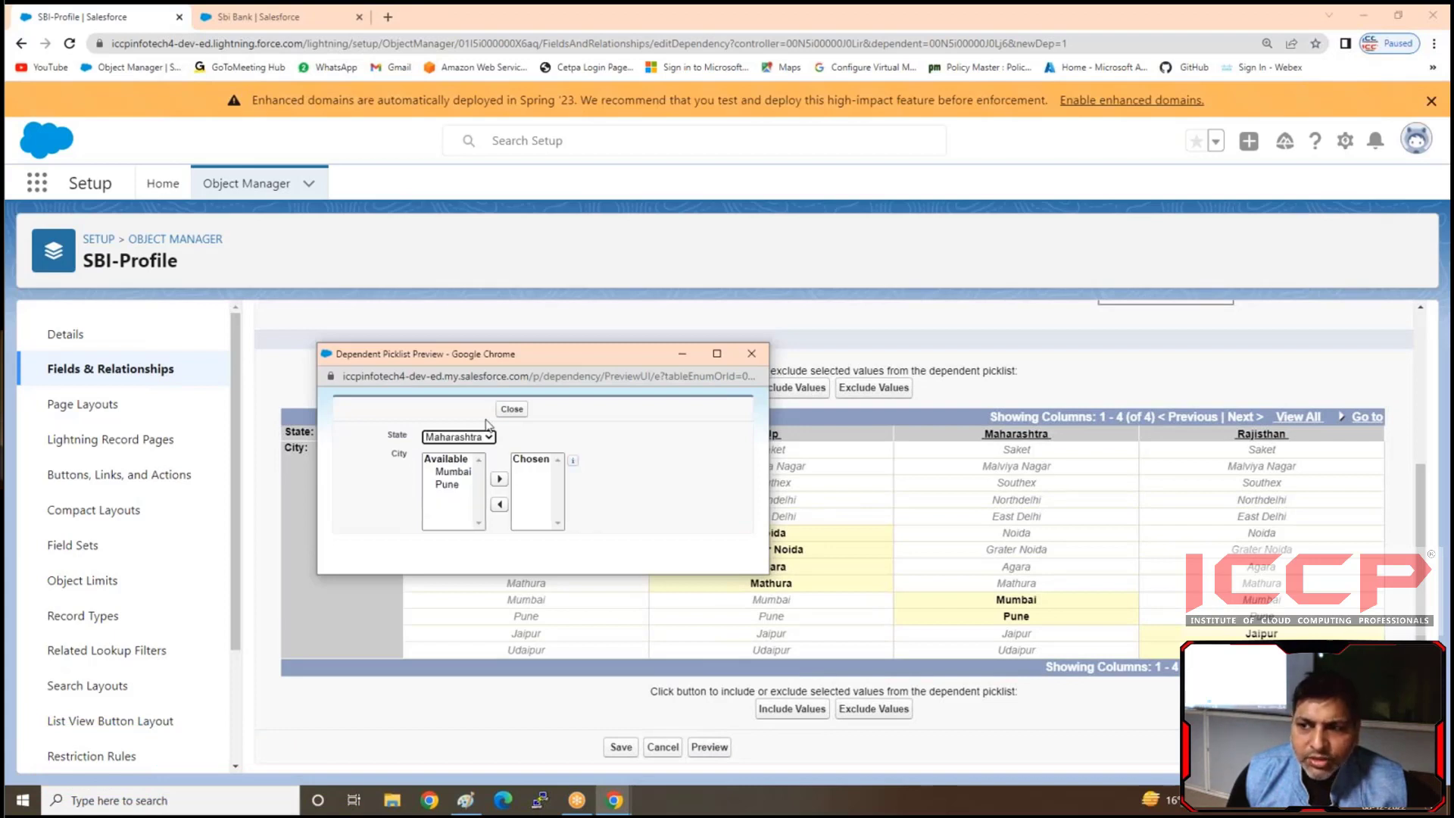
{"action": "left_click", "coordinate": [751, 352]}
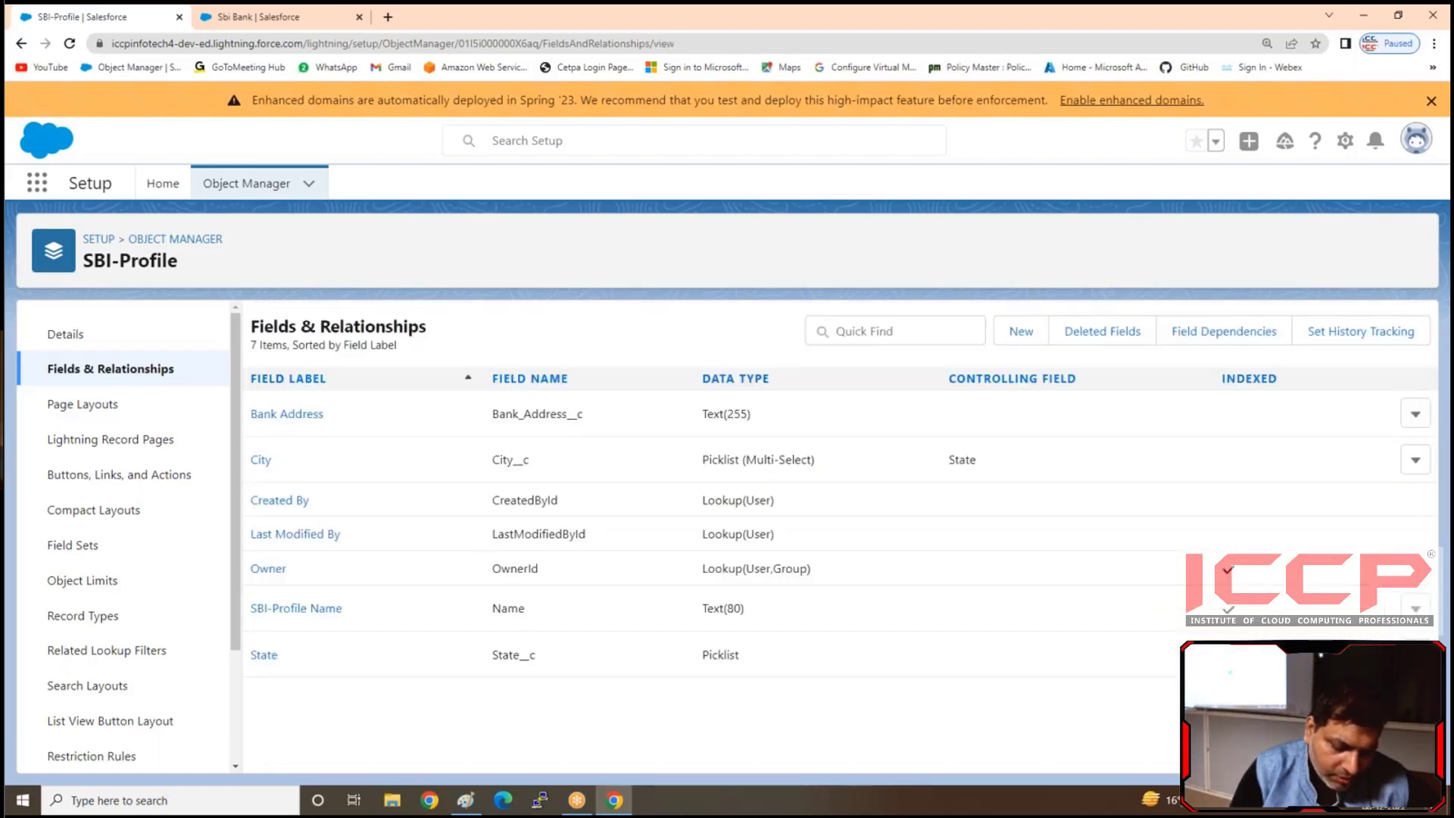
- Try to save a new SBI-Profile record named Icici Bank with the Bank Address Noida sector 15
{"action": "key", "text": "ctrl+Tab"}
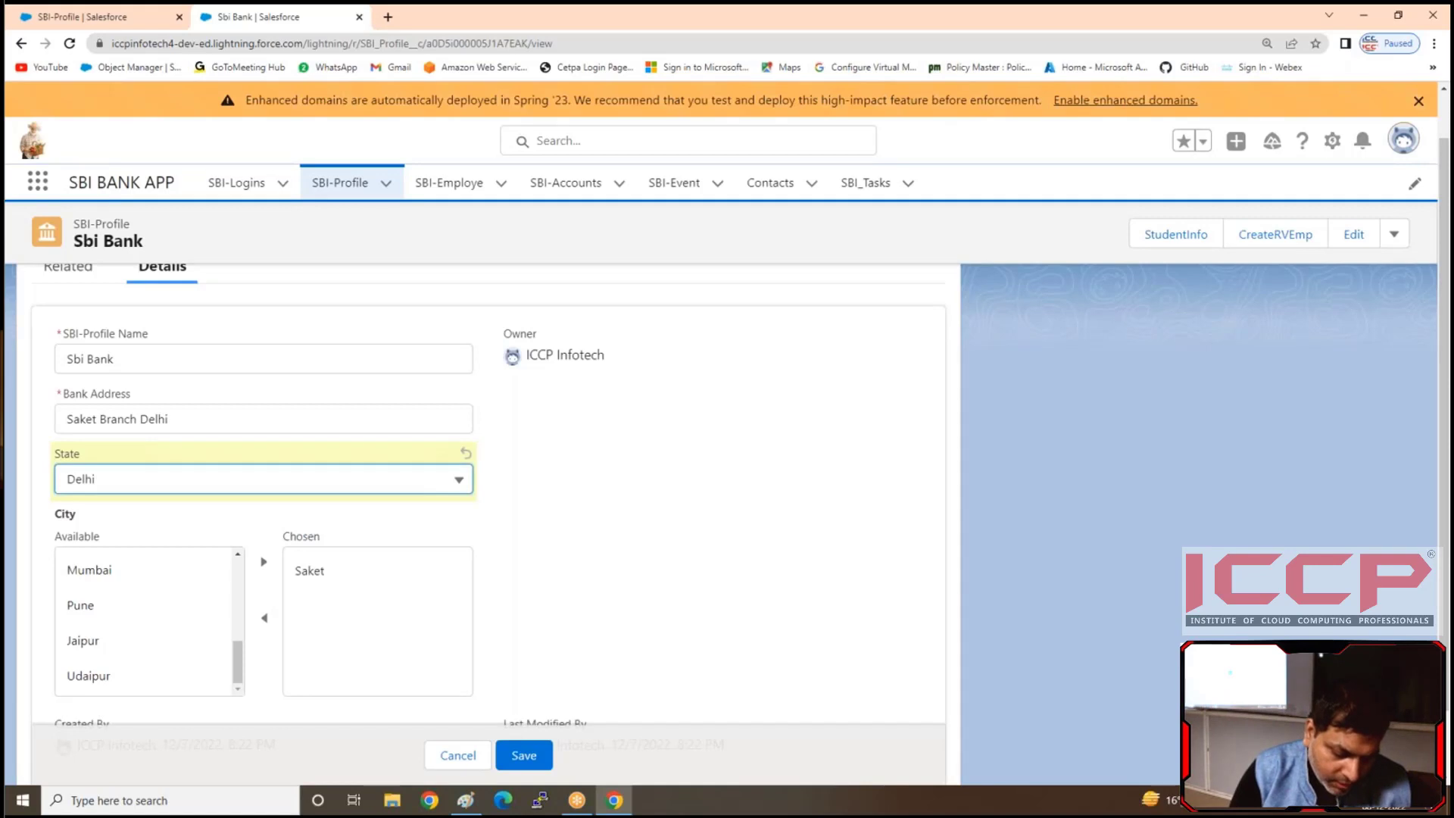
{"action": "left_click", "coordinate": [749, 497]}
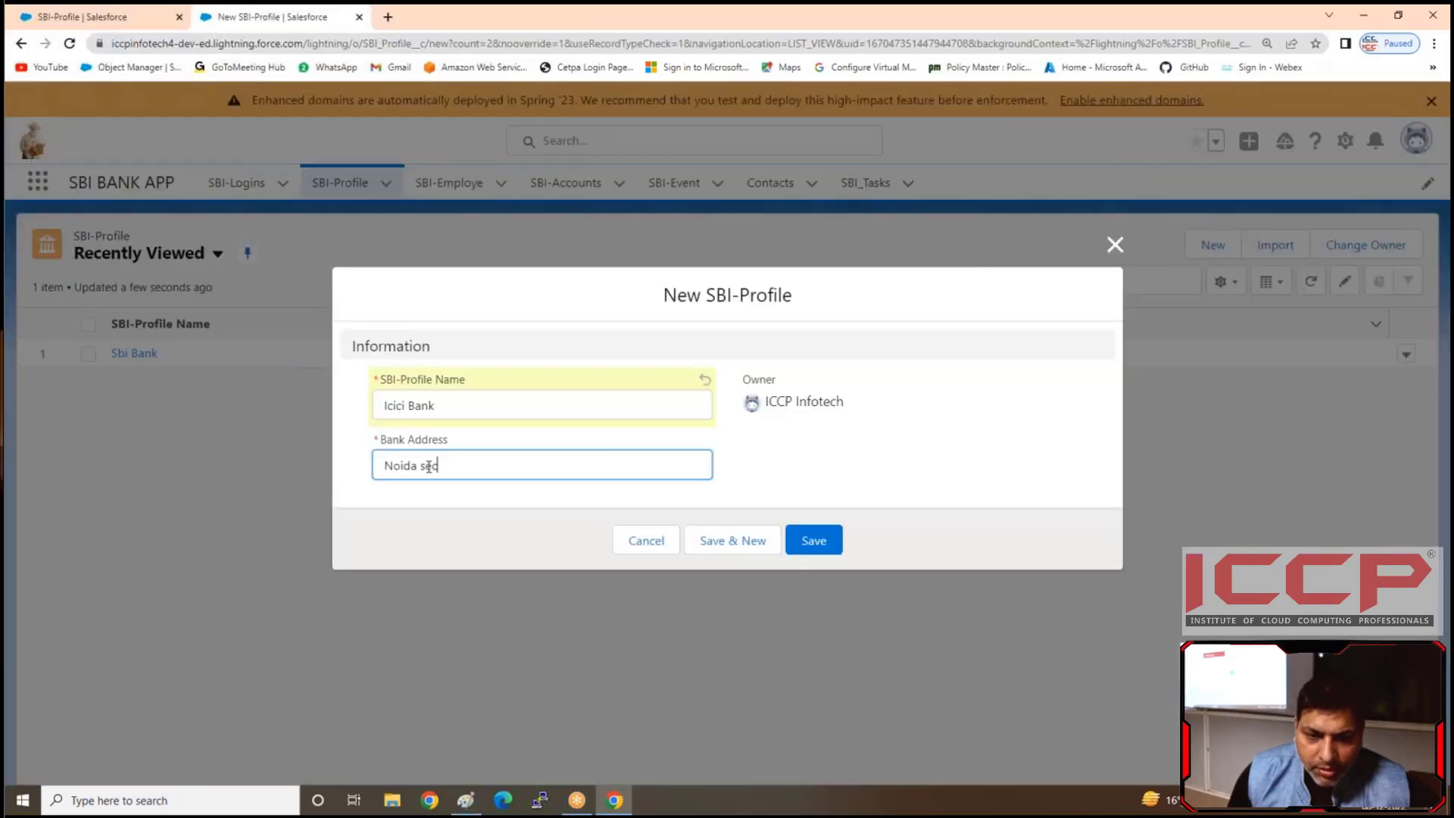
{"action": "type", "text": "ctor 15"}
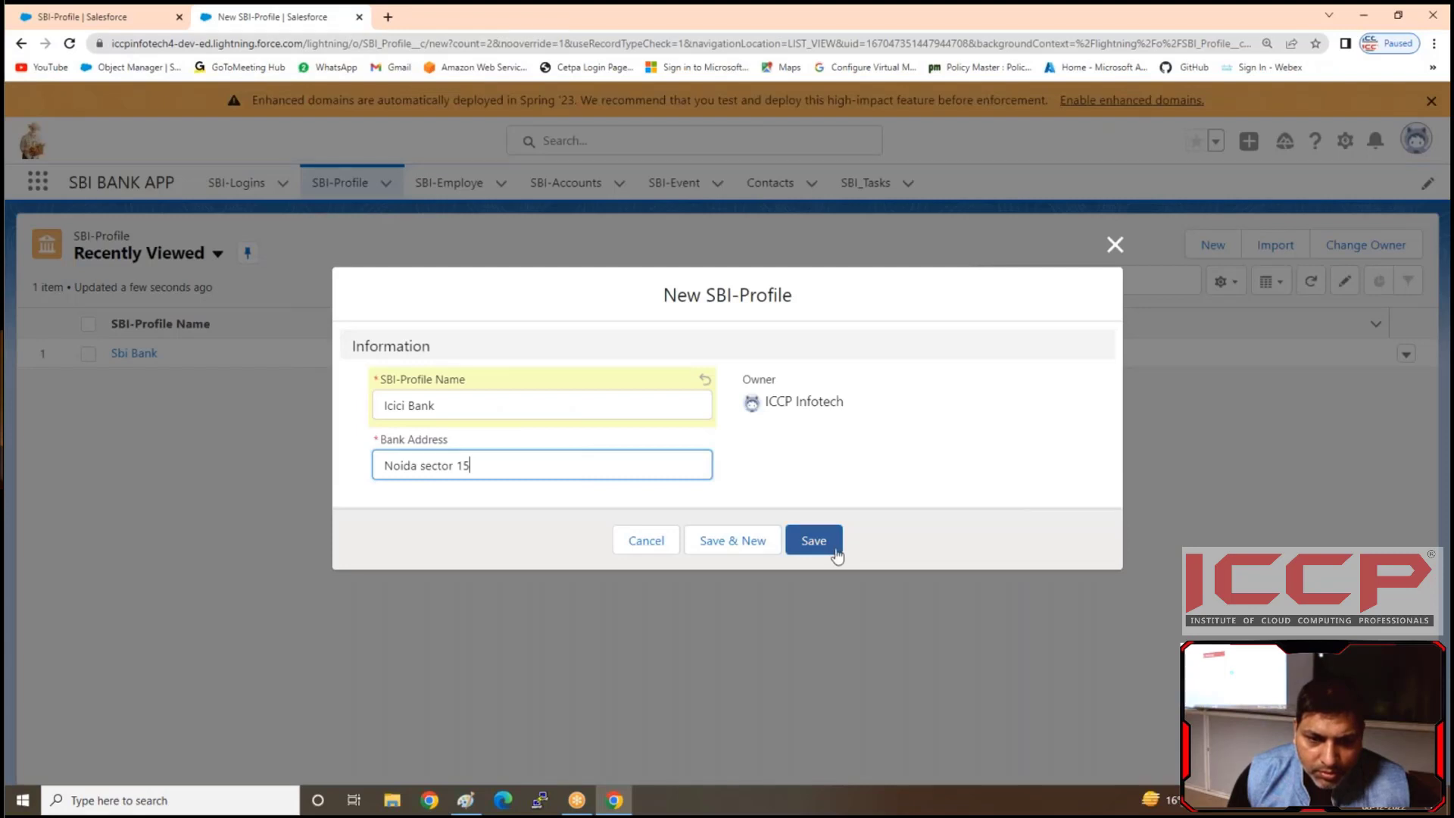
{"action": "left_click", "coordinate": [835, 554]}
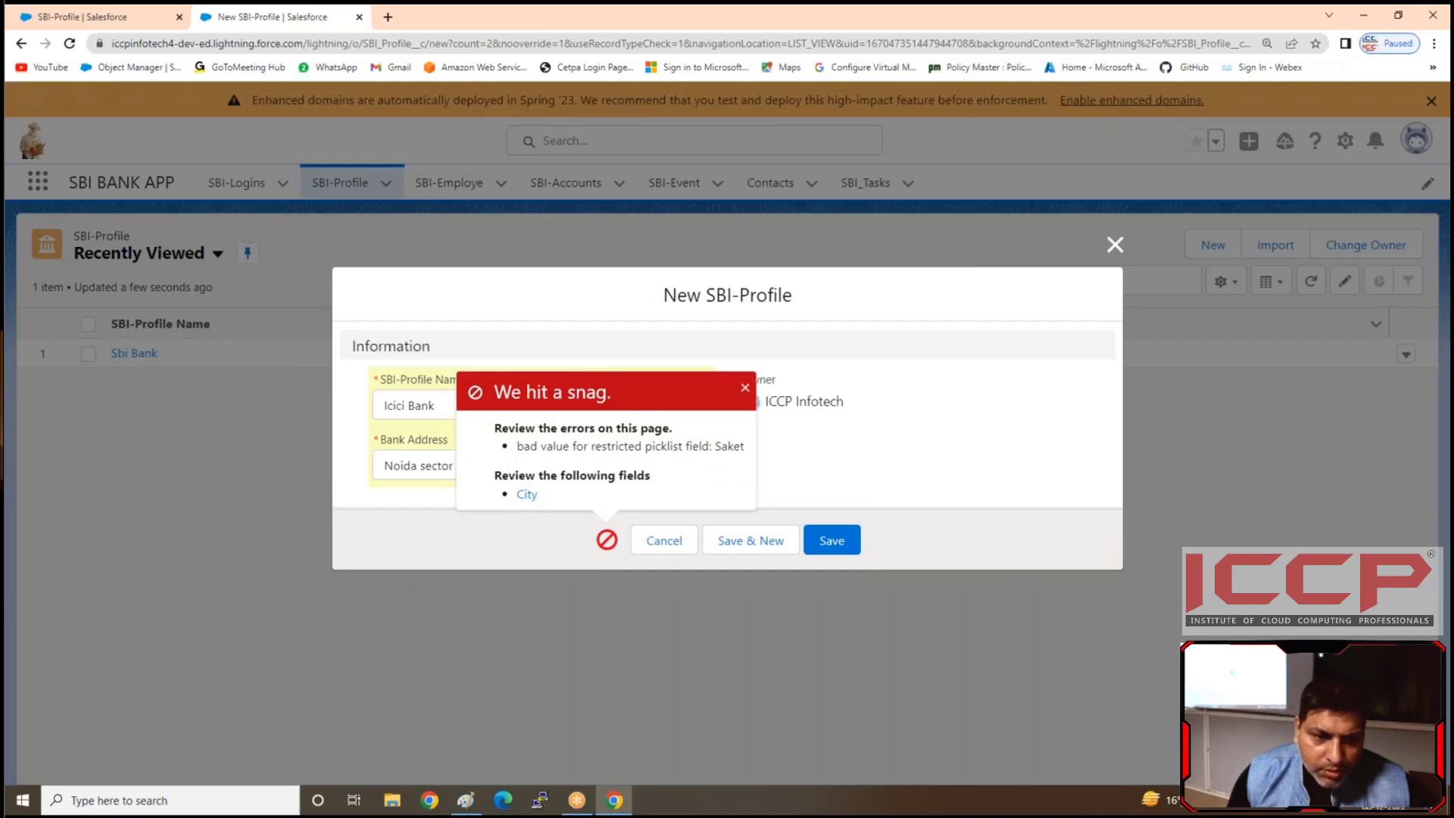
- Shorten the Bank Address to sector 15, try to save the Icici Bank record again and discard it
{"action": "left_click", "coordinate": [529, 498]}
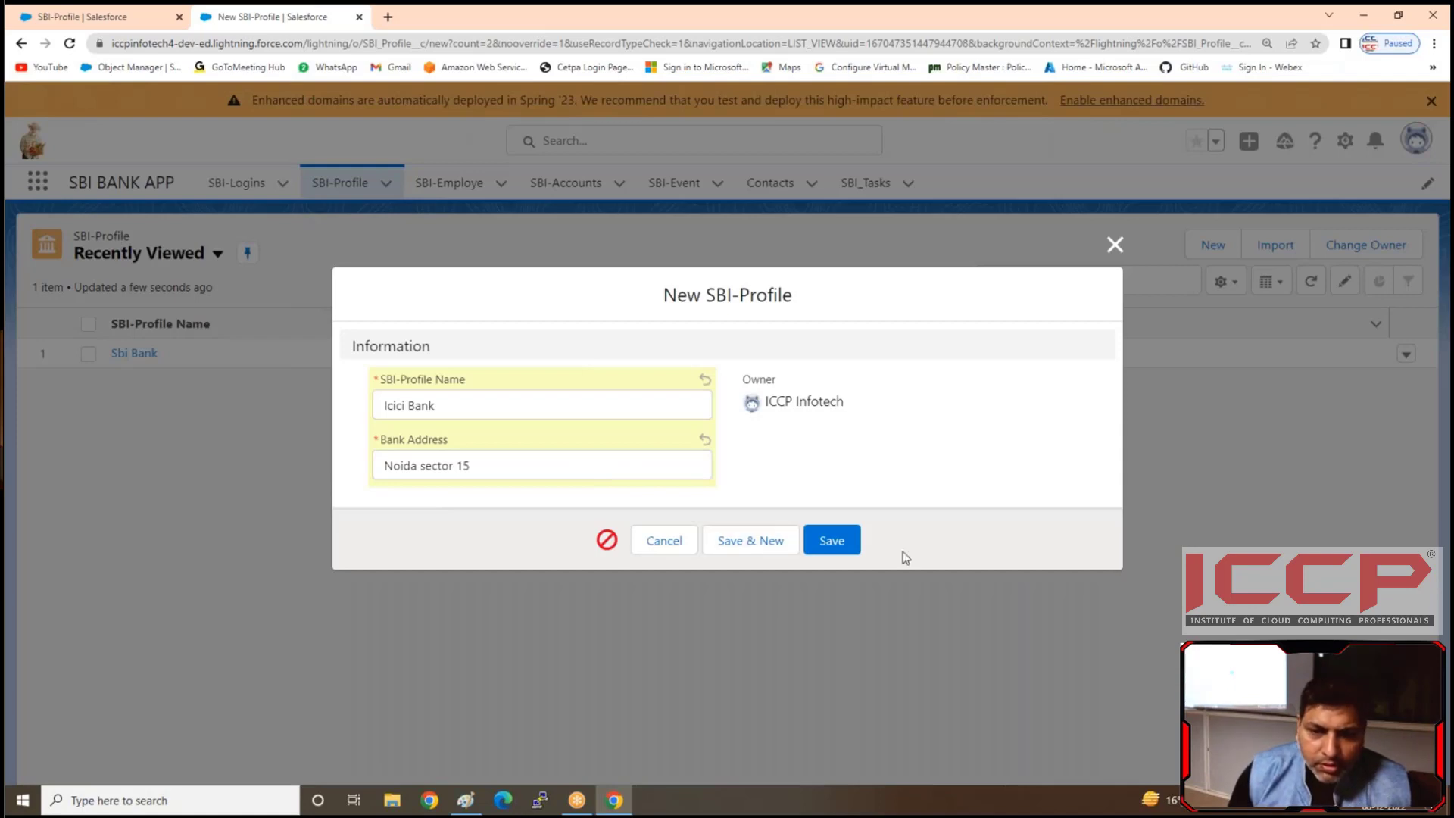
{"action": "left_click", "coordinate": [493, 464]}
{"action": "left_click", "coordinate": [422, 464]}
{"action": "key", "text": "BackSpace"}
{"action": "key", "text": "BackSpace"}
{"action": "key", "text": "BackSpace"}
{"action": "key", "text": "BackSpace"}
{"action": "key", "text": "BackSpace"}
{"action": "key", "text": "BackSpace"}
{"action": "left_click", "coordinate": [838, 541]}
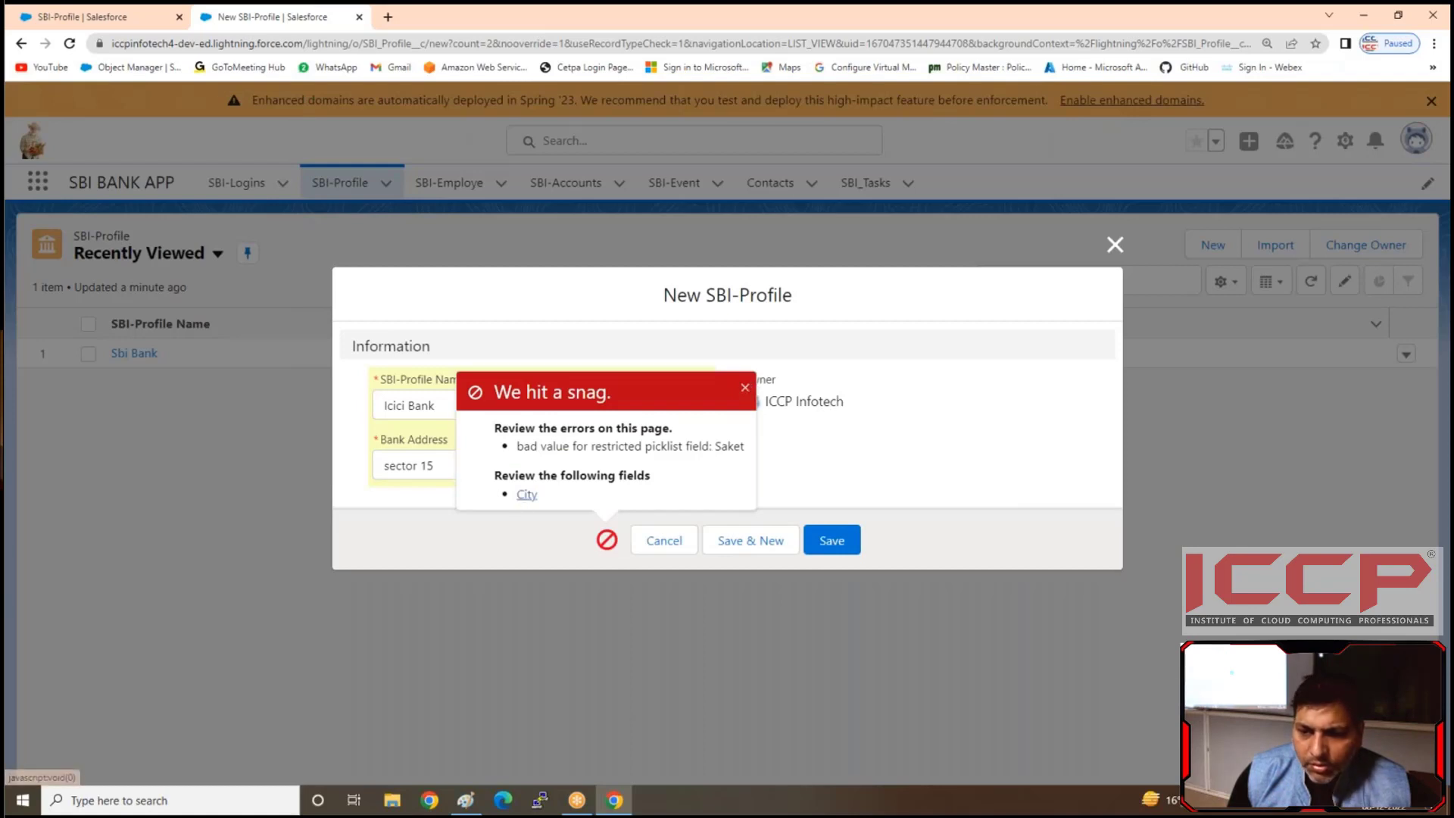
{"action": "left_click", "coordinate": [745, 388]}
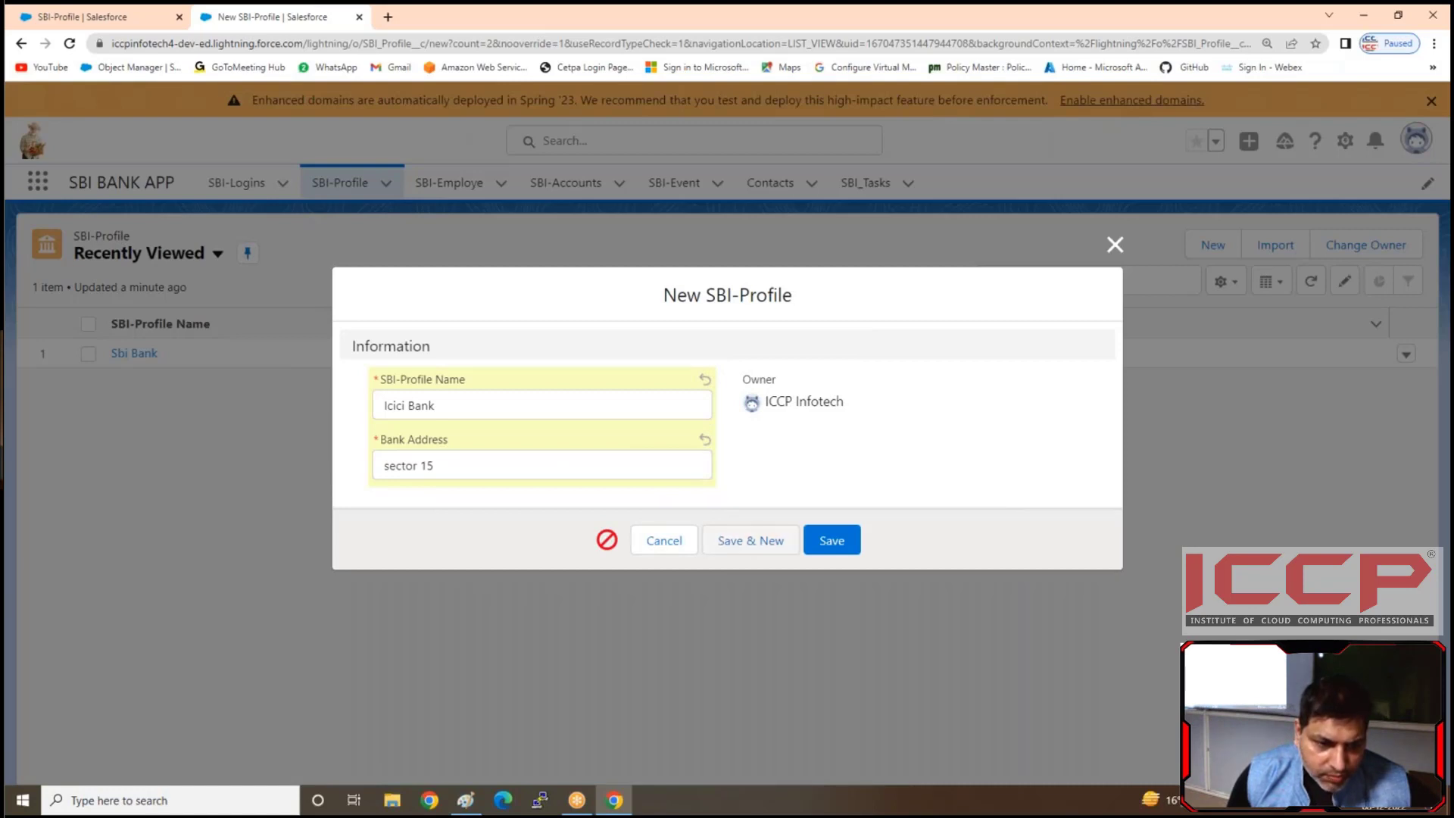
{"action": "left_click", "coordinate": [1114, 245]}
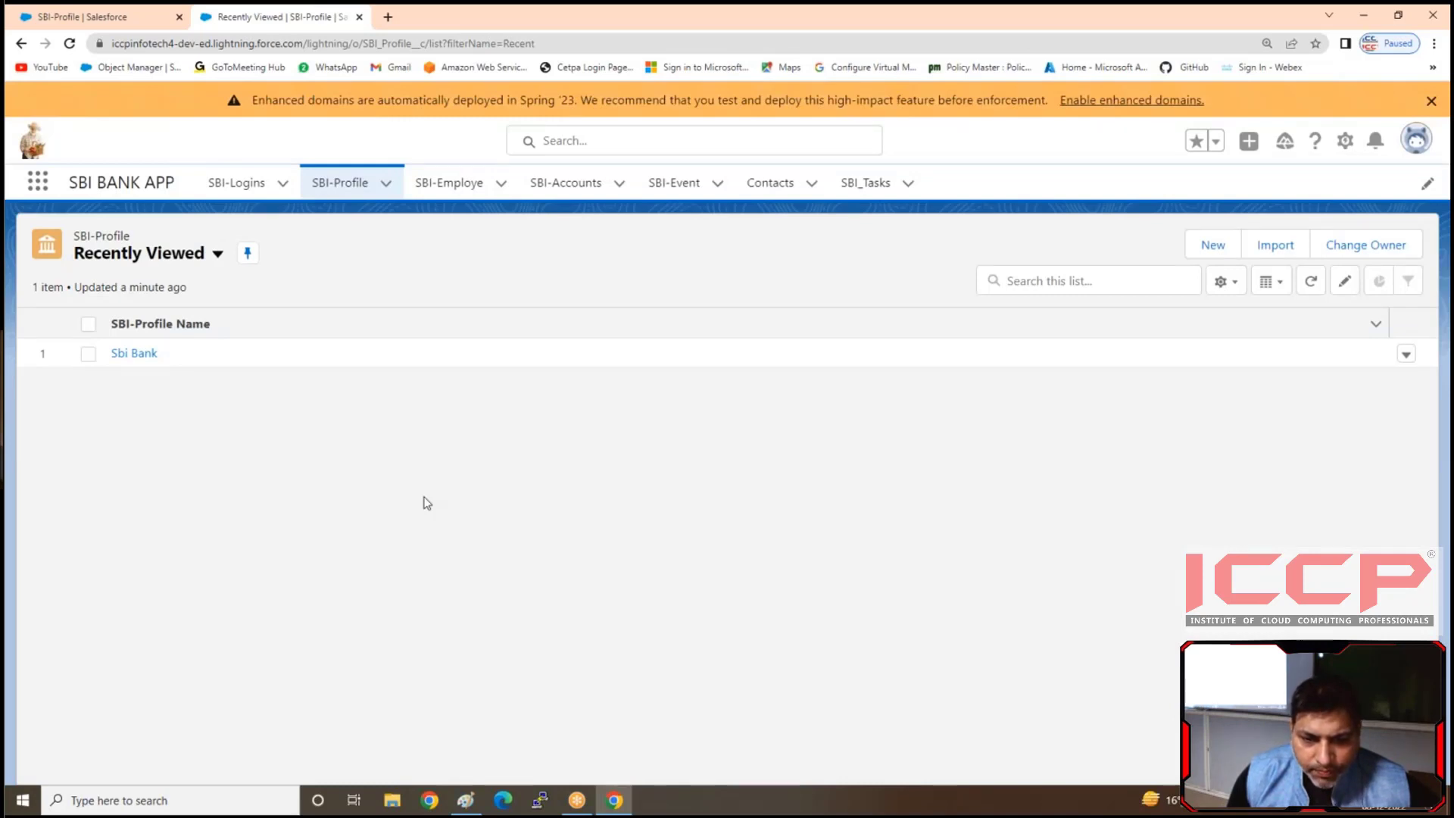
- Edit the State field in Setup so its picklist is not restricted to the defined value set, and save it
{"action": "left_click", "coordinate": [98, 17]}
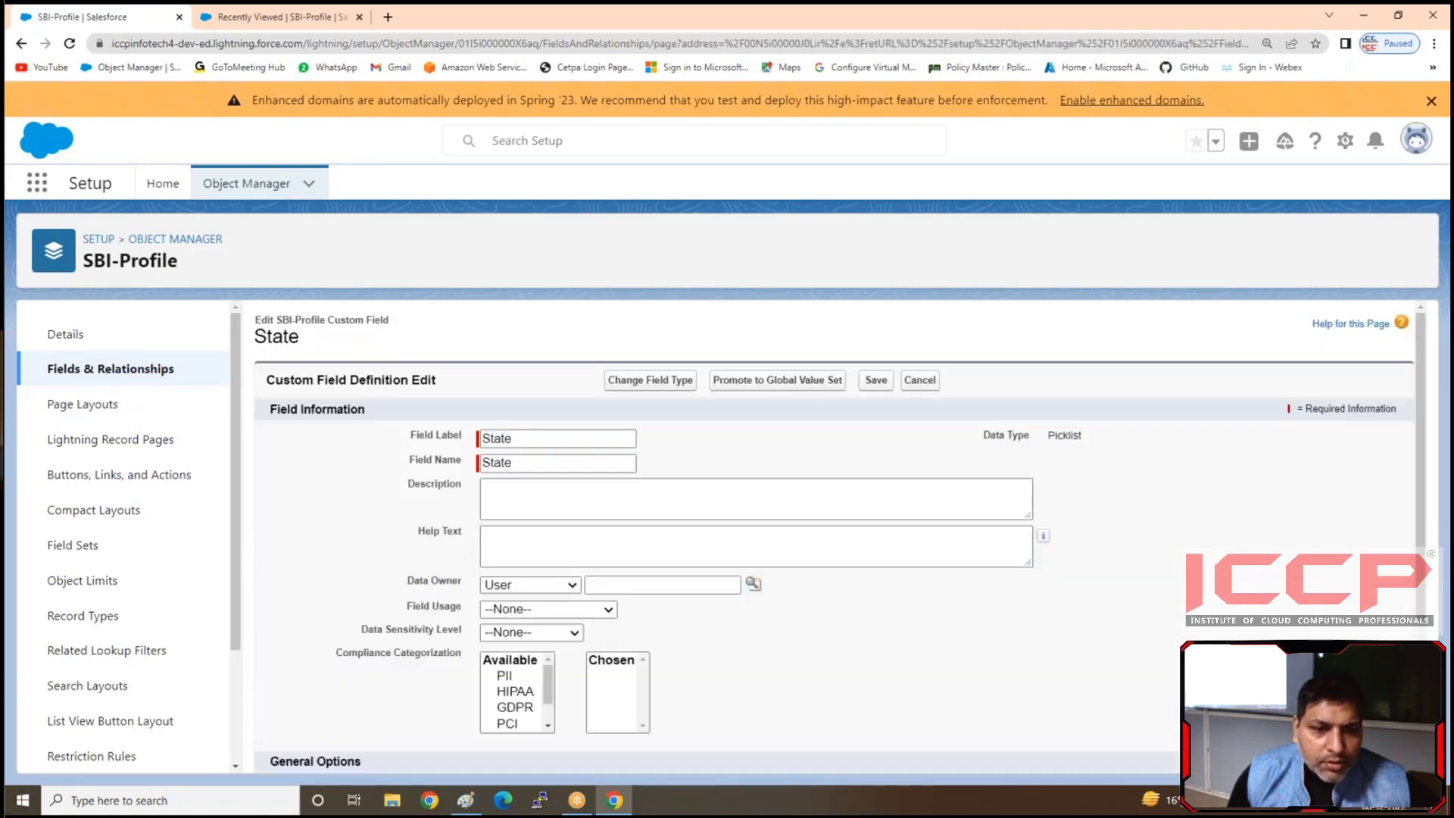
{"action": "scroll", "coordinate": [409, 469], "scroll_direction": "down", "scroll_amount": 3}
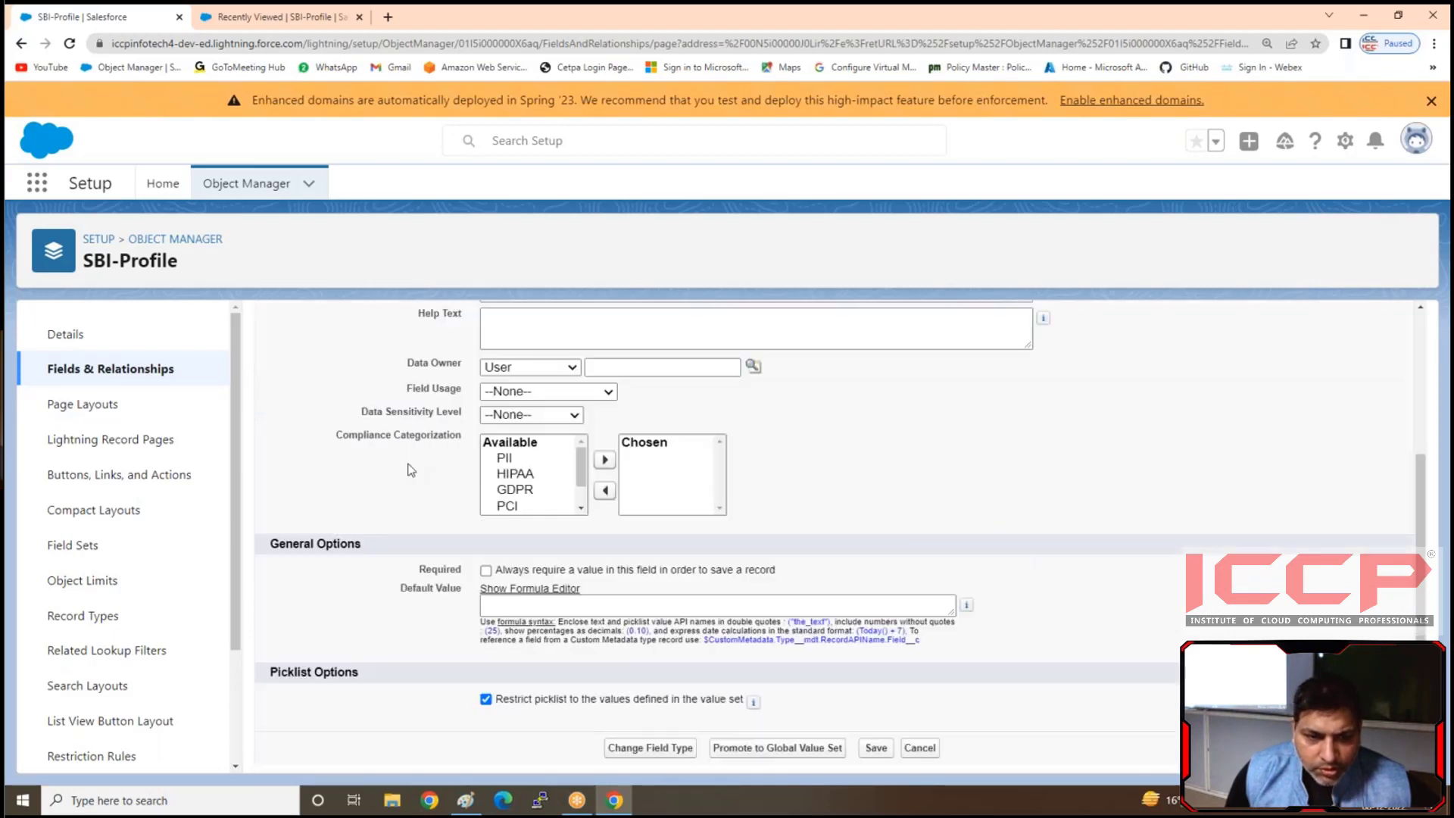
{"action": "scroll", "coordinate": [409, 469], "scroll_direction": "up", "scroll_amount": 3}
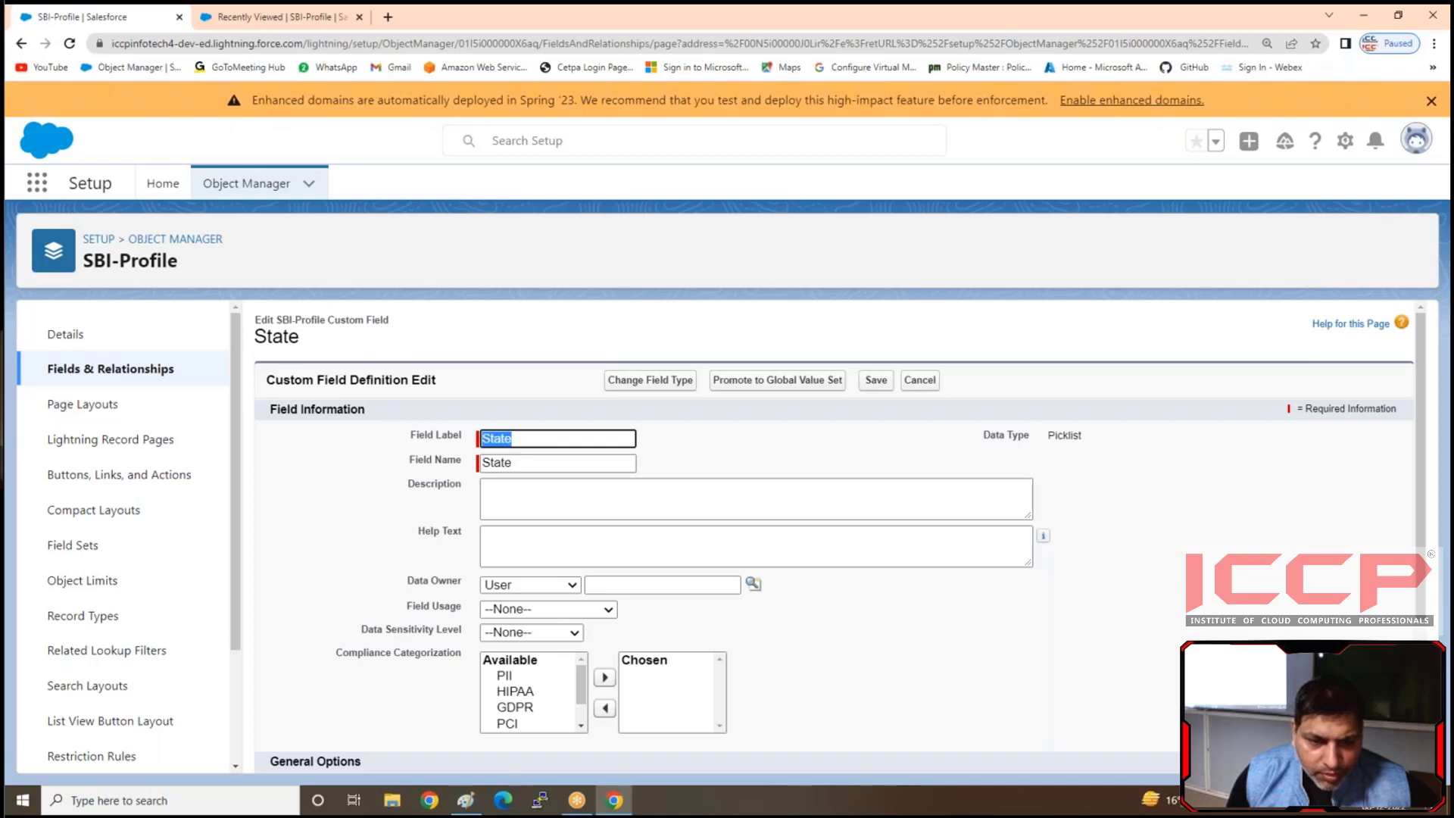
{"action": "left_click", "coordinate": [552, 586]}
{"action": "left_click", "coordinate": [552, 586]}
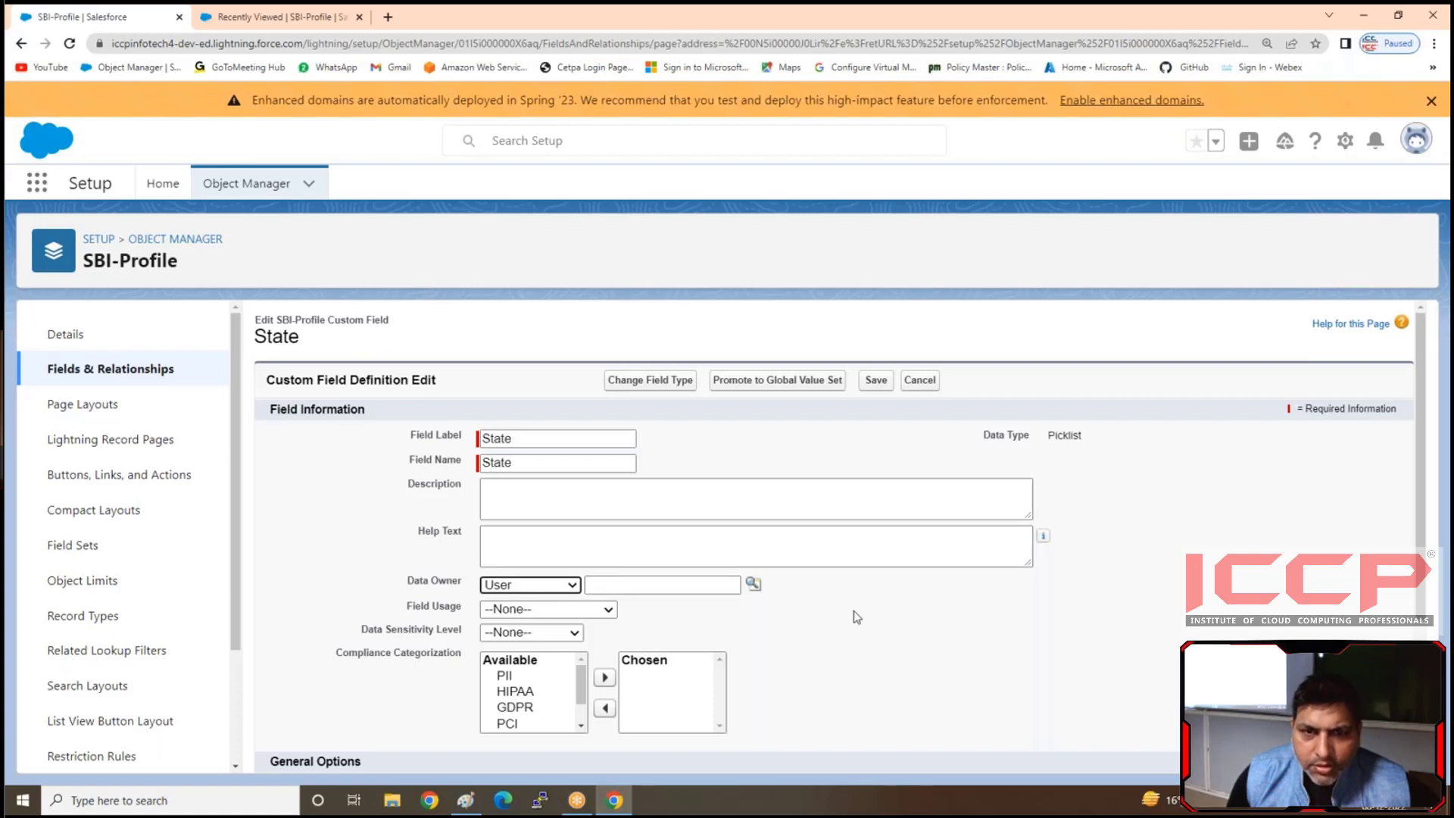
{"action": "scroll", "coordinate": [853, 610], "scroll_direction": "down", "scroll_amount": 1}
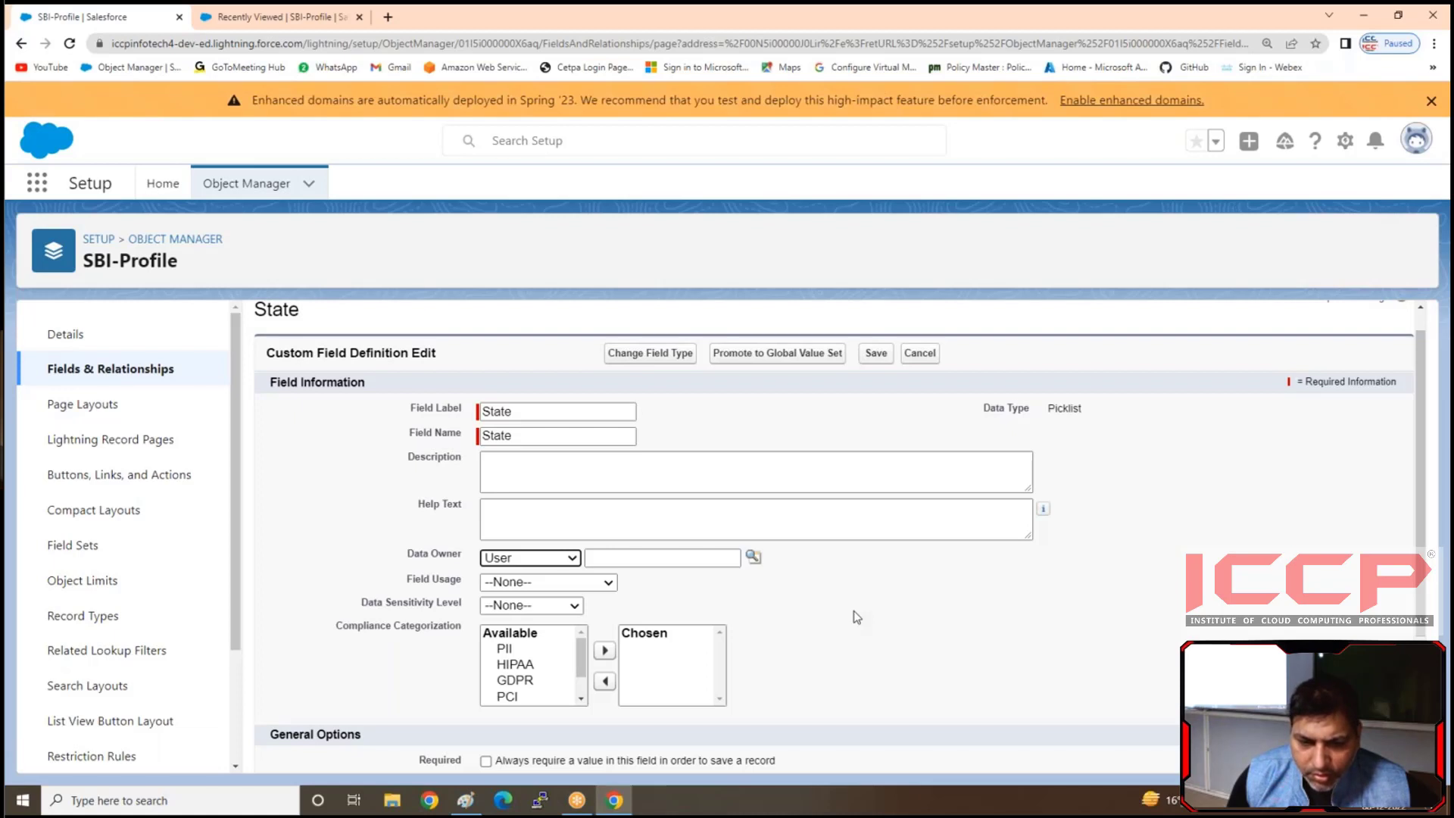
{"action": "scroll", "coordinate": [852, 610], "scroll_direction": "down", "scroll_amount": 1}
{"action": "left_click", "coordinate": [542, 535]}
{"action": "scroll", "coordinate": [437, 387], "scroll_direction": "down", "scroll_amount": 3}
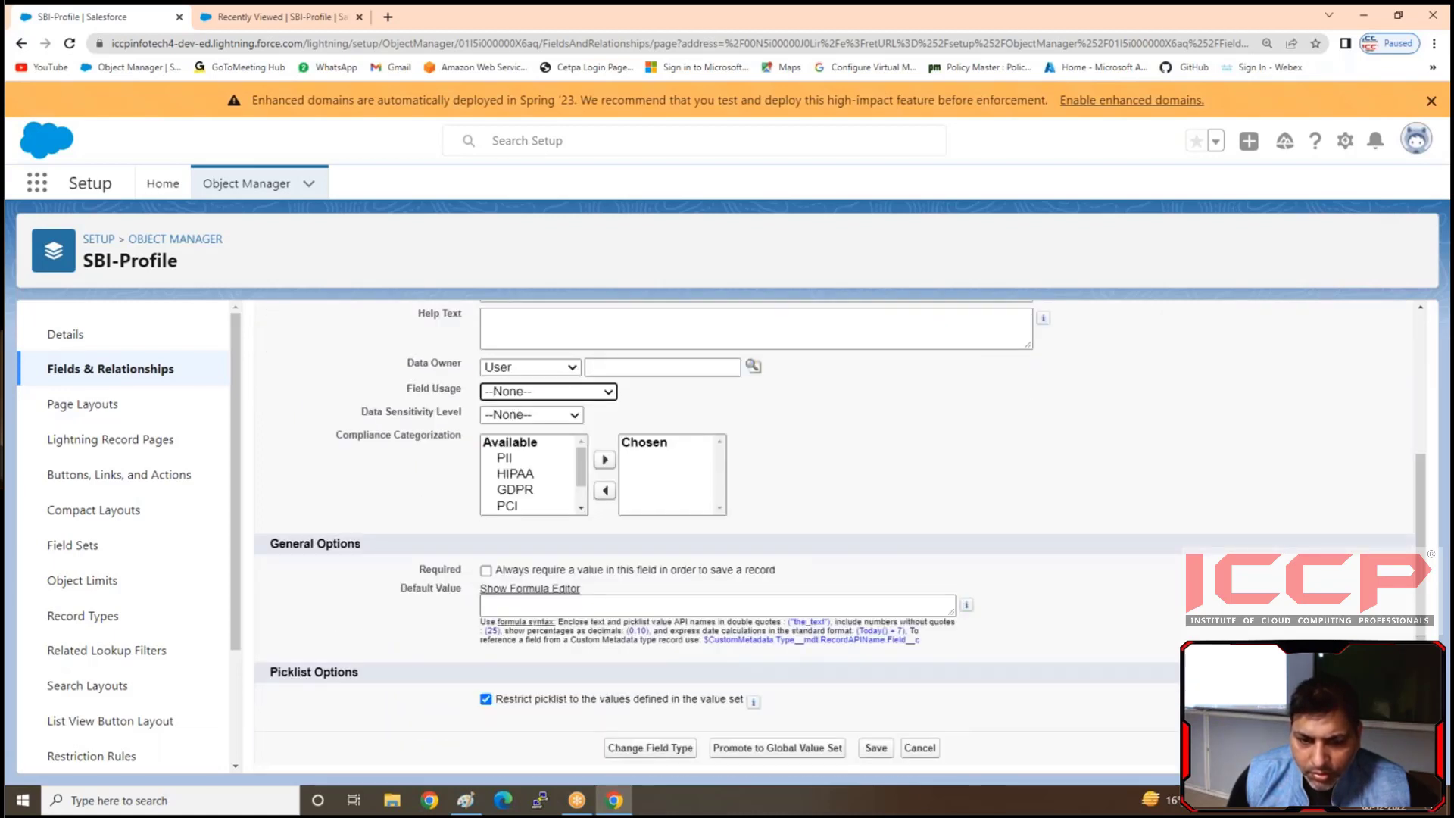
{"action": "left_click", "coordinate": [486, 699]}
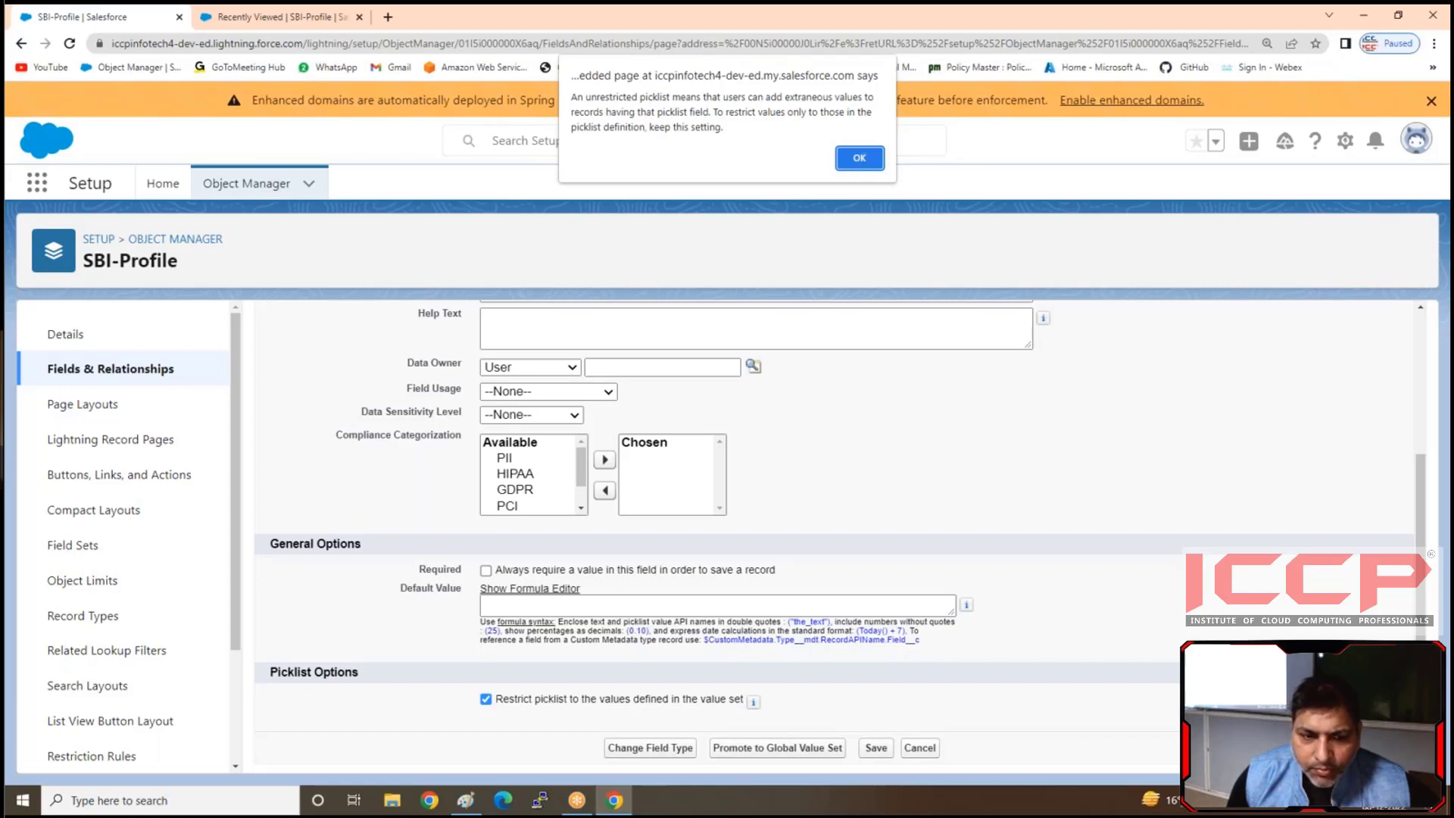
{"action": "left_click", "coordinate": [859, 158]}
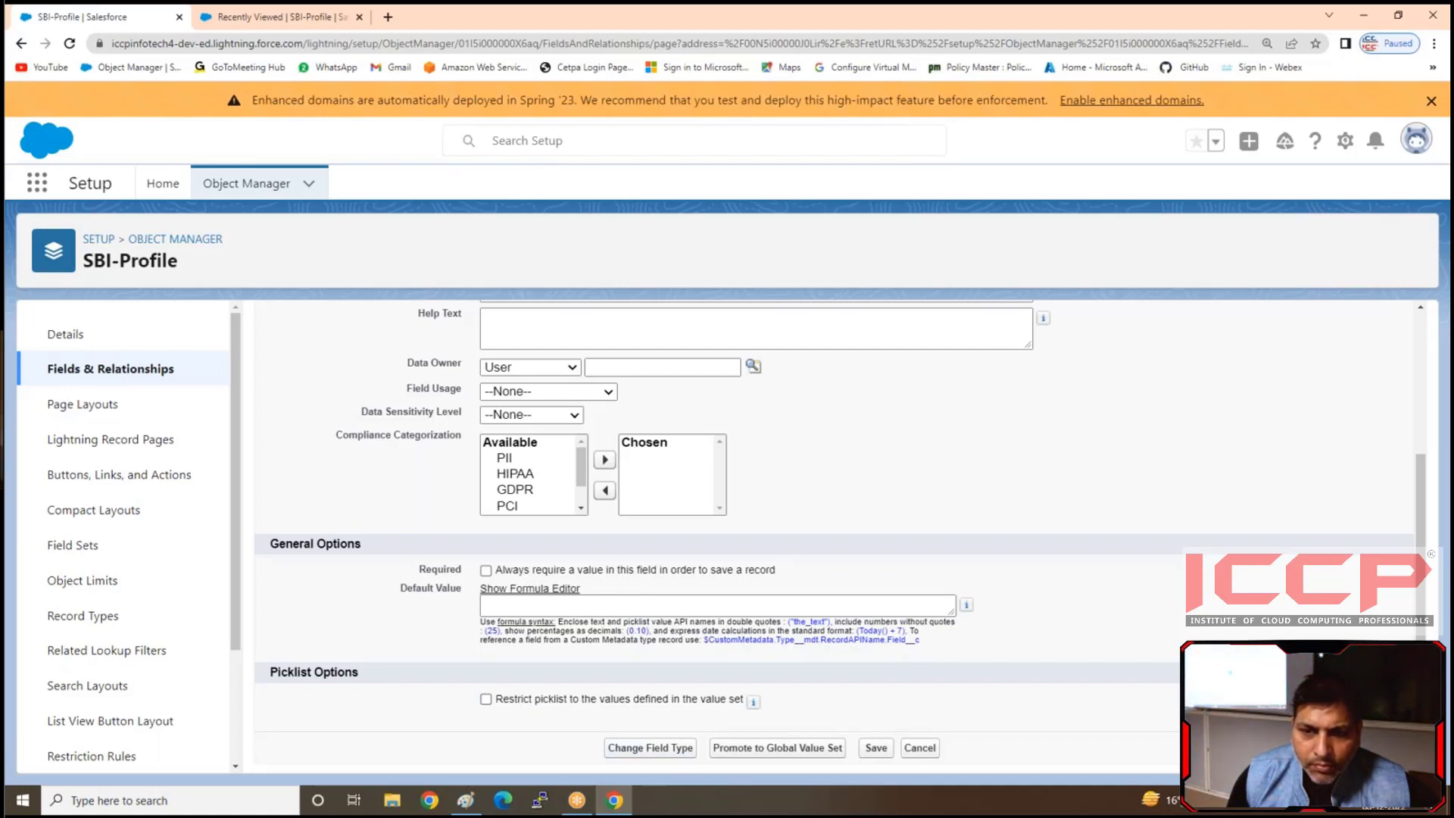
{"action": "left_click", "coordinate": [873, 750]}
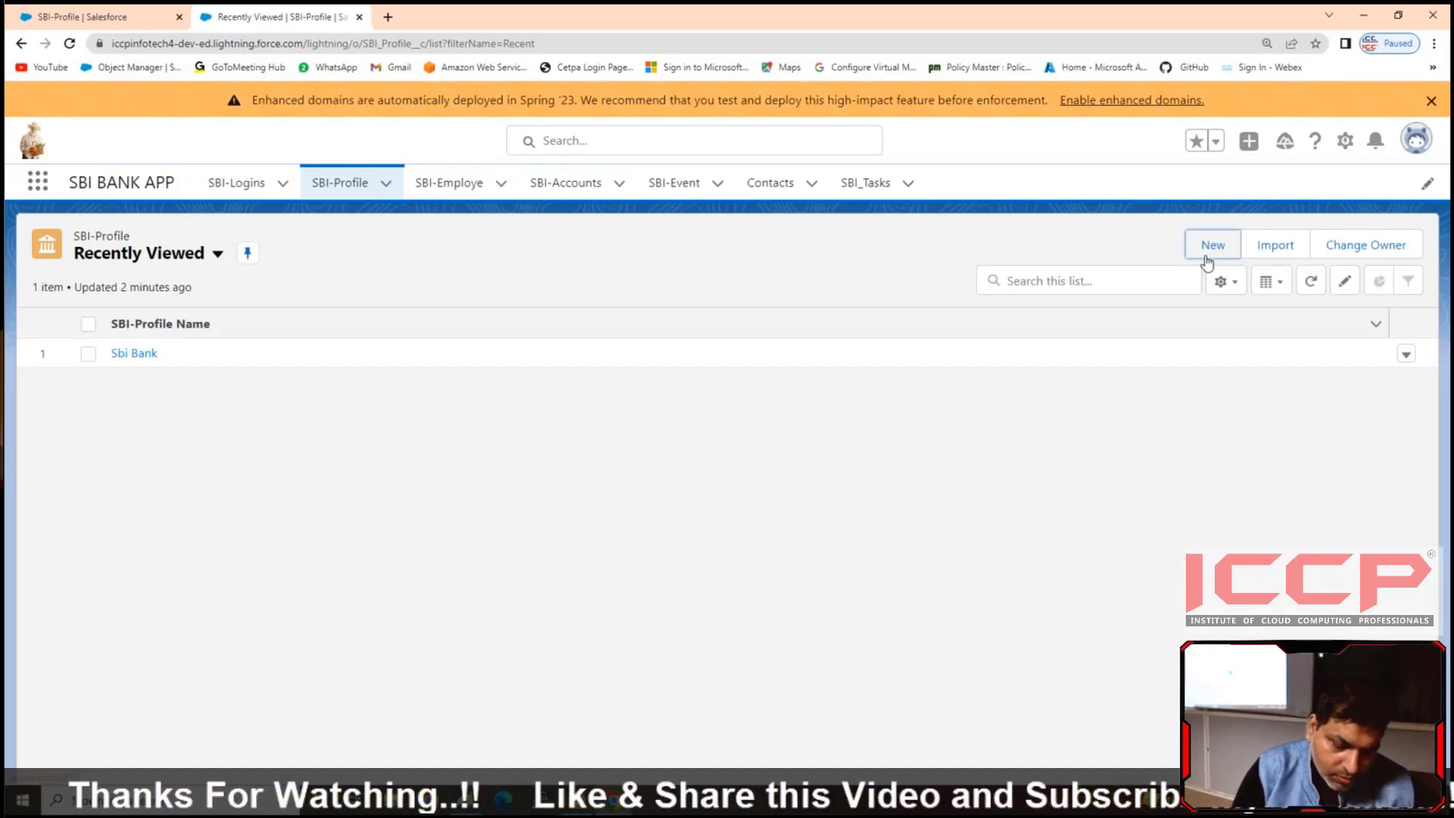
- Try to save a new SBI-Profile record named Icici with the Bank Address Noida, and discard it
{"action": "left_click", "coordinate": [1207, 261]}
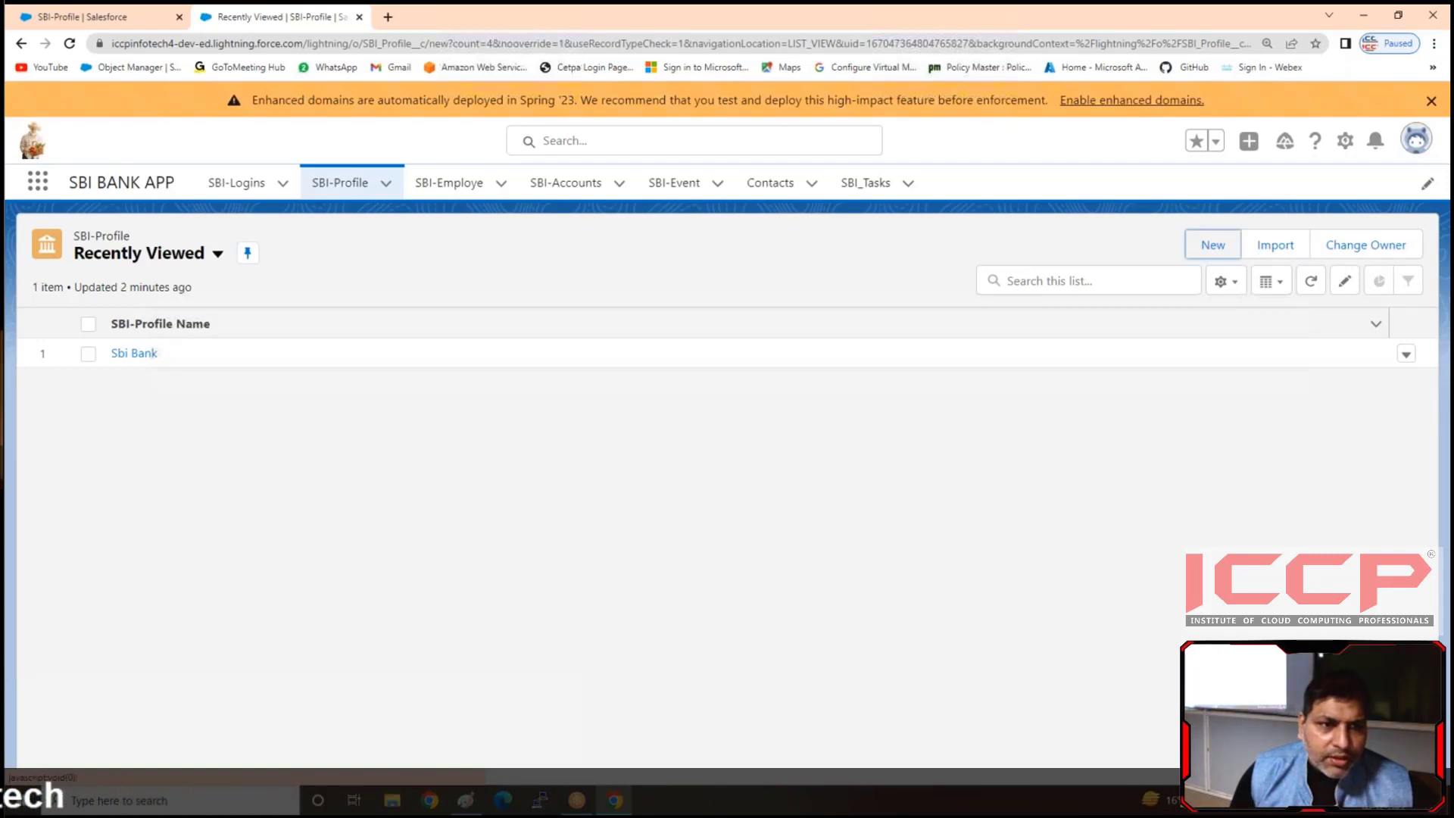
{"action": "left_click", "coordinate": [1212, 244]}
{"action": "type", "text": "Icici"}
{"action": "key", "text": "Tab"}
{"action": "type", "text": "Noida"}
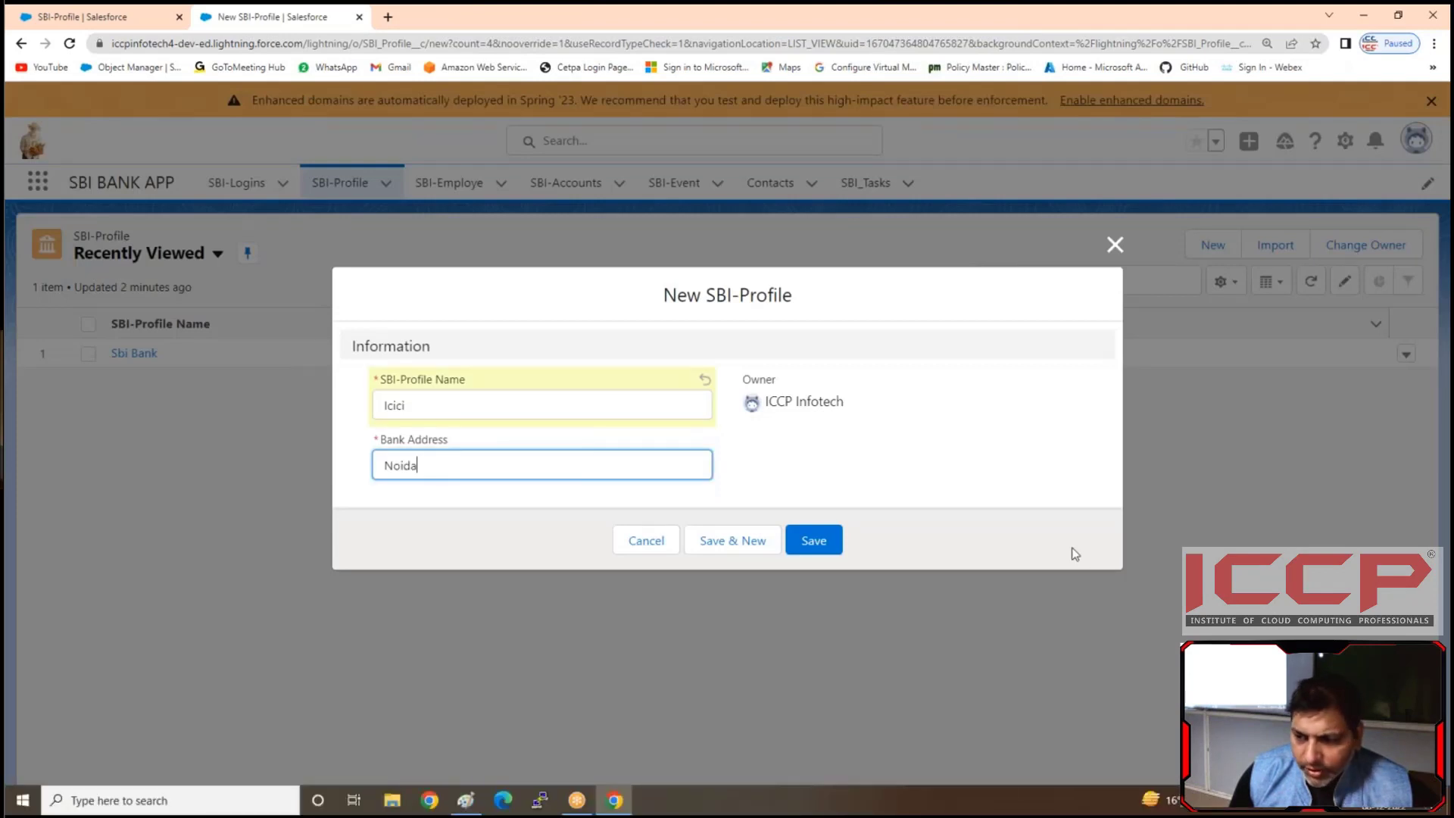
{"action": "key", "text": "Return"}
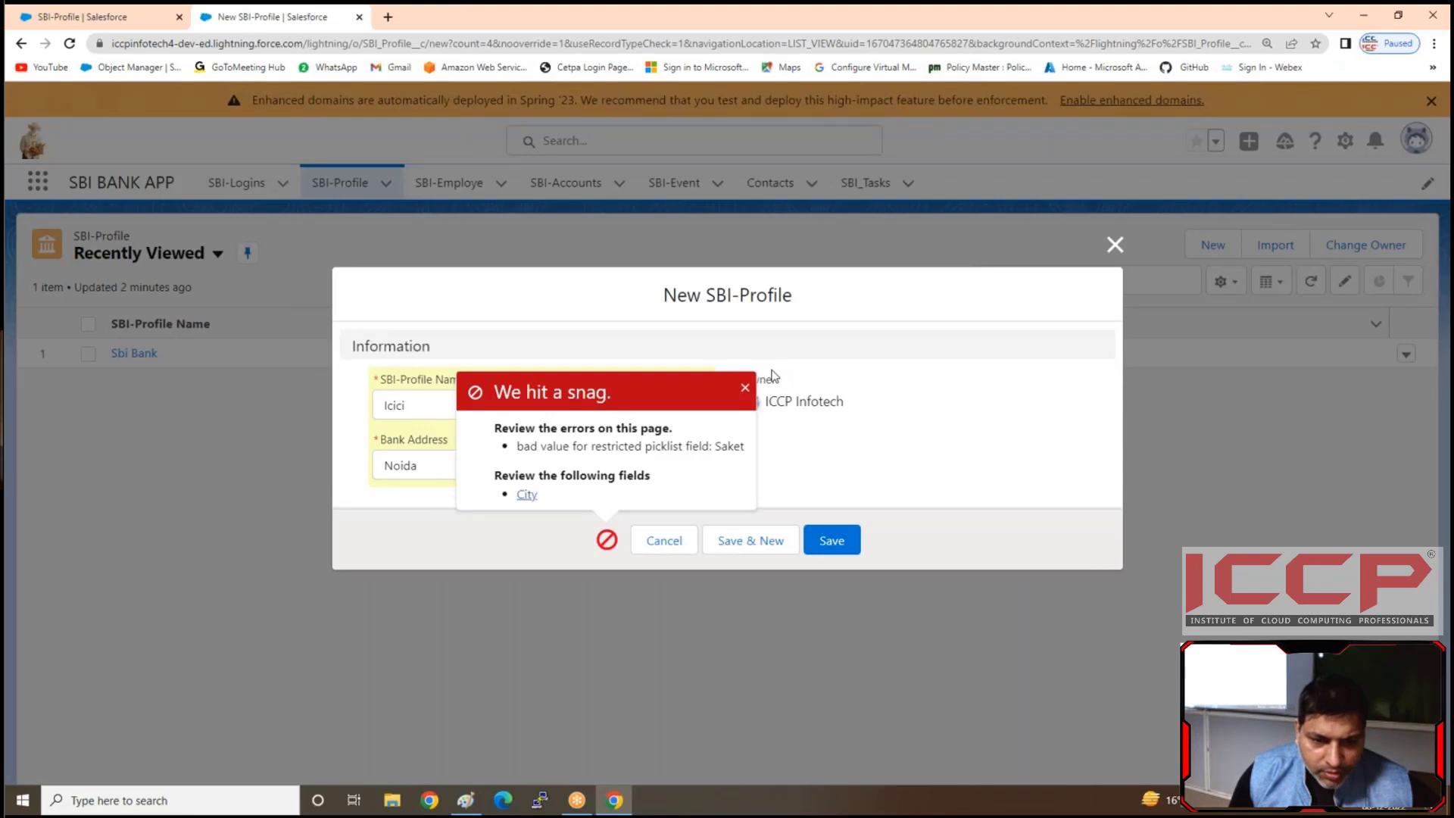
{"action": "left_click", "coordinate": [1116, 246]}
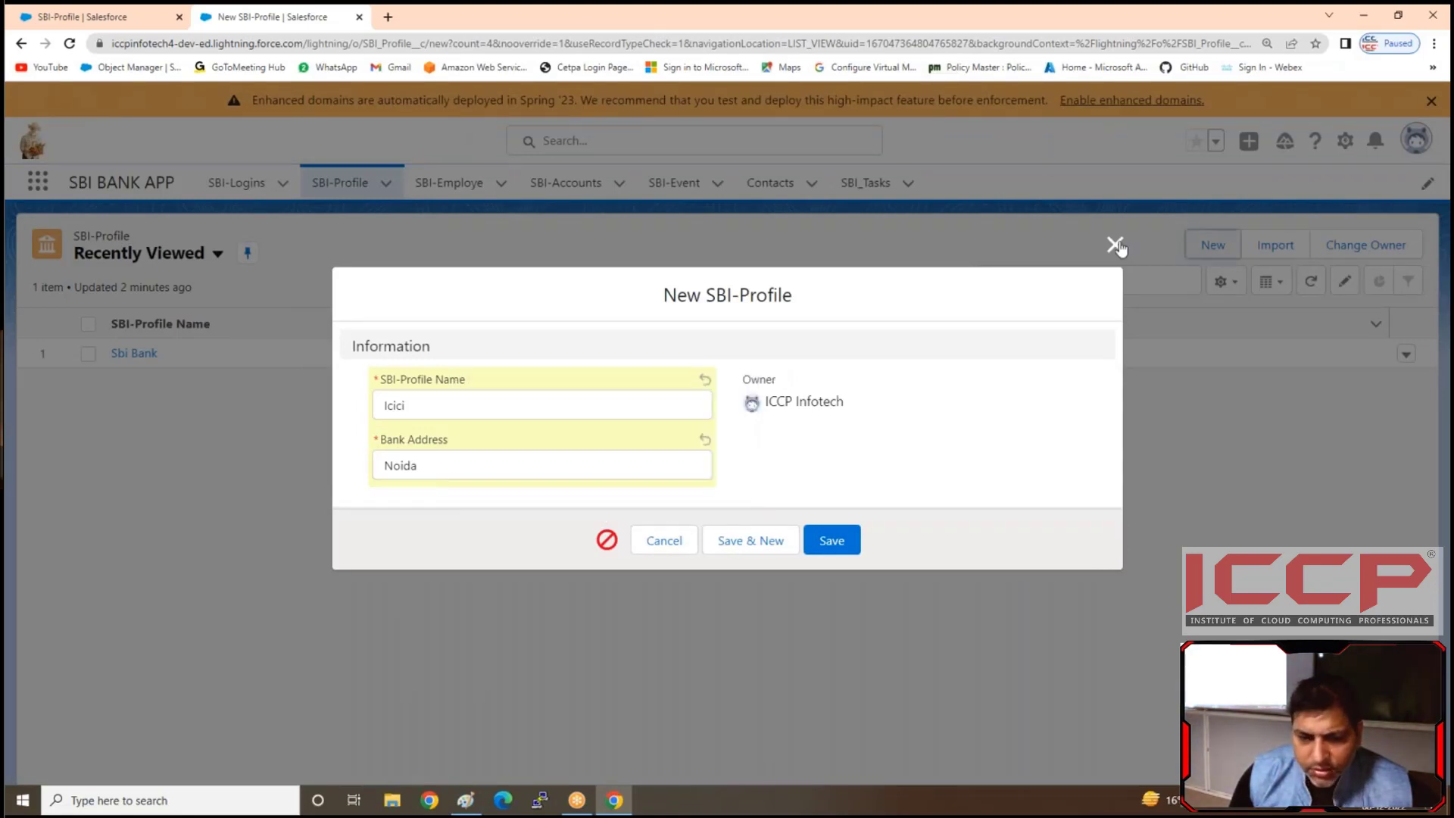
{"action": "left_click", "coordinate": [1116, 245]}
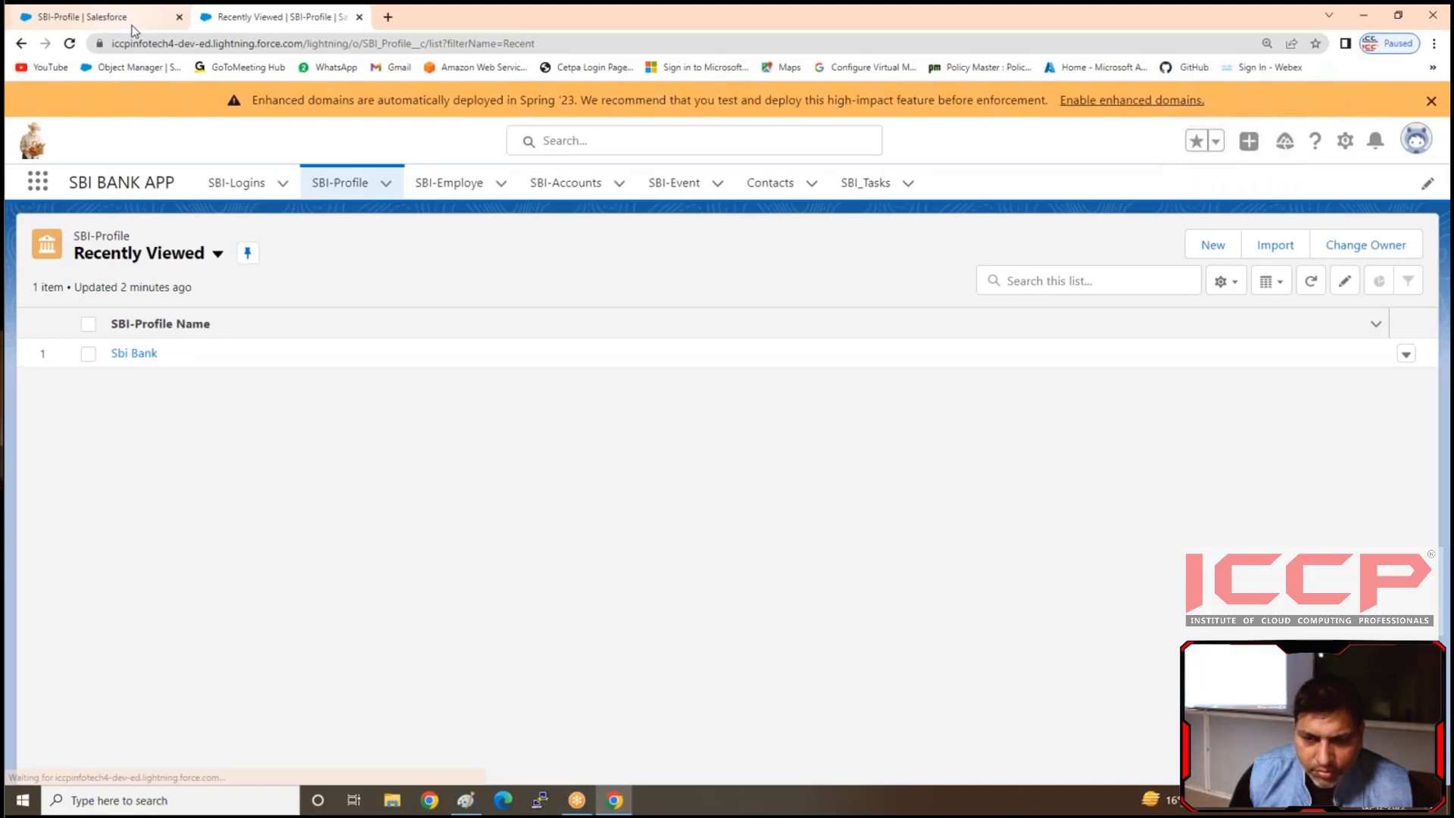
- Return to Setup and start a new custom field on SBI-Profile of type Picklist, labelled State
{"action": "left_click", "coordinate": [113, 17]}
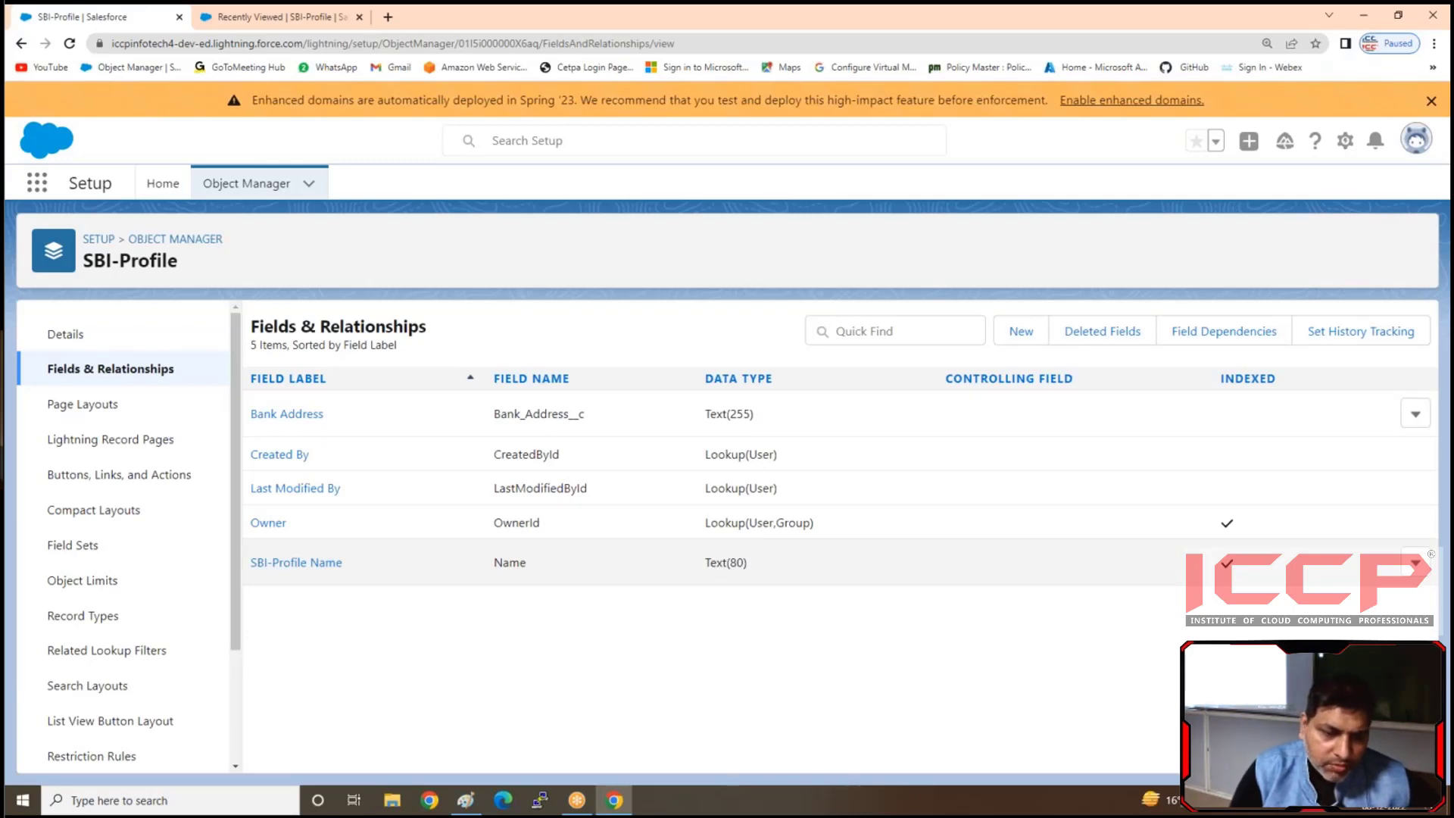
{"action": "scroll", "coordinate": [337, 570], "scroll_direction": "down", "scroll_amount": 3}
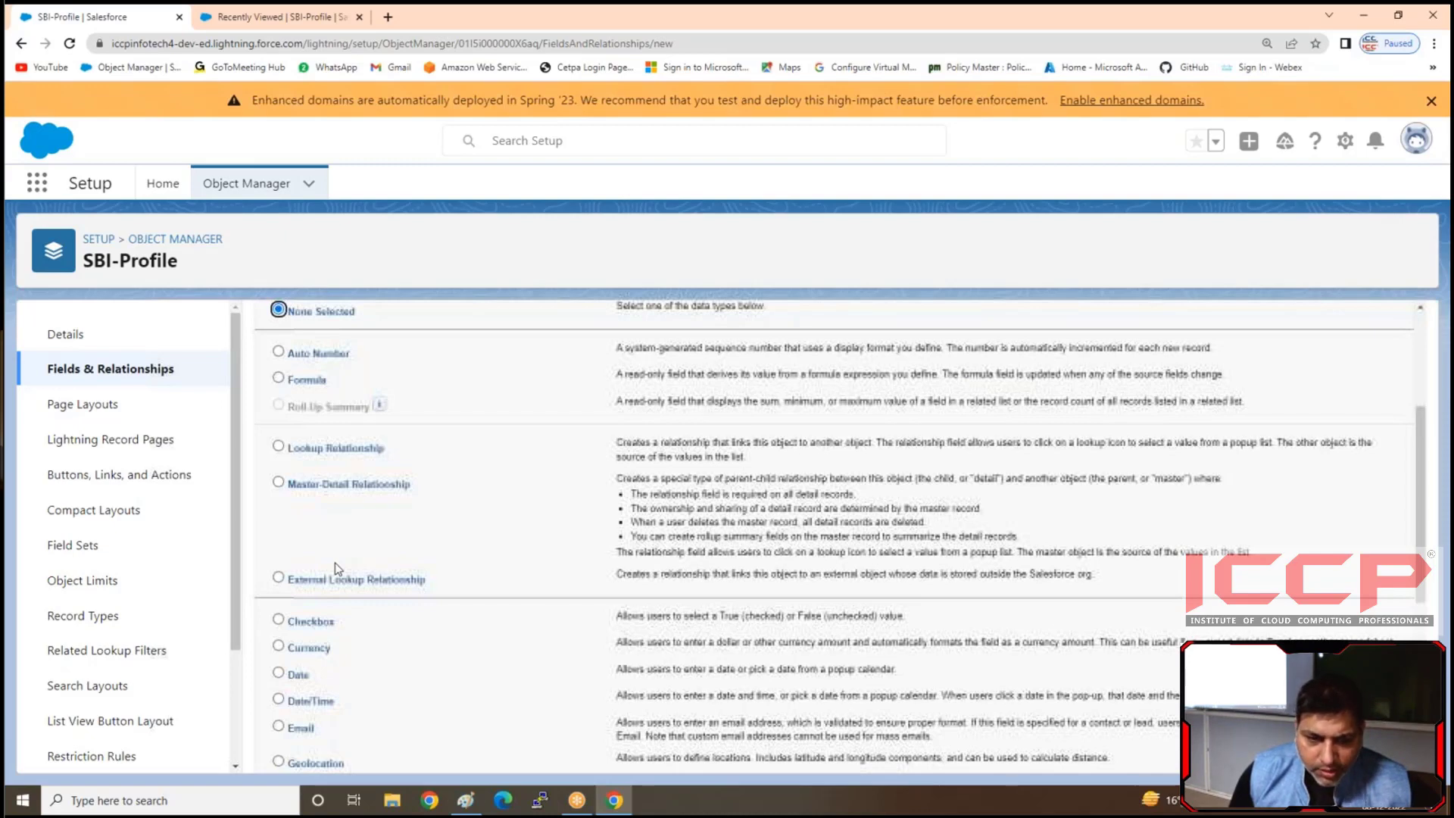
{"action": "scroll", "coordinate": [335, 567], "scroll_direction": "down", "scroll_amount": 5}
{"action": "left_click", "coordinate": [279, 489]}
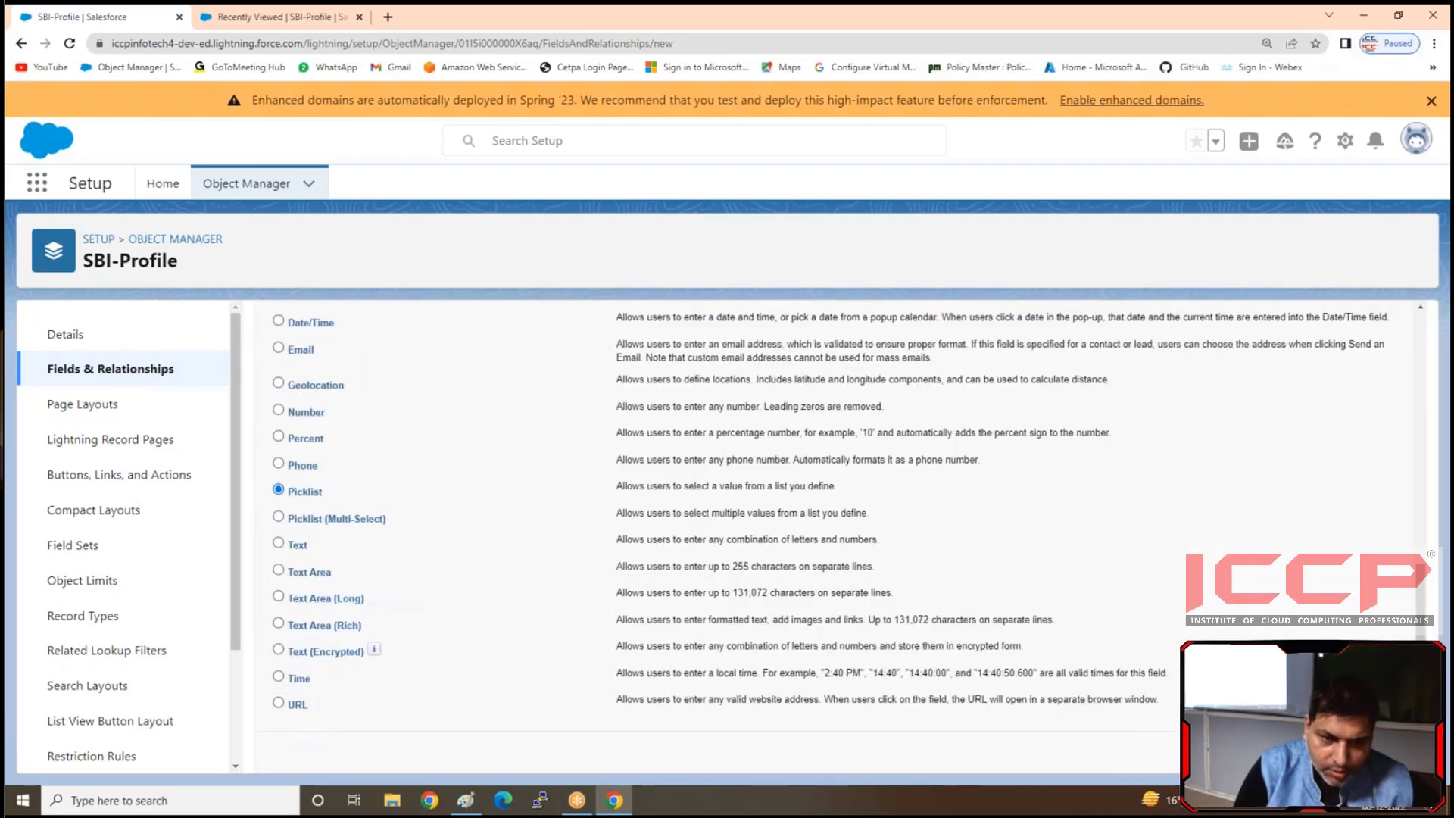
{"action": "left_click", "coordinate": [506, 454]}
{"action": "type", "text": "St"}
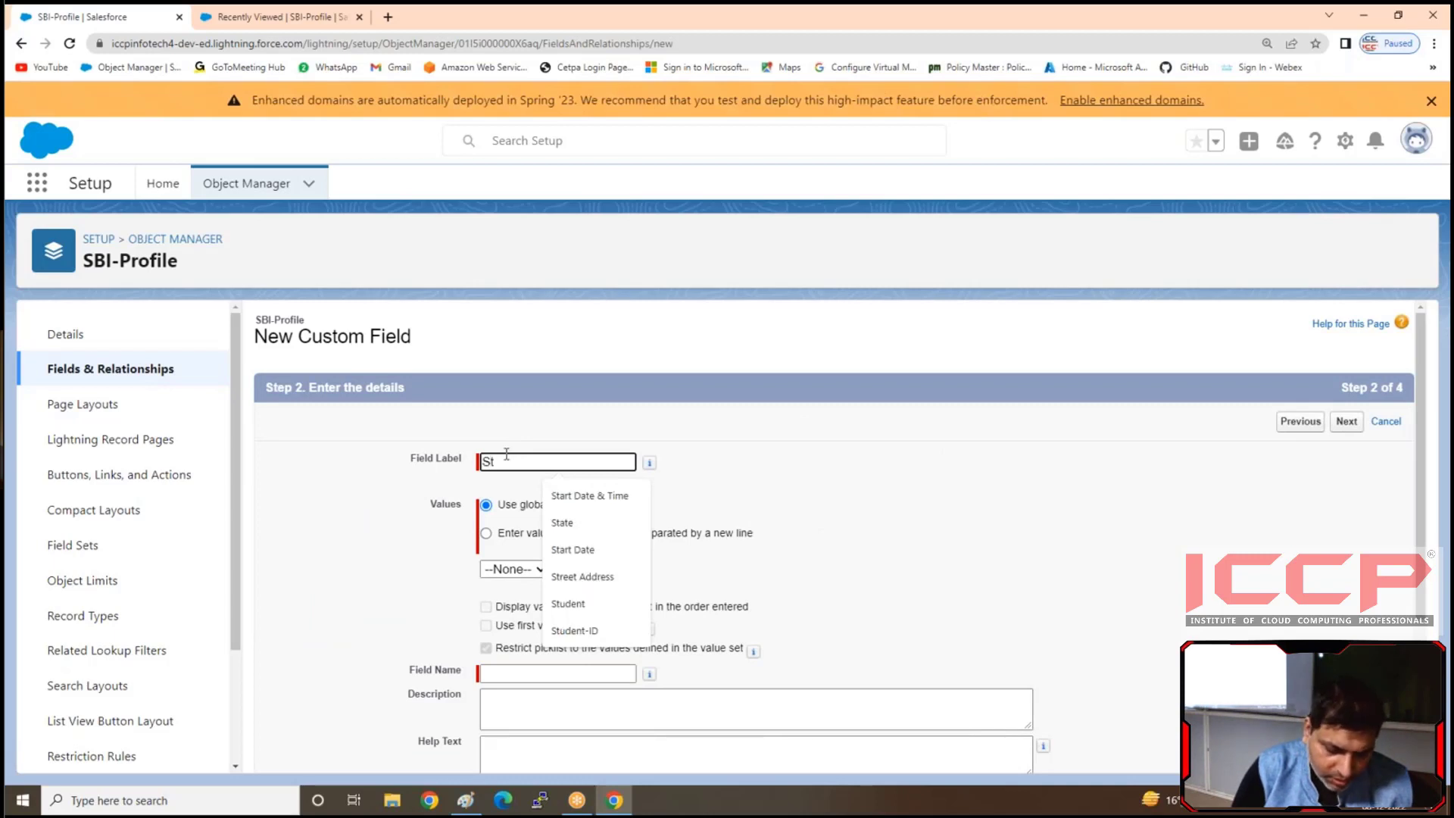
{"action": "left_click", "coordinate": [560, 523]}
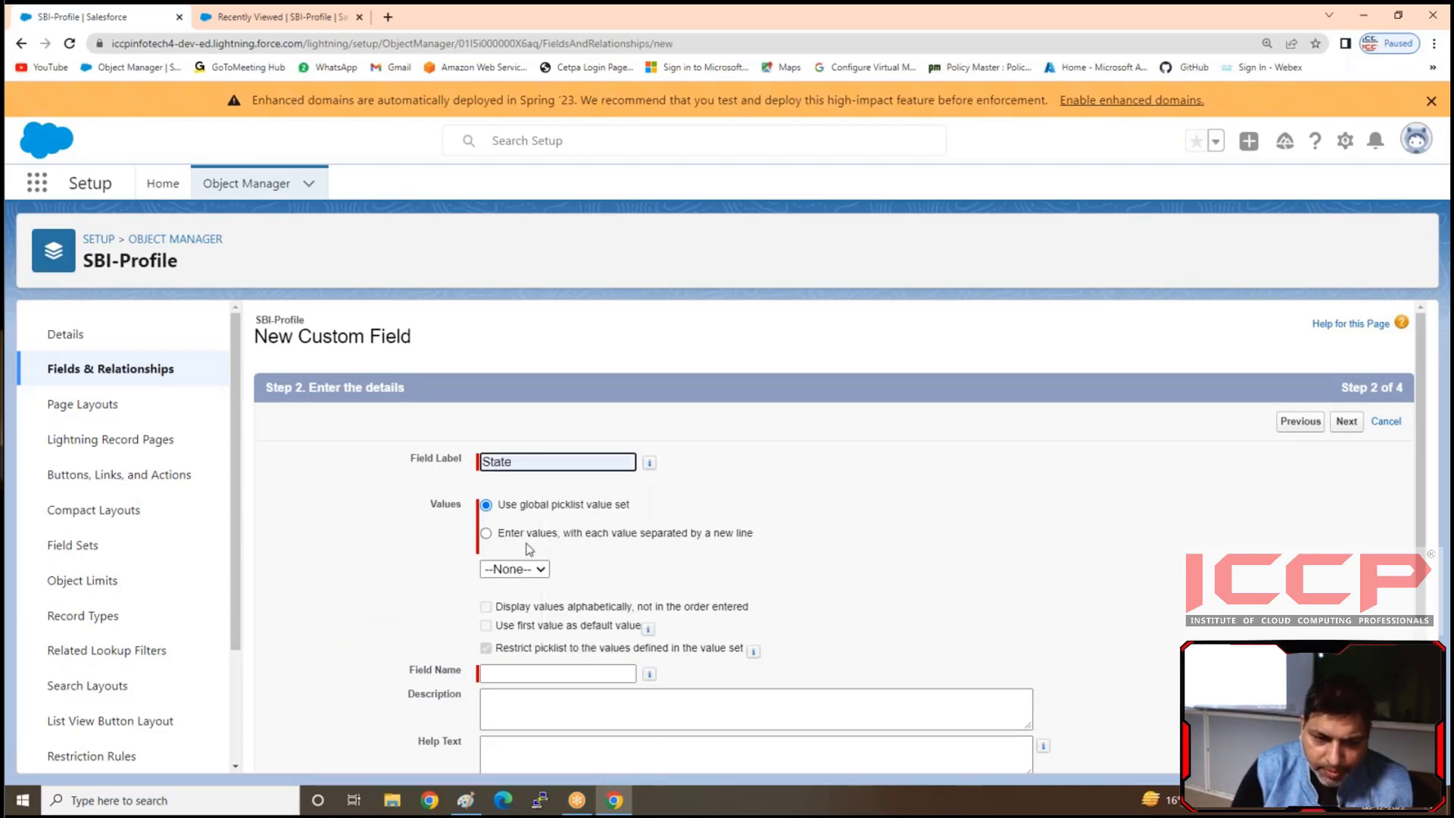
- Define the State field's own picklist values as Delhi and Up, each on a separate line
{"action": "left_click", "coordinate": [529, 535]}
{"action": "left_click", "coordinate": [549, 602]}
{"action": "type", "text": "Delhi"}
{"action": "key", "text": "Return"}
{"action": "type", "text": "Up"}
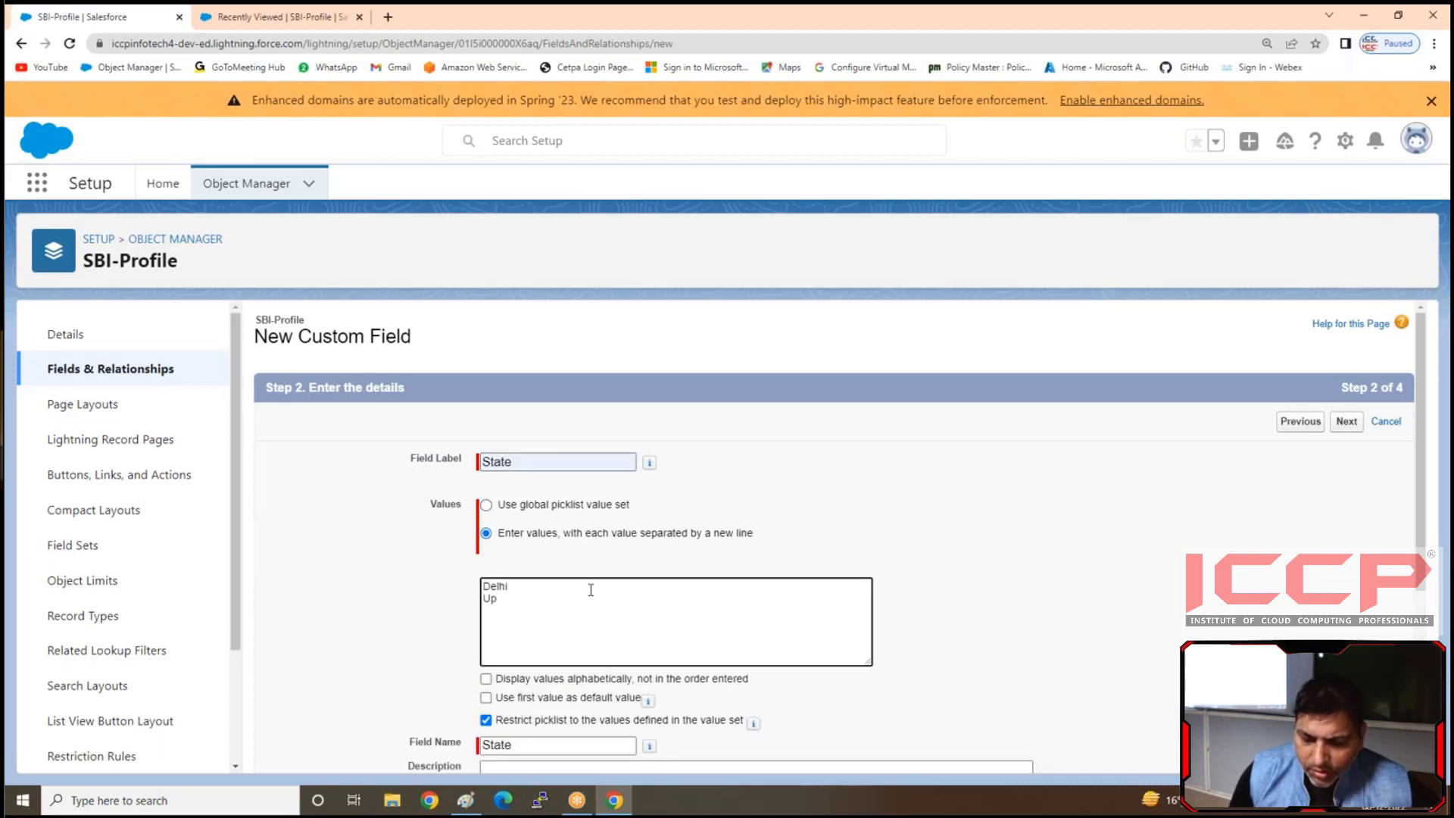
- Use the first value as State's default, save the field on the SBI-Profile Layout, and reload the SBI-Profile record list
{"action": "scroll", "coordinate": [590, 589], "scroll_direction": "down", "scroll_amount": 1}
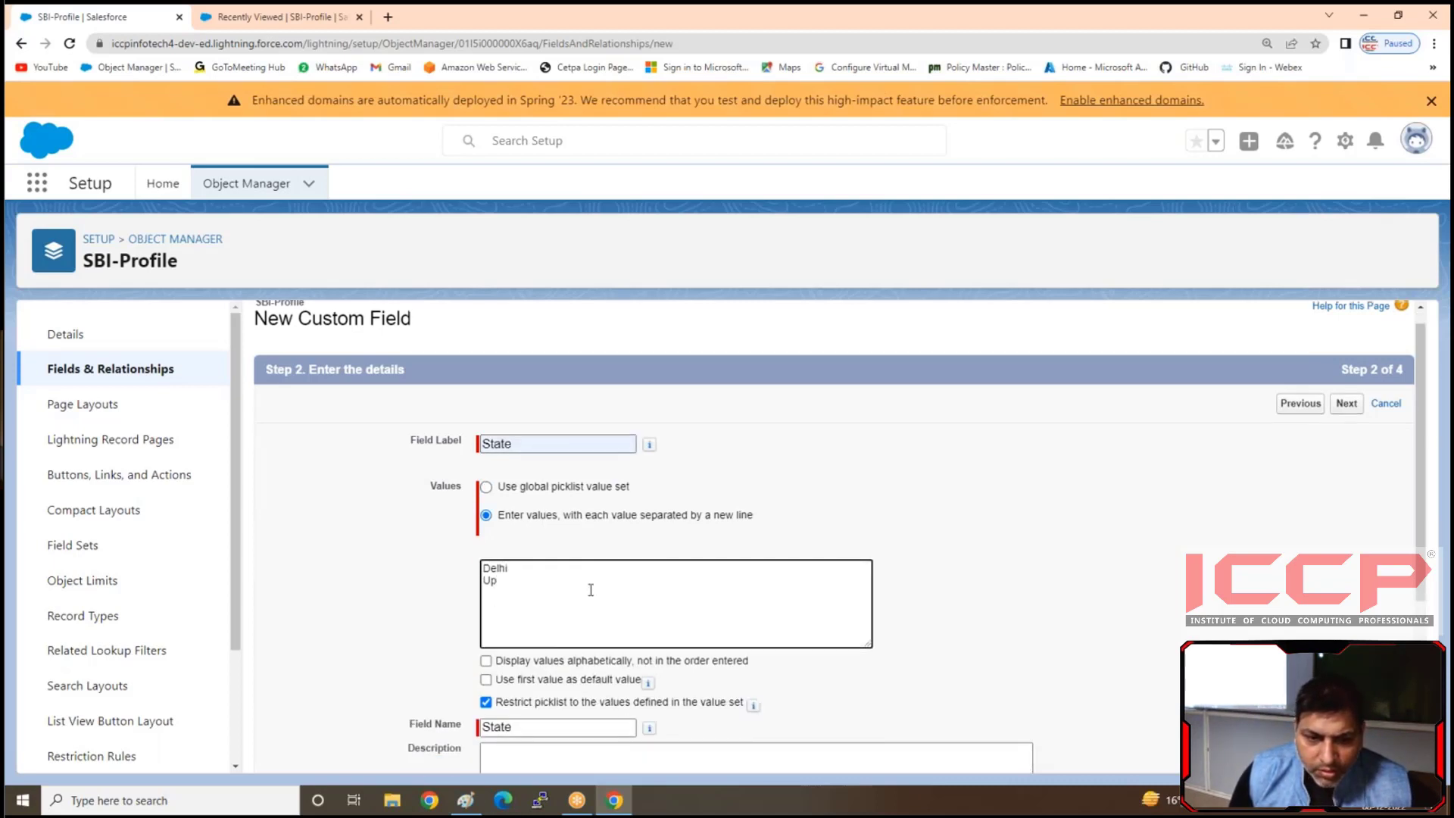
{"action": "scroll", "coordinate": [591, 590], "scroll_direction": "down", "scroll_amount": 1}
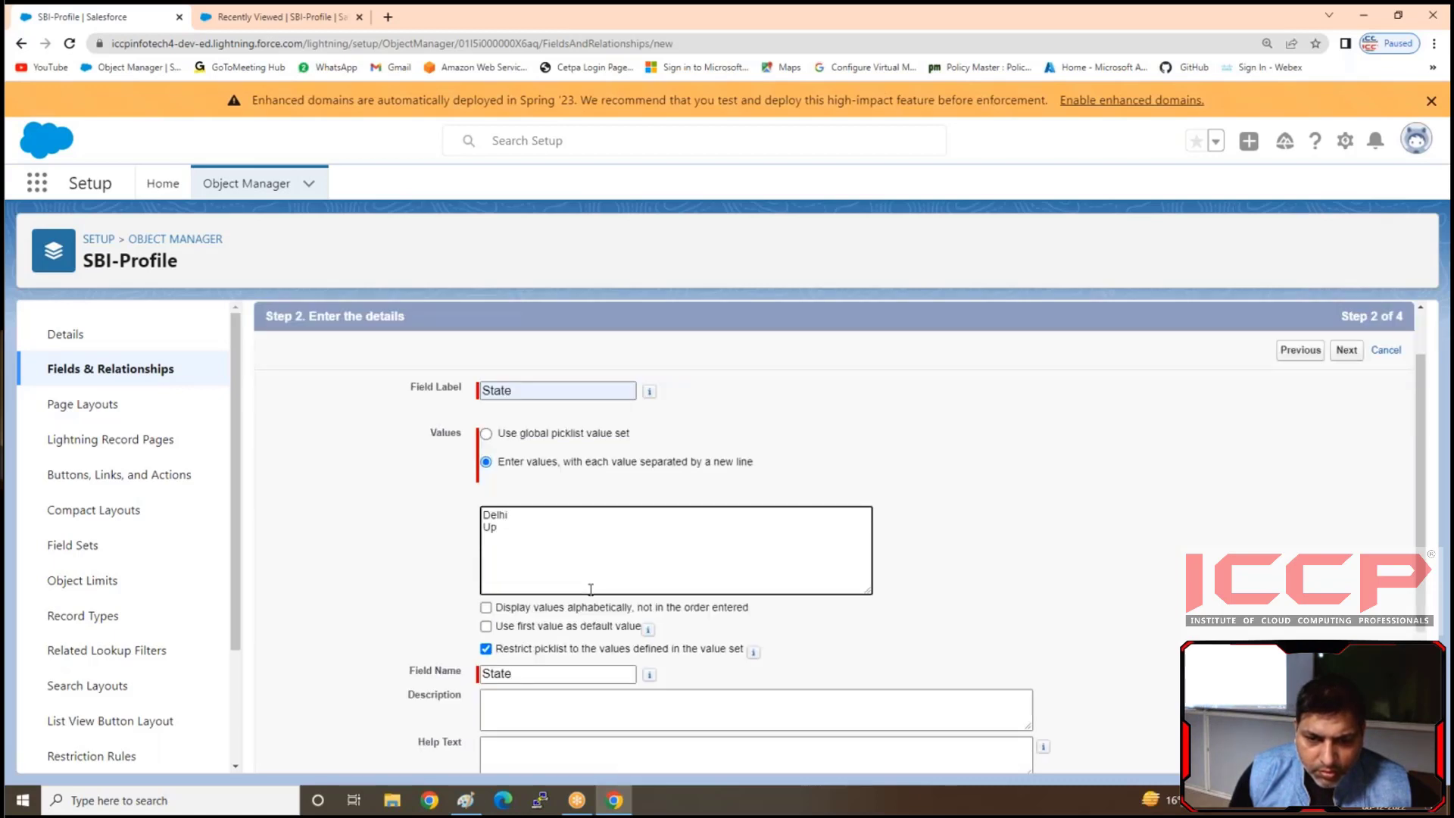
{"action": "scroll", "coordinate": [591, 590], "scroll_direction": "down", "scroll_amount": 1}
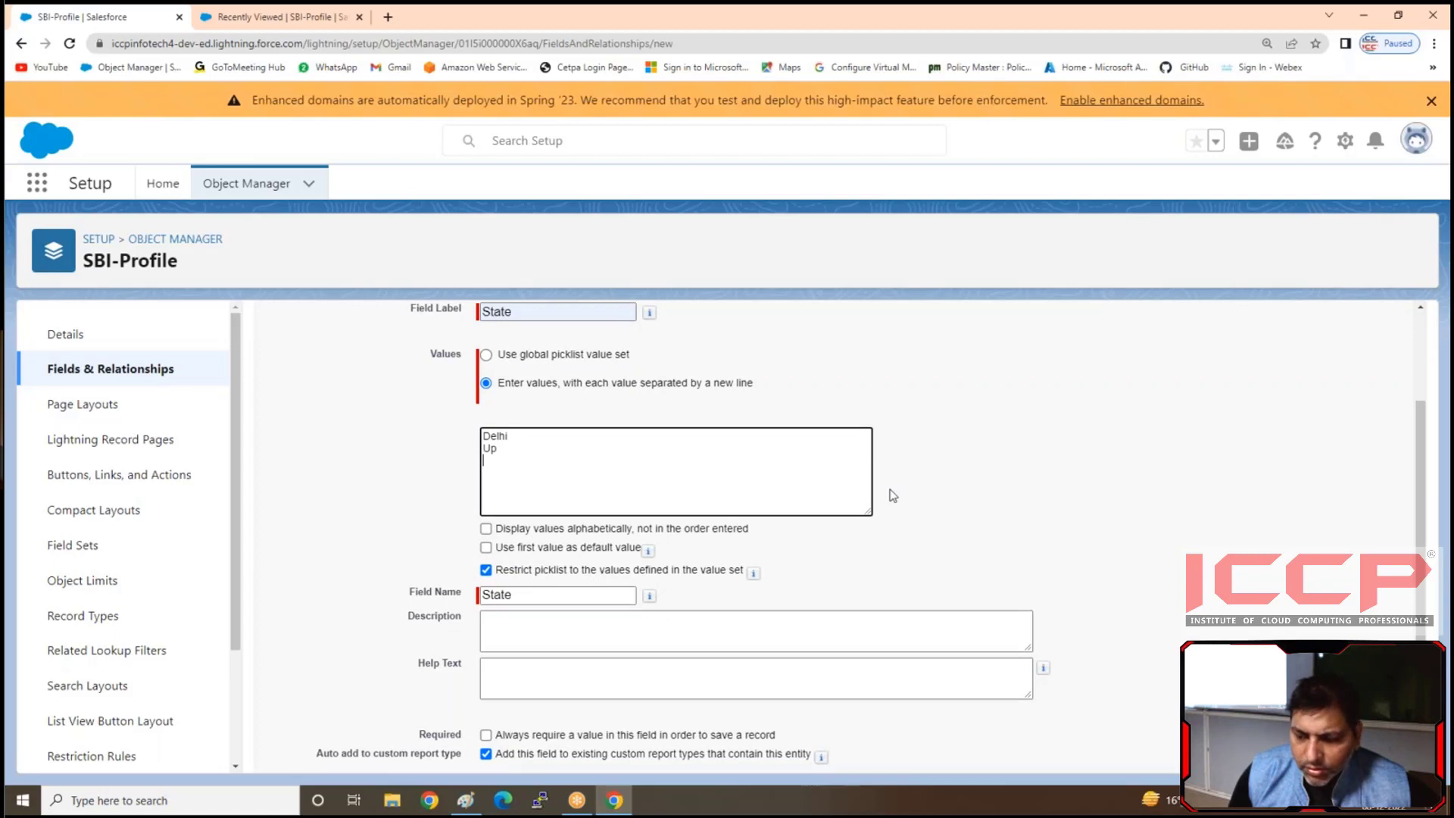
{"action": "scroll", "coordinate": [892, 495], "scroll_direction": "down", "scroll_amount": 1}
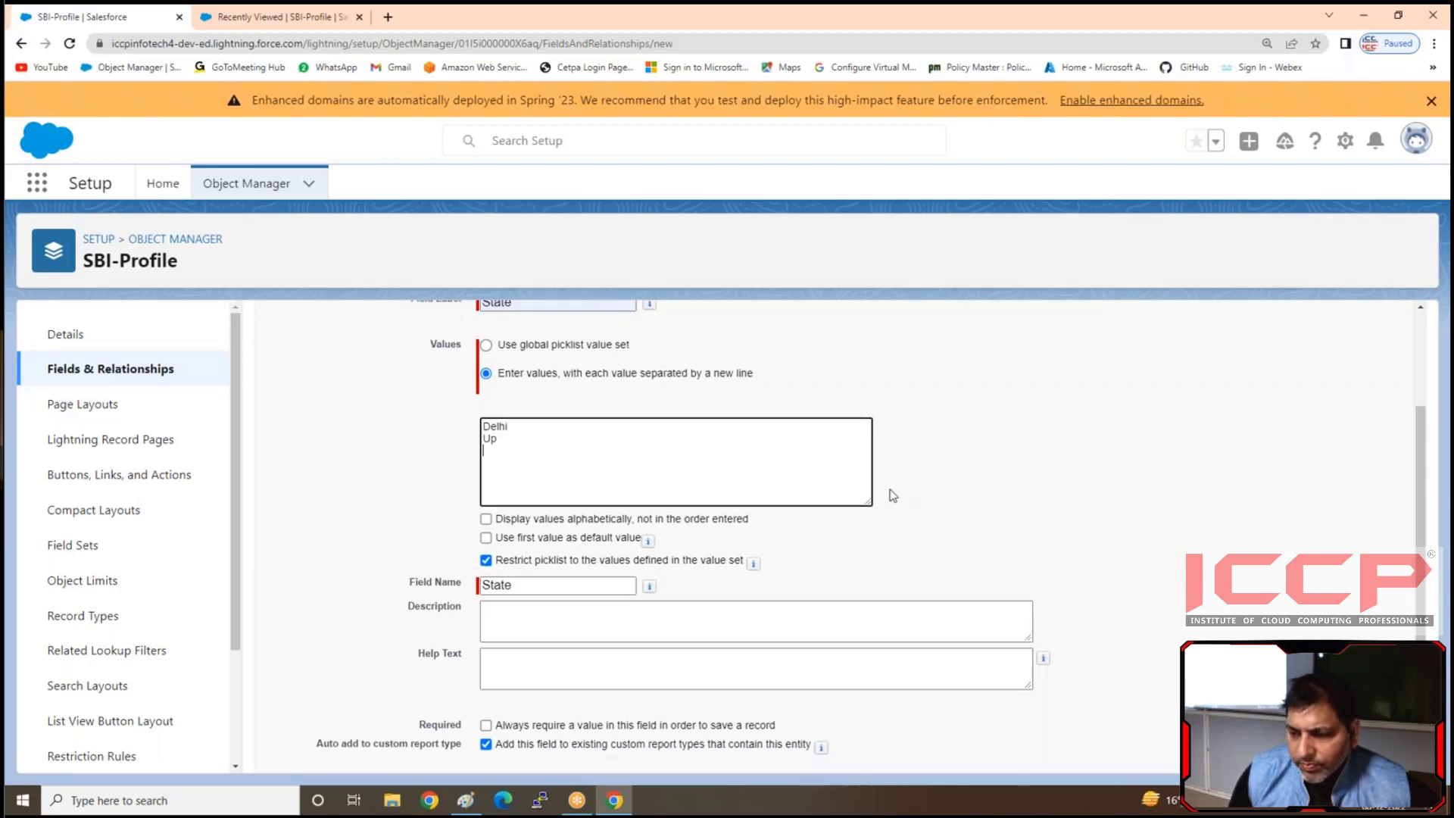
{"action": "scroll", "coordinate": [892, 495], "scroll_direction": "down", "scroll_amount": 1}
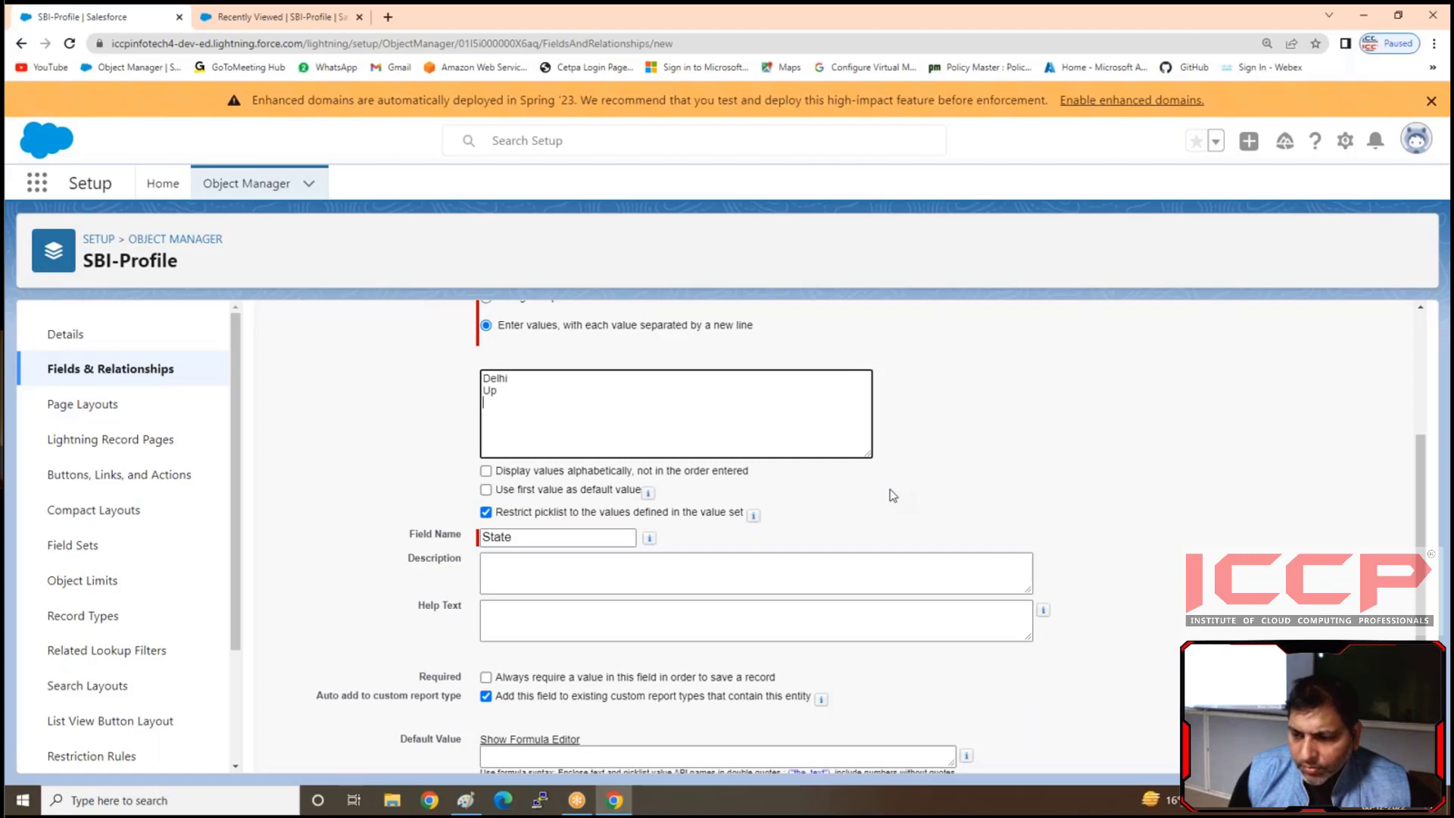
{"action": "scroll", "coordinate": [890, 454], "scroll_direction": "down", "scroll_amount": 2}
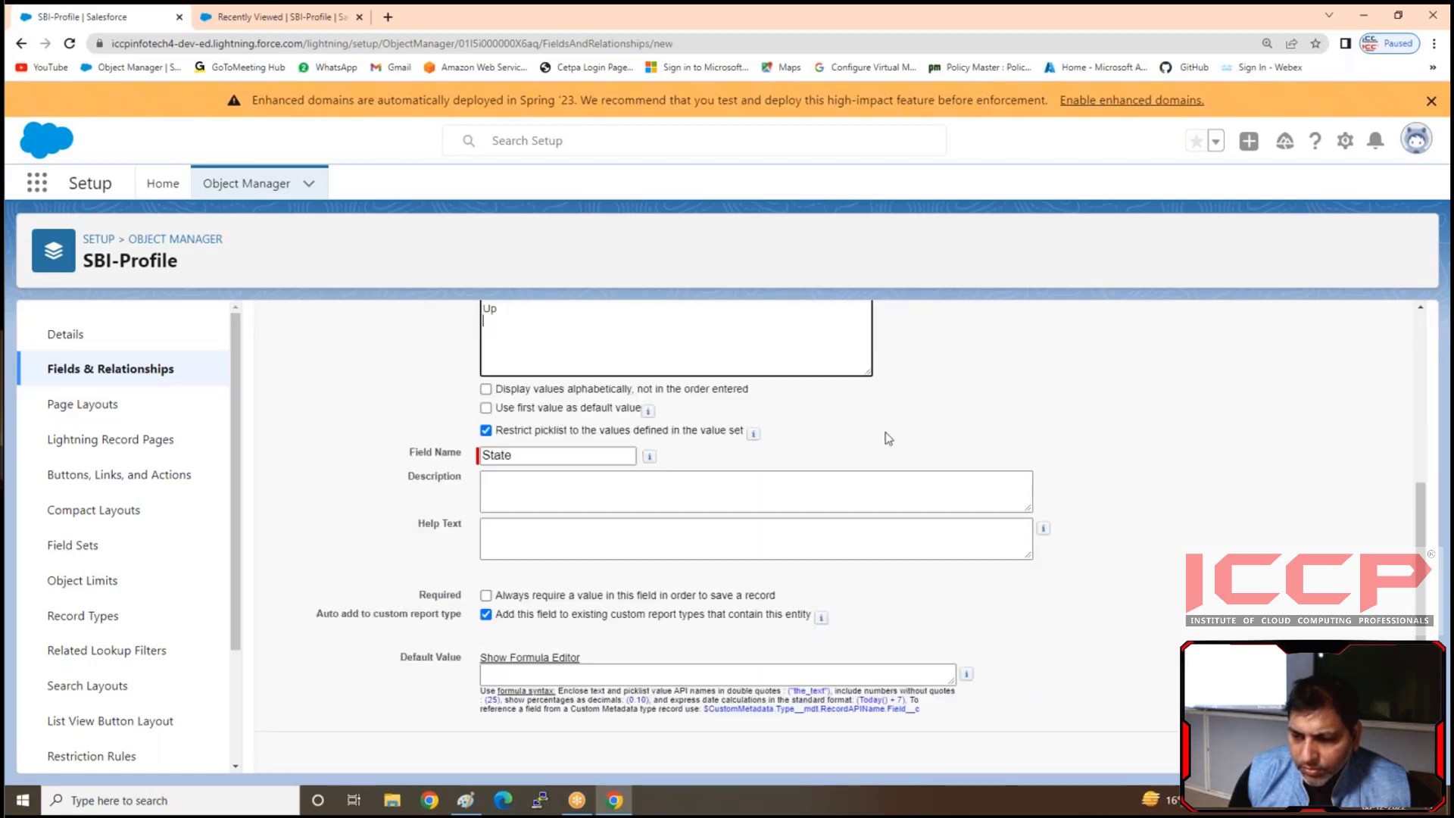
{"action": "left_click", "coordinate": [486, 409]}
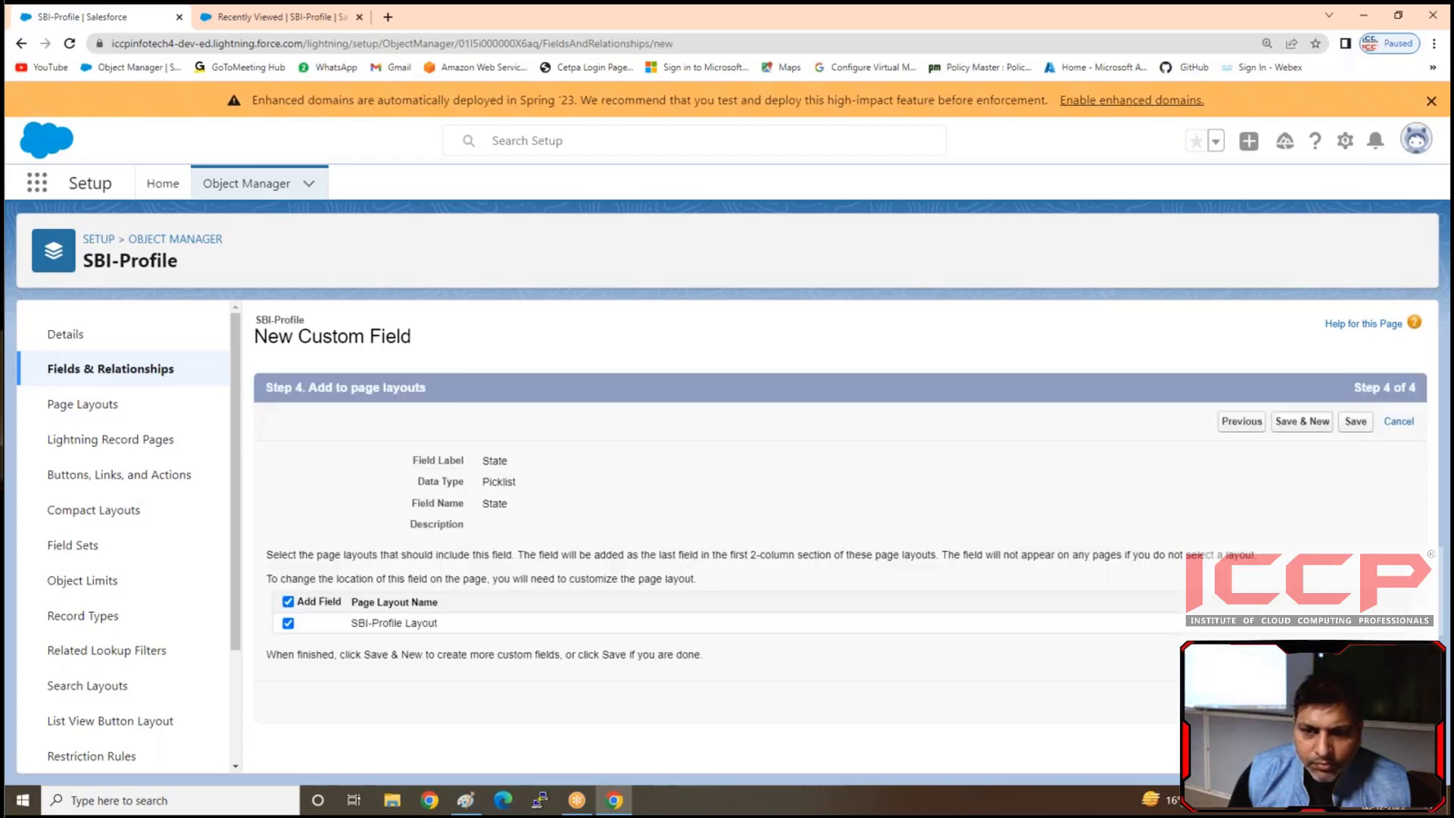
{"action": "left_click", "coordinate": [280, 17]}
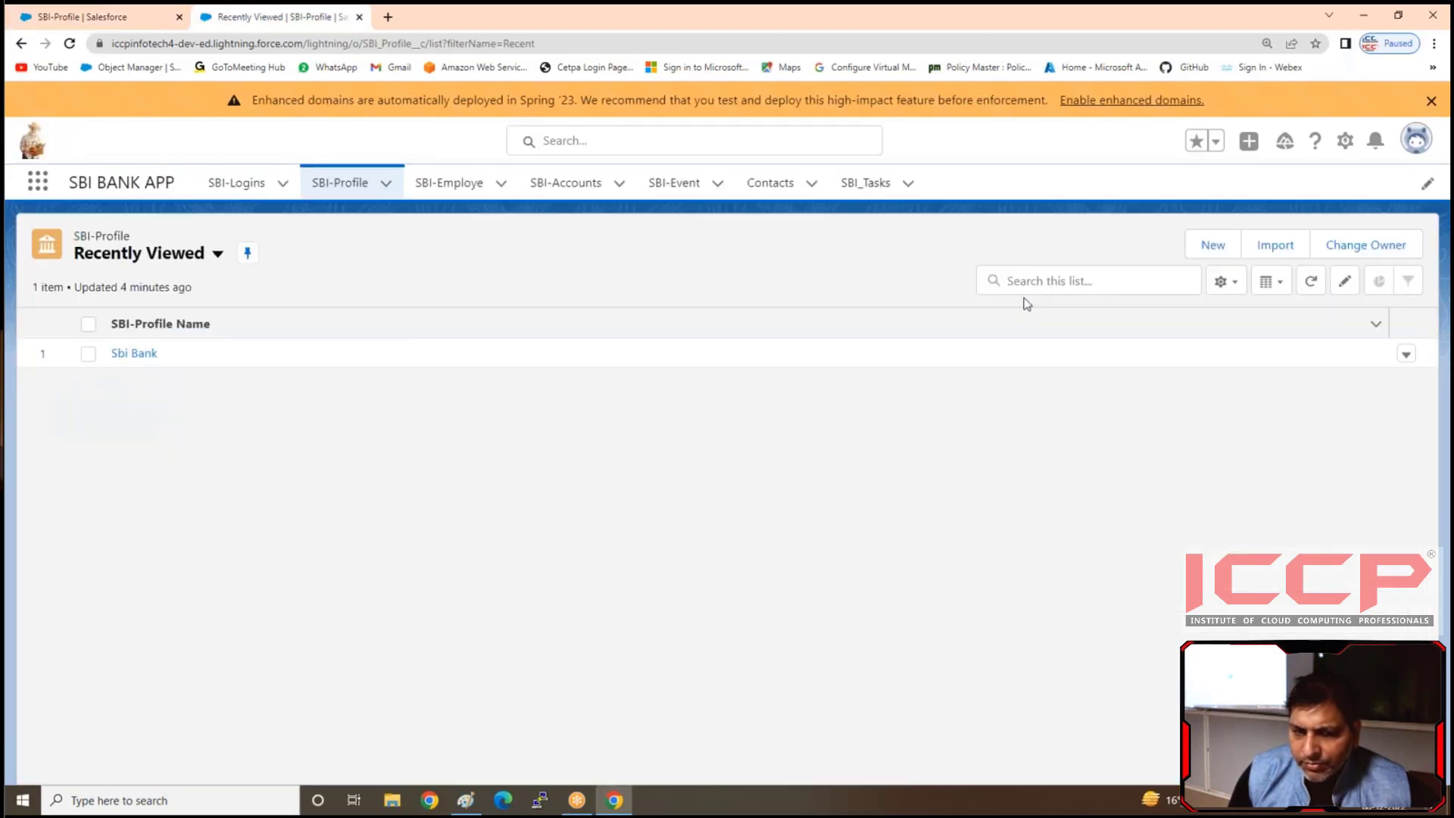
{"action": "left_click", "coordinate": [69, 44]}
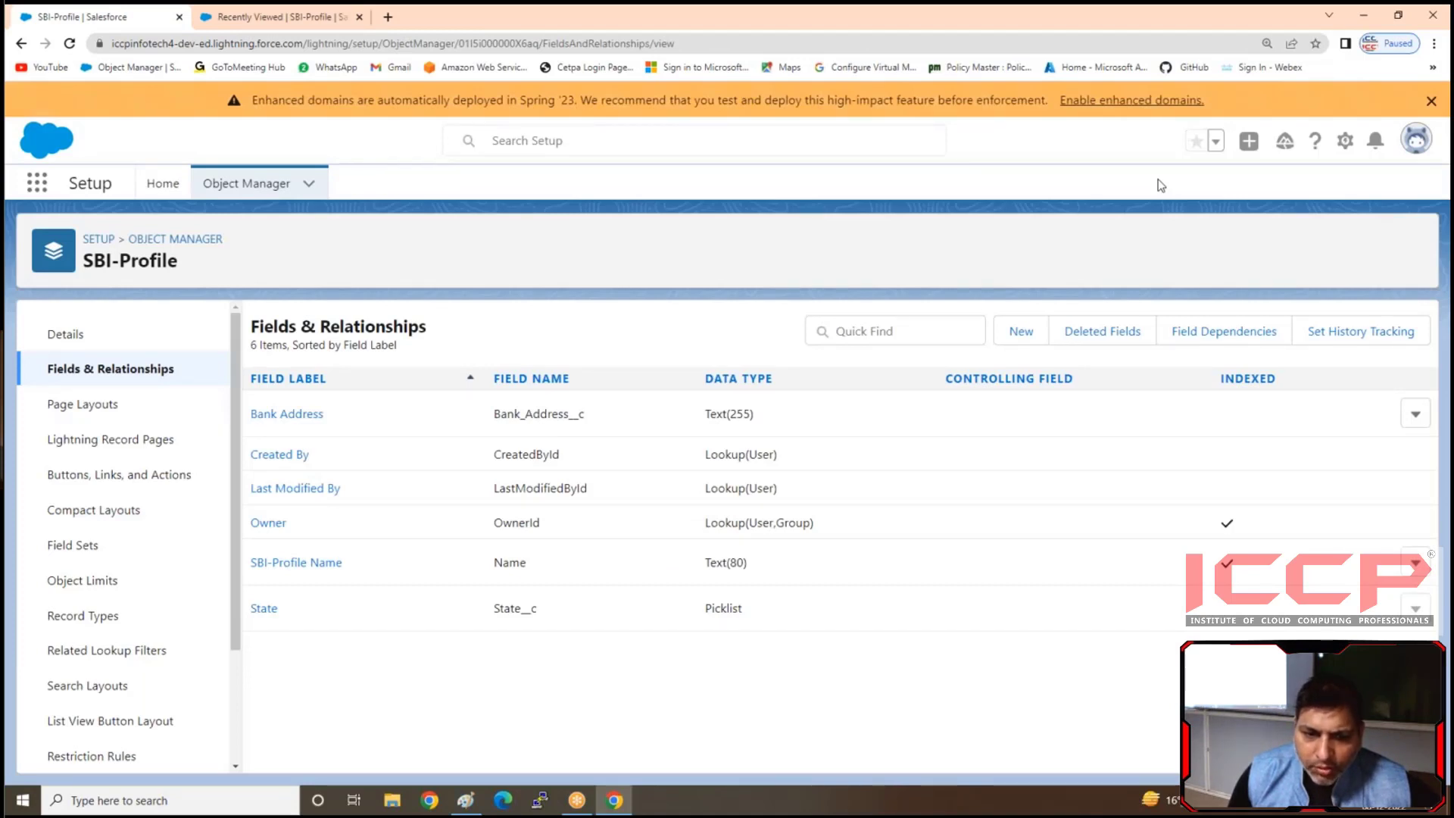
- Start another custom field on SBI-Profile of type Picklist, labelled City
{"action": "left_click", "coordinate": [1020, 331]}
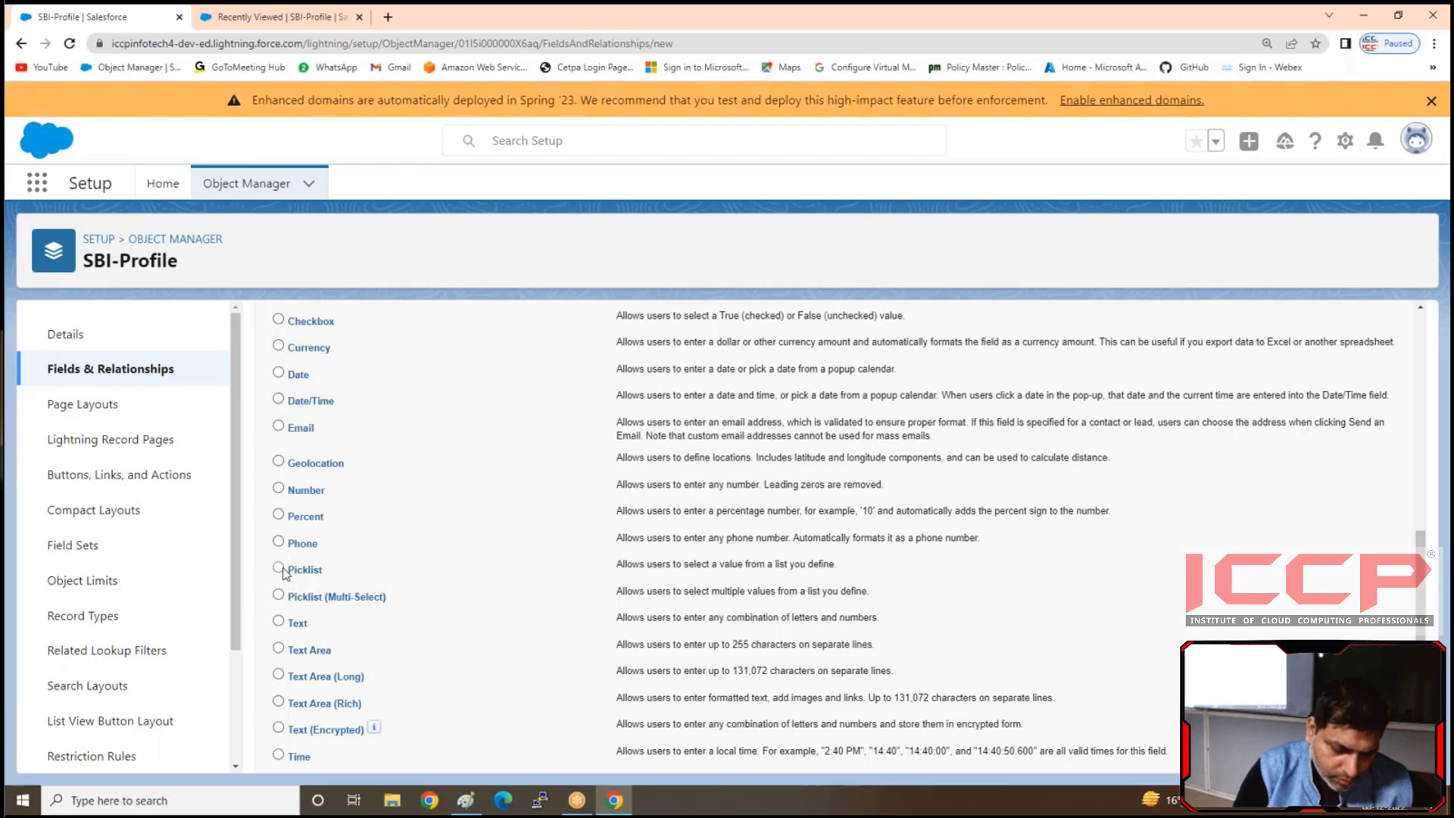
{"action": "left_click", "coordinate": [279, 568]}
{"action": "scroll", "coordinate": [284, 573], "scroll_direction": "down", "scroll_amount": 1}
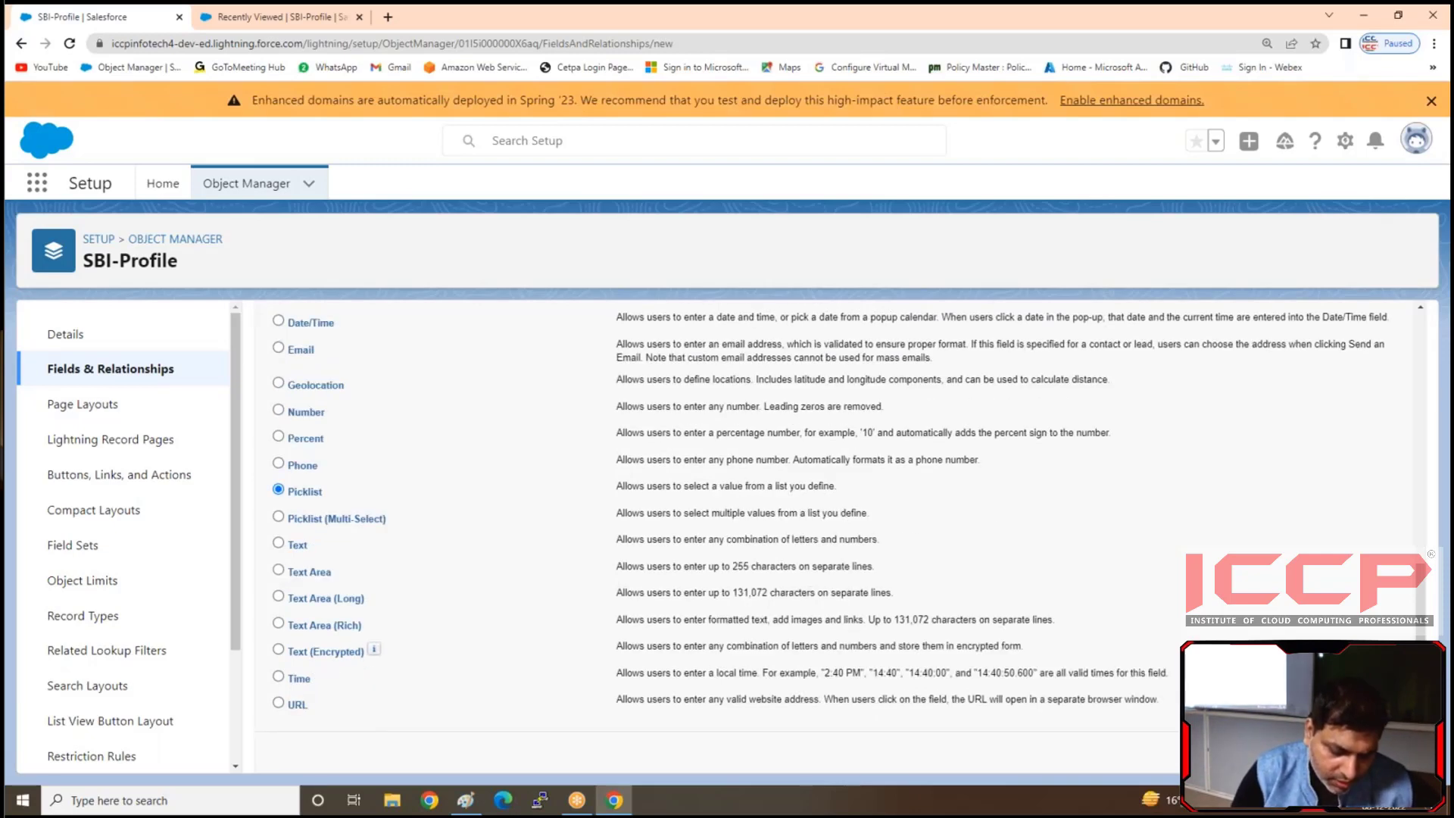
{"action": "left_click", "coordinate": [519, 463]}
{"action": "left_click", "coordinate": [559, 603]}
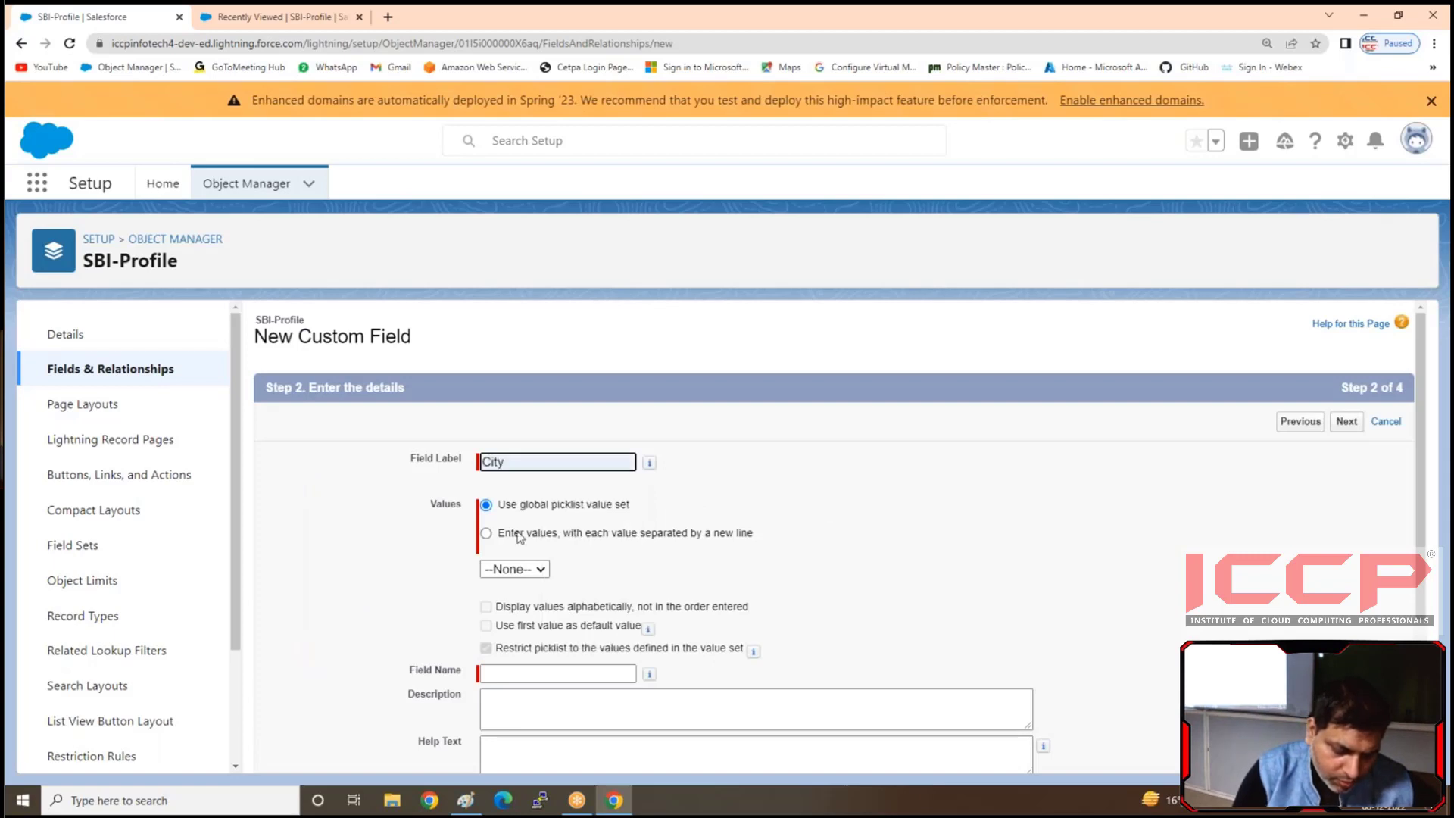
- Give the City field its own picklist values, starting with South Delhi, East Delhi and North Delhi on separate lines
{"action": "left_click", "coordinate": [519, 534]}
{"action": "left_click", "coordinate": [514, 594]}
{"action": "type", "text": "Sid"}
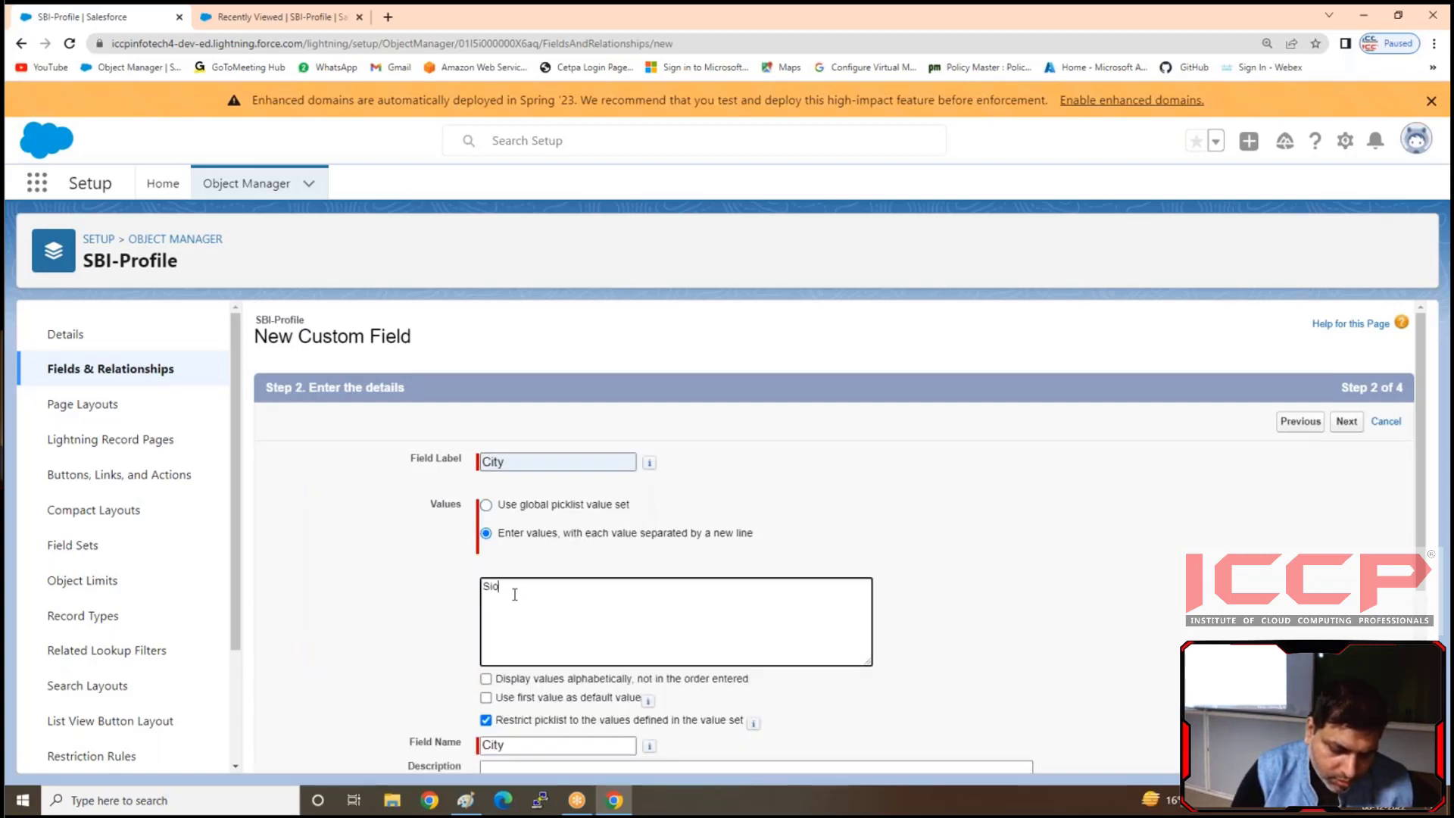
{"action": "key", "text": "BackSpace"}
{"action": "key", "text": "BackSpace"}
{"action": "type", "text": "ou"}
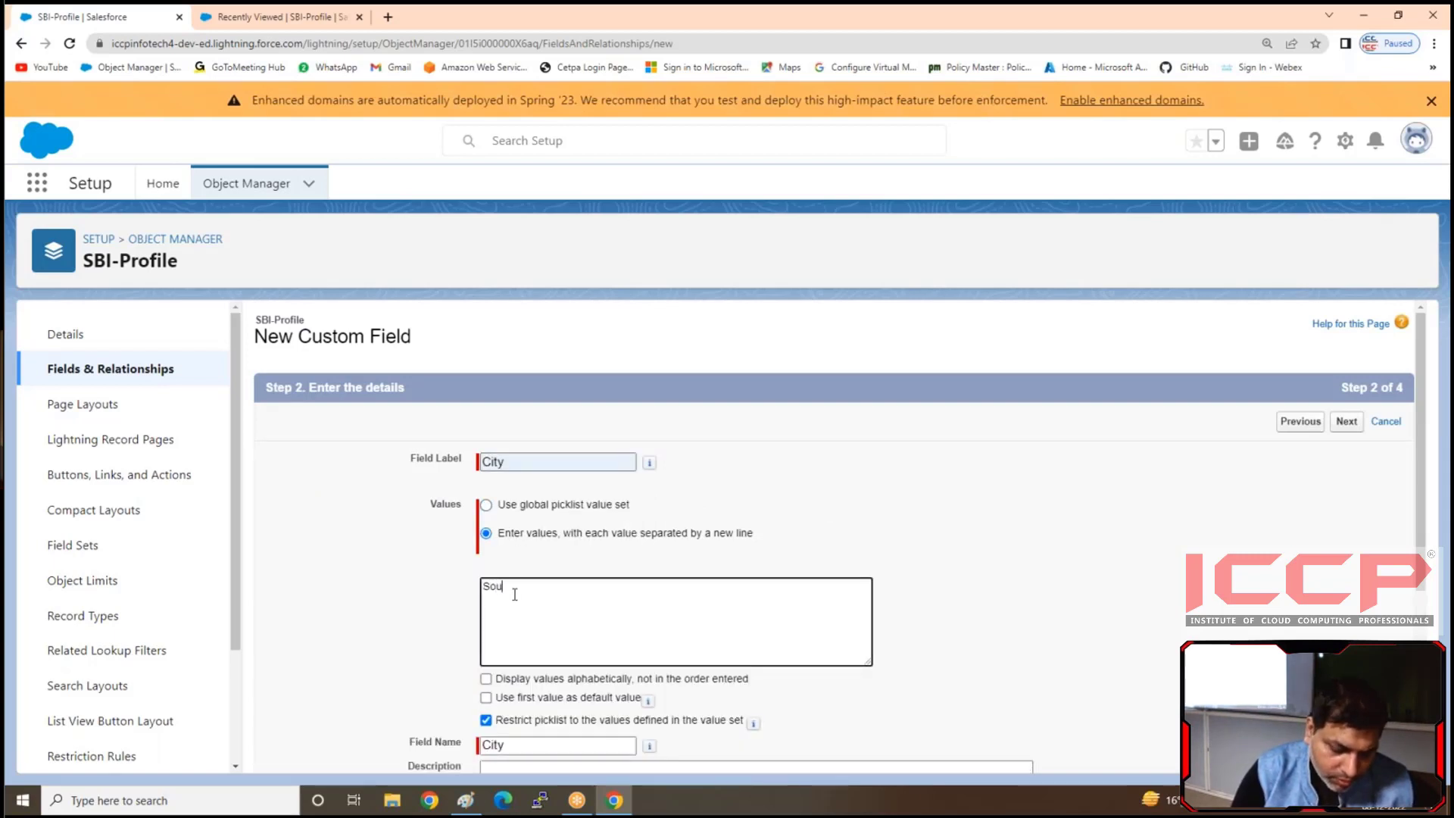
{"action": "type", "text": "th Delhi"}
{"action": "key", "text": "Return"}
{"action": "type", "text": "East Delhi"}
{"action": "key", "text": "Return"}
{"action": "type", "text": "North D"}
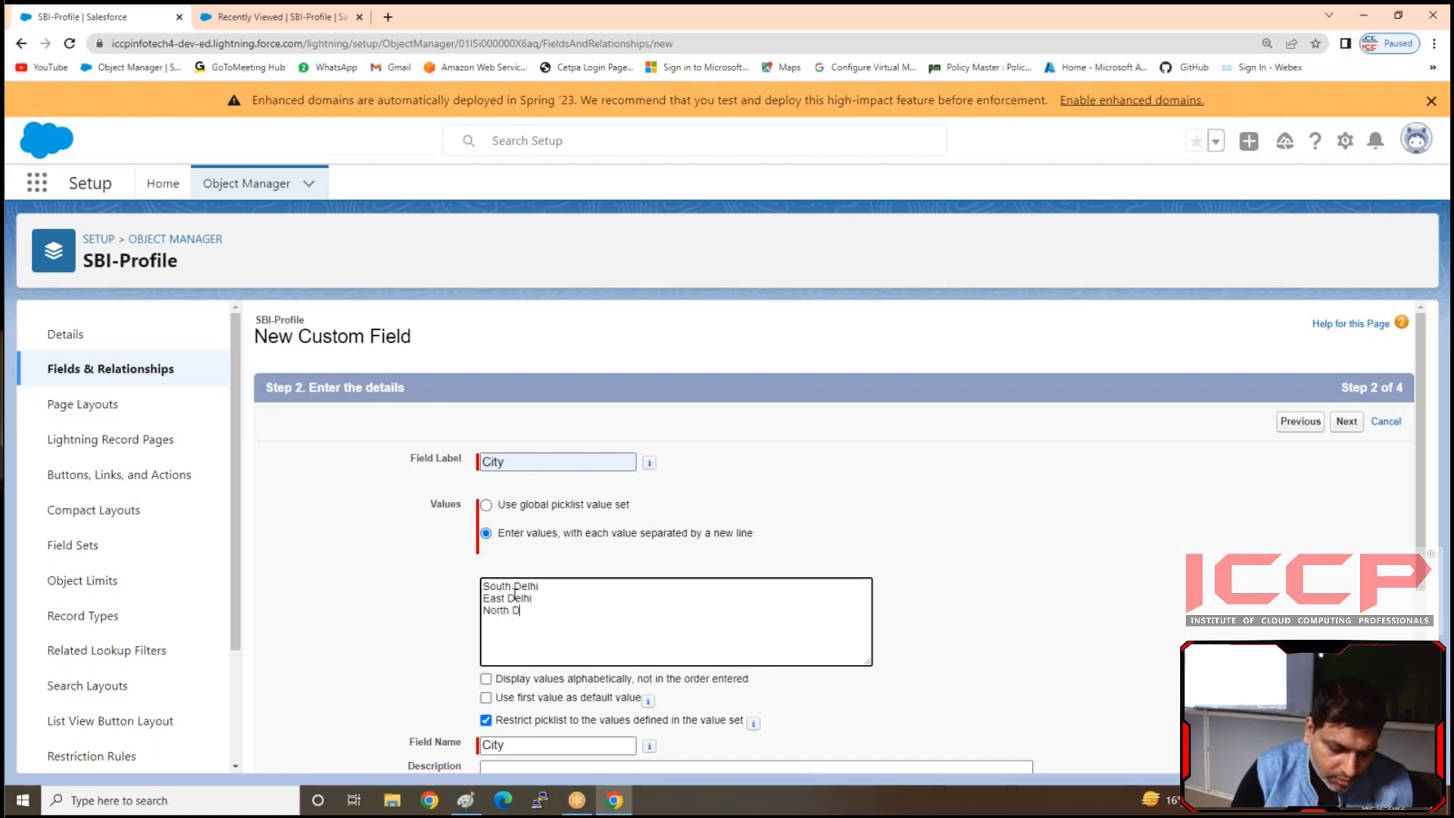
{"action": "type", "text": "elhi "}
- Add Noida and Grater Noida to the City field's picklist values
{"action": "type", "text": "Noida"}
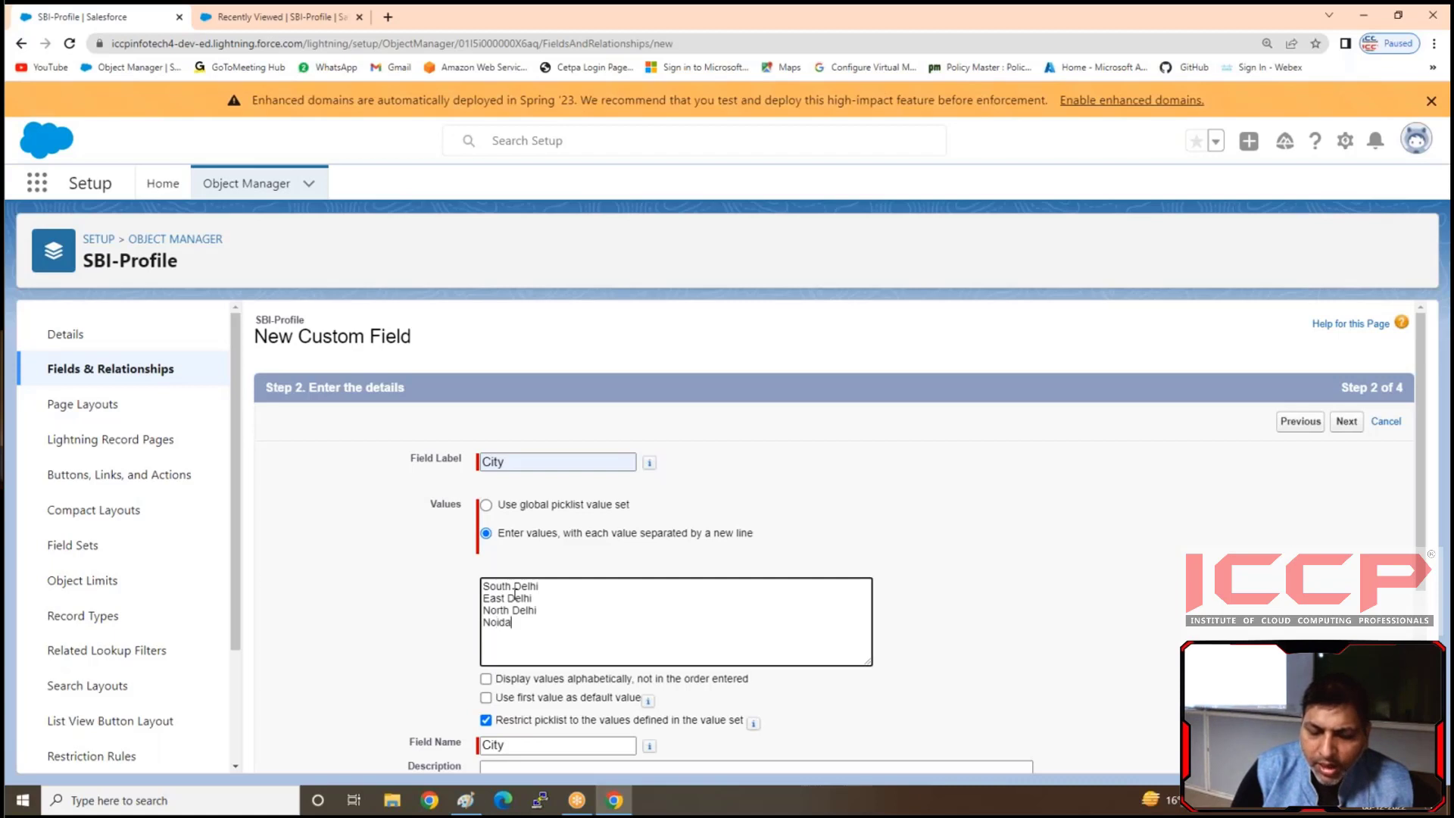
{"action": "key", "text": "Return"}
{"action": "type", "text": "g"}
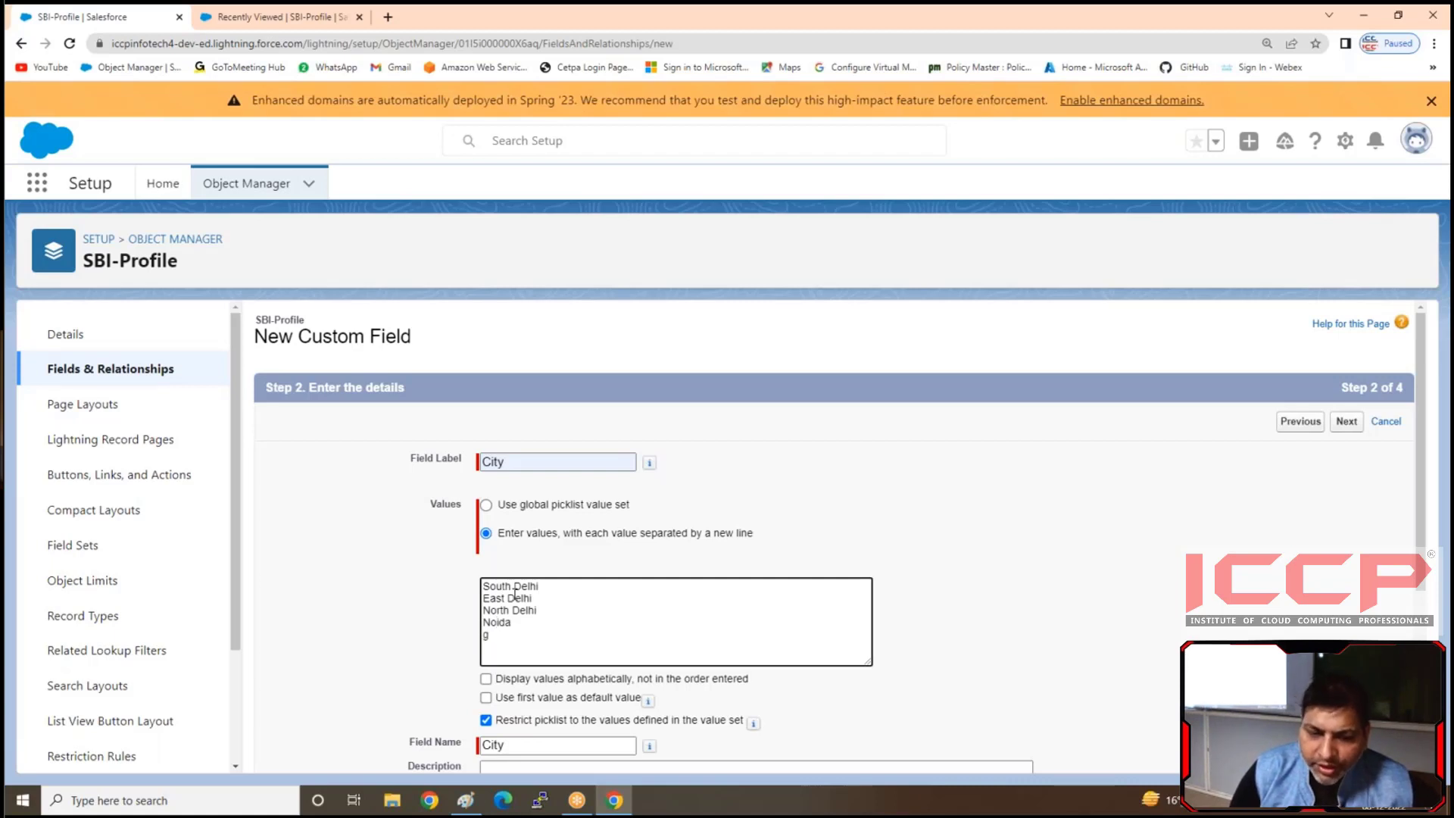
{"action": "type", "text": "rater Noida"}
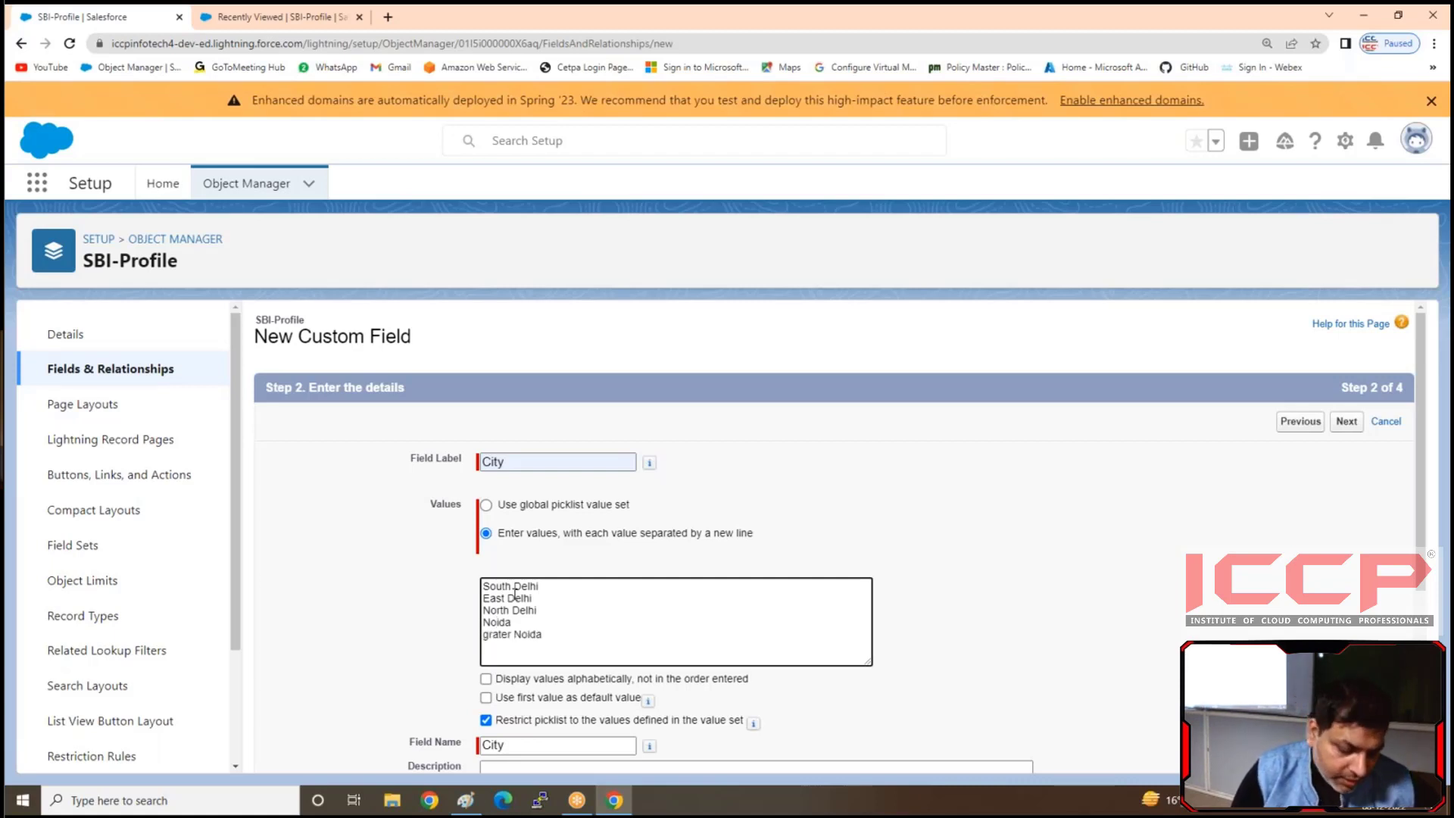
{"action": "key", "text": "ctrl+Left"}
{"action": "key", "text": "BackSpace"}
{"action": "type", "text": "G"}
{"action": "key", "text": "ctrl+Right"}
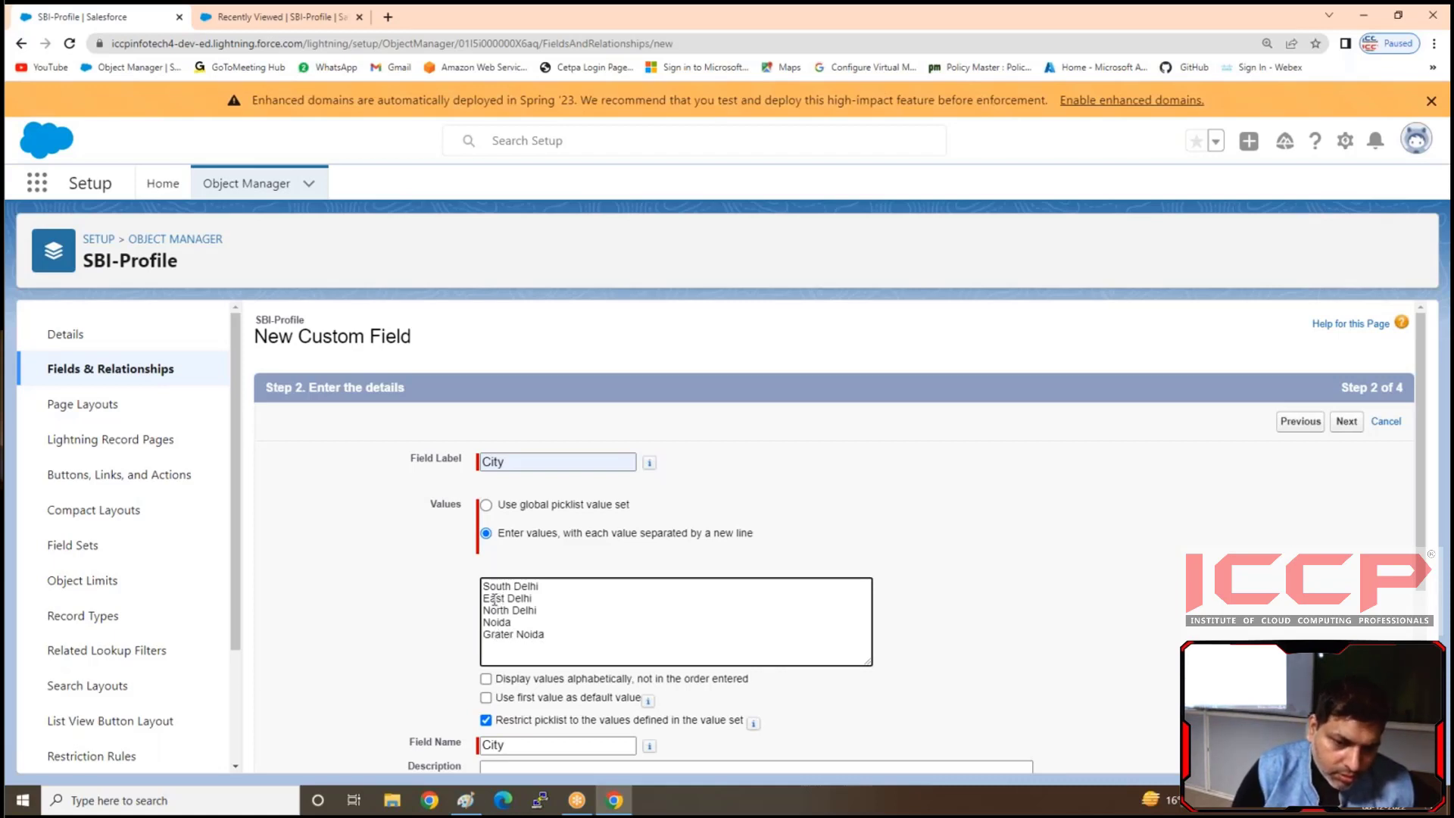
- Add Agara and Mathura as the last two picklist values of the City field
{"action": "key", "text": "Return"}
{"action": "type", "text": "Agara"}
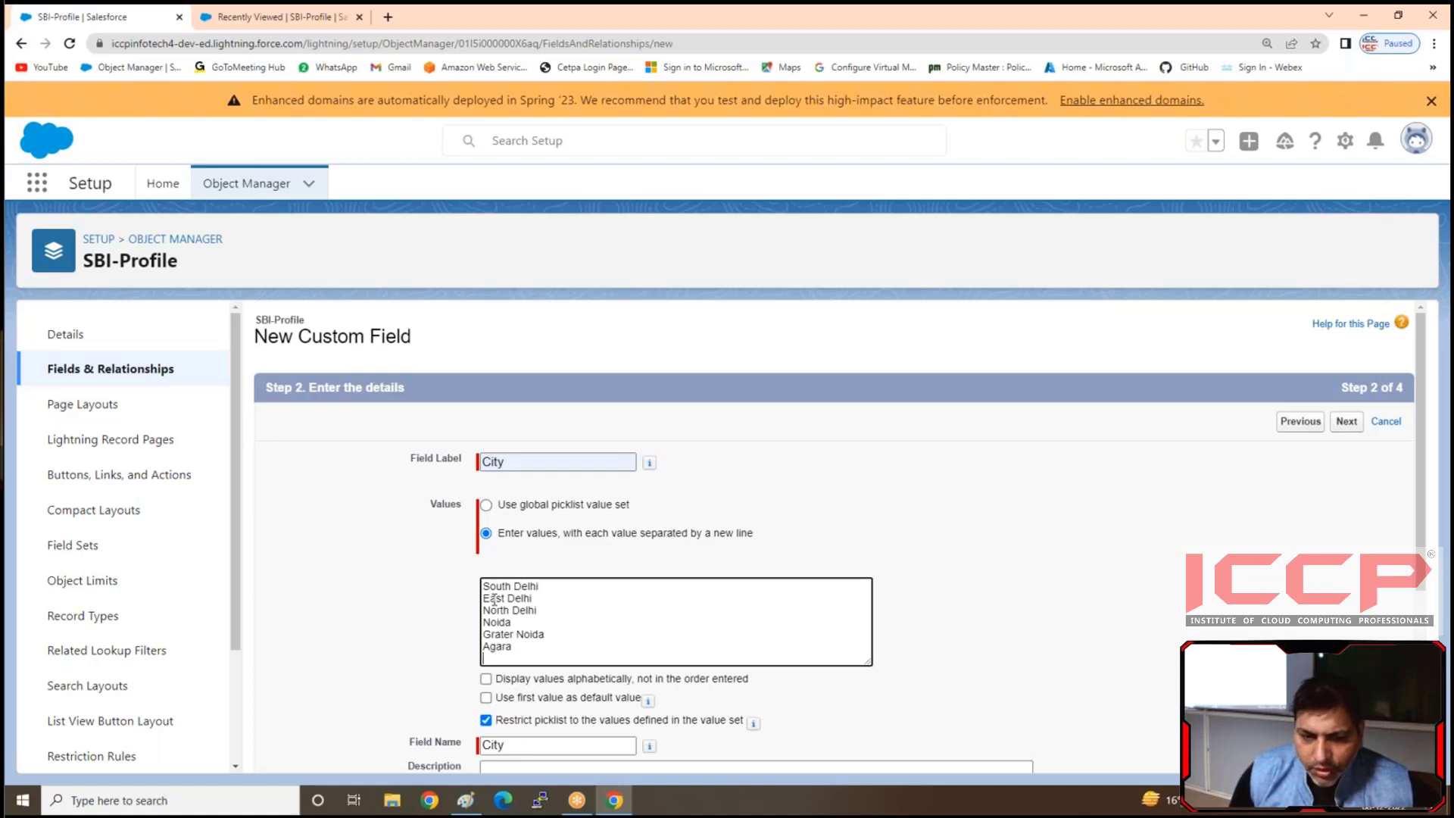
{"action": "type", "text": "Mat"}
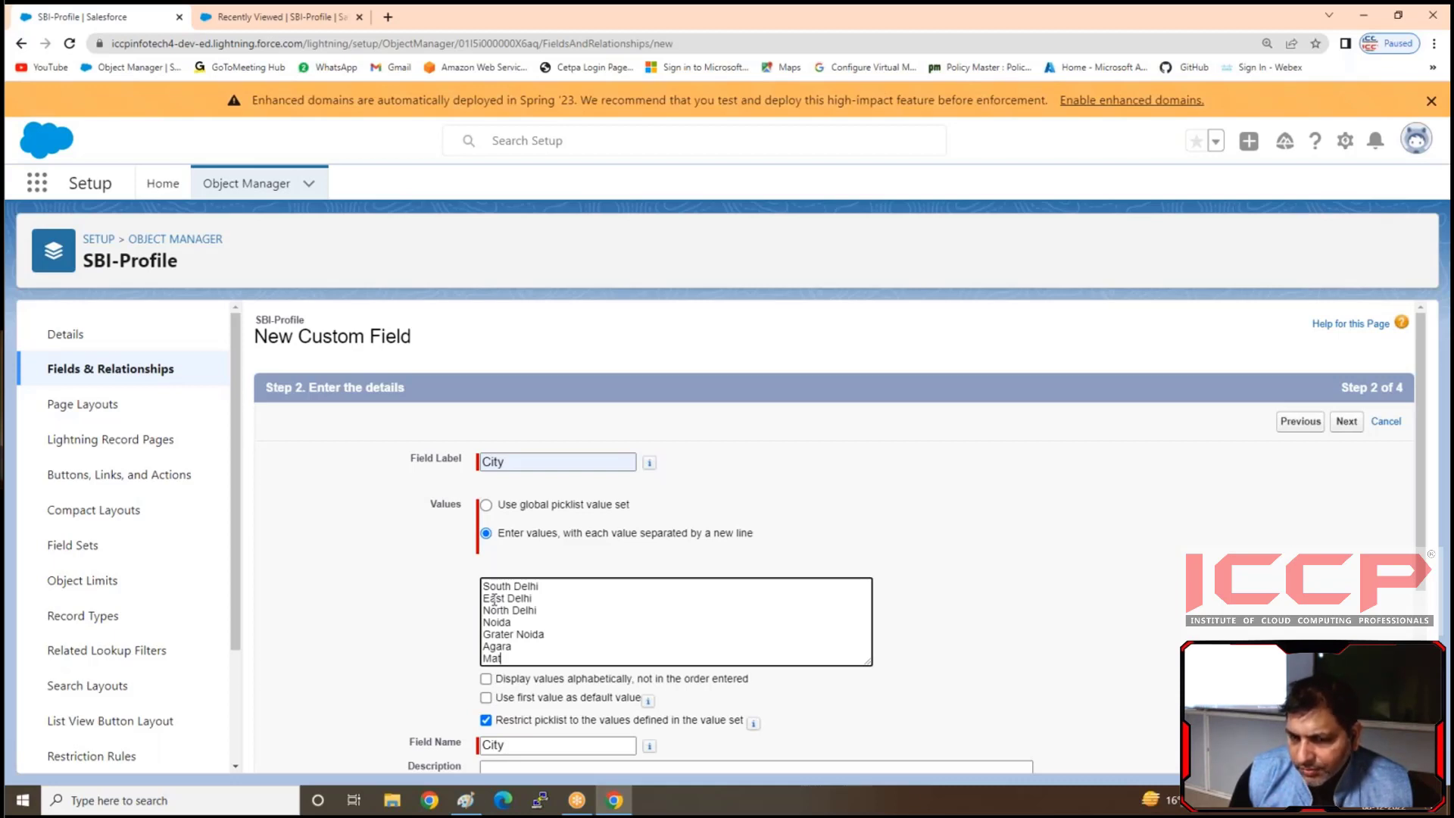
{"action": "type", "text": "h"}
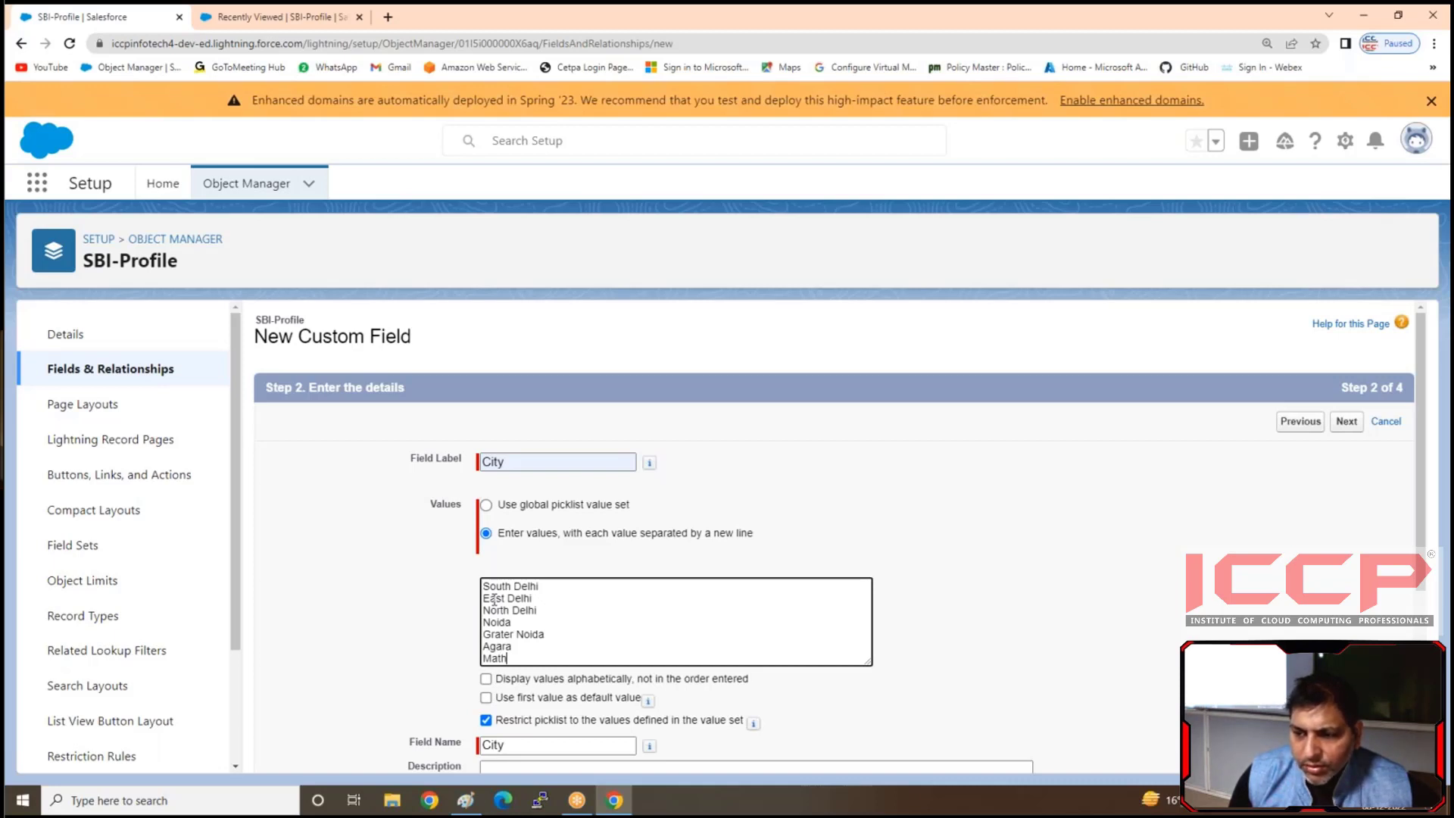
{"action": "type", "text": "u"}
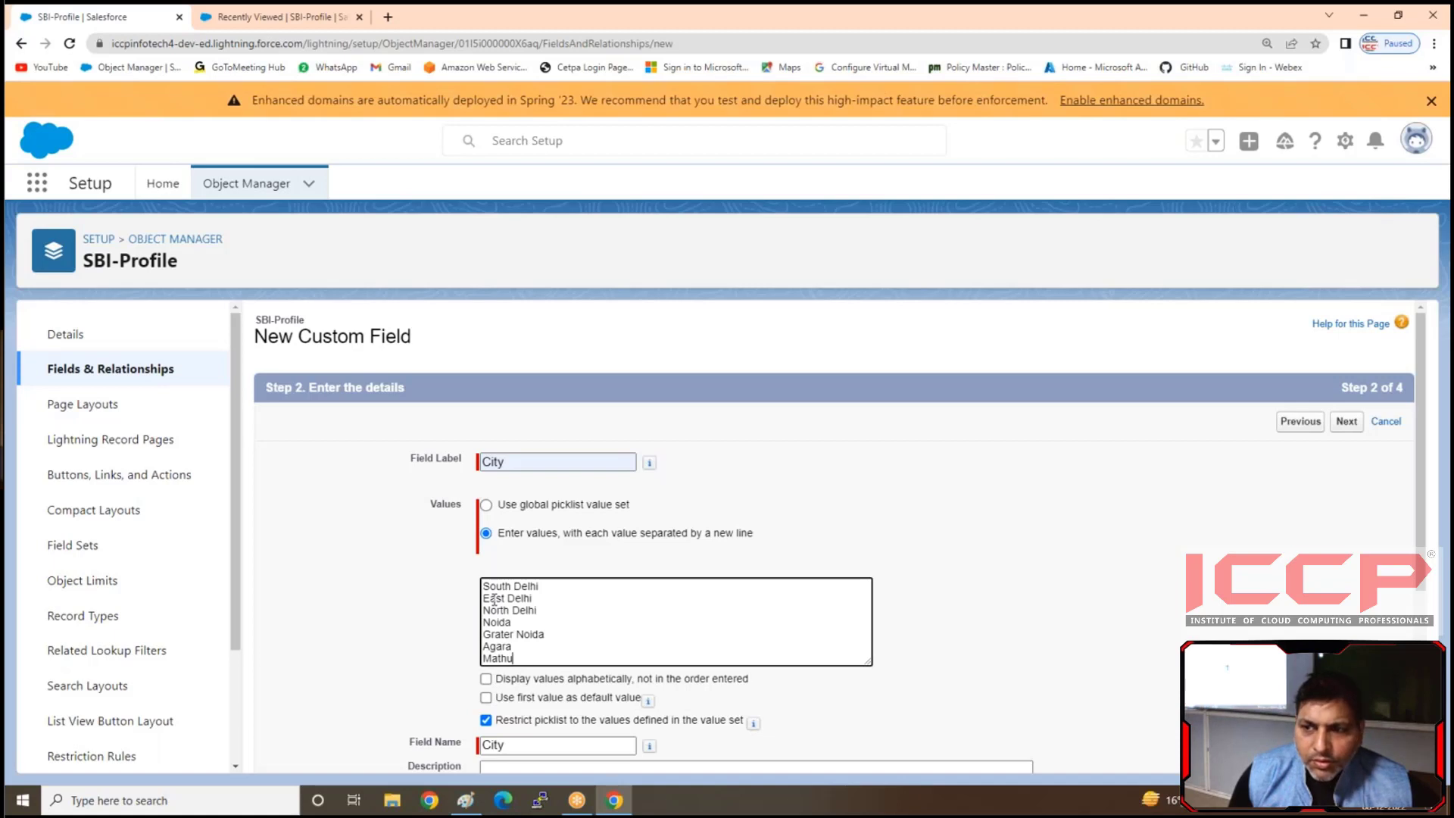
{"action": "type", "text": "ra"}
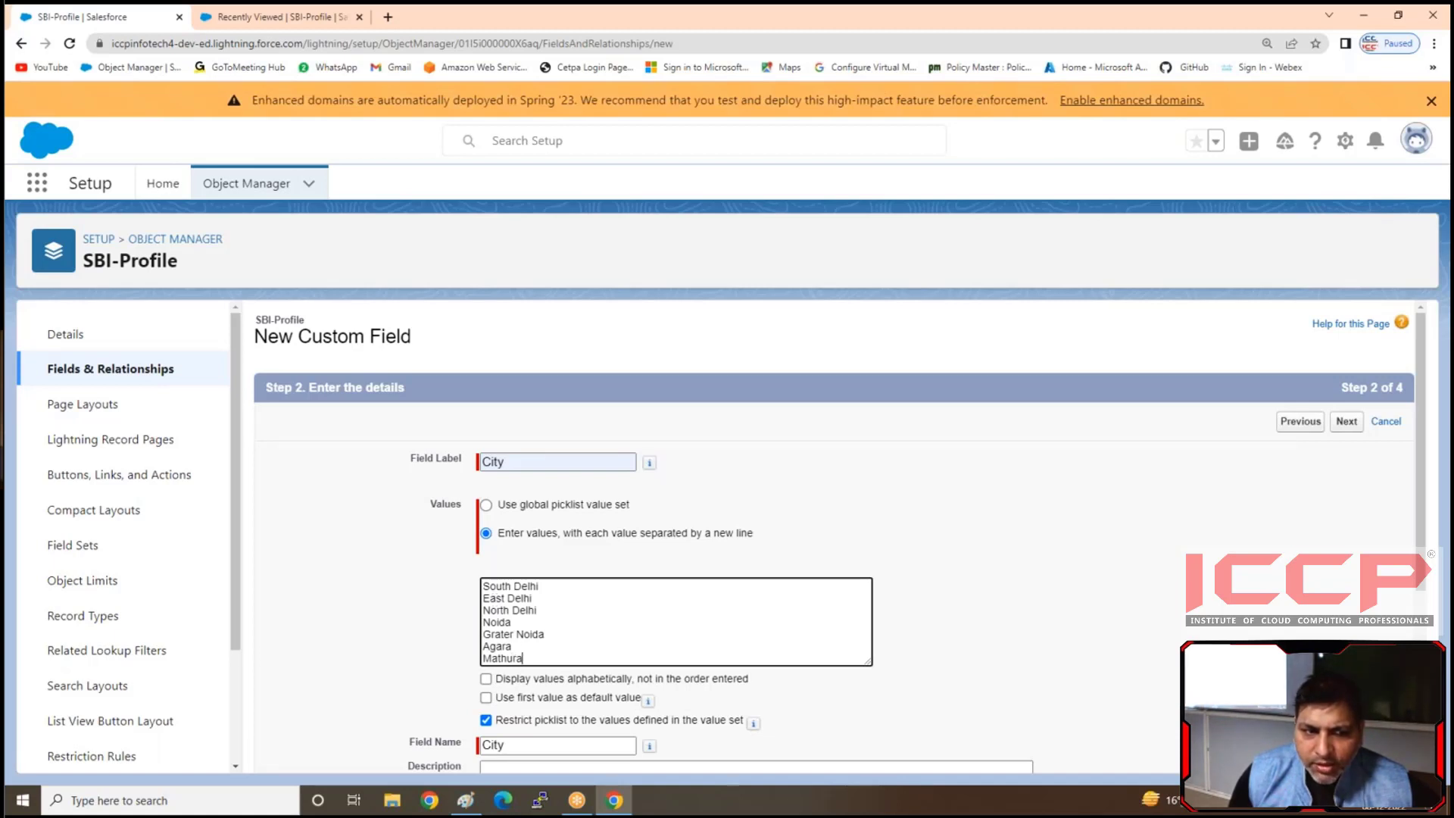
{"action": "scroll", "coordinate": [833, 538], "scroll_direction": "down", "scroll_amount": 1}
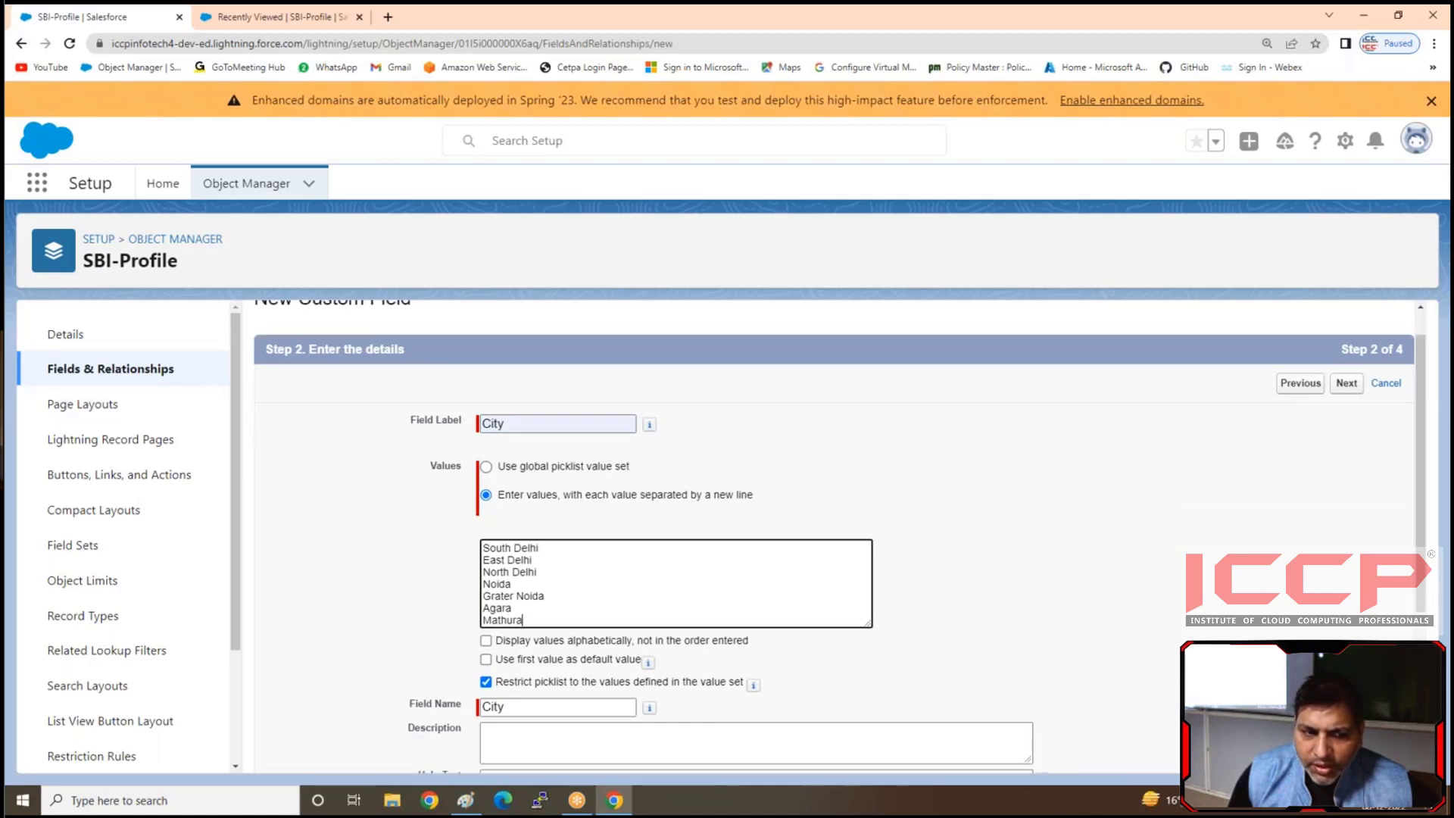
{"action": "scroll", "coordinate": [832, 530], "scroll_direction": "down", "scroll_amount": 1}
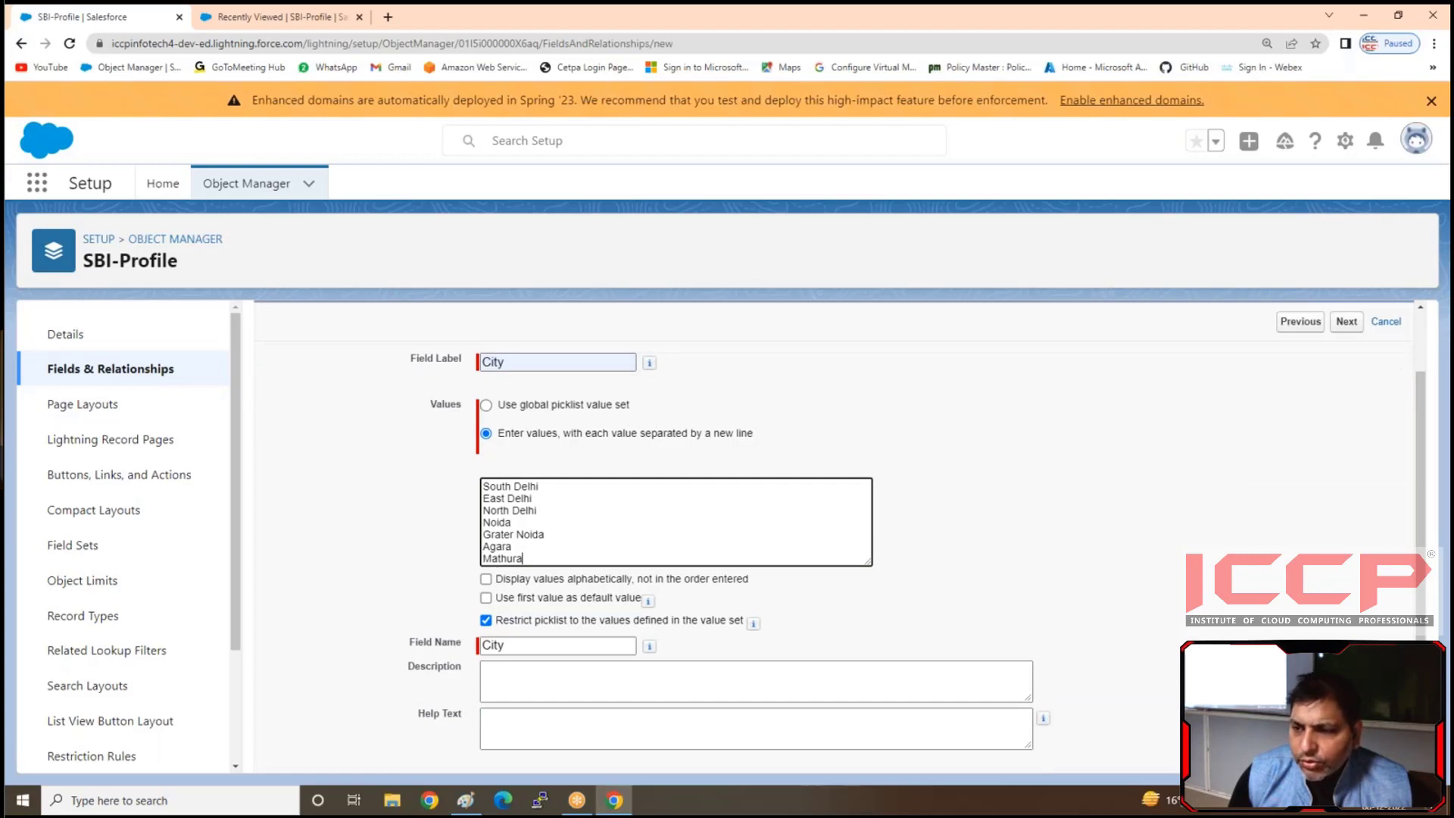
{"action": "scroll", "coordinate": [833, 530], "scroll_direction": "down", "scroll_amount": 1}
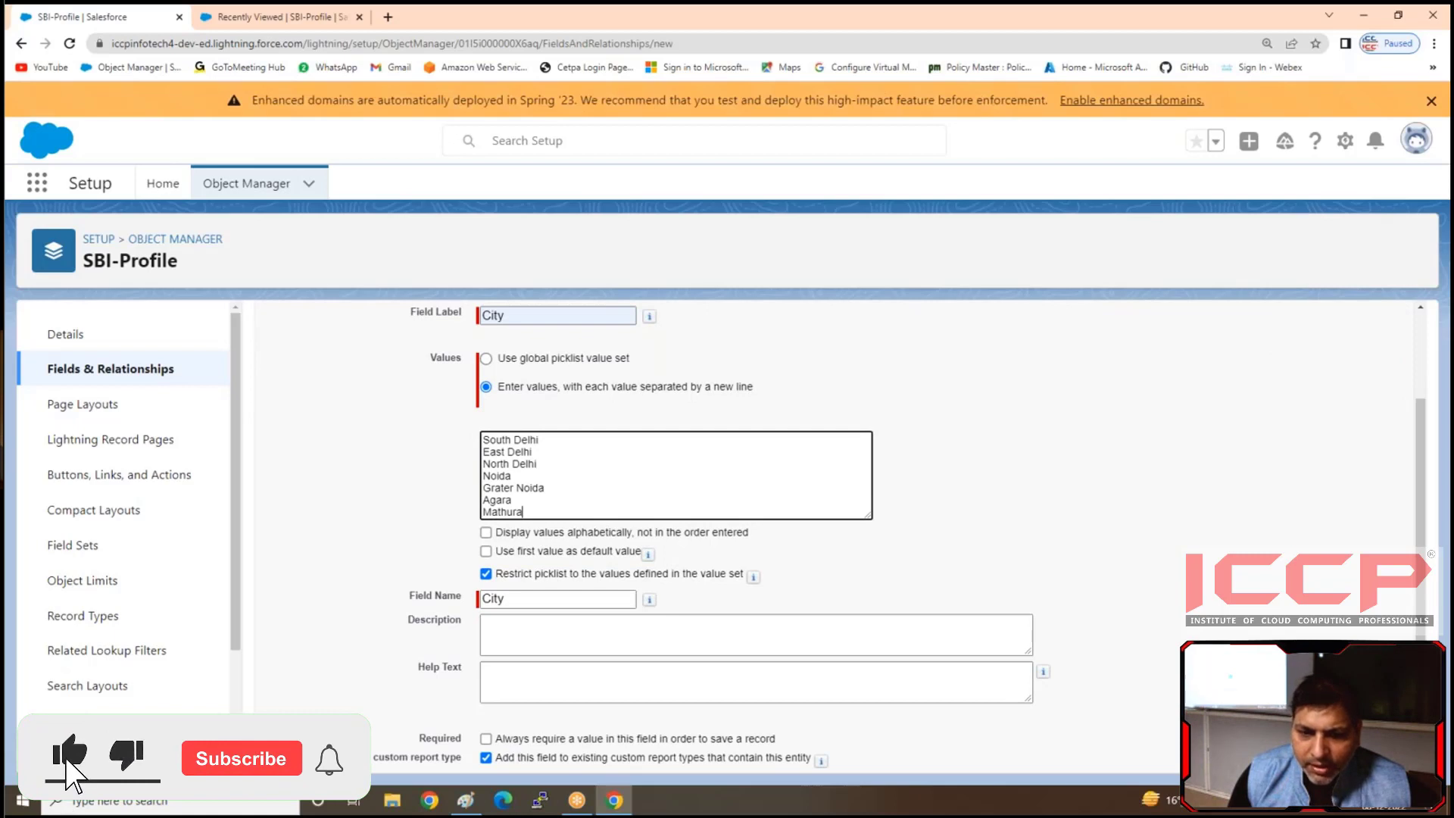
- Check the fields on a new SBI-Profile record form in the app and close it without saving
{"action": "key", "text": "ctrl+Tab"}
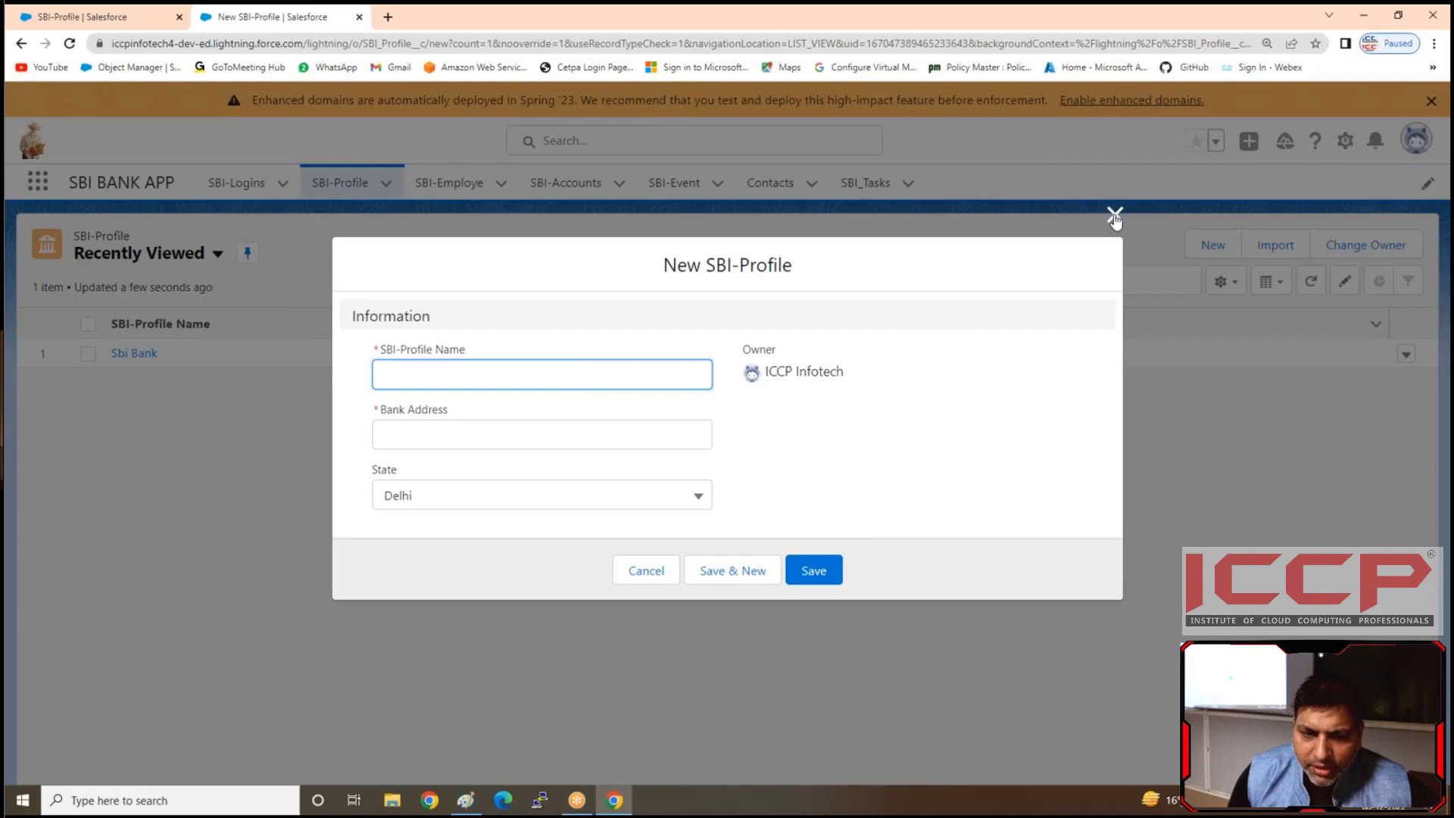
{"action": "left_click", "coordinate": [1114, 216]}
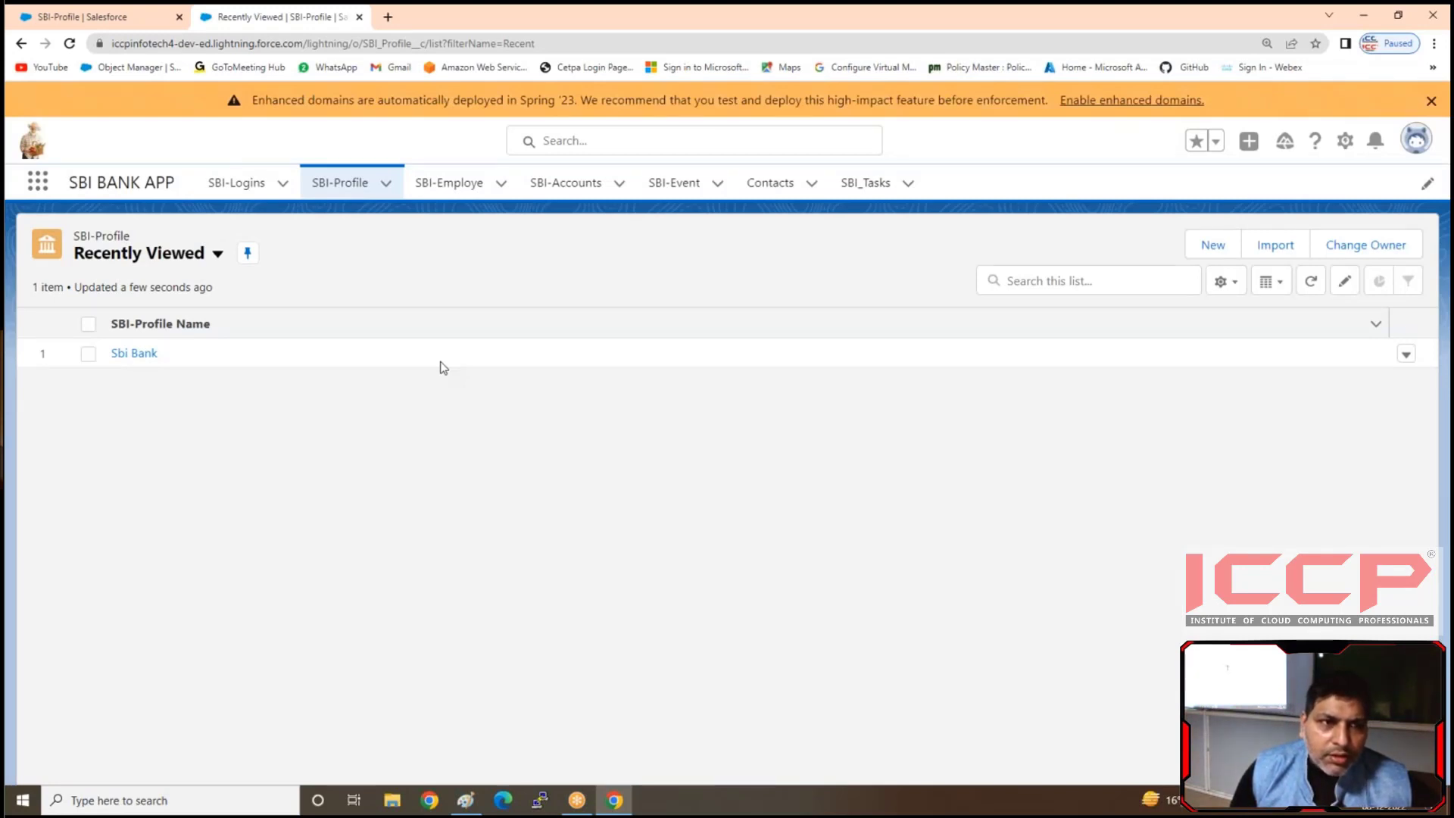
- Check a new SBI-Profile form with State set to Up and discard it without saving
{"action": "key", "text": "n"}
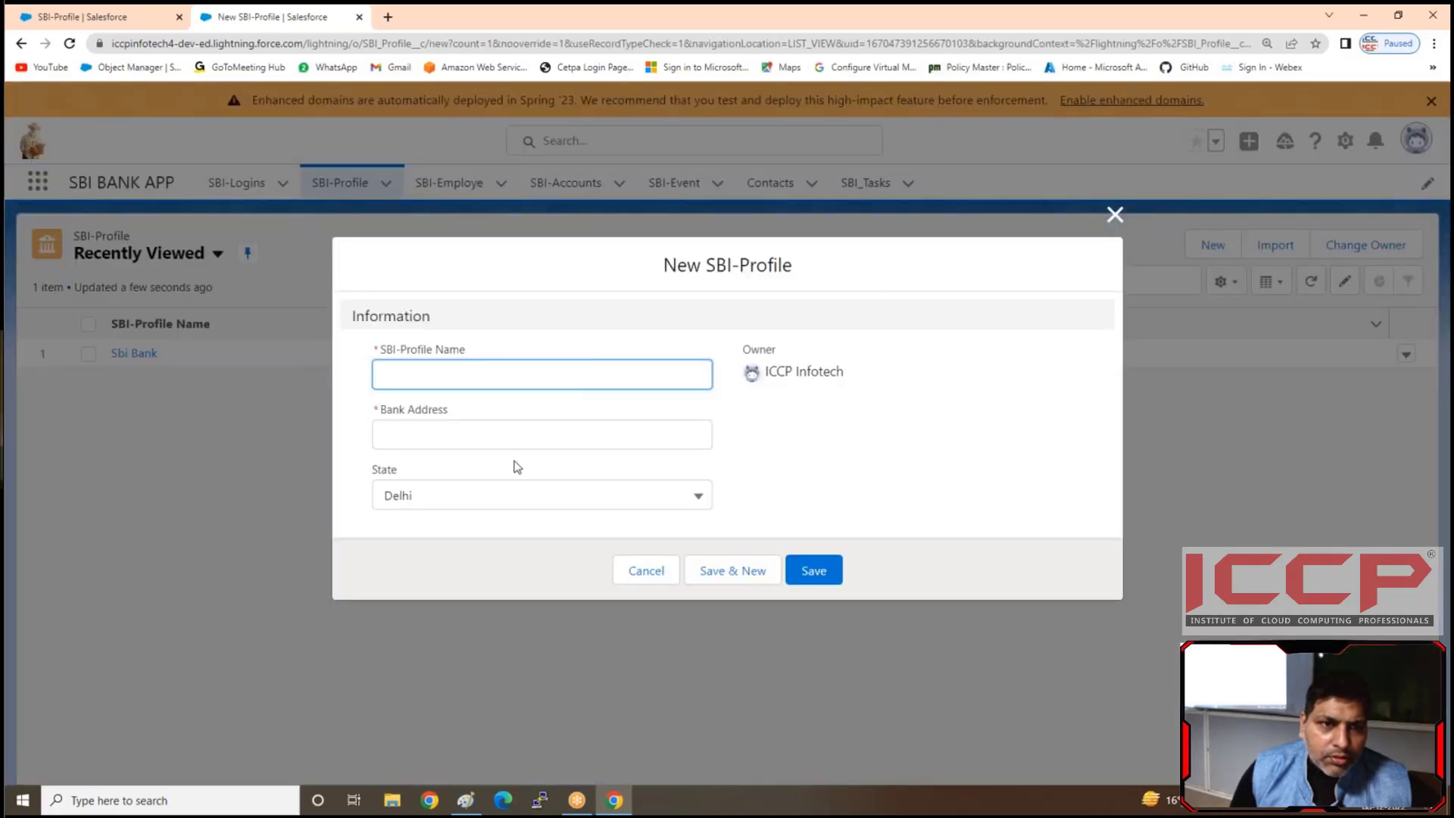
{"action": "left_click", "coordinate": [517, 467]}
{"action": "key", "text": "u"}
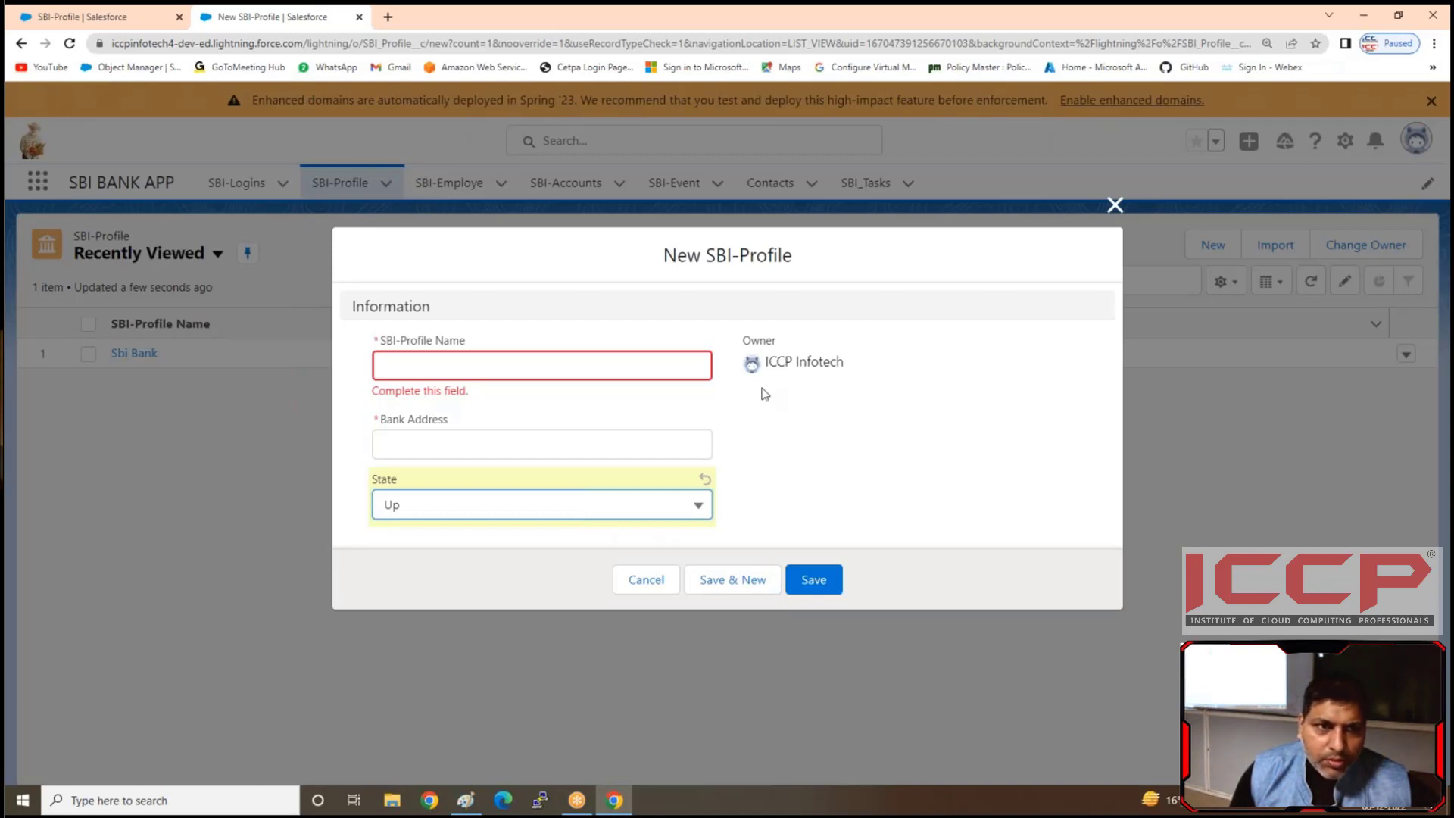
{"action": "key", "text": "Escape"}
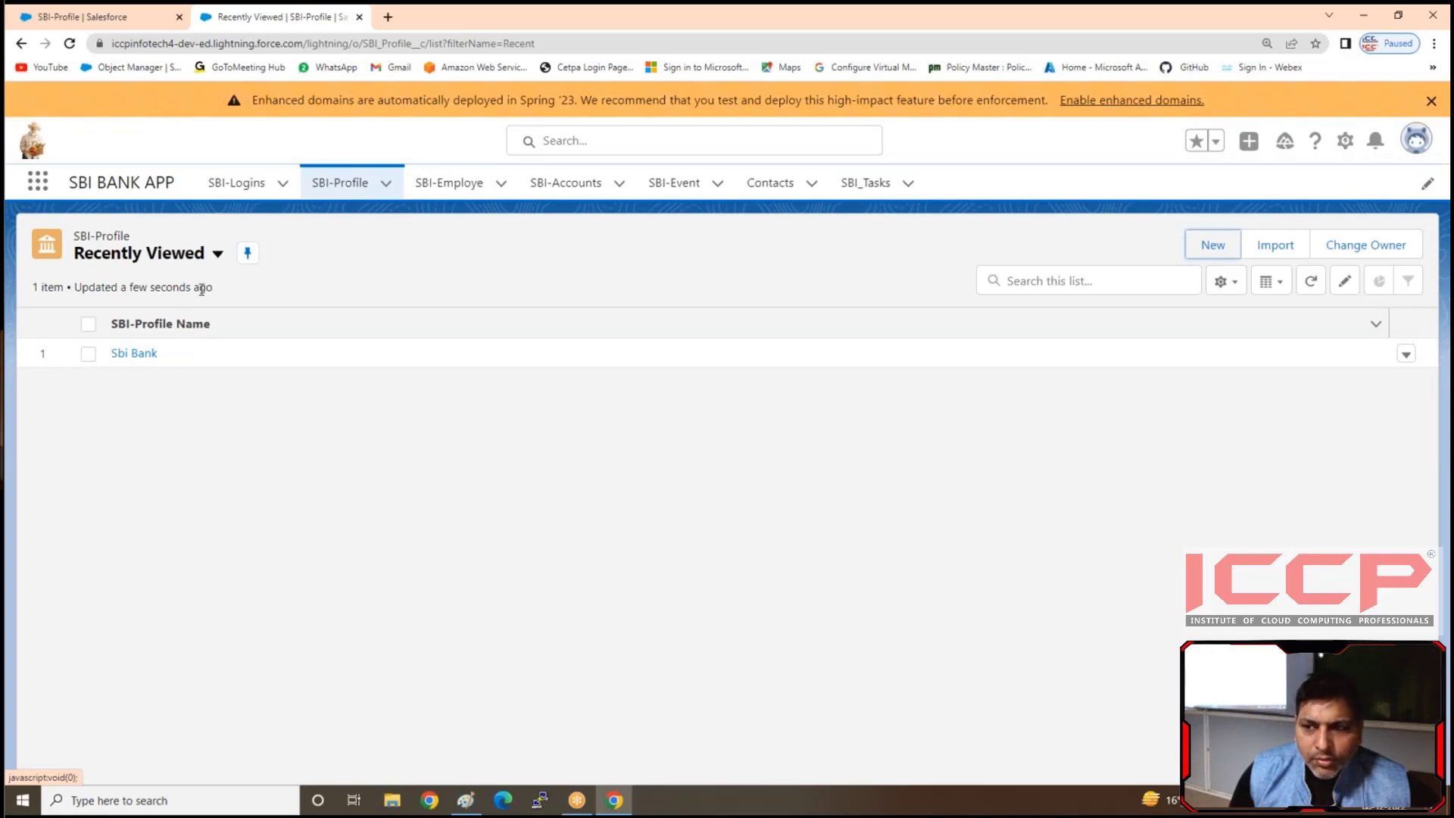
{"action": "key", "text": "ctrl+w"}
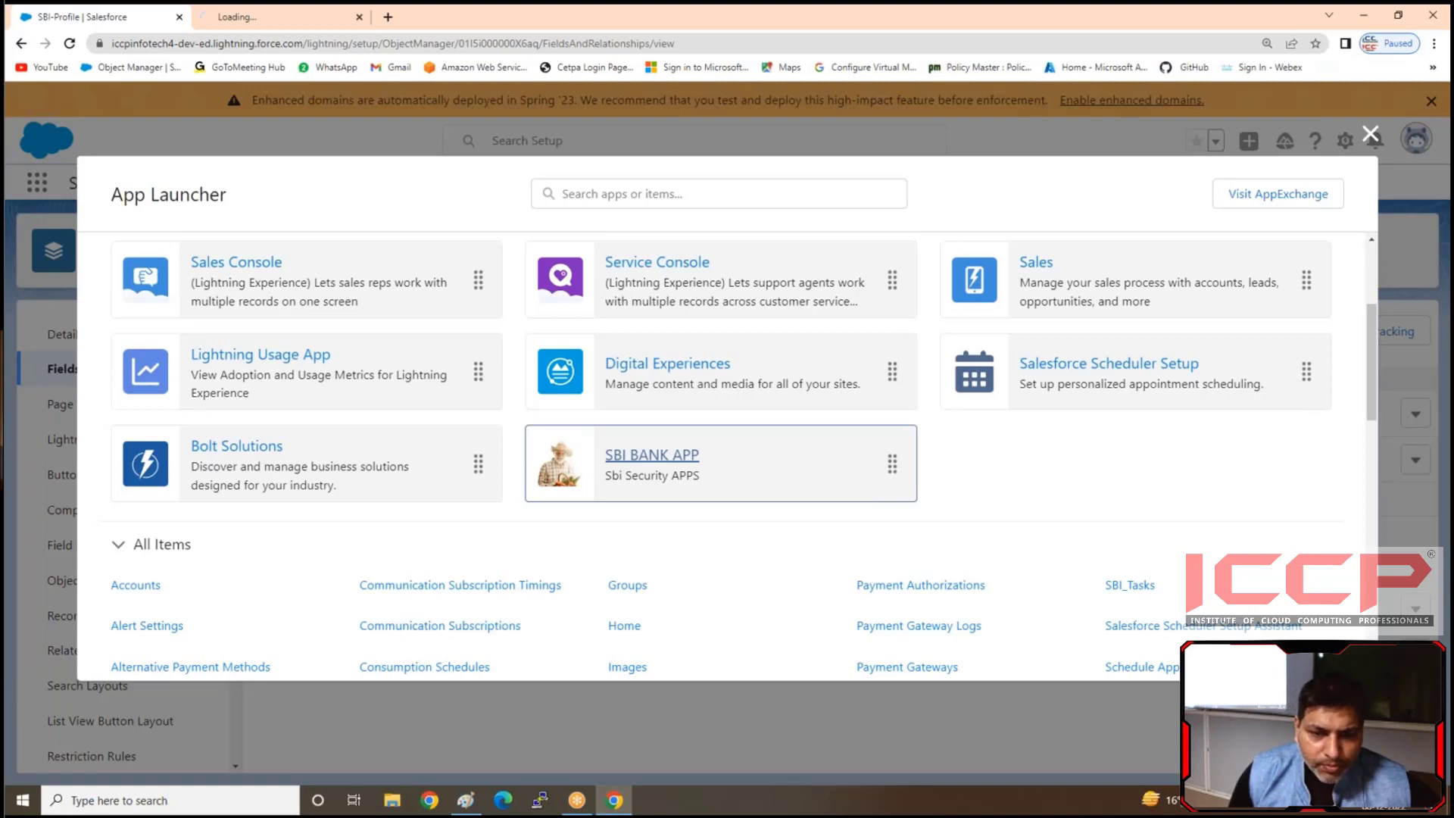
- Finish creating the City picklist field with values saket, Southex, Noida and agara, without using the first value as default, and save it
{"action": "left_click", "coordinate": [1115, 211]}
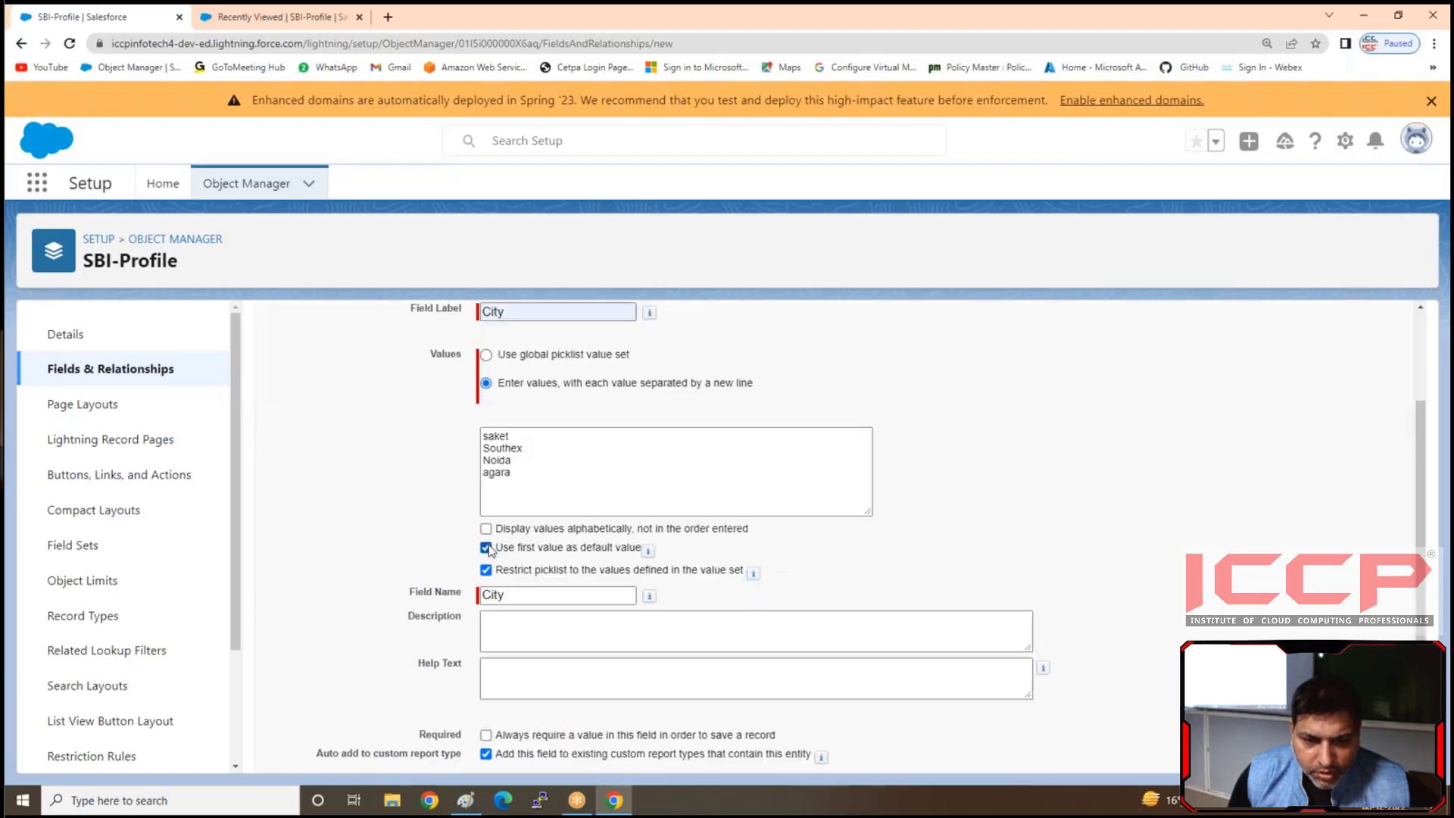
{"action": "left_click", "coordinate": [486, 547]}
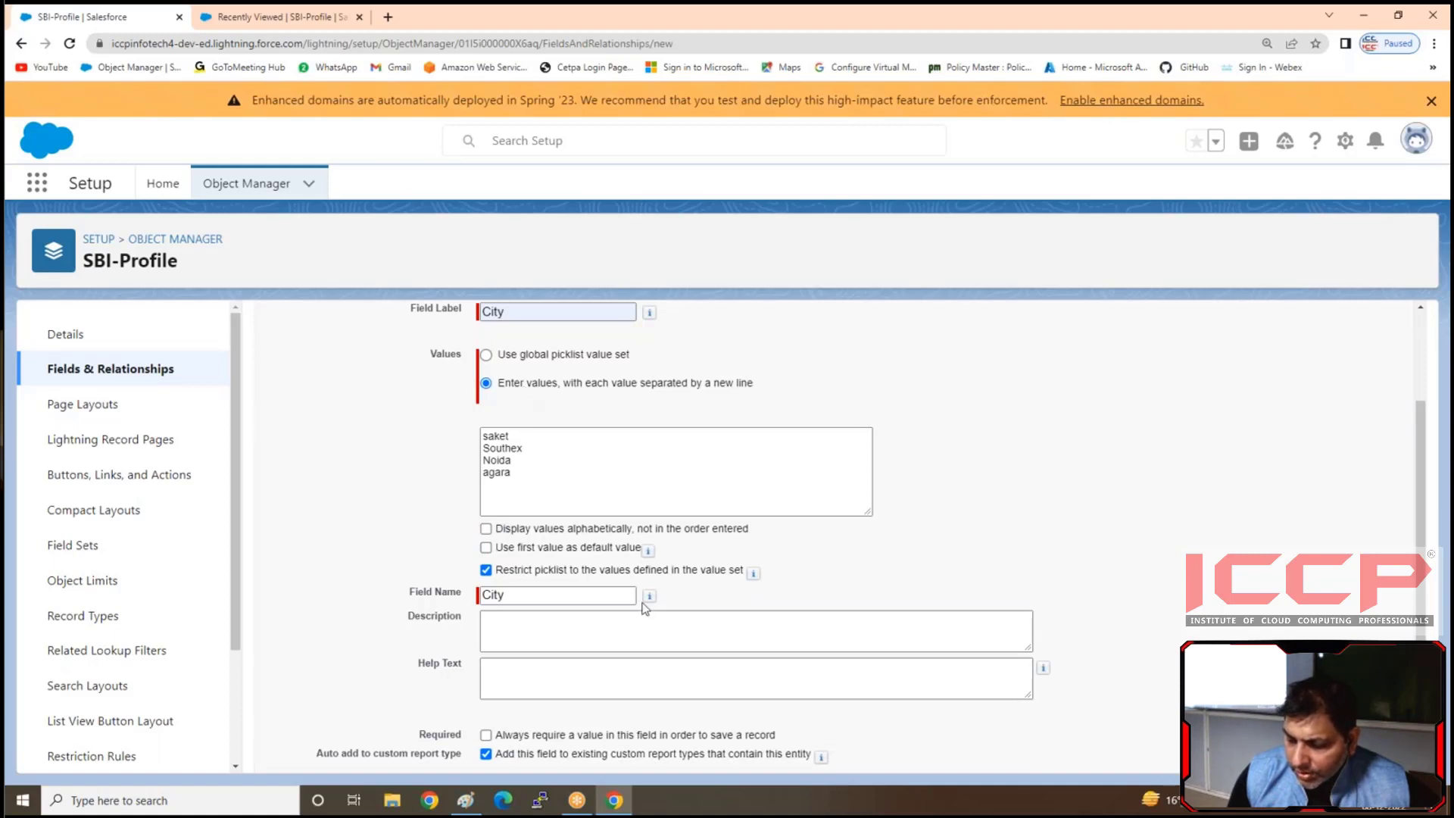
{"action": "scroll", "coordinate": [644, 608], "scroll_direction": "down", "scroll_amount": 1}
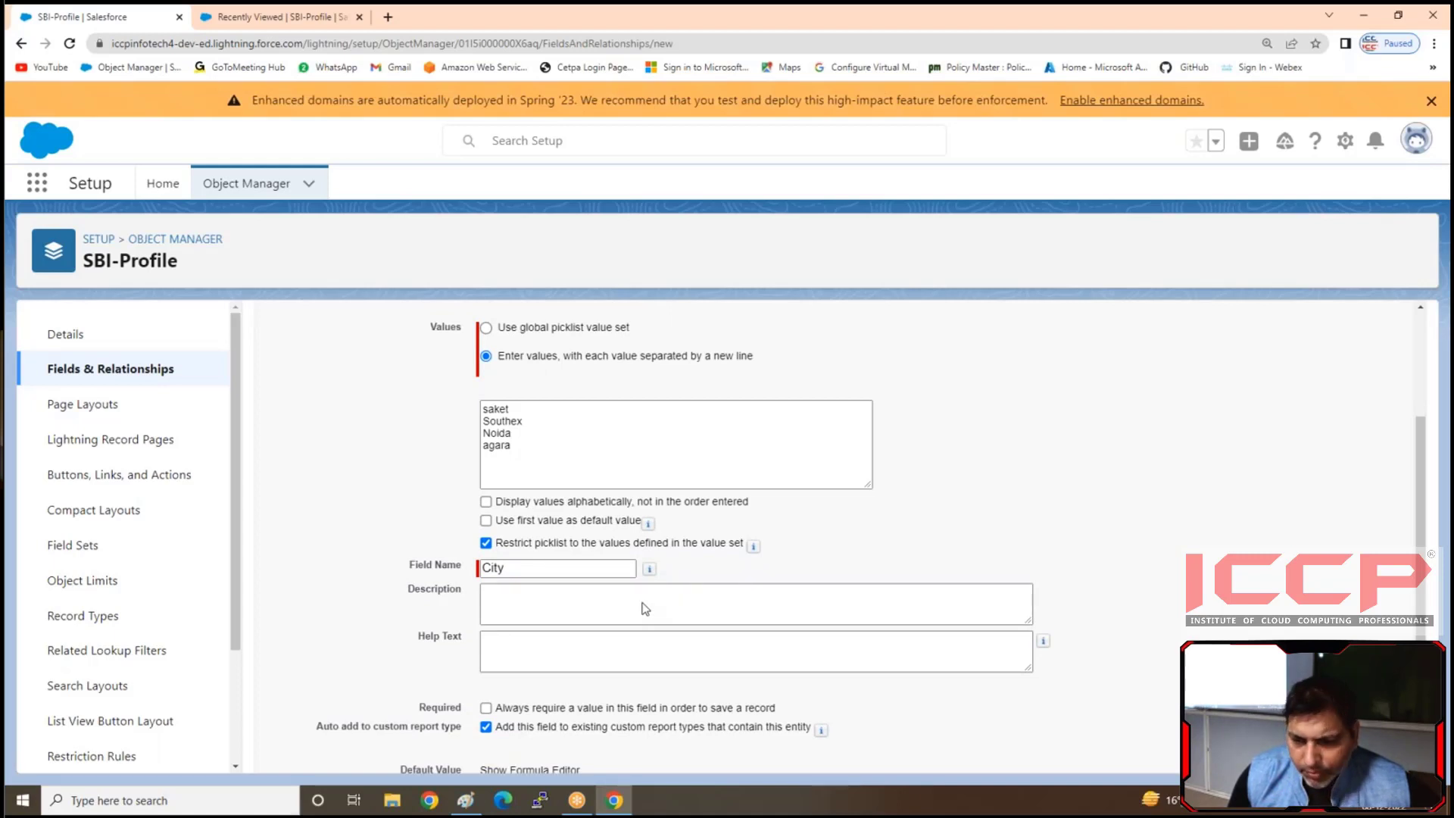
{"action": "scroll", "coordinate": [486, 592], "scroll_direction": "down", "scroll_amount": 3}
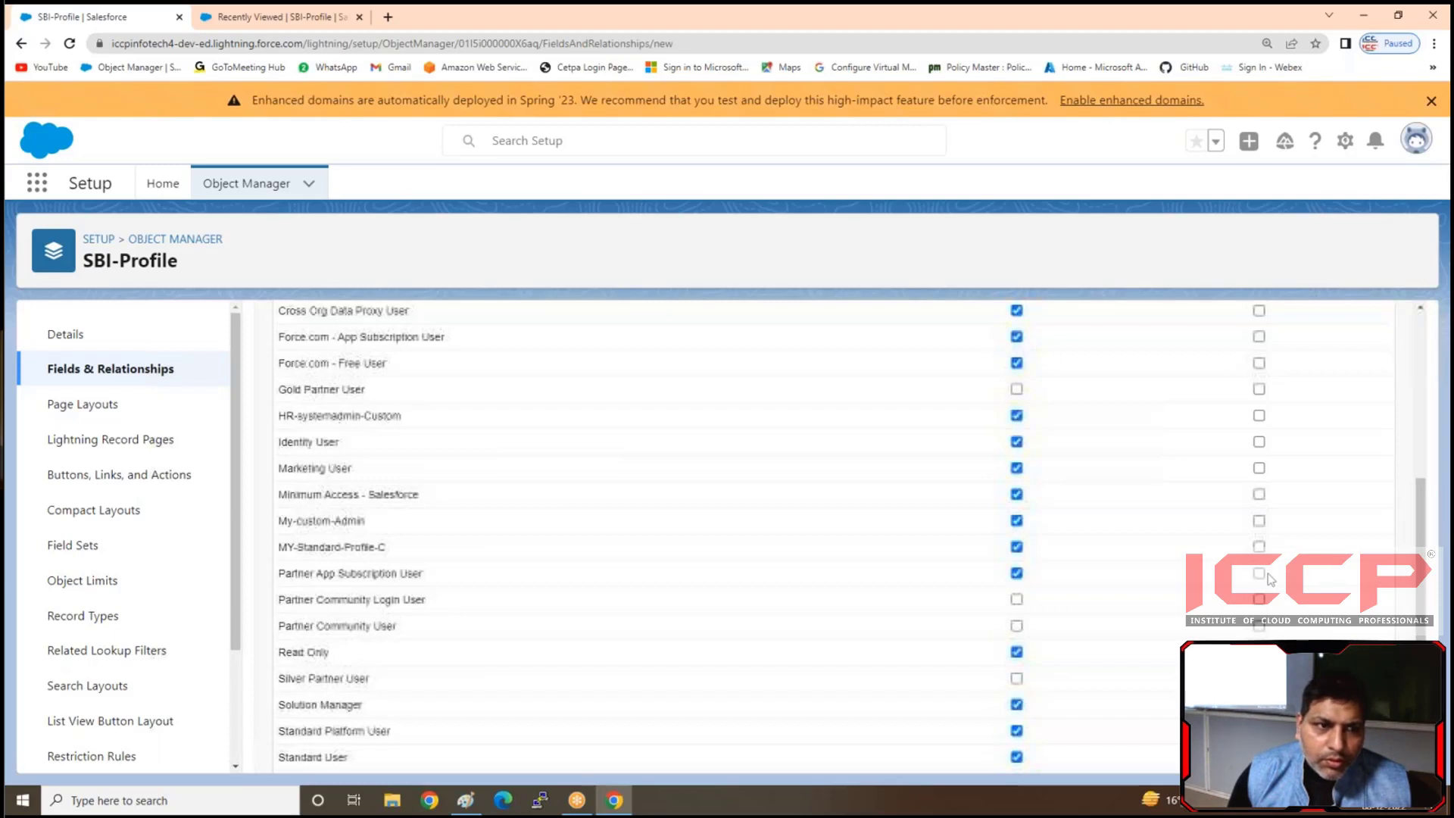
{"action": "scroll", "coordinate": [1270, 579], "scroll_direction": "down", "scroll_amount": 2}
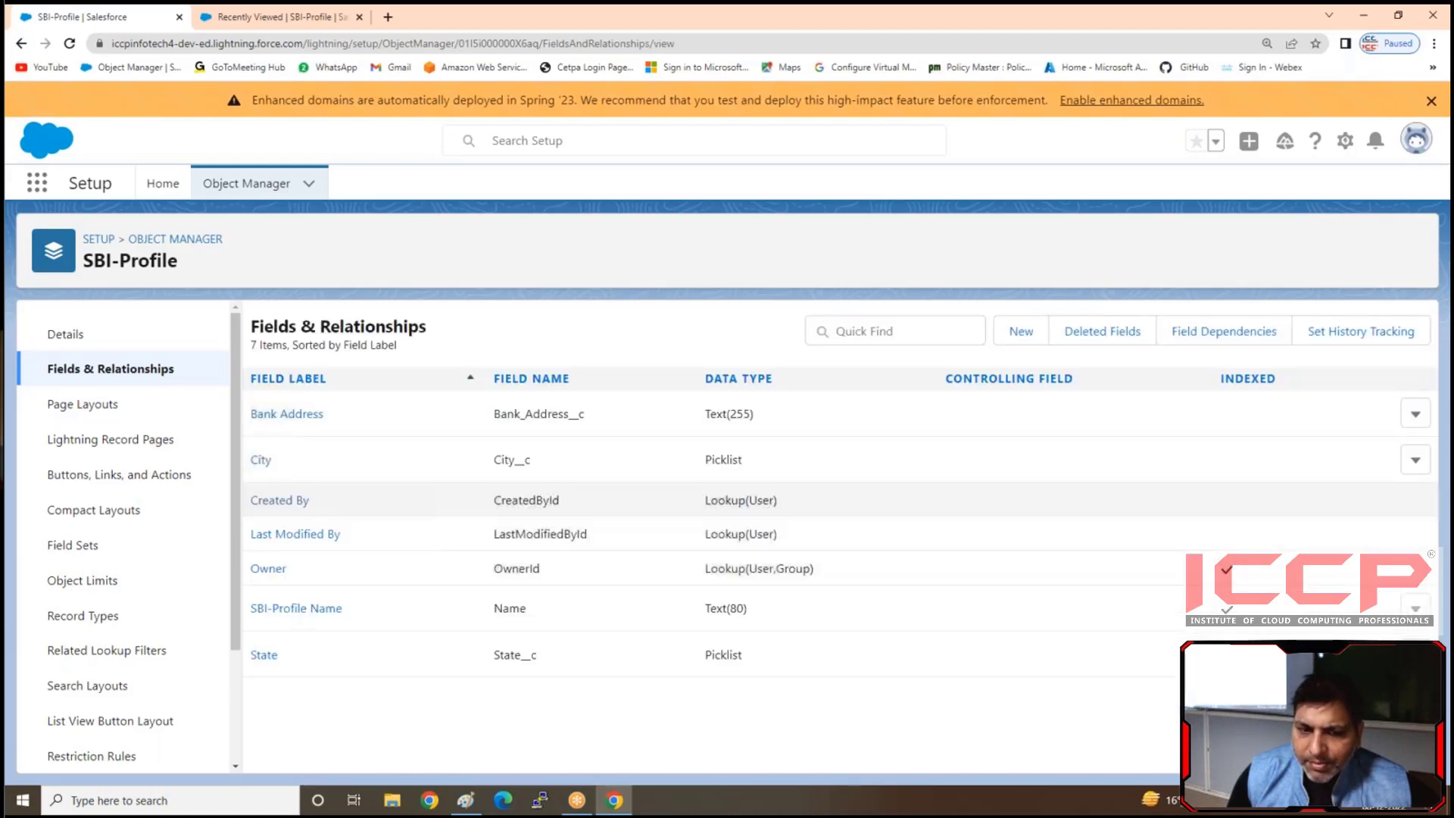
- Edit the Sbi Bank record in the app with State set to Delhi and inspect the available City choices
{"action": "left_click", "coordinate": [272, 17]}
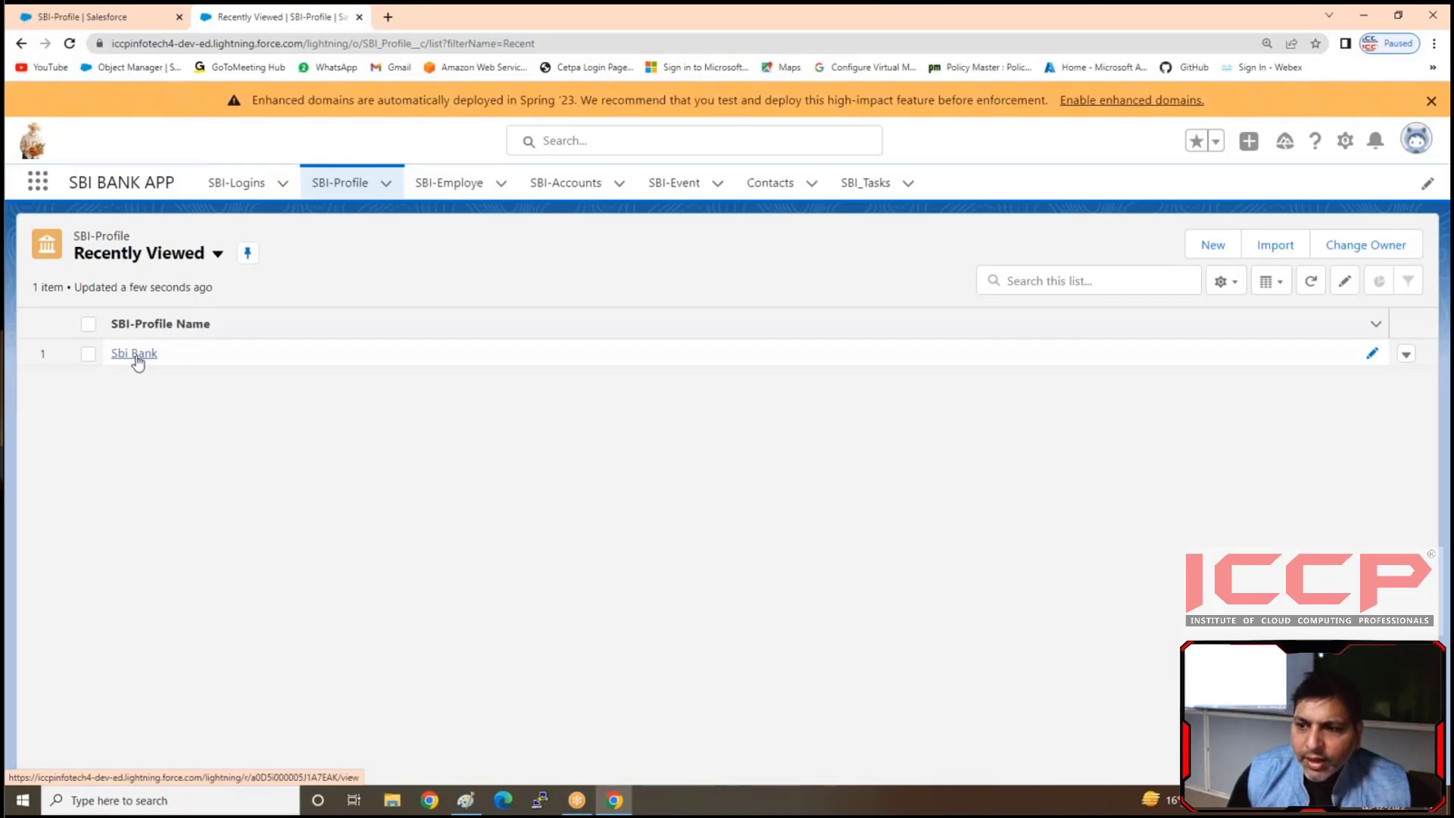
{"action": "left_click", "coordinate": [134, 353]}
{"action": "left_click", "coordinate": [141, 533]}
{"action": "left_click", "coordinate": [141, 615]}
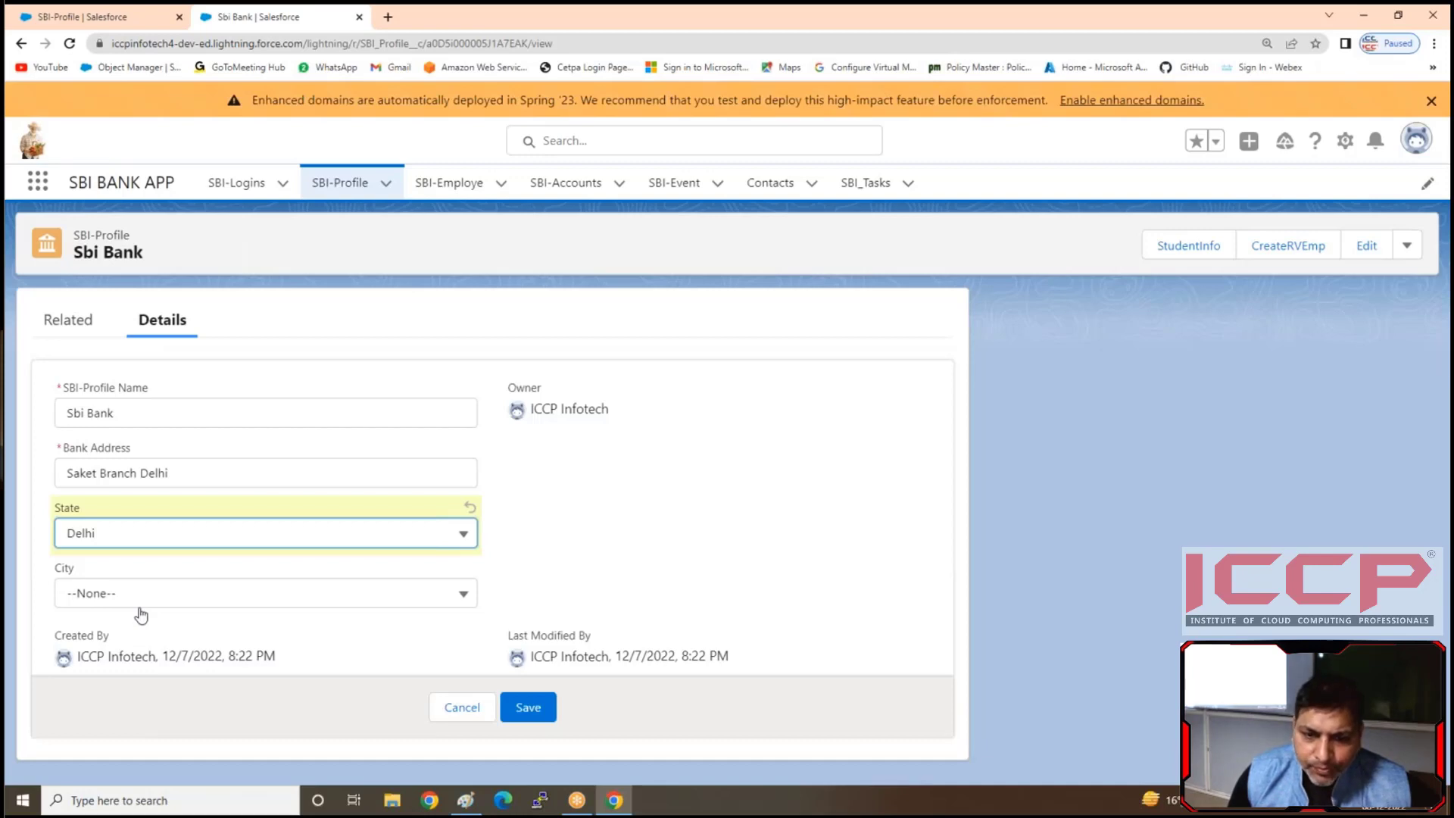
{"action": "left_click", "coordinate": [143, 594]}
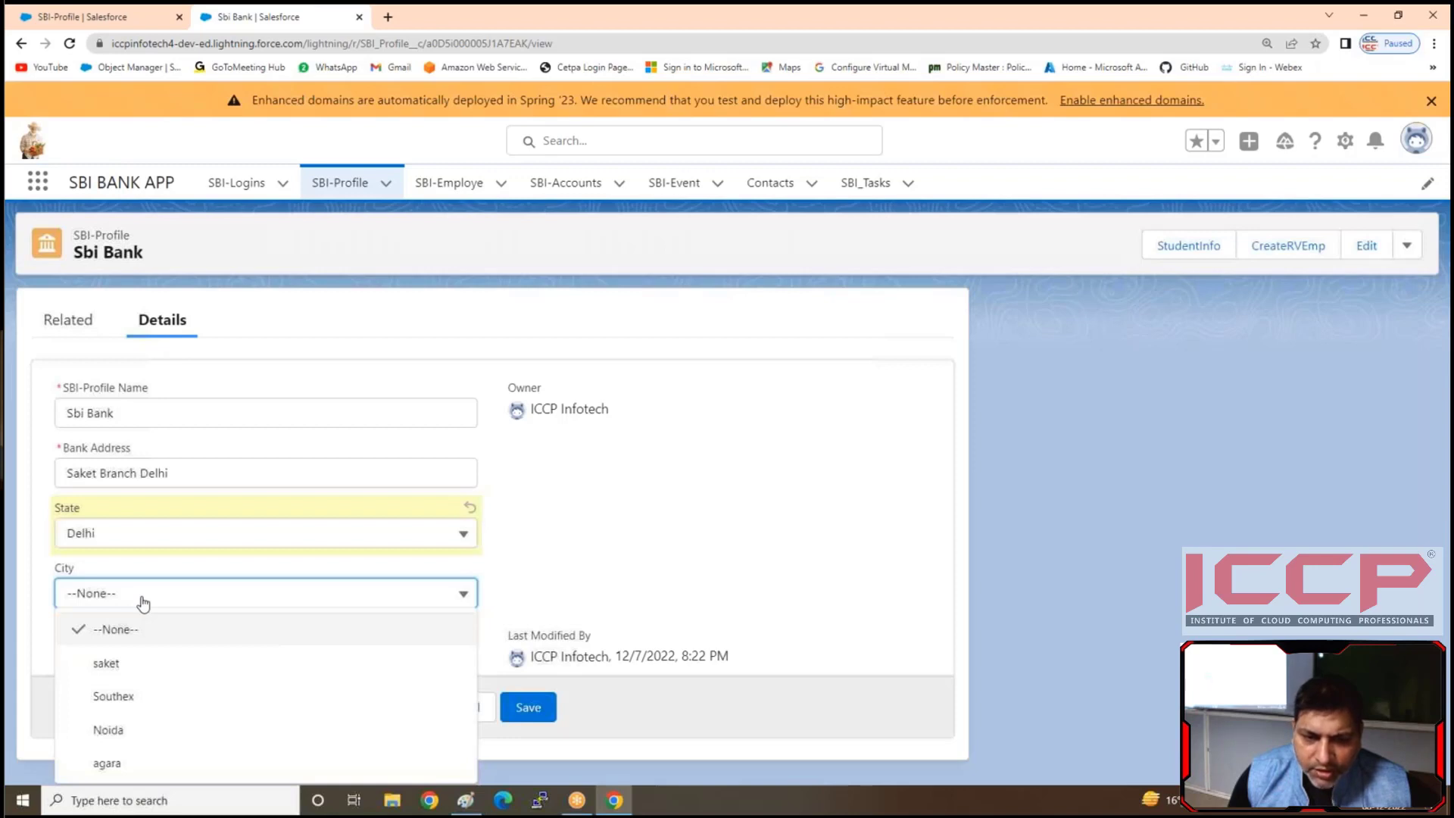
{"action": "left_click", "coordinate": [1144, 557]}
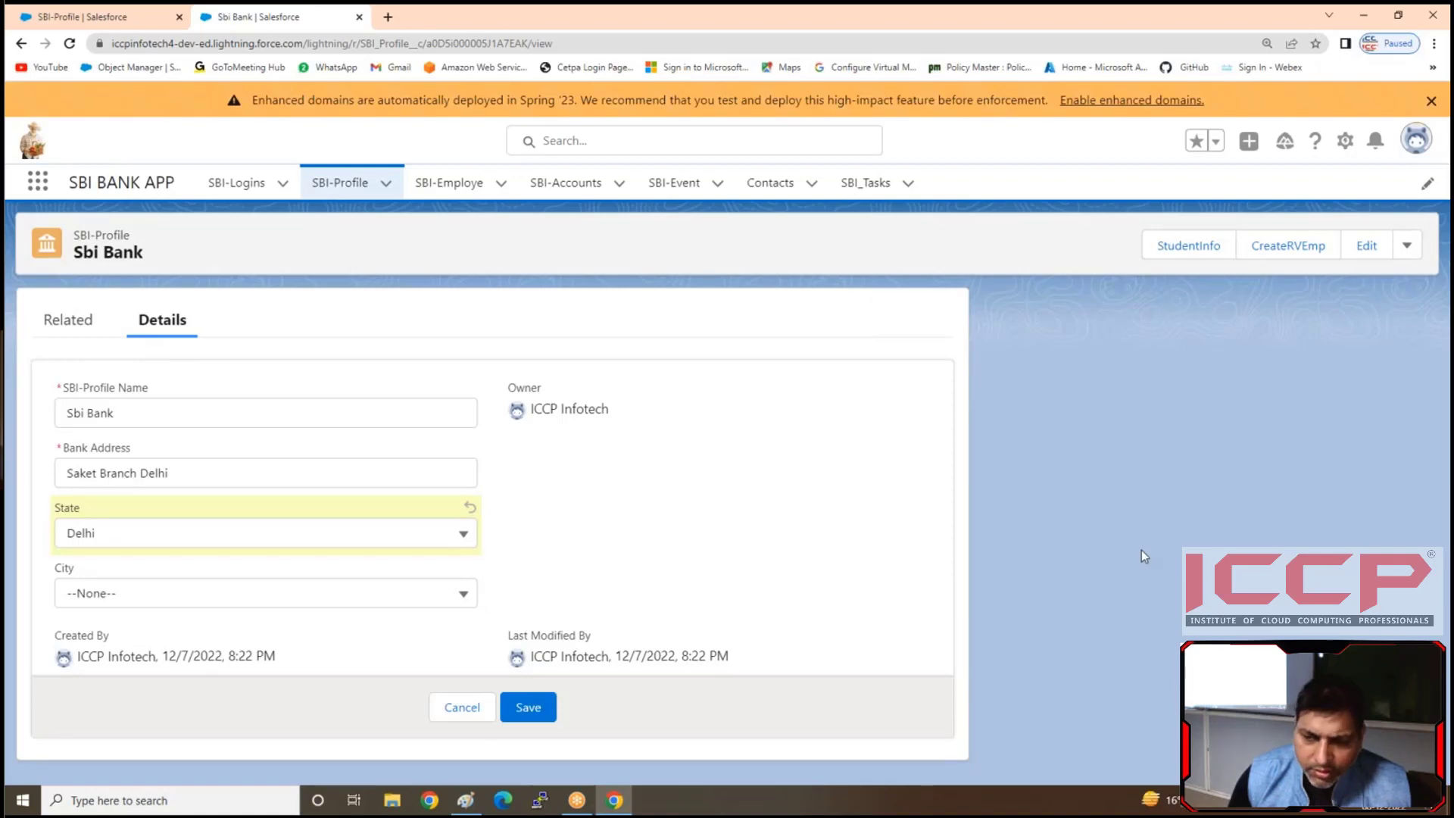
- Create a field dependency where State controls City, including saket and Southex for Delhi and Noida and agara for Up; preview and save it
{"action": "key", "text": "ctrl+shift+Tab"}
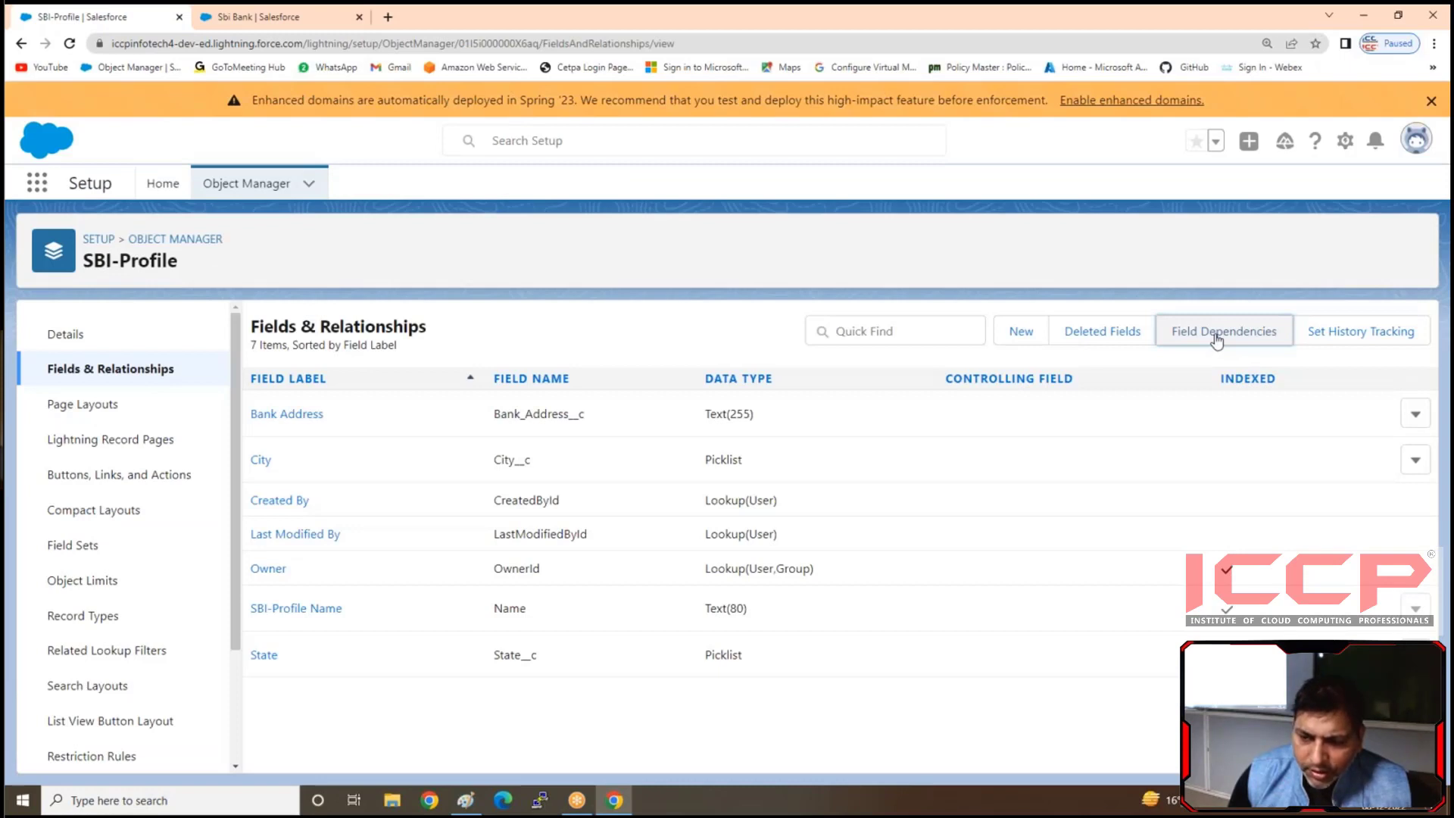
{"action": "left_click", "coordinate": [1216, 333]}
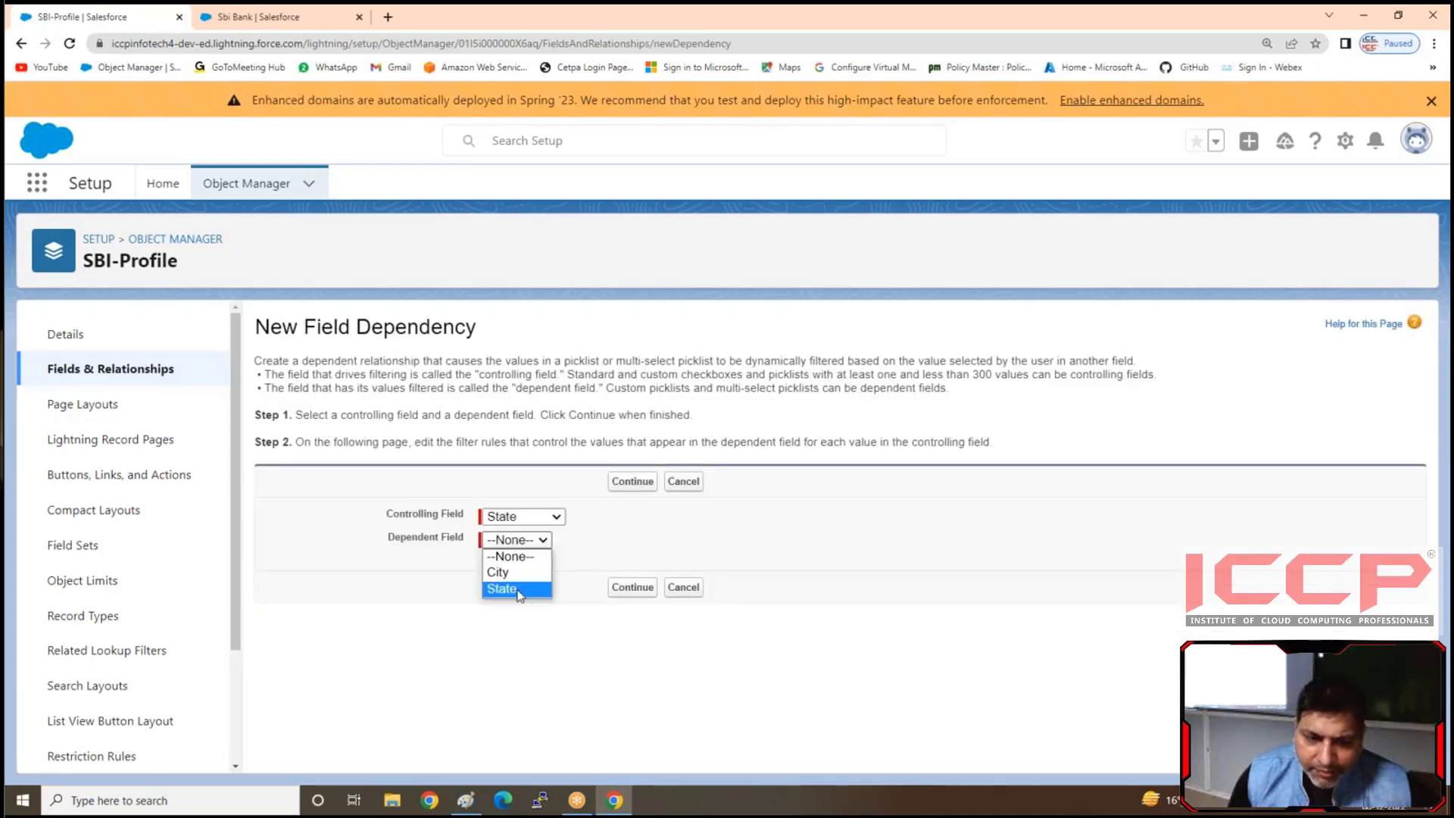
{"action": "left_click", "coordinate": [516, 589]}
{"action": "left_click", "coordinate": [632, 586]}
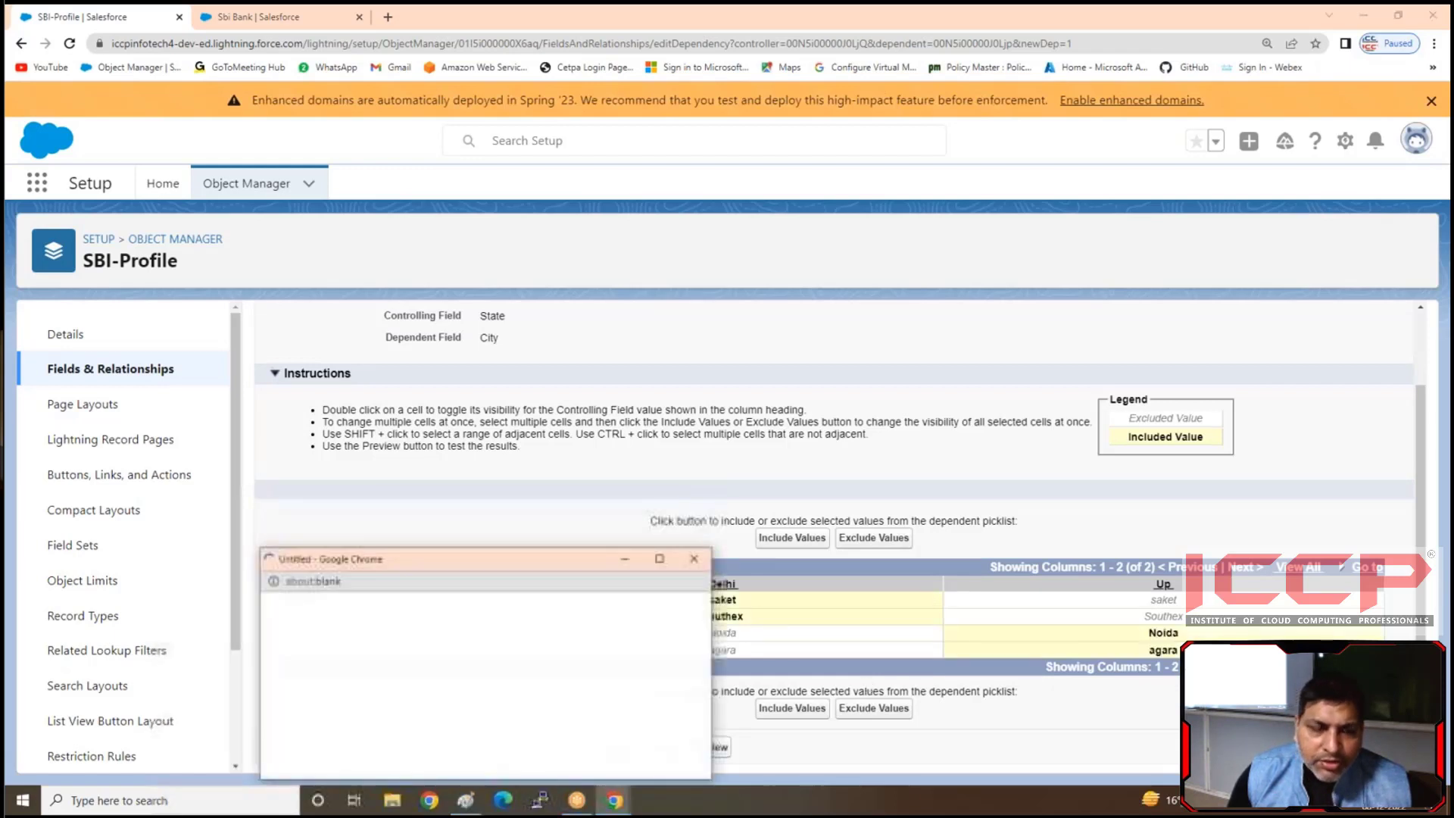
{"action": "left_click", "coordinate": [386, 643]}
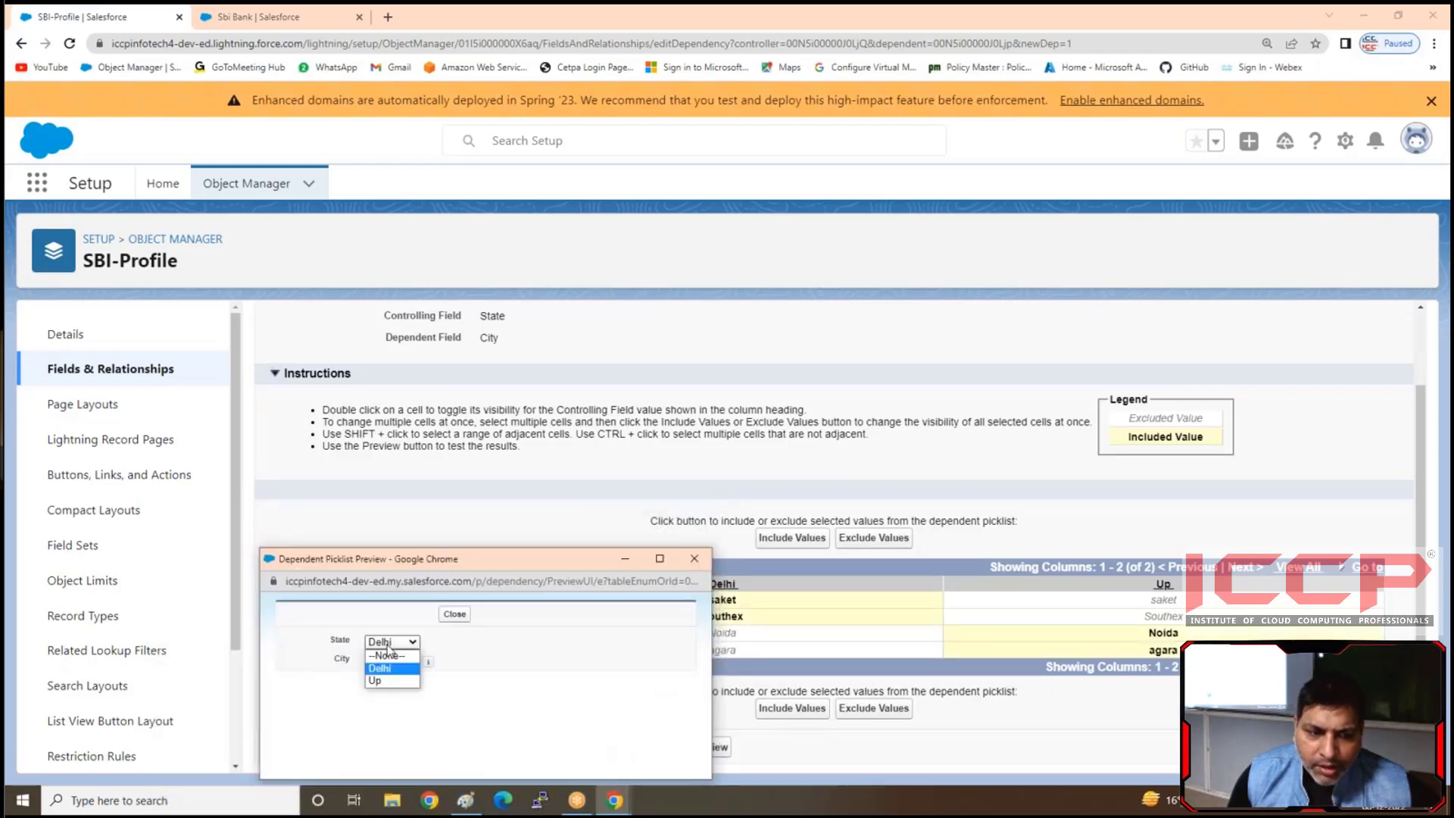
{"action": "left_click", "coordinate": [454, 614]}
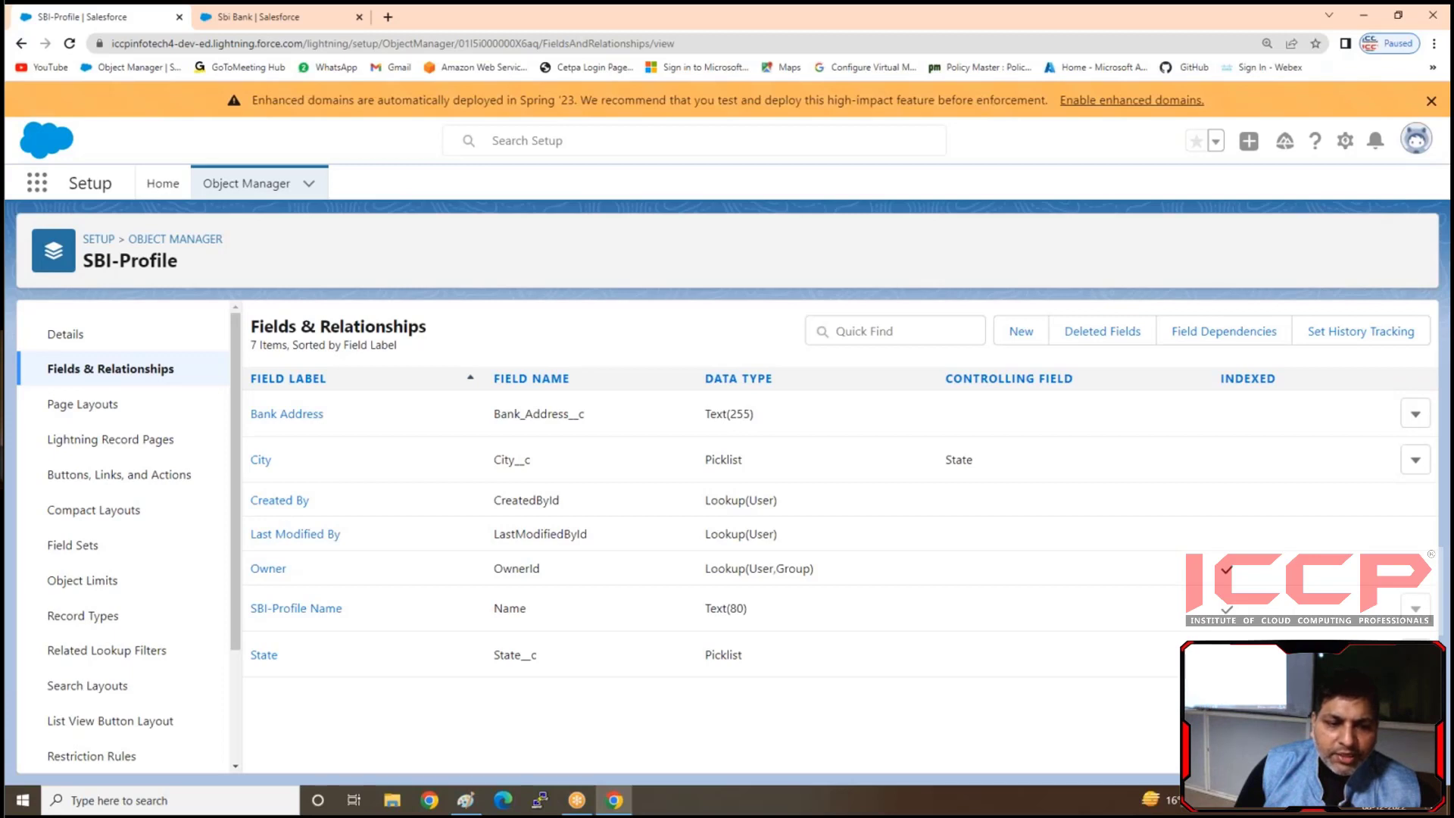
- Recheck the City choices on the Sbi Bank record against the new dependency and reload the page, discarding the unsaved edit
{"action": "key", "text": "ctrl+Tab"}
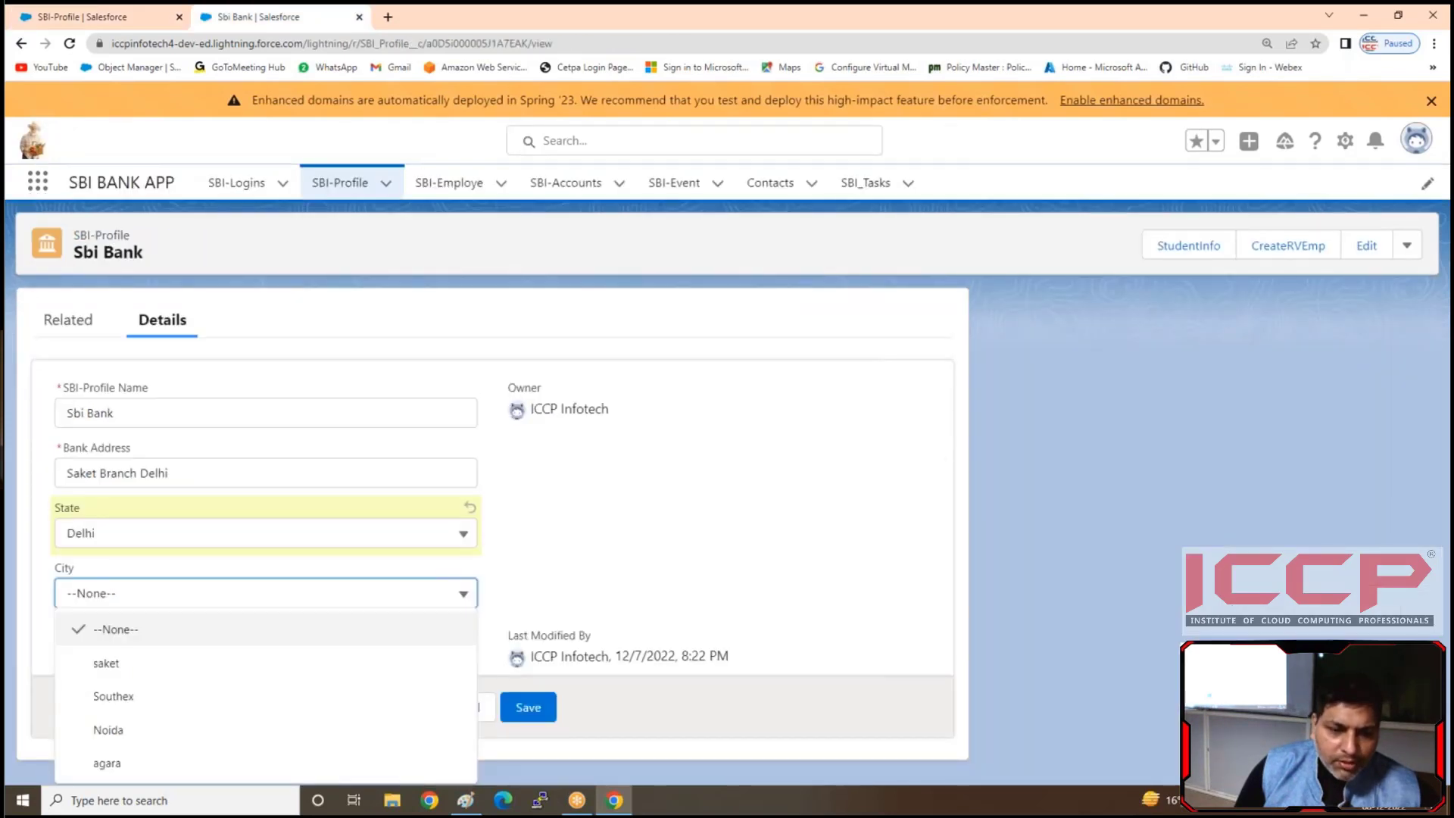
{"action": "left_click", "coordinate": [68, 44]}
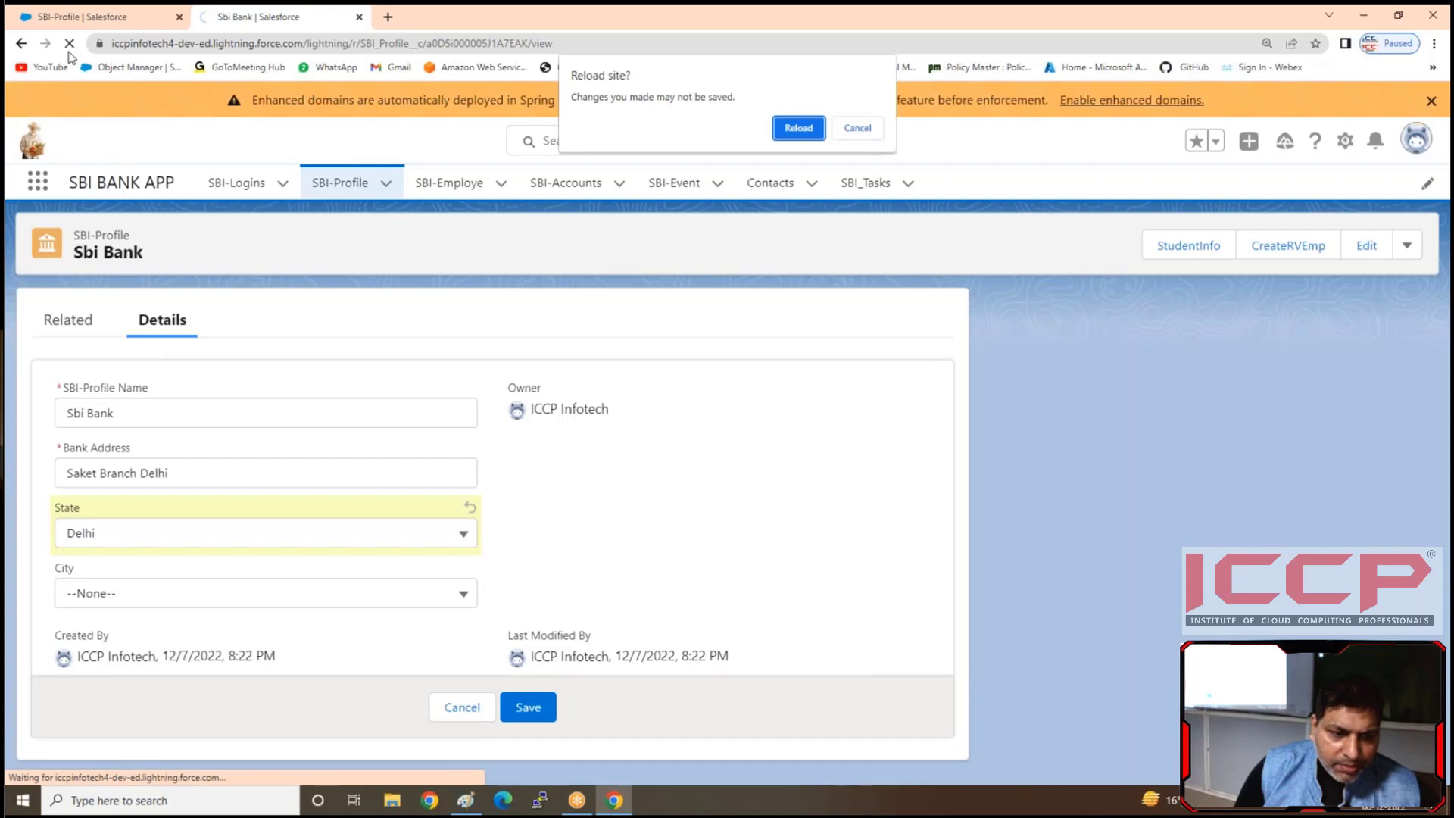
{"action": "left_click", "coordinate": [795, 128]}
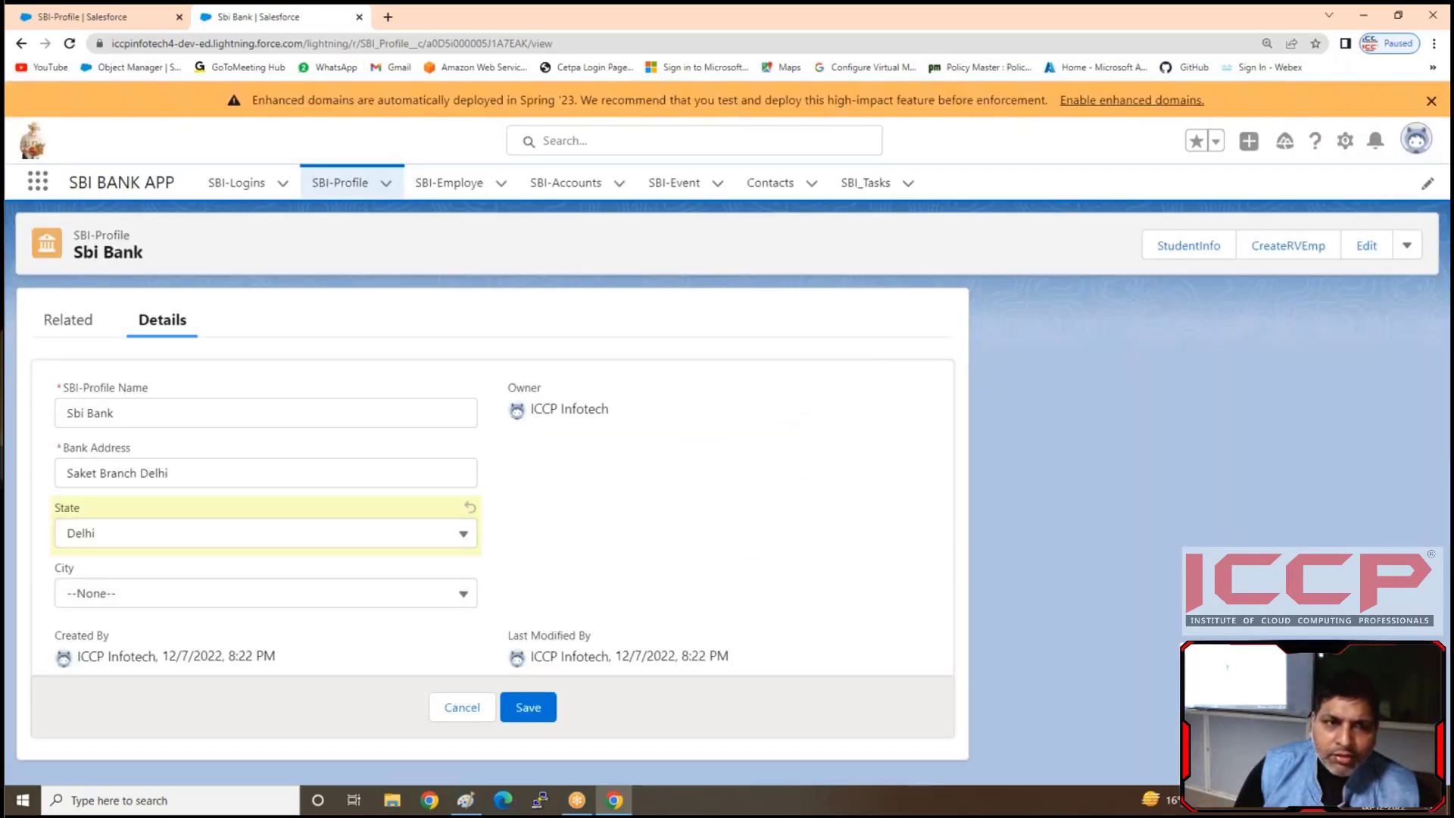
{"action": "left_click", "coordinate": [265, 594]}
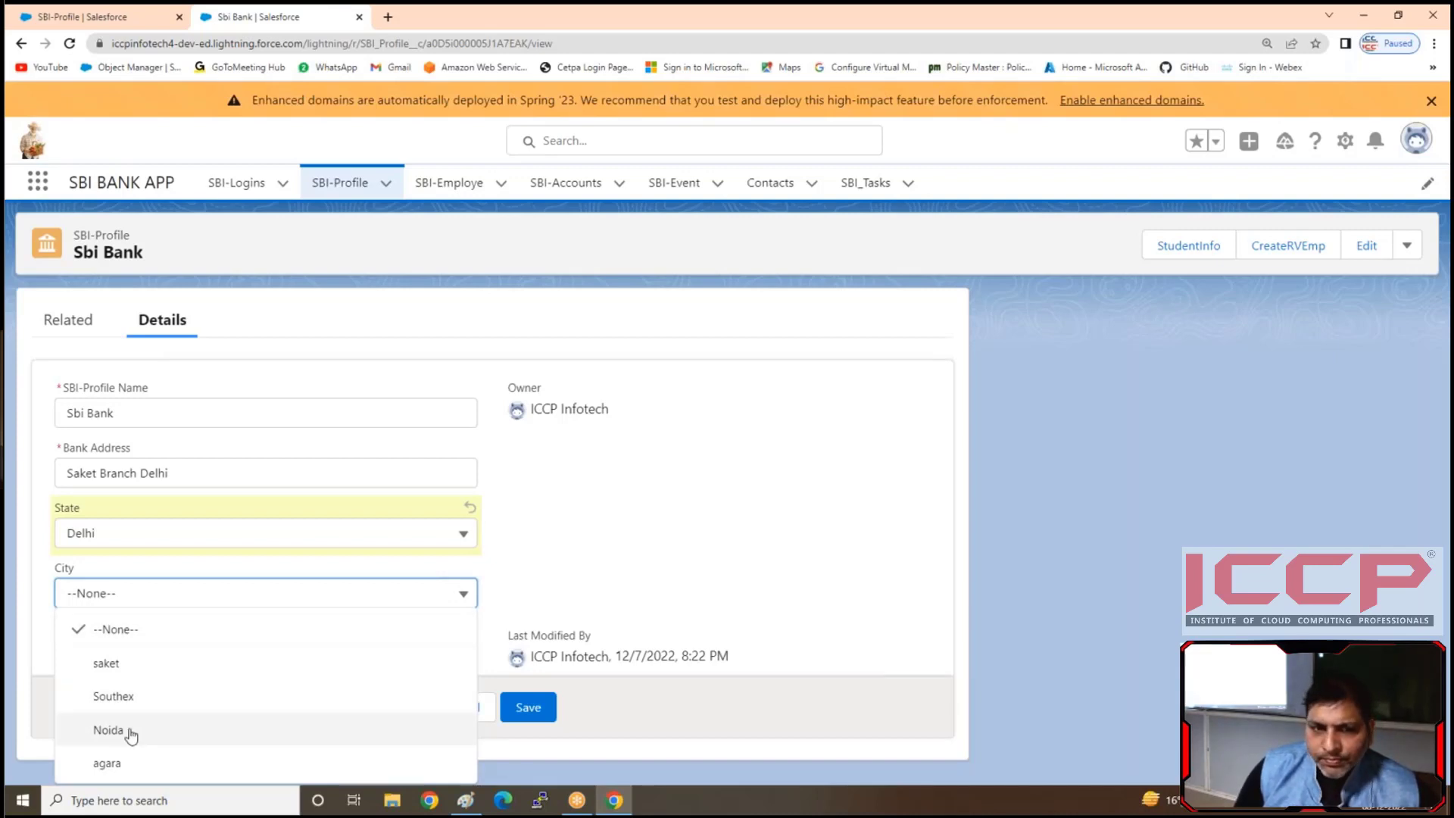
{"action": "left_click", "coordinate": [69, 43]}
{"action": "left_click", "coordinate": [803, 133]}
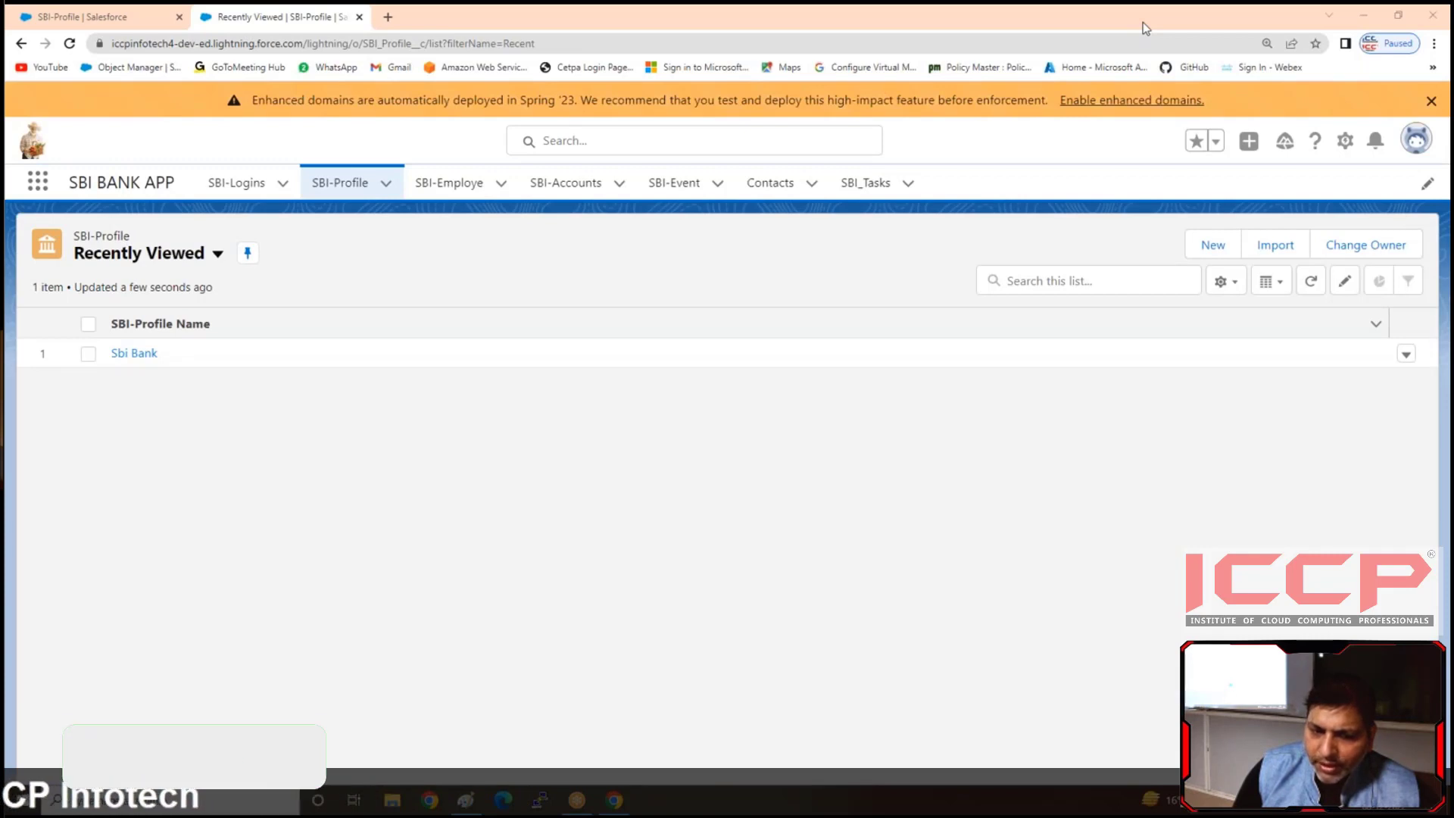
- Start a new SBI-Profile record named HDFC with State set to Up, and fill in the bank address
{"action": "left_click", "coordinate": [1209, 244]}
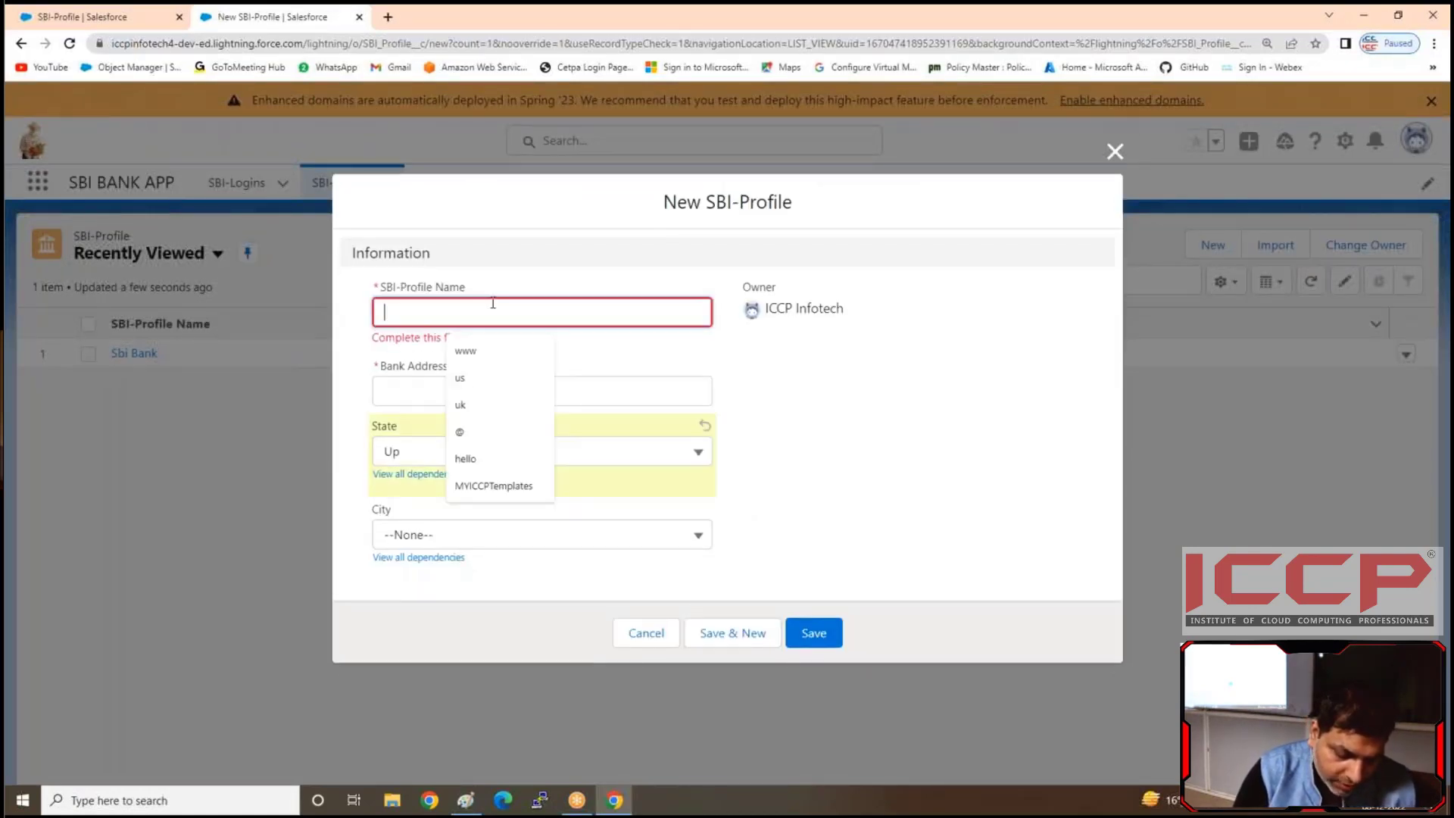
{"action": "type", "text": "HDFC"}
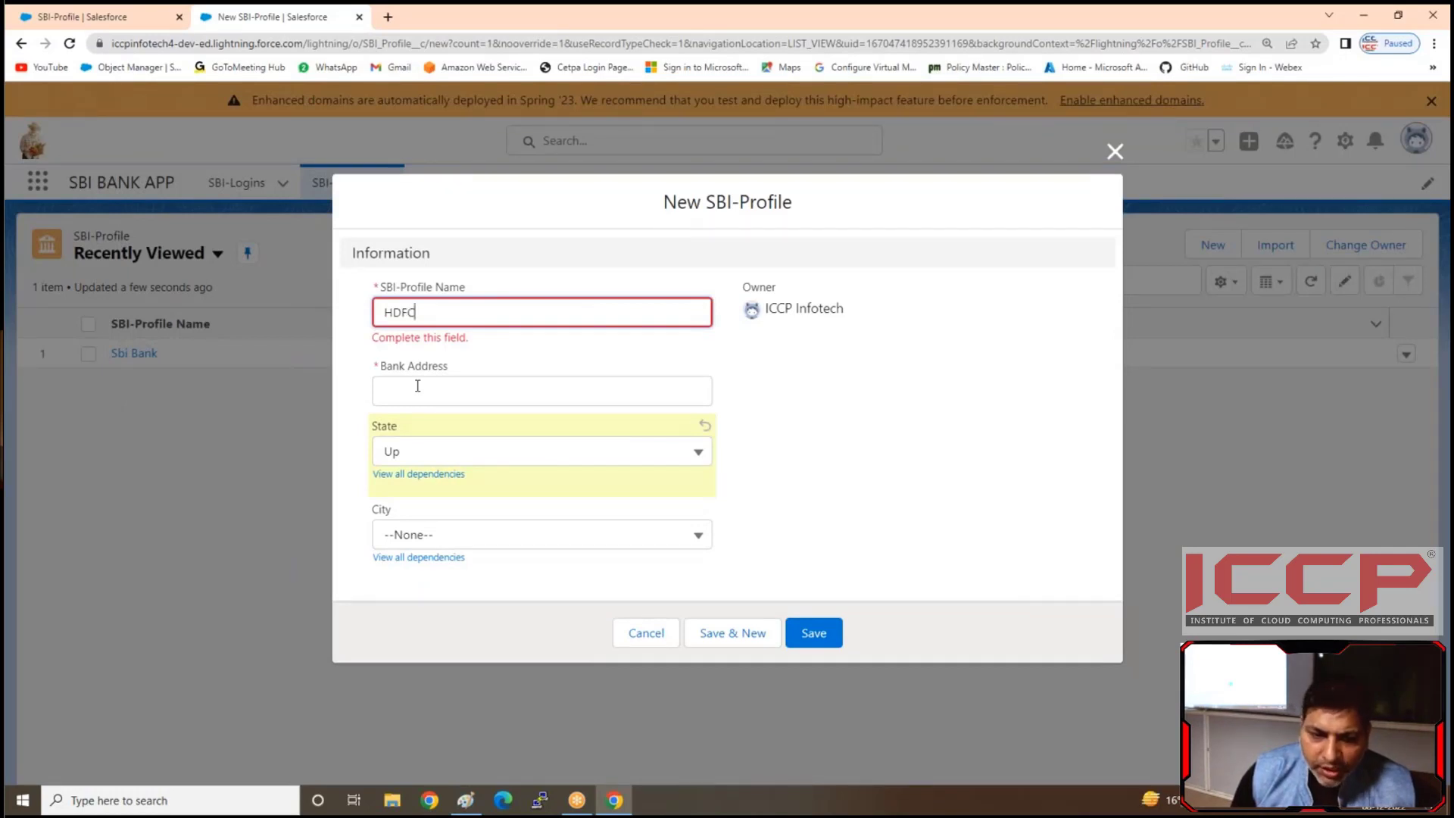
{"action": "left_click", "coordinate": [417, 386]}
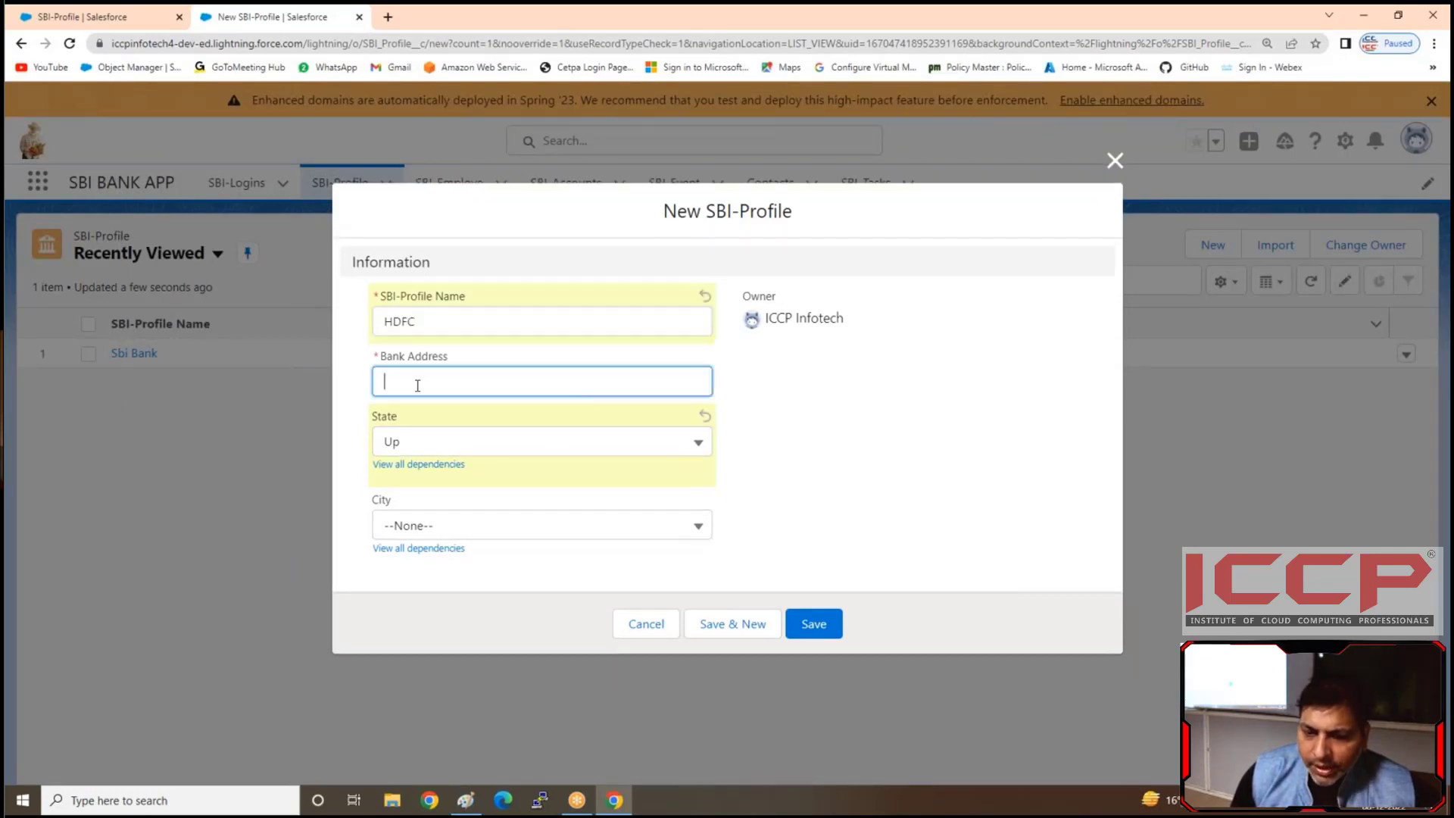
{"action": "type", "text": "sector62"}
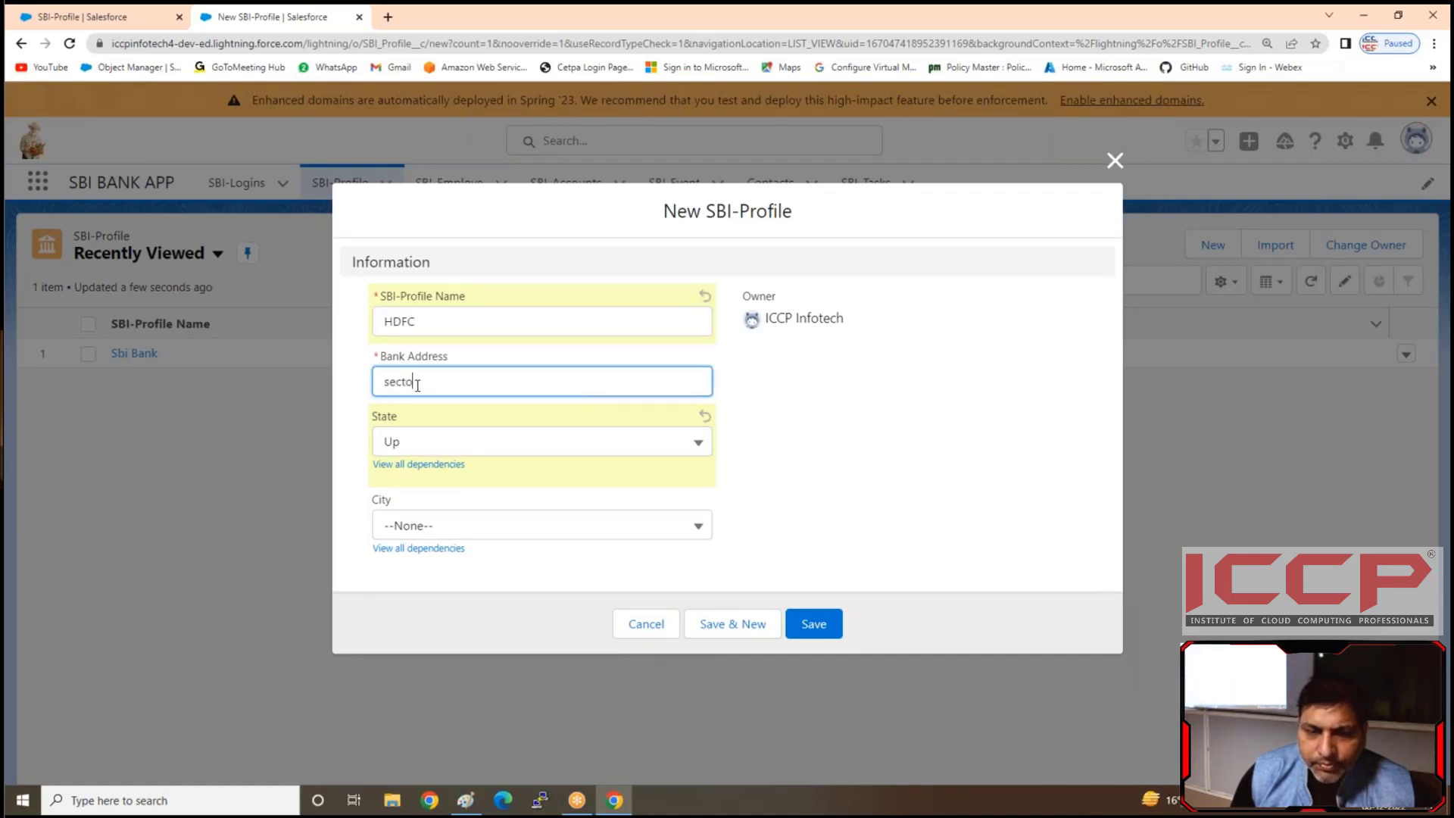
{"action": "key", "text": "BackSpace"}
{"action": "key", "text": "BackSpace"}
{"action": "type", "text": "62"}
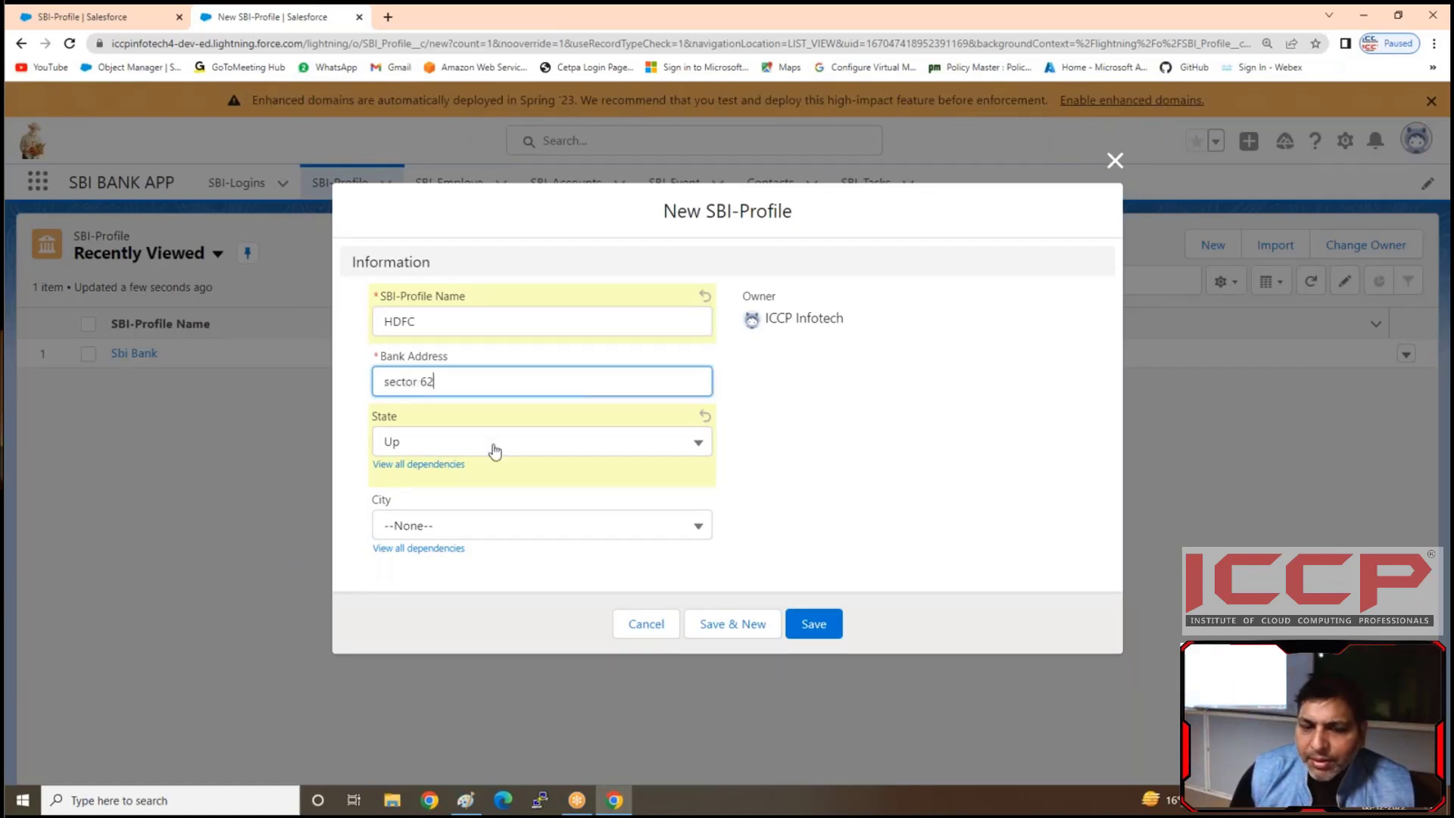
- Set the HDFC record's City to Noida and save the record
{"action": "left_click", "coordinate": [487, 534]}
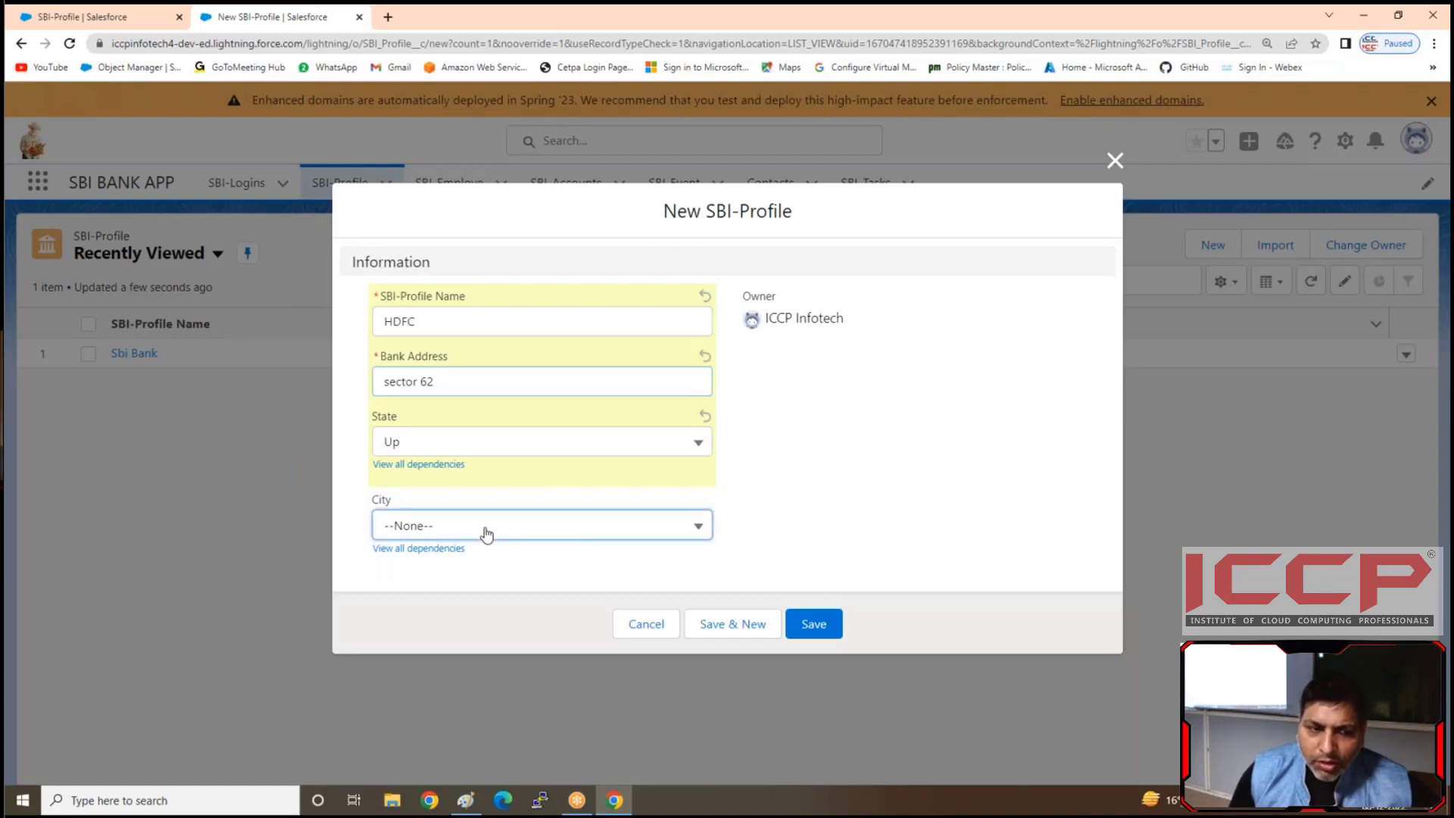
{"action": "left_click", "coordinate": [486, 530]}
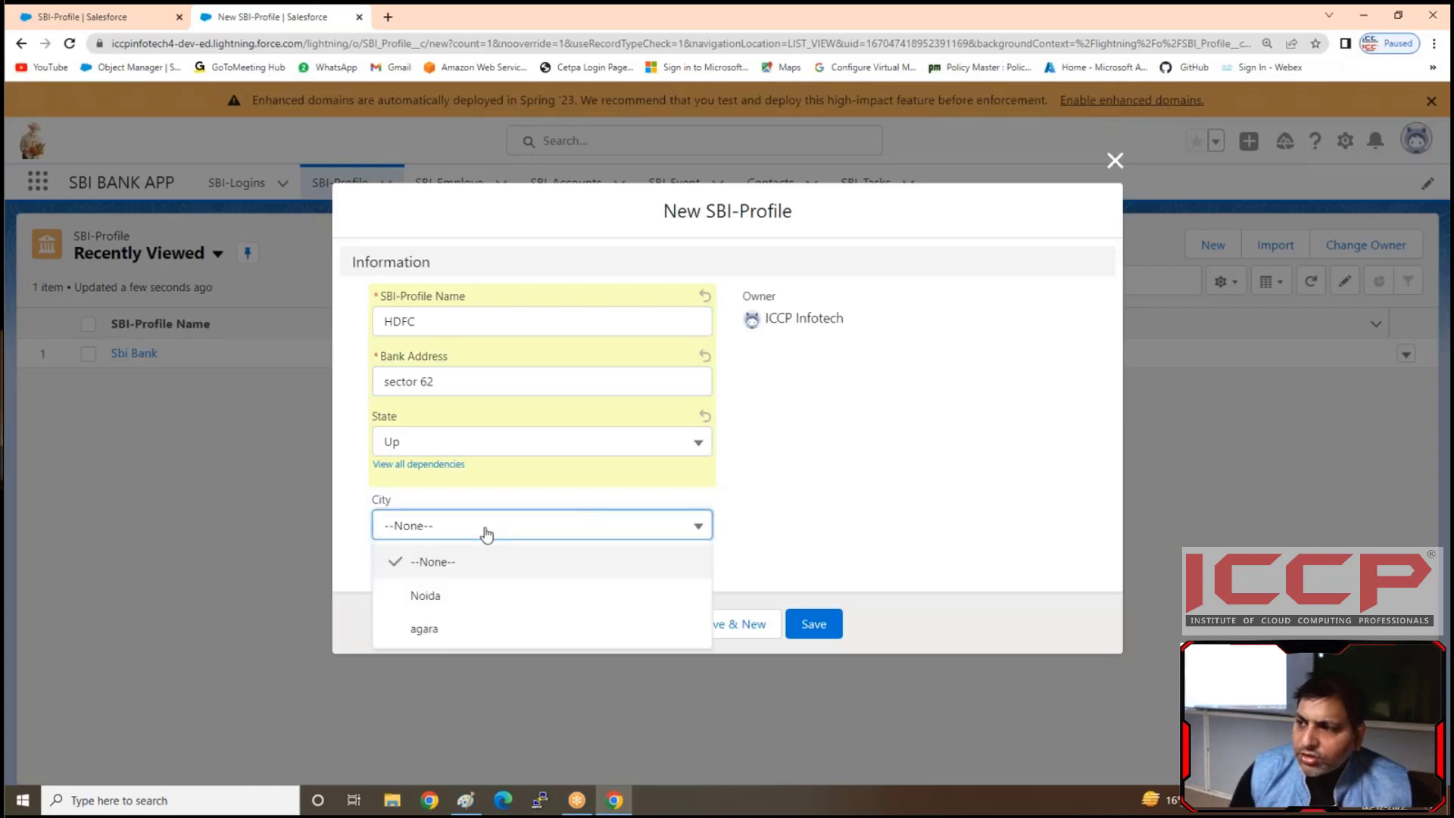
{"action": "left_click", "coordinate": [428, 597]}
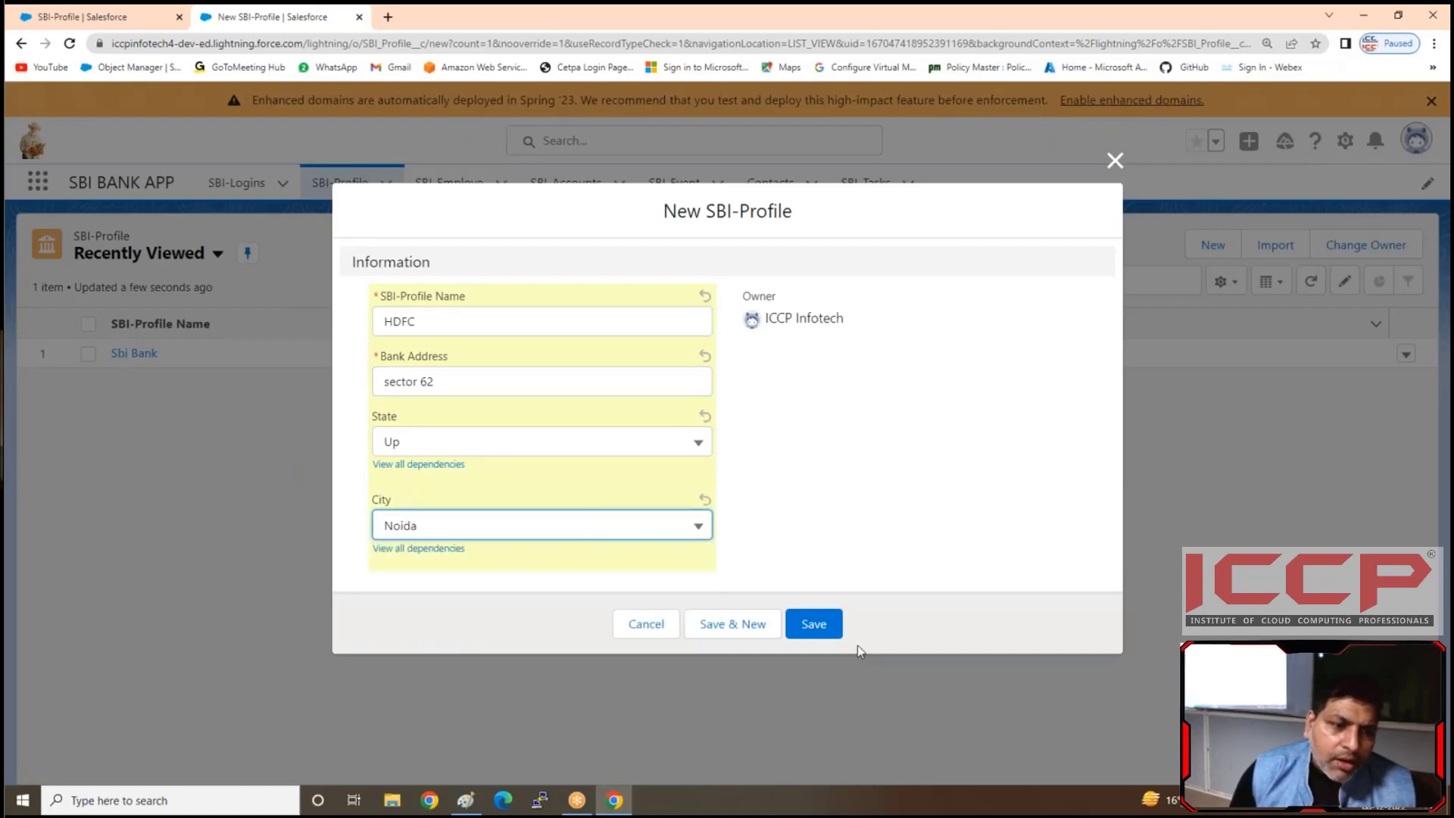
{"action": "left_click", "coordinate": [829, 627]}
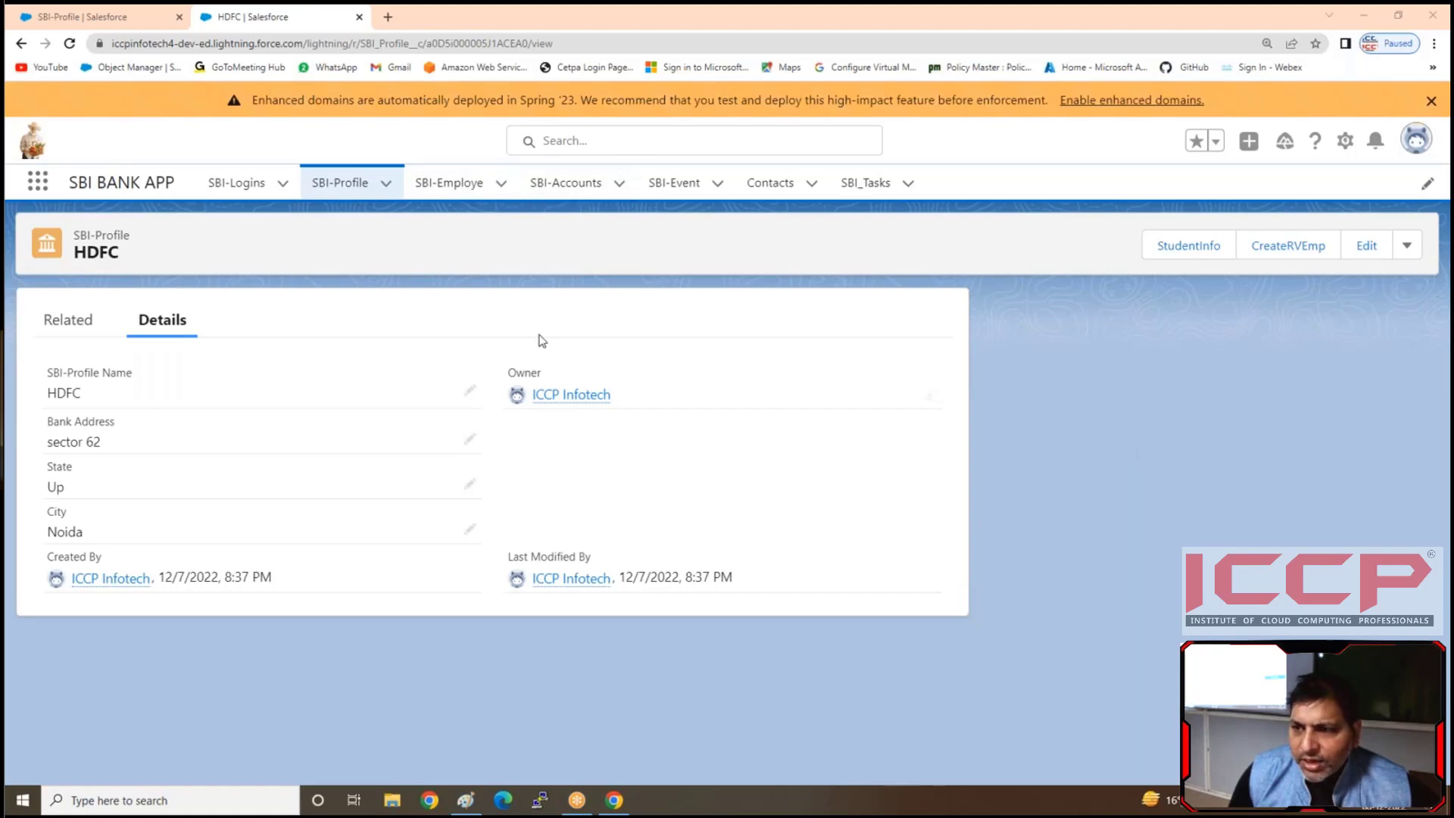
- Check the record types offered for a new SBI-Login, leave without creating one, and open the SBI-Employe list
{"action": "left_click", "coordinate": [252, 191]}
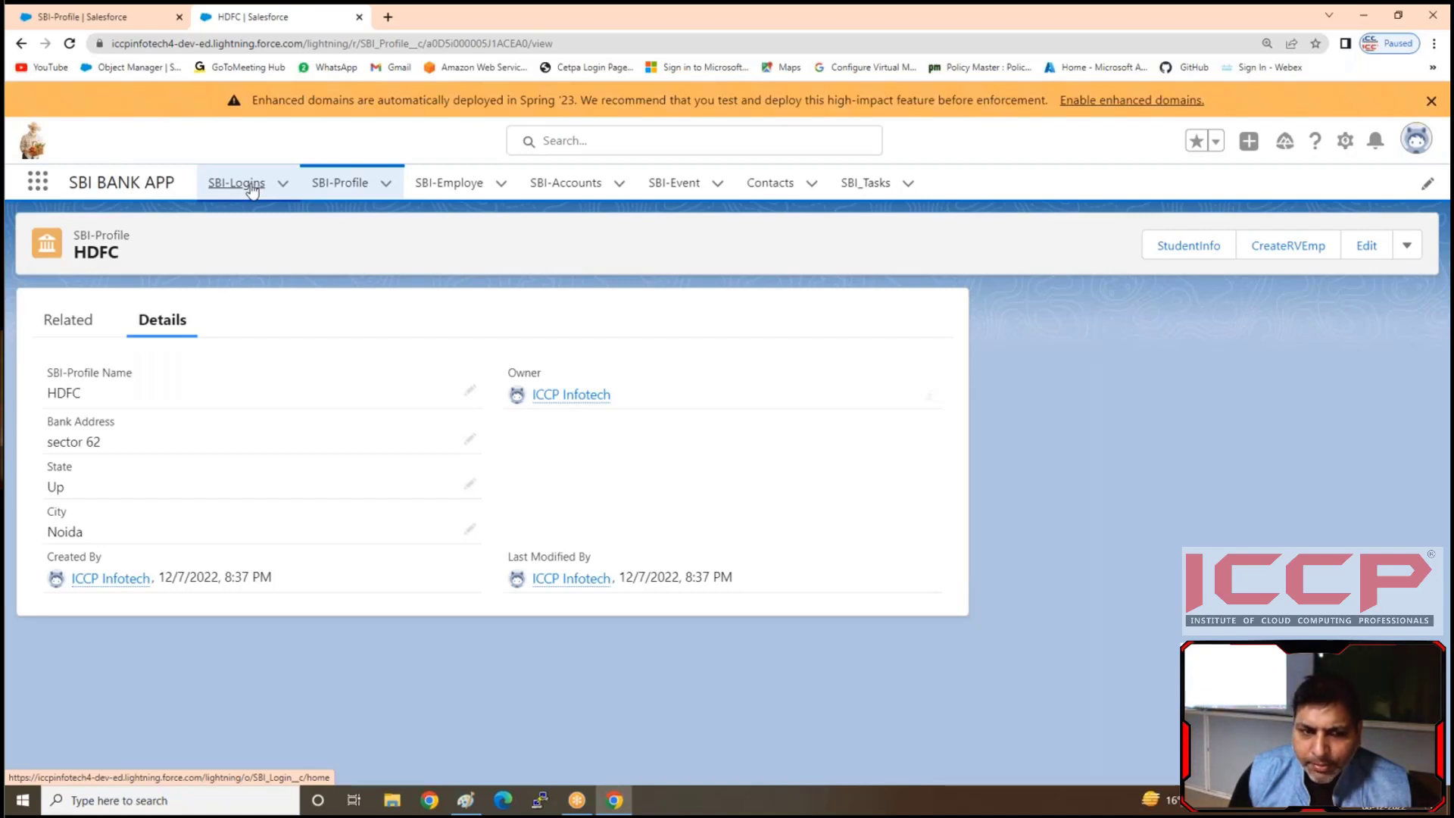
{"action": "left_click", "coordinate": [253, 191]}
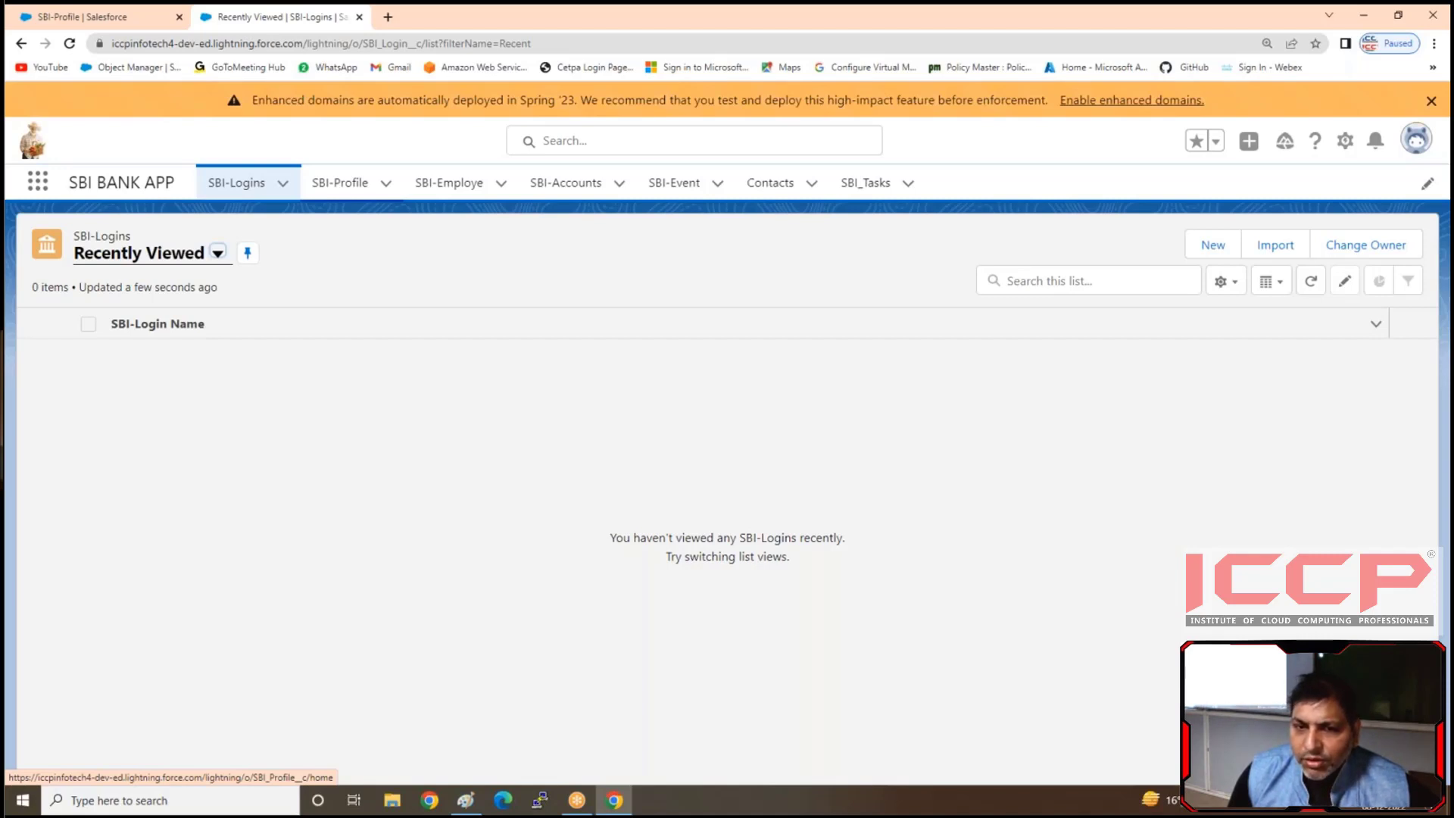
{"action": "left_click", "coordinate": [1212, 245]}
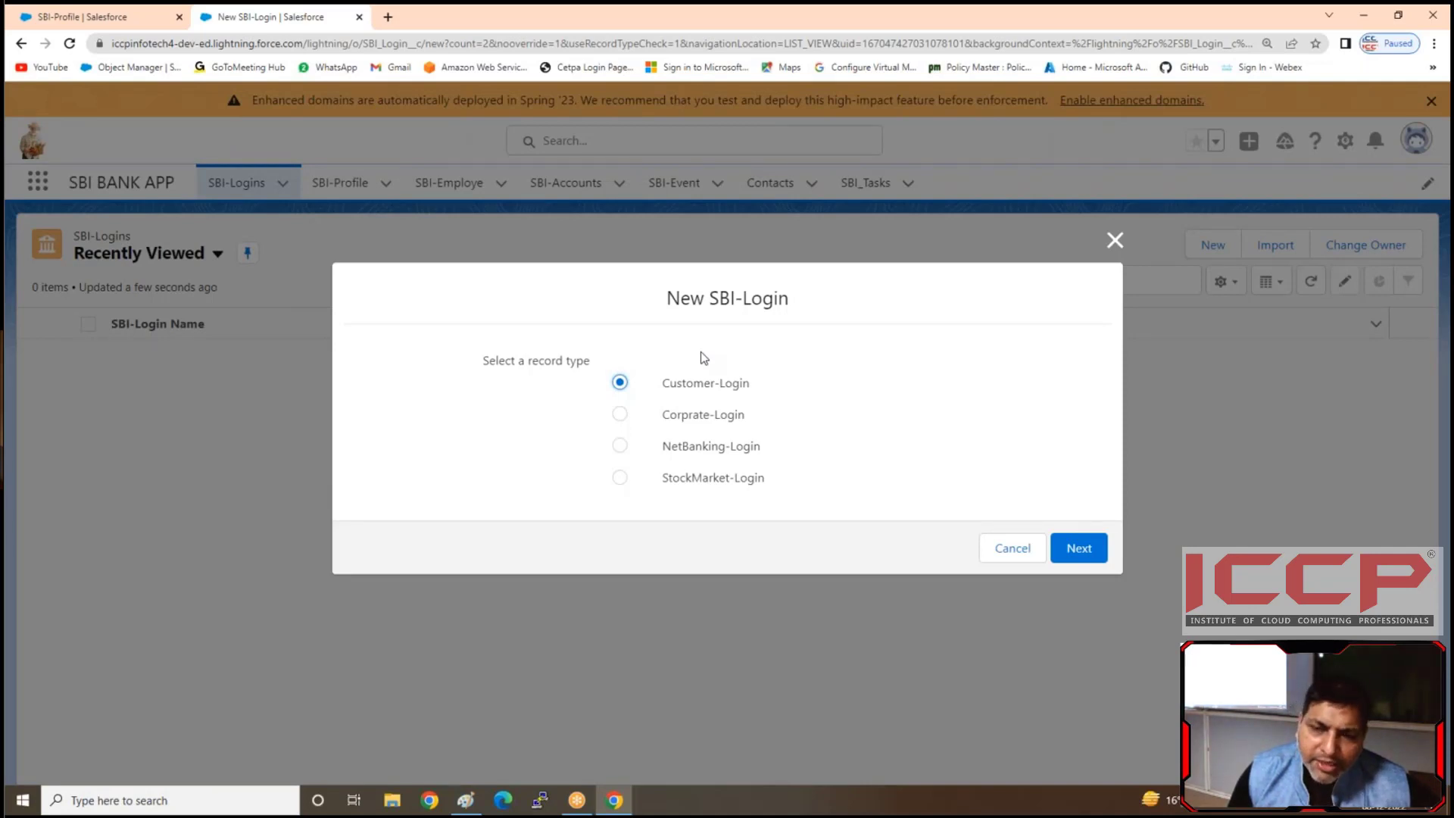
{"action": "left_click", "coordinate": [450, 185]}
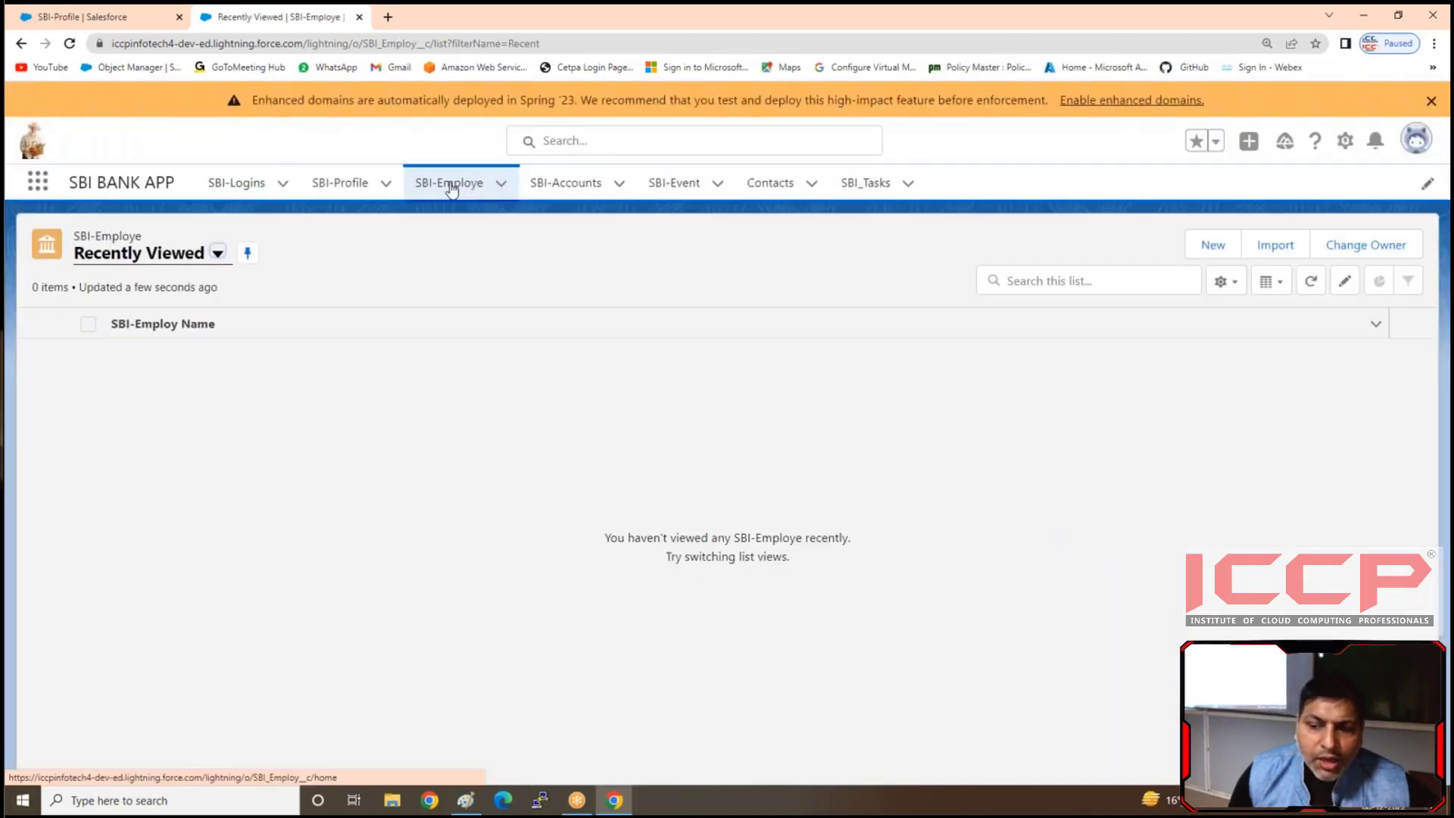